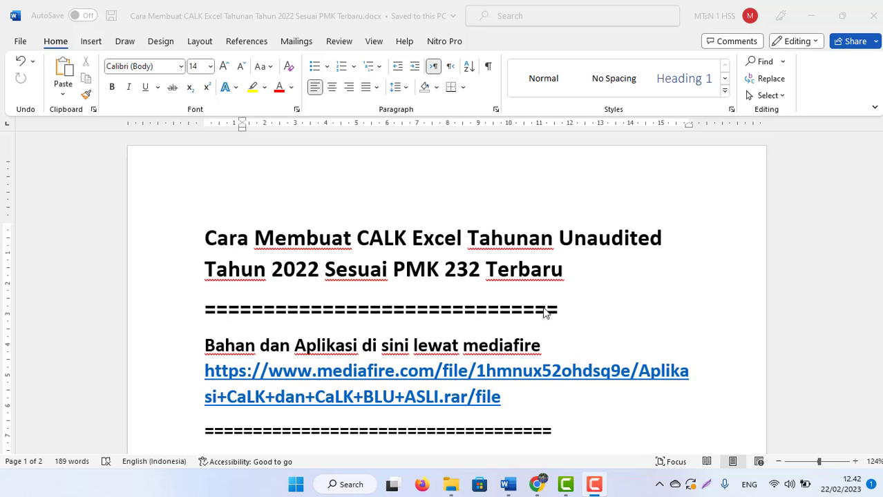
Step: Review the Word tutorial's title and materials list, then bring up the CALK BARU EXCEL ok 2022 folder
click(340, 399)
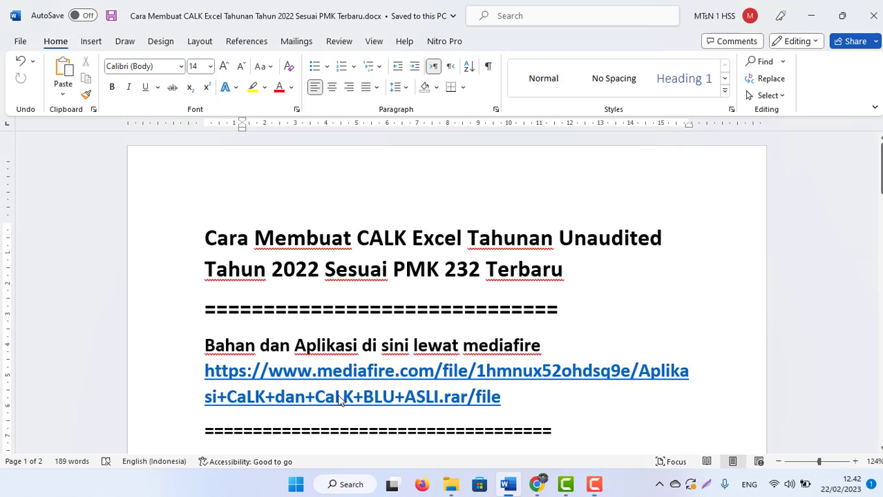
key(Up)
key(Up)
key(Up)
key(Up)
key(Up)
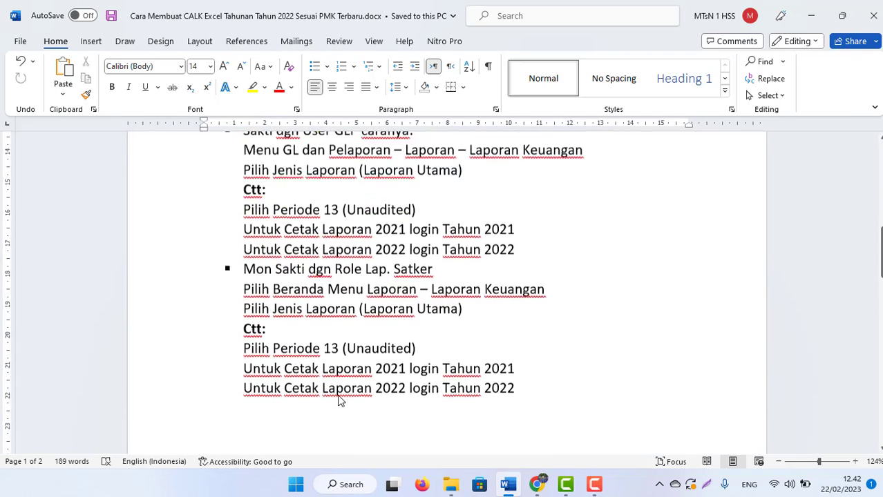
key(Up)
key(Up)
key(Up)
key(Up)
key(Up)
key(Up)
key(Up)
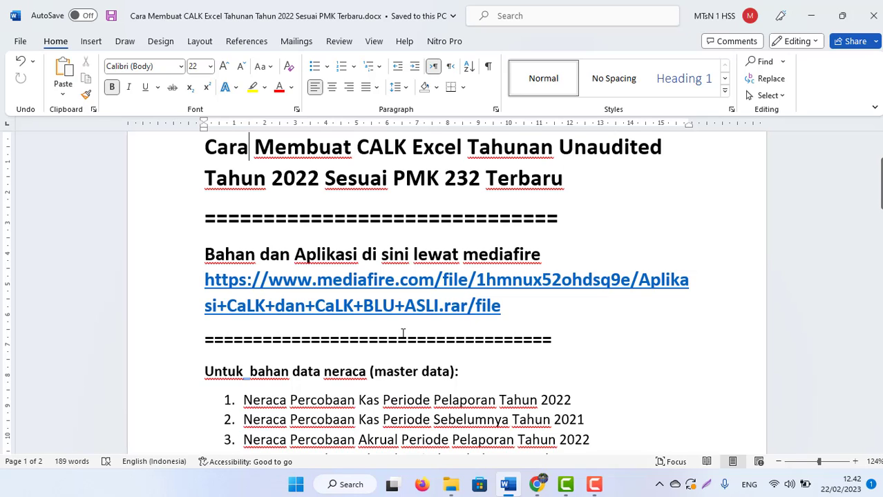
click(399, 338)
click(309, 371)
click(421, 432)
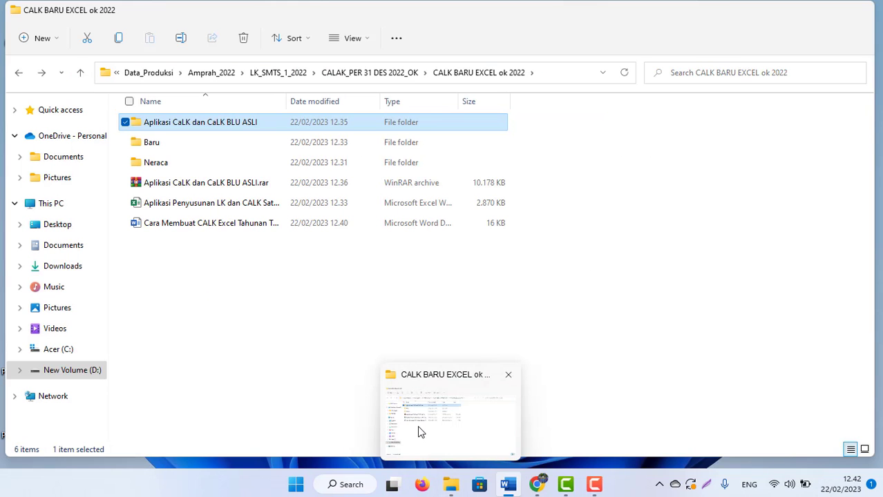
Step: Open Aplikasi CaLK dan CaLK BLU ASLI and look over the TELAAH LKKL and KK Telaah PMK 232 workbooks
double_click(181, 124)
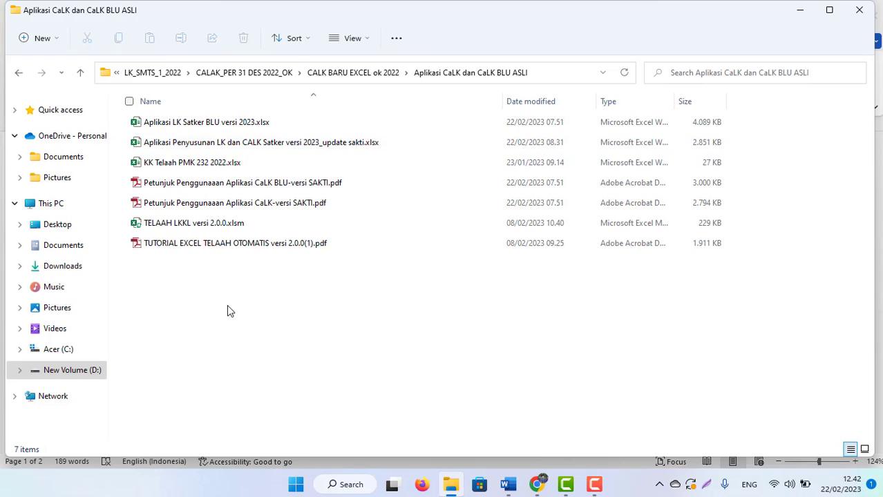
click(219, 233)
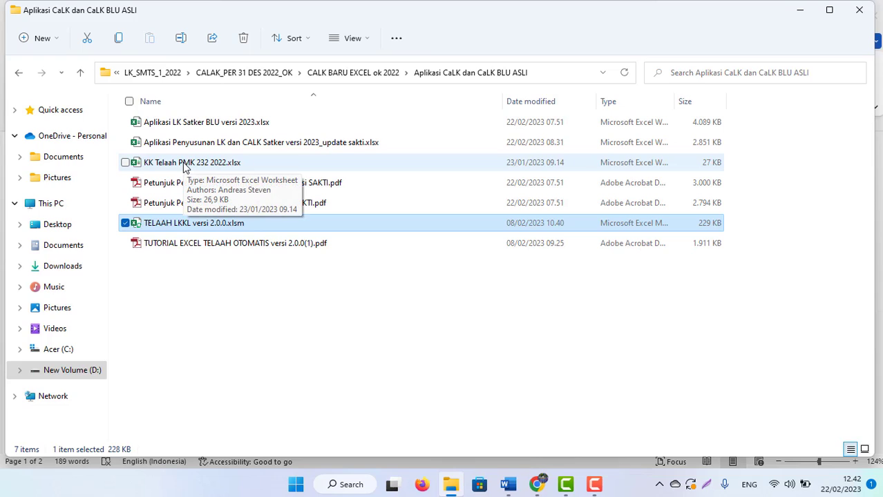
click(222, 169)
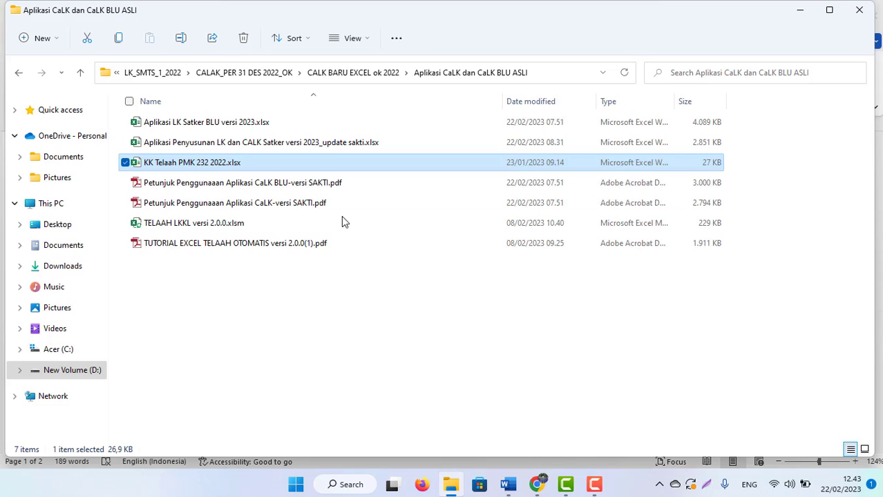
Step: Back in Word, read down the numbered trial-balance materials list
mouse_move(508, 484)
click(509, 429)
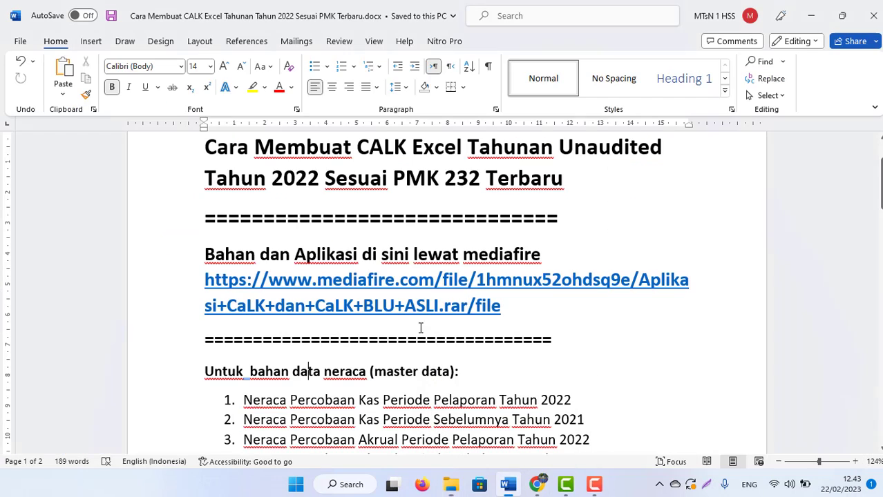
click(371, 352)
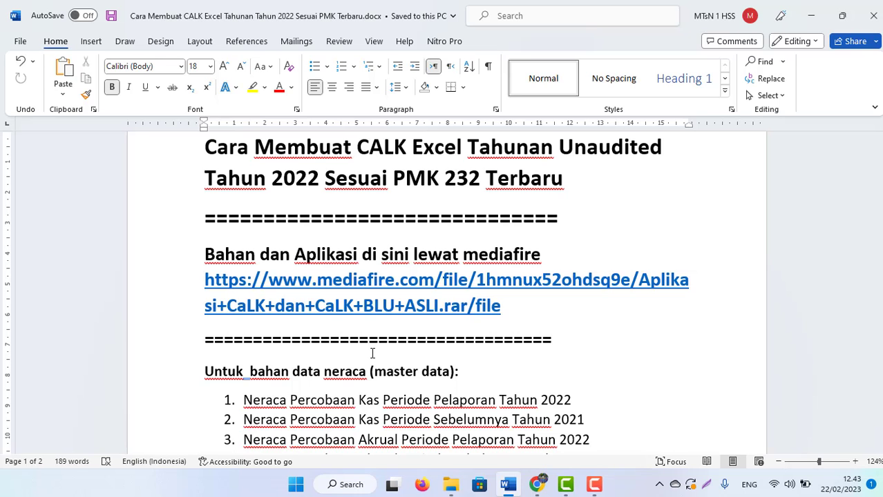
key(Down)
key(Down)
key(Down)
key(Down)
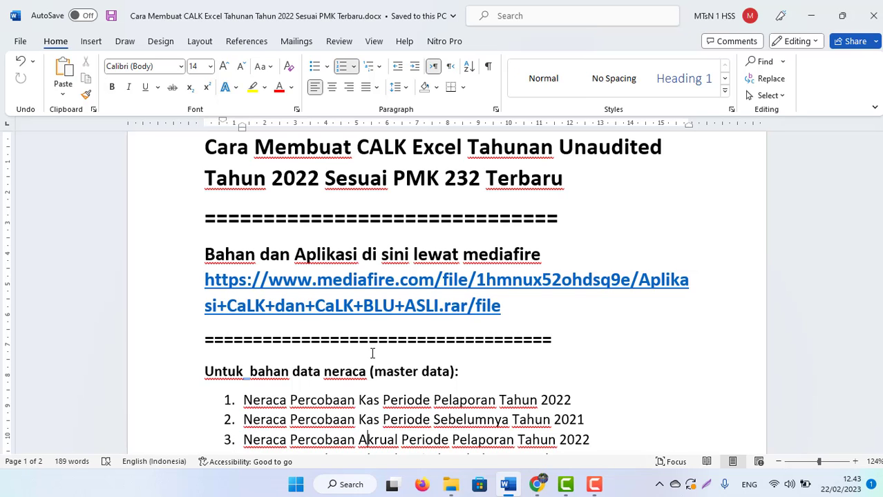
key(Down)
key(Down)
key(Down)
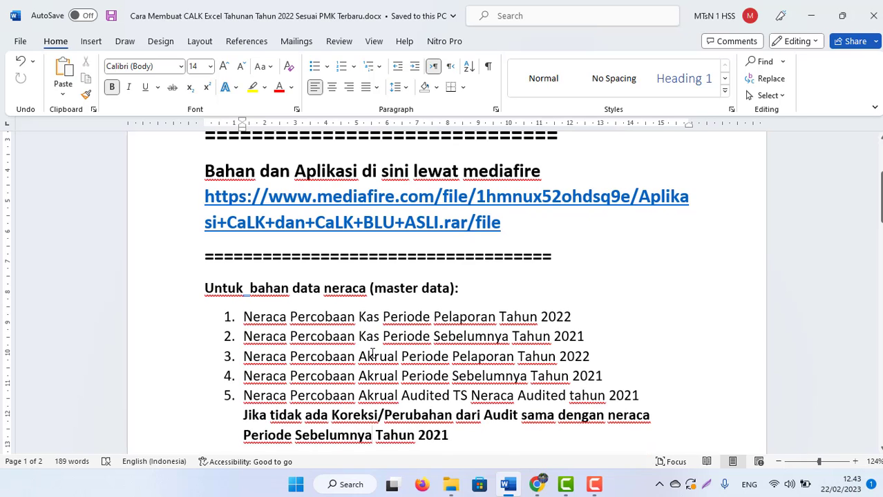
mouse_move(449, 415)
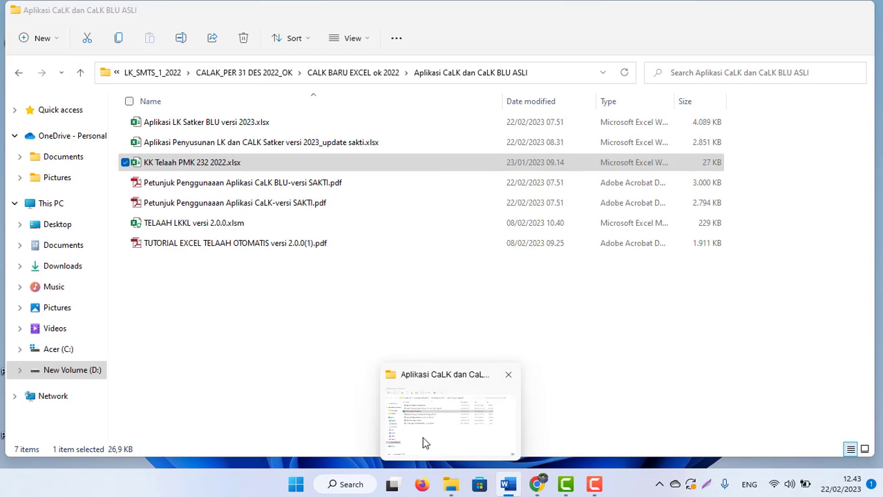
Step: Return to CALK BARU EXCEL ok 2022 and open Aplikasi Penyusunan LK dan CALK Satker versi 2023_update sakti.xlsx
click(425, 442)
click(19, 73)
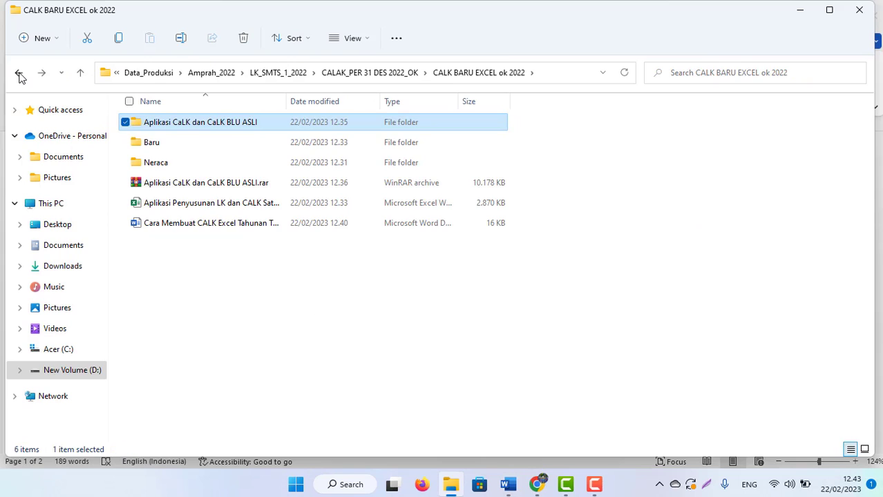
double_click(174, 206)
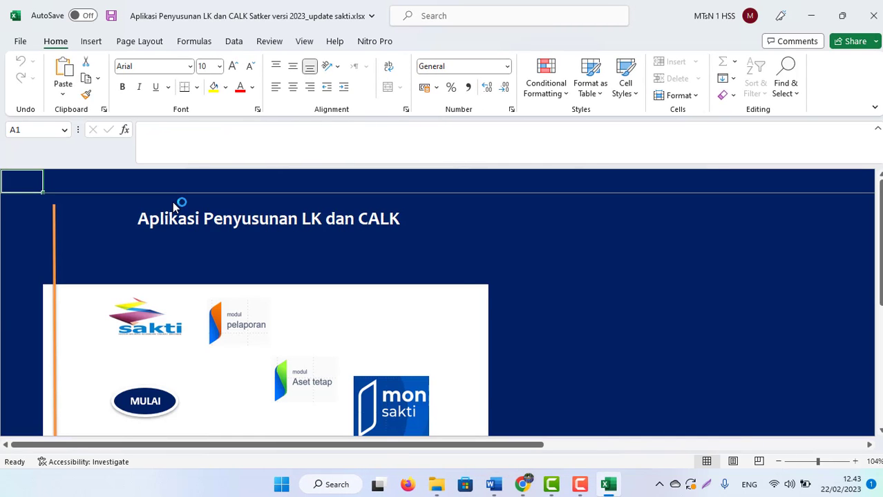
Step: Start the CALK app, check the KODE DAN NAMA BAGIAN ANGGARAN table, save, and return to REFERENSI
drag(879, 235, 879, 237)
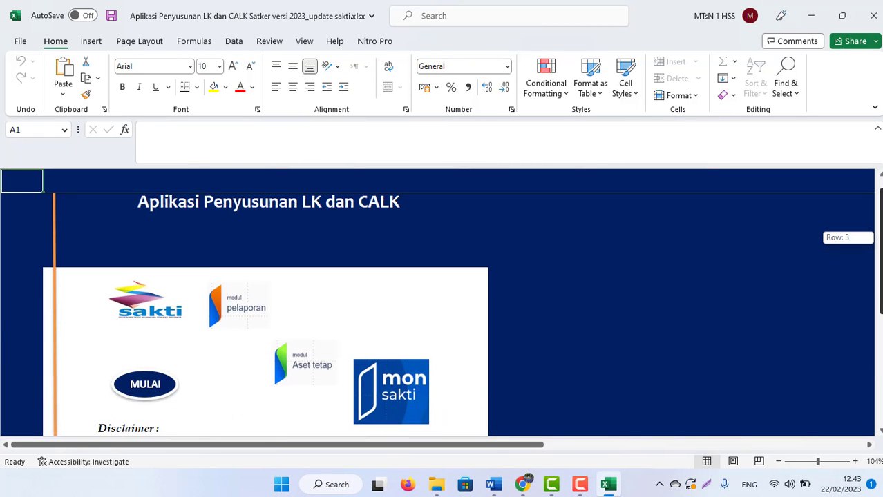
scroll(171, 285, down, 3)
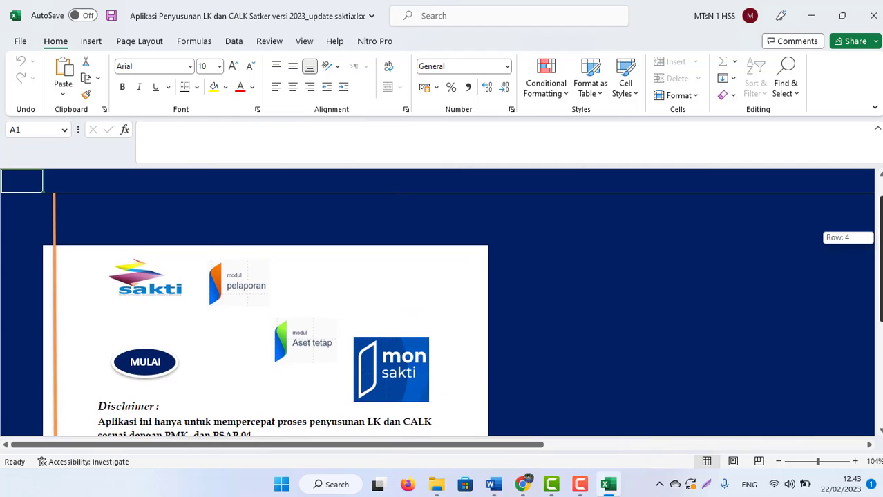
click(144, 324)
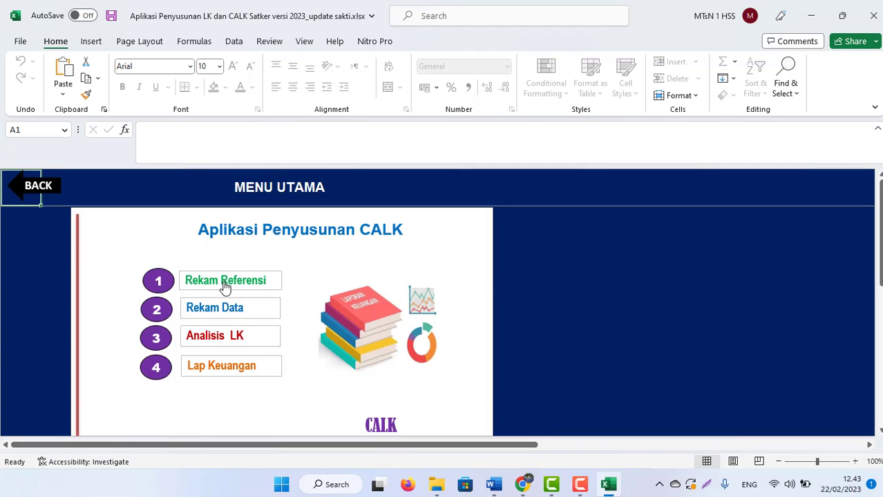
click(226, 288)
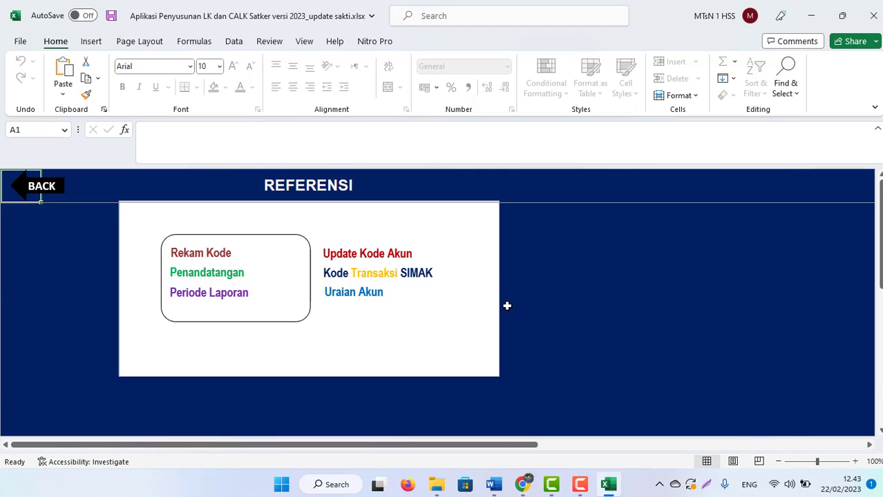
click(203, 252)
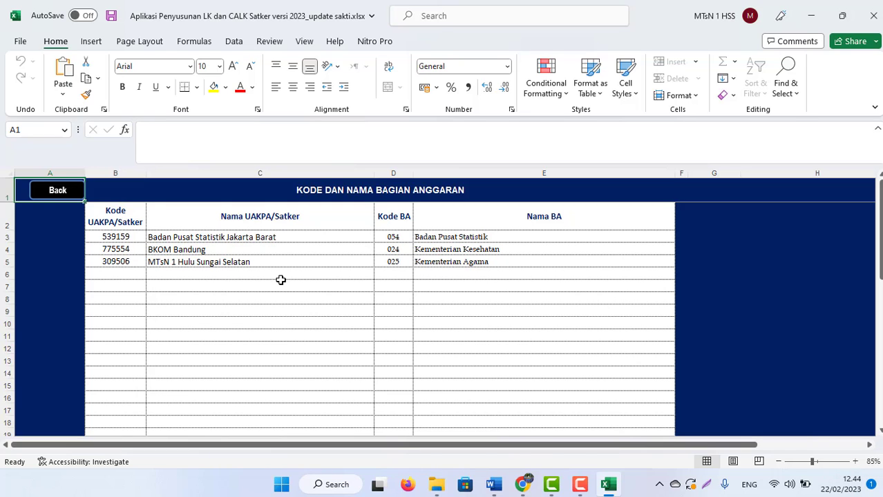
key(ctrl+s)
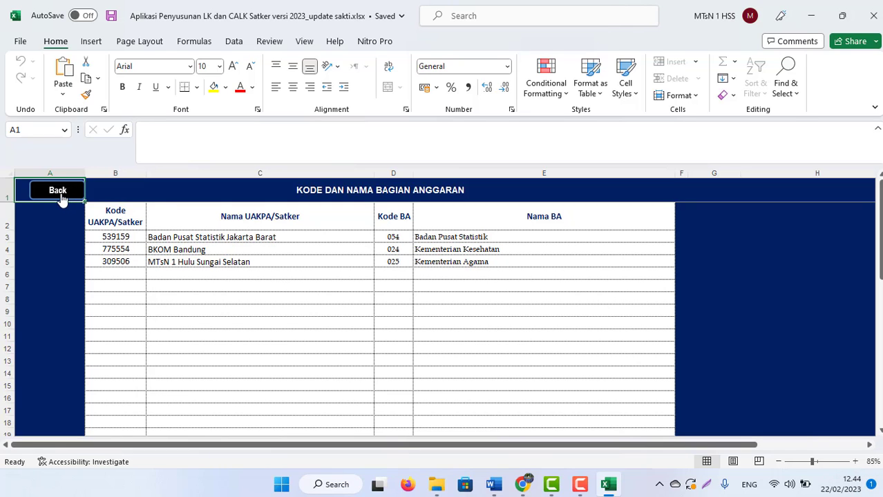
click(60, 195)
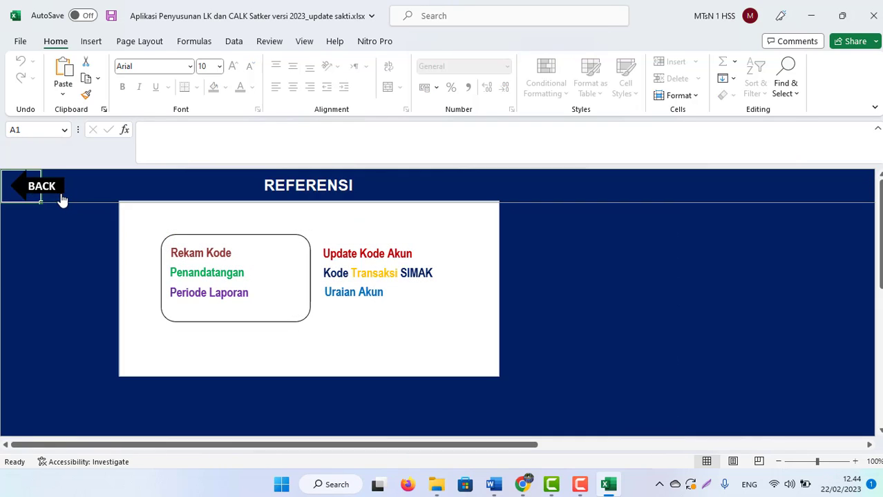
Step: Open the signing officials table and review the fourth official's name, position and ID
click(217, 275)
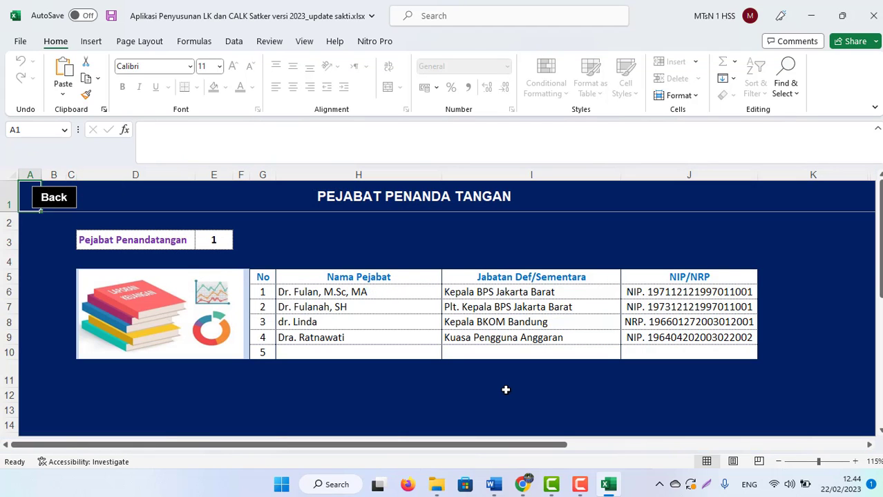
click(312, 346)
key(Up)
key(Up)
key(Up)
key(Up)
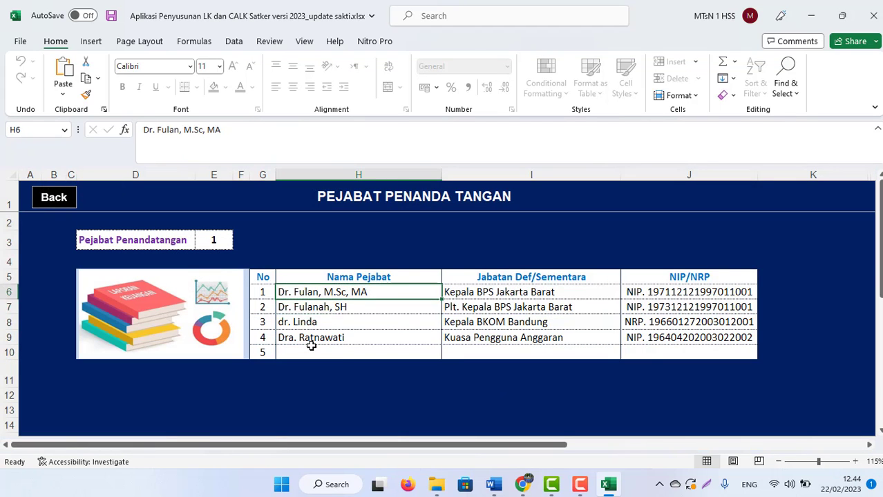
key(Down)
key(Down)
key(Down)
key(Right)
key(Left)
key(Left)
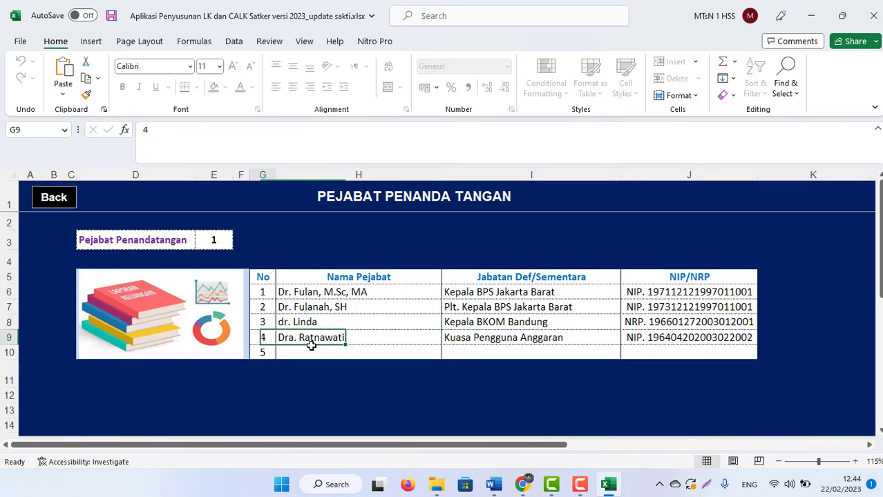
key(Right)
key(Right)
key(Left)
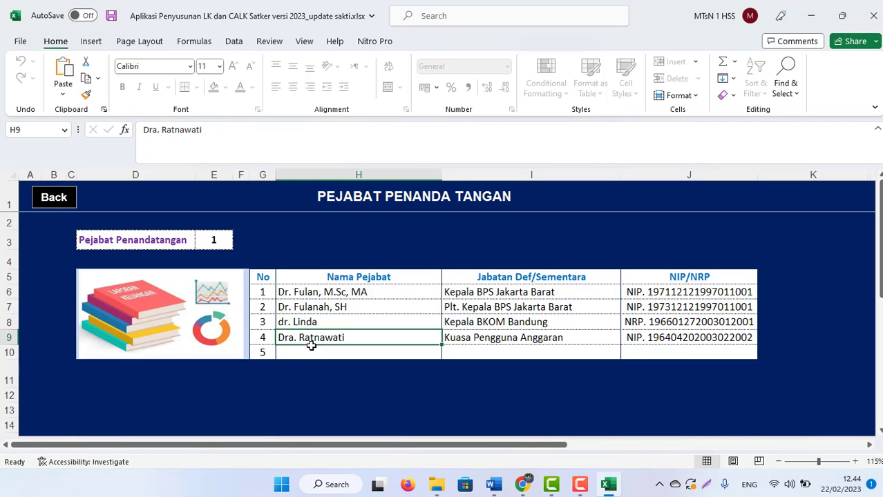
key(Right)
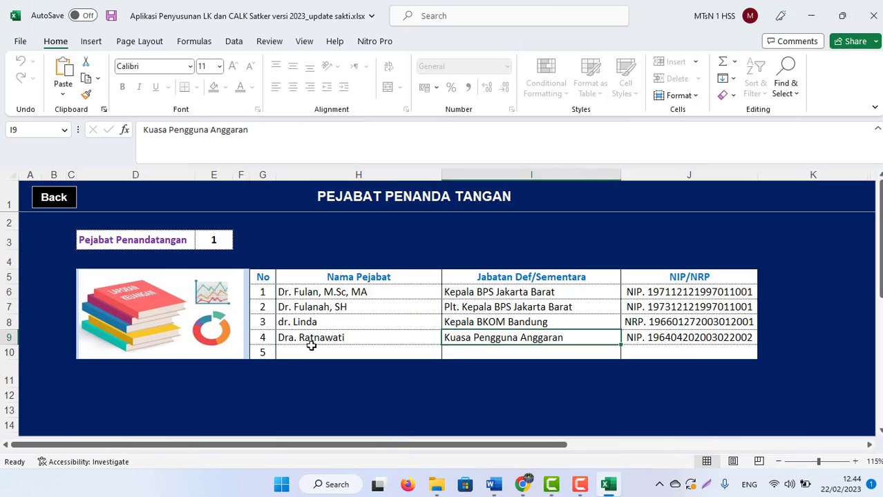
key(Right)
key(Left)
key(Left)
key(Right)
key(Left)
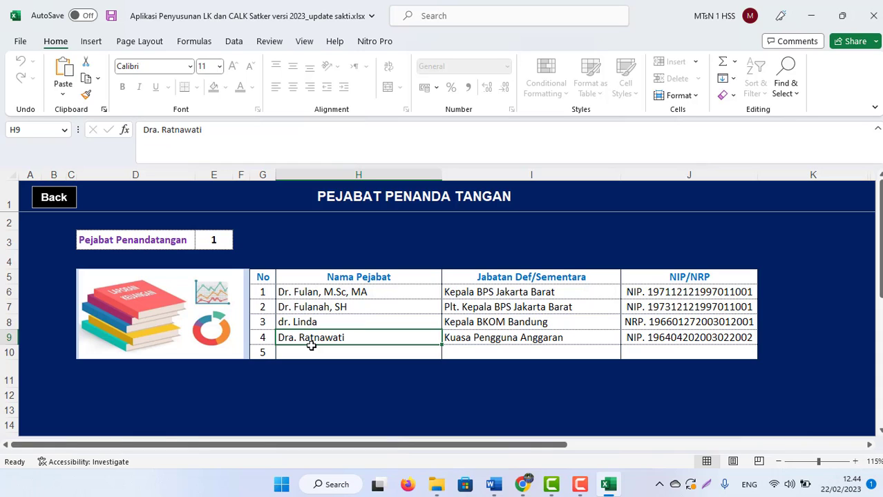
key(Left)
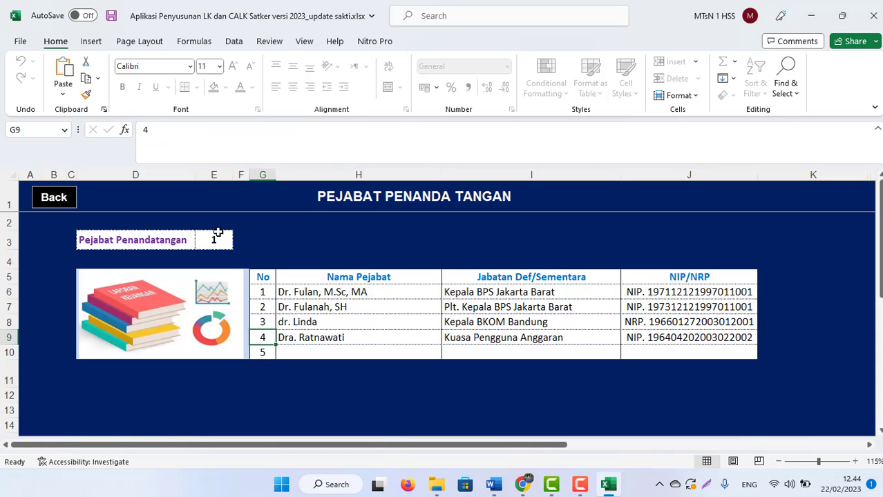
Step: Set Pejabat Penandatangan in E3 to 4 and save the workbook
click(224, 241)
click(238, 243)
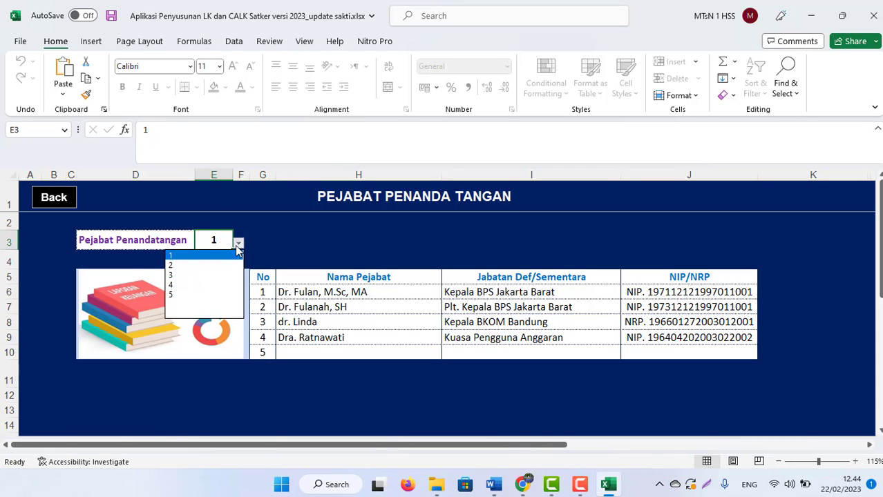
click(173, 286)
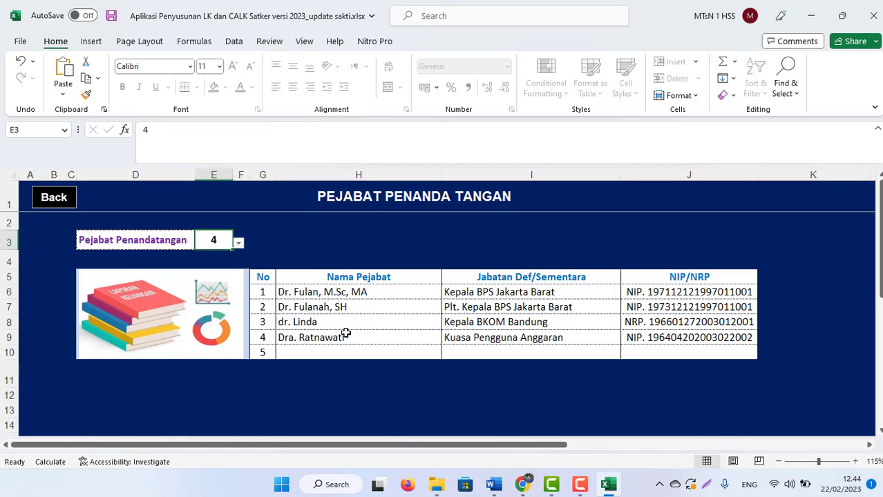
key(ctrl+s)
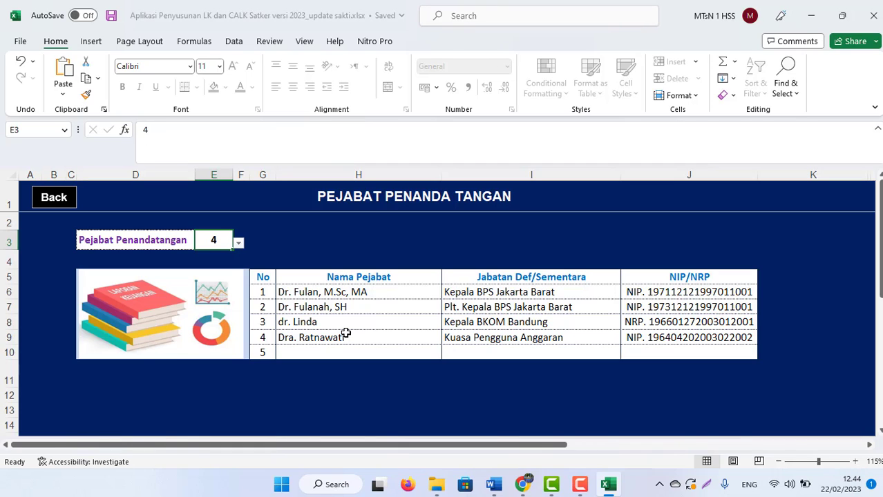
Step: Open the report period data sheet and set the work unit code to 309506
click(43, 199)
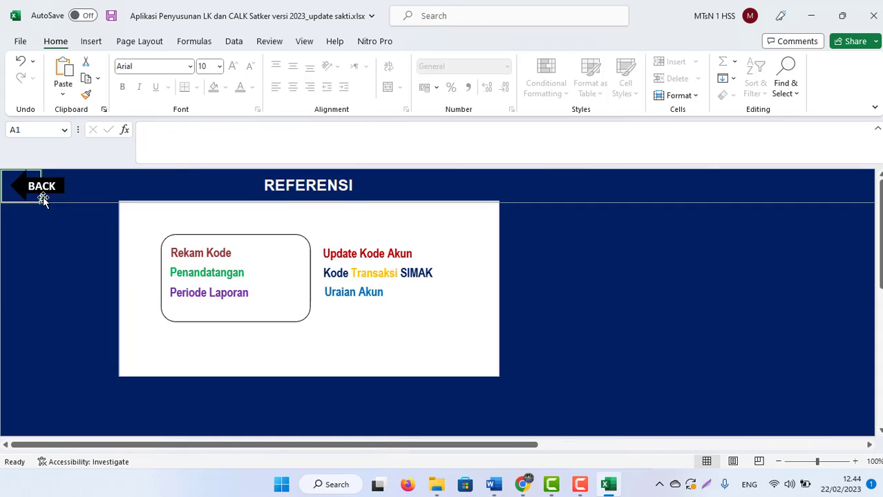
click(207, 294)
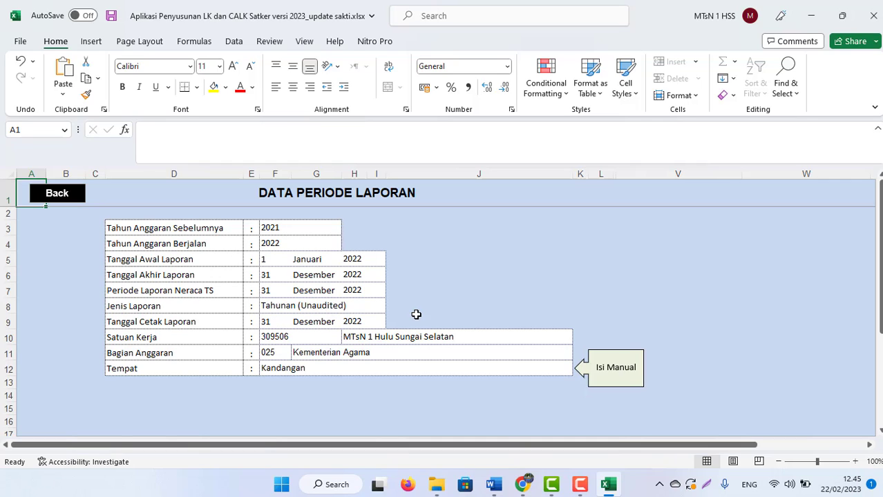
click(281, 319)
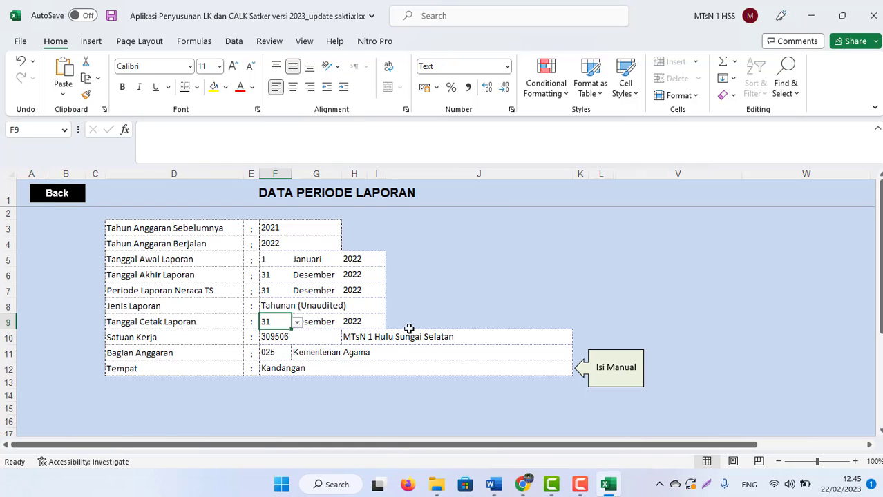
click(380, 371)
click(297, 337)
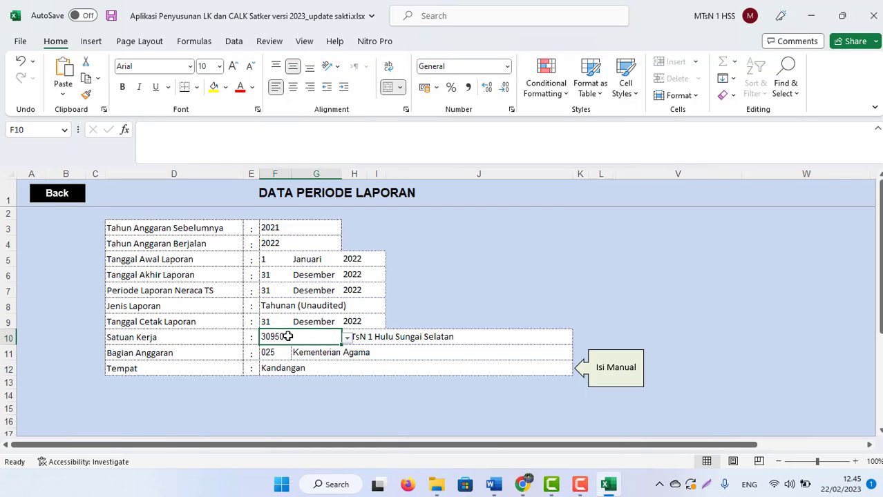
click(346, 339)
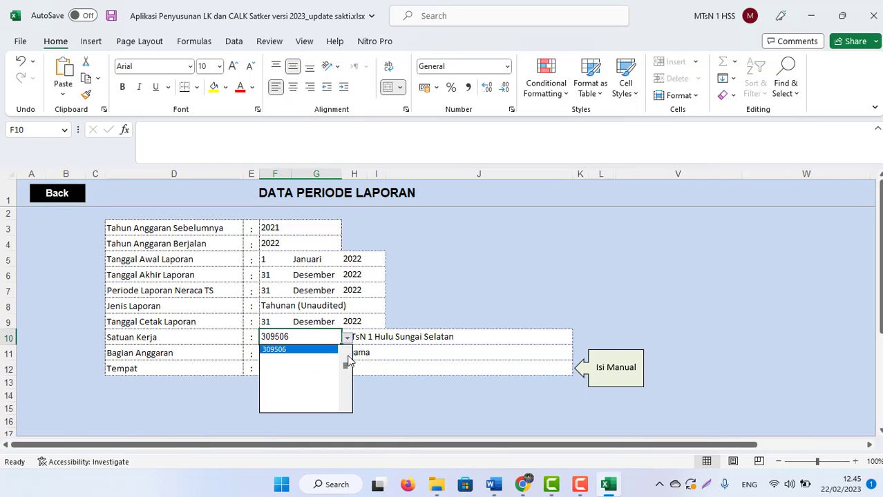
scroll(345, 363, up, 2)
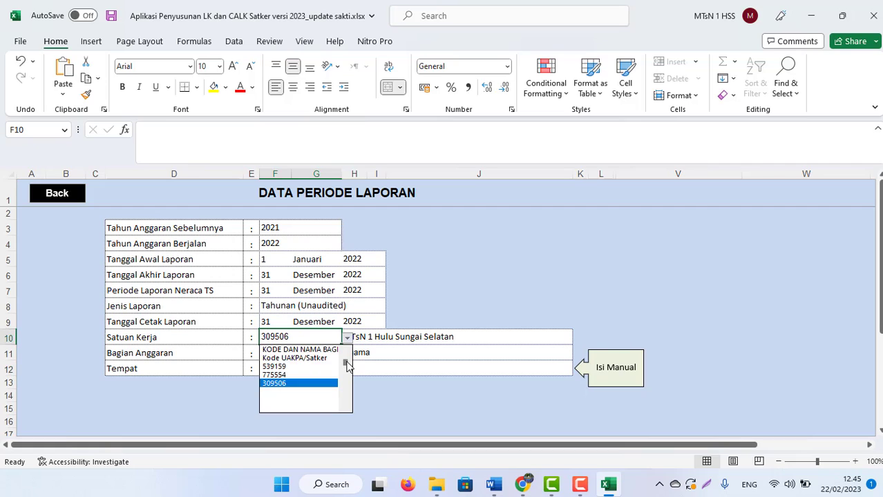
click(277, 385)
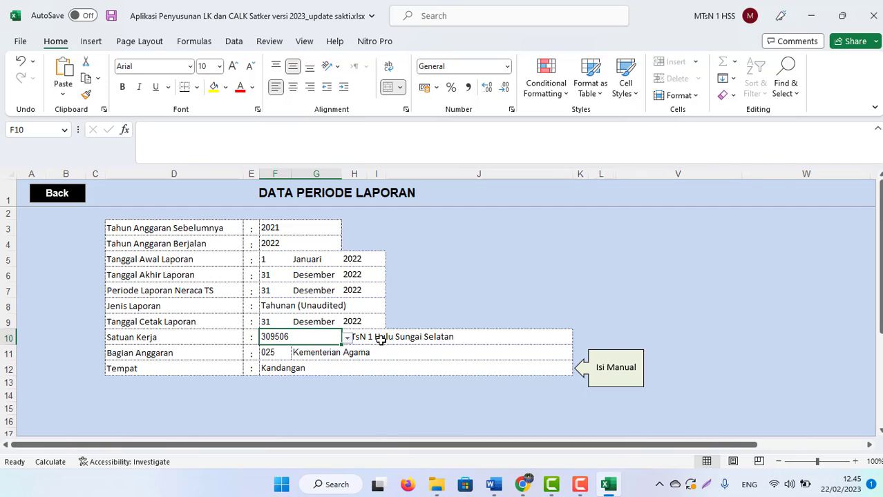
Step: Keep budget section 025, re-enter Tempat as Kandangan, save, and return to the Referensi menu
click(274, 353)
click(297, 353)
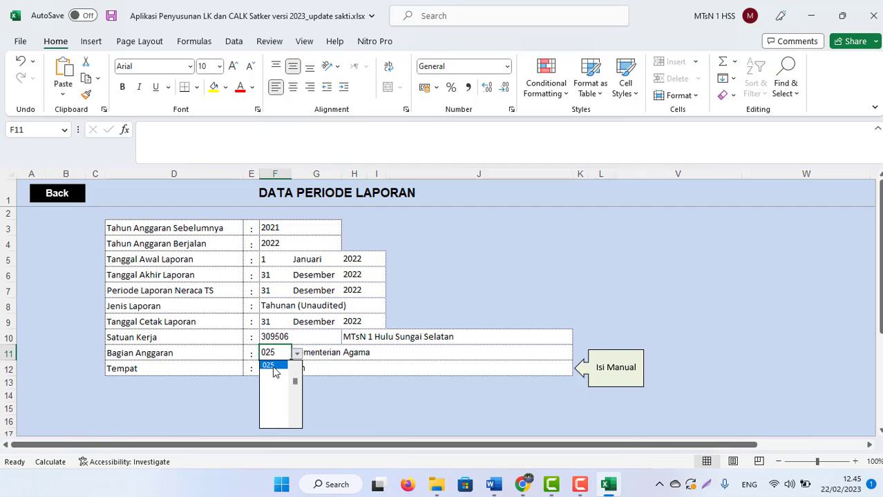
click(274, 372)
click(306, 367)
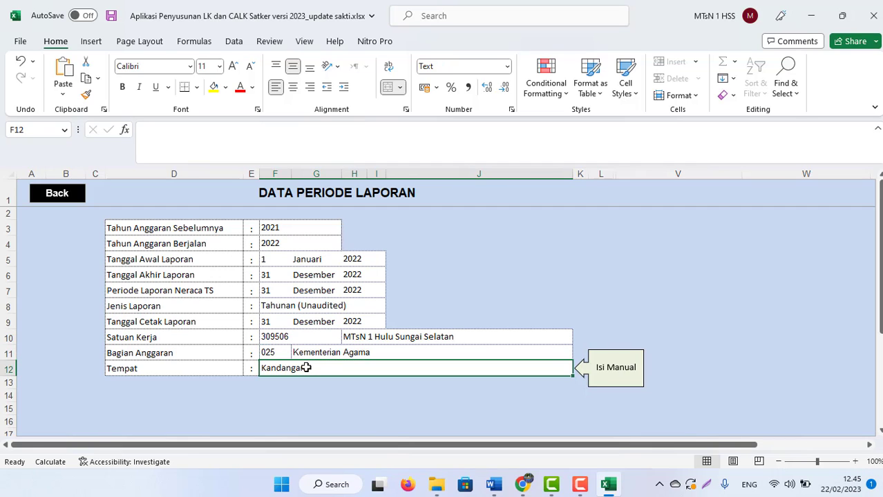
key(Delete)
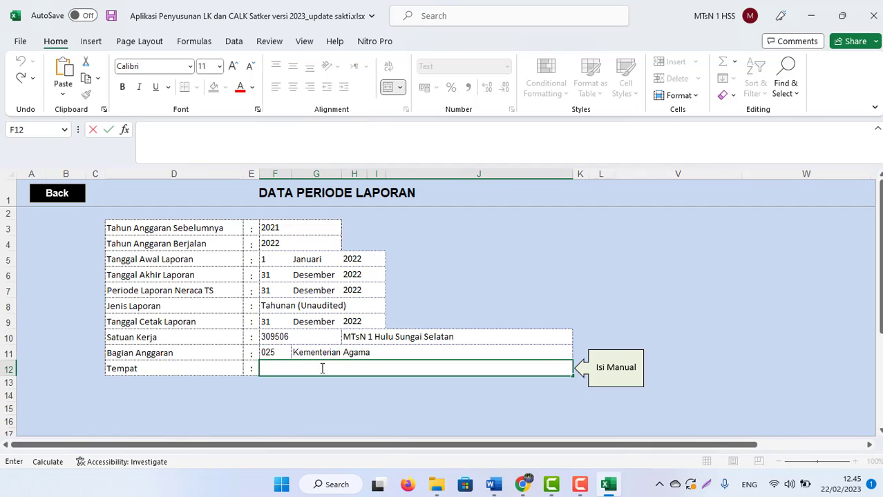
click(303, 391)
double_click(273, 367)
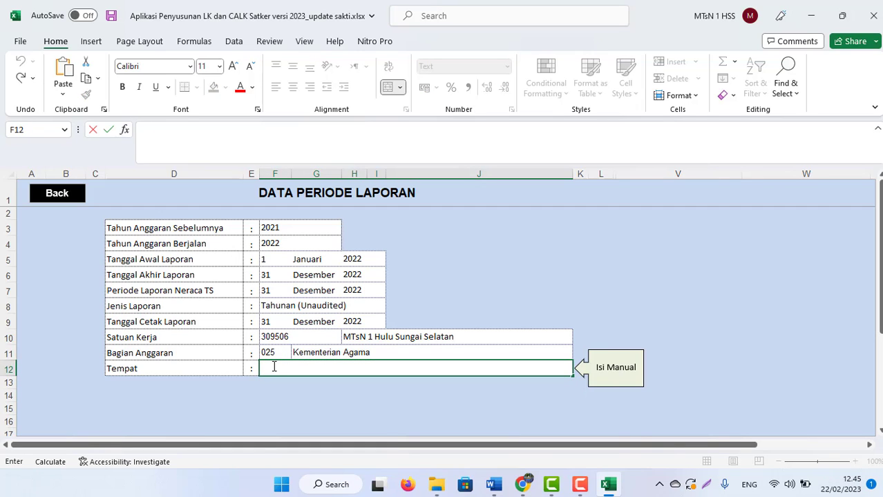
text(Kandangan)
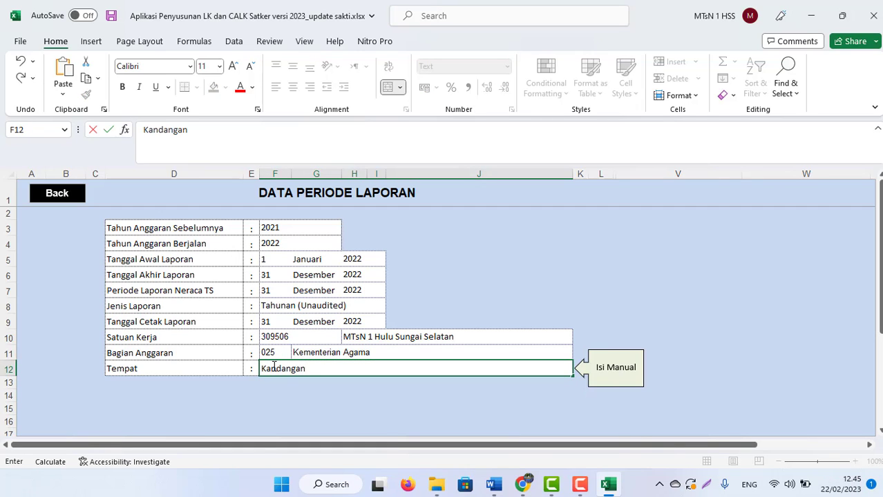
key(Return)
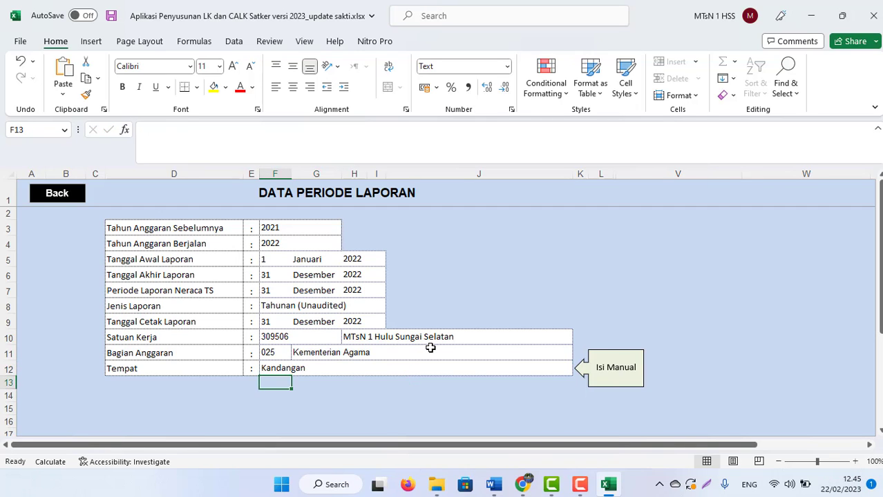
key(ctrl+s)
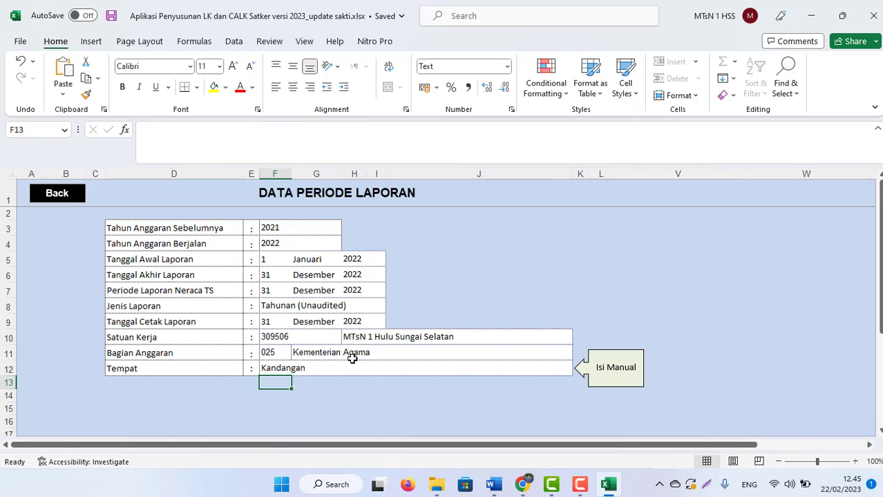
click(63, 198)
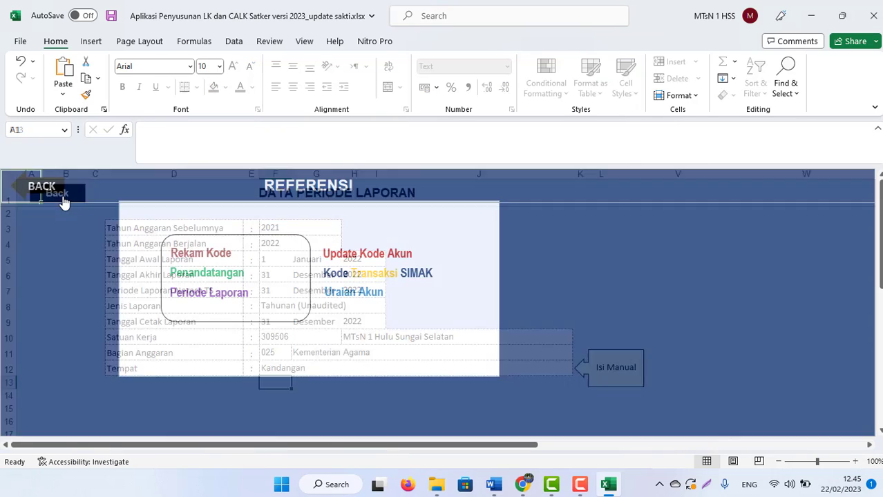
Step: From MENU UTAMA, go through Rekam Data to the NERACA PERCOBAAN entry sheet
click(51, 198)
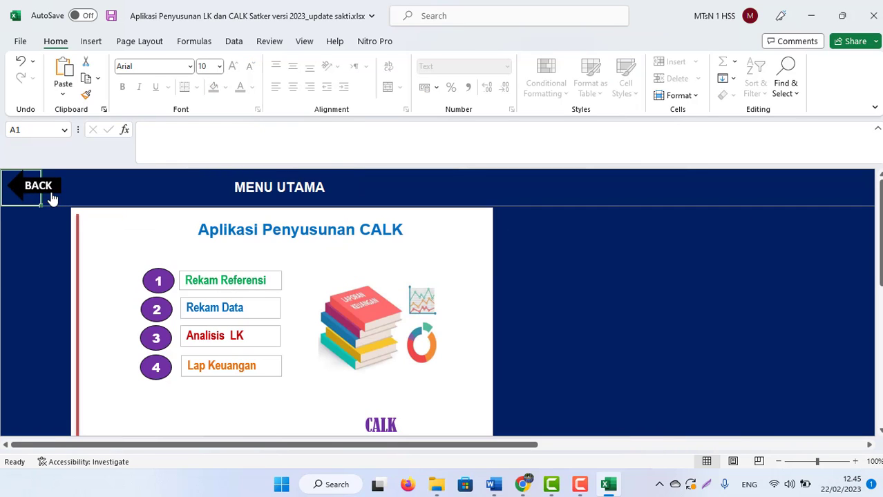
click(219, 313)
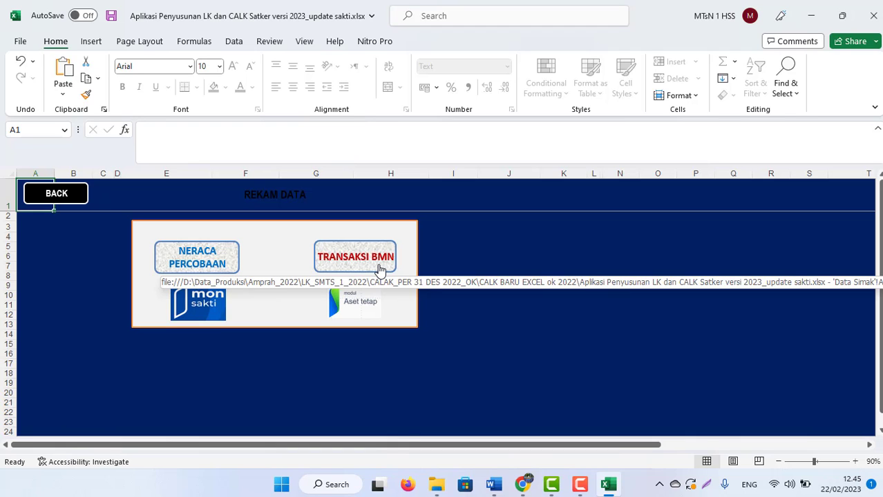
click(198, 261)
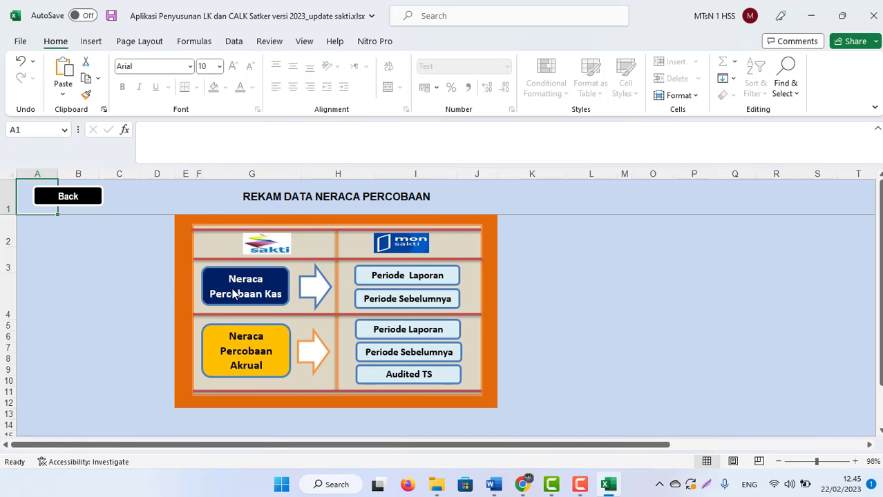
mouse_move(493, 484)
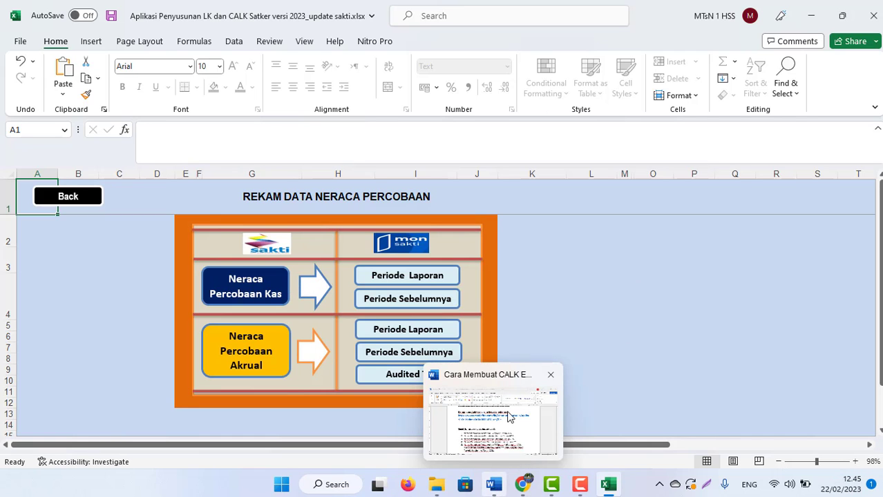
Step: Bold the 'Tahun 2022' and 'Tahun 2021' phrases in Word list items 1–4, then return to Excel
click(497, 407)
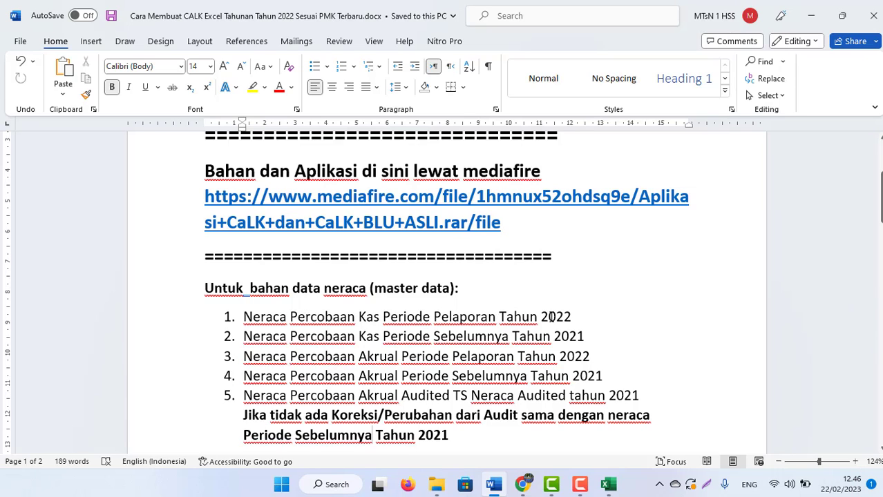
mouse_move(577, 316)
mouse_down()
mouse_move(511, 316)
mouse_move(526, 320)
mouse_up()
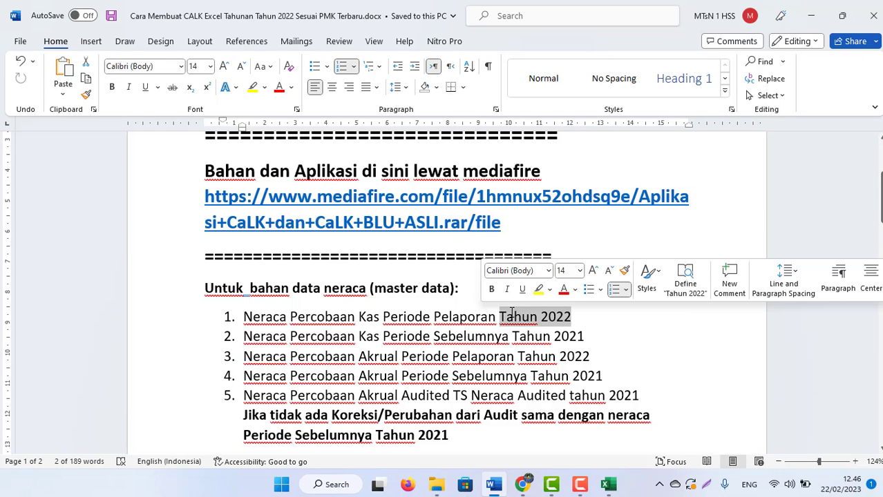
drag(585, 336, 512, 336)
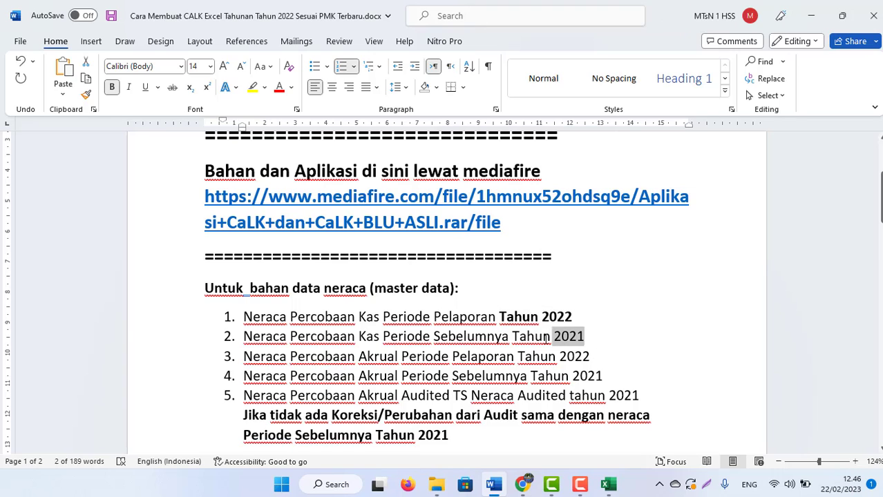
key(ctrl+b)
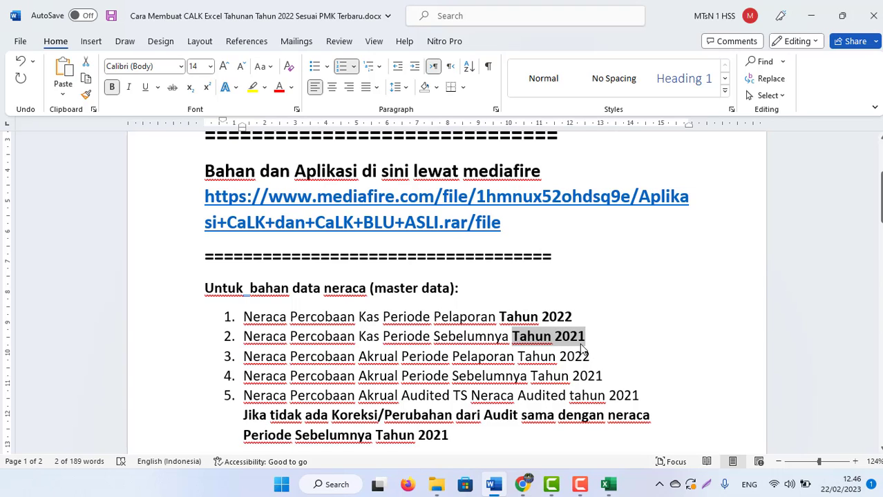
drag(590, 356, 518, 356)
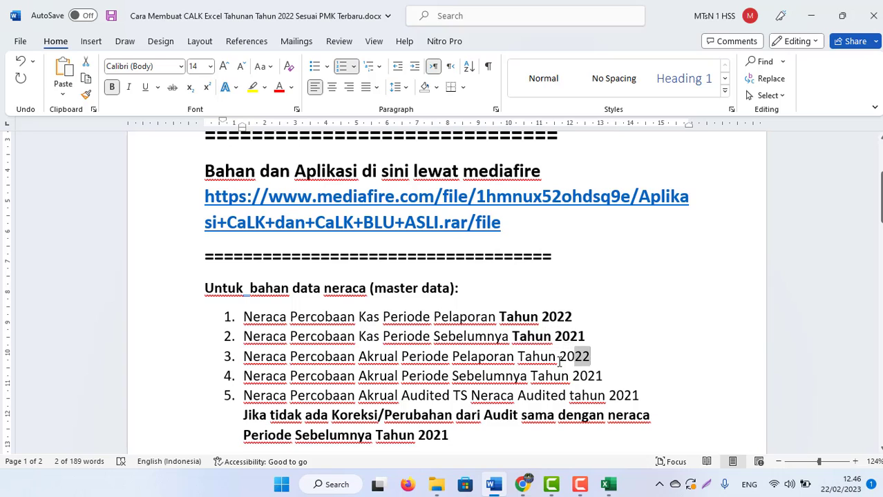
key(ctrl+b)
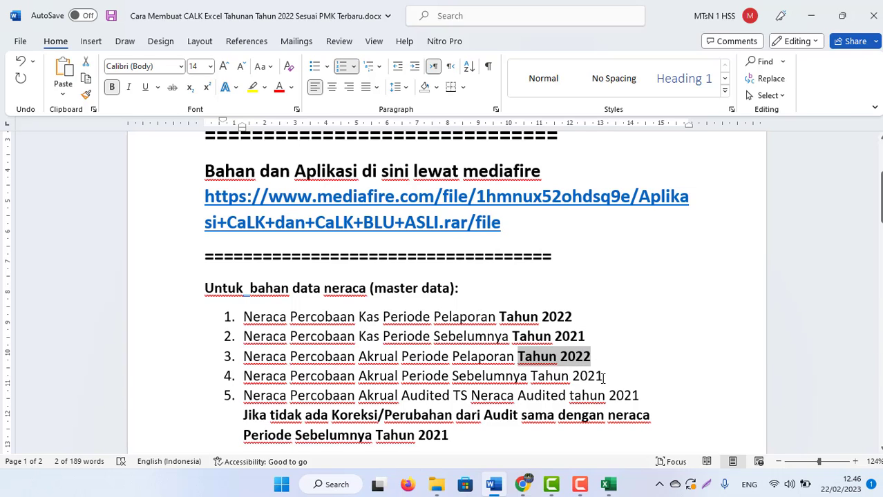
drag(603, 376, 530, 376)
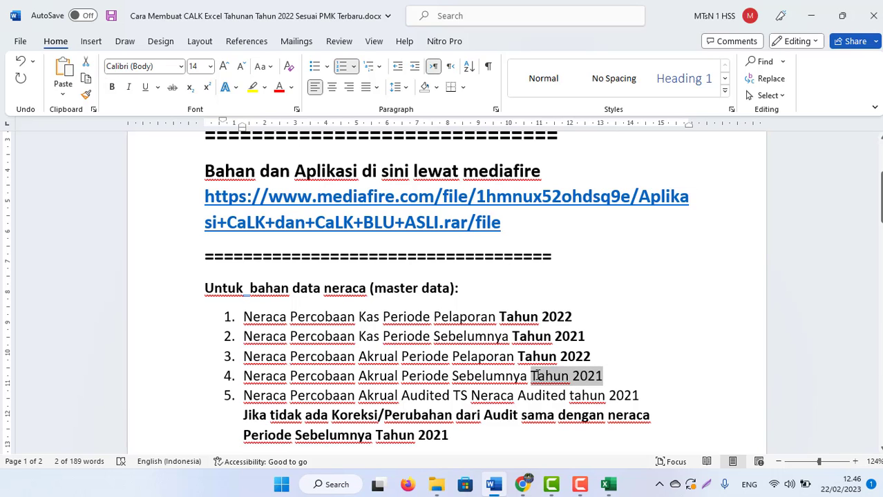
key(ctrl+b)
key(alt+Tab)
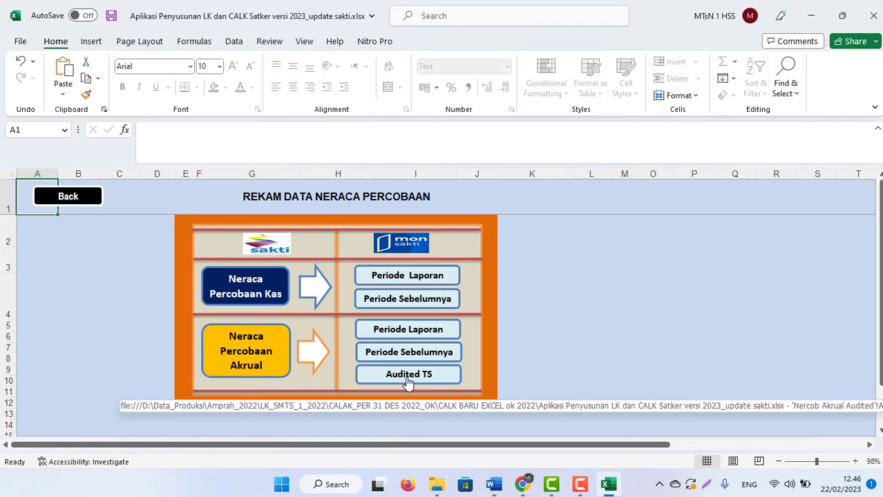
Step: Switch to the Word guide and deselect the bolded year in item 4
key(alt+Tab)
click(348, 395)
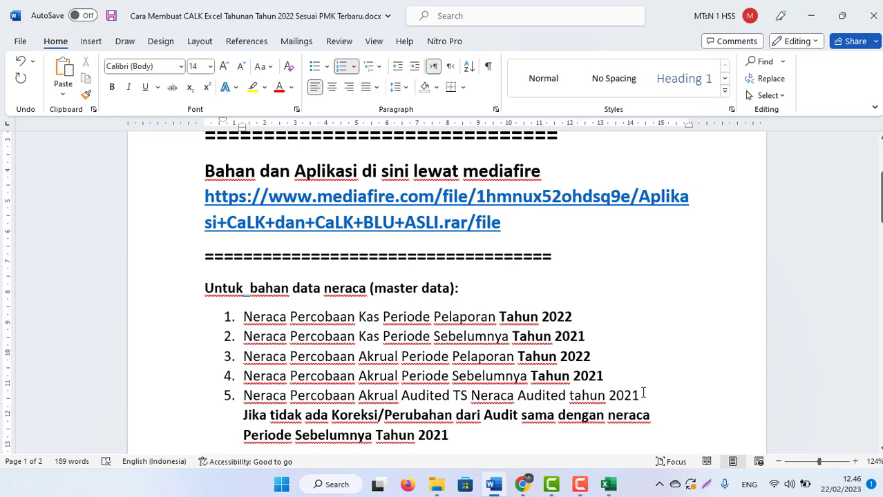
Step: Review items 4 and 5 (Neraca Audited tahun 2021) and the unchanged audited balances note in Word
drag(629, 395, 501, 396)
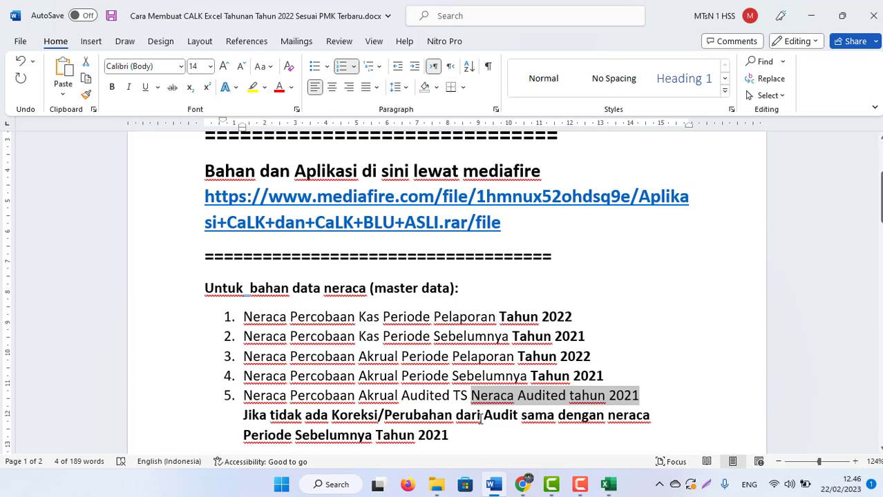
click(579, 428)
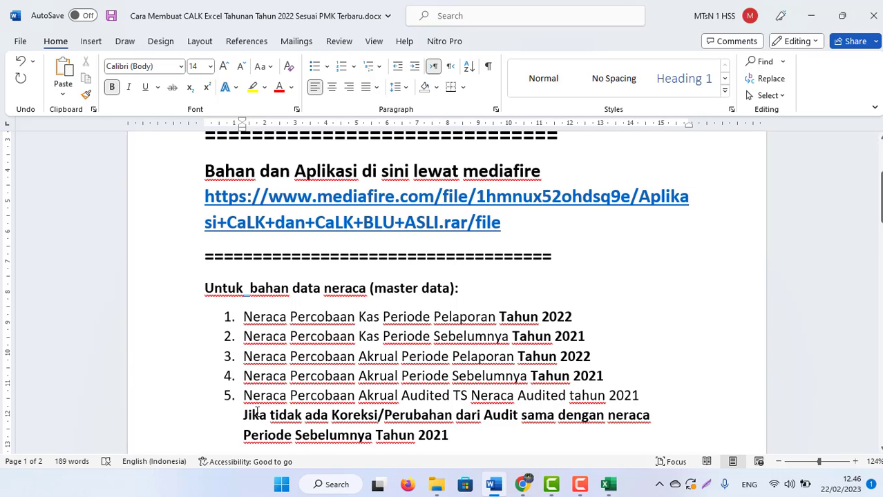
drag(245, 414, 449, 436)
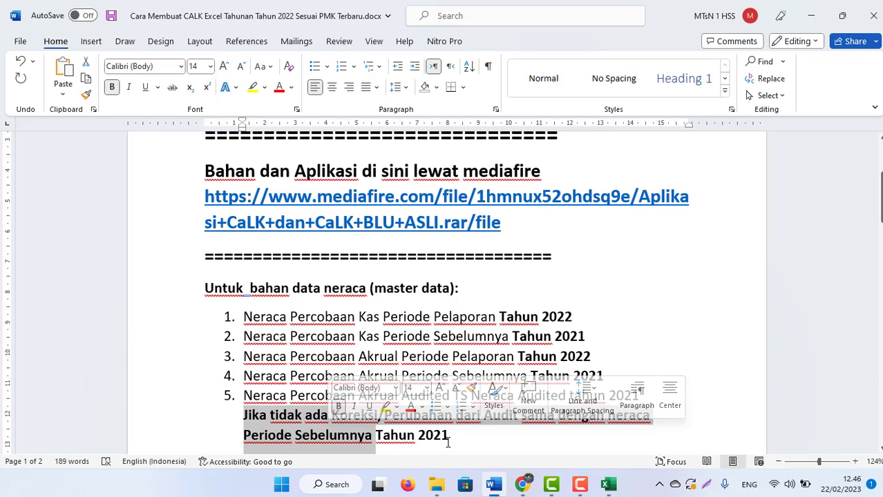
click(448, 443)
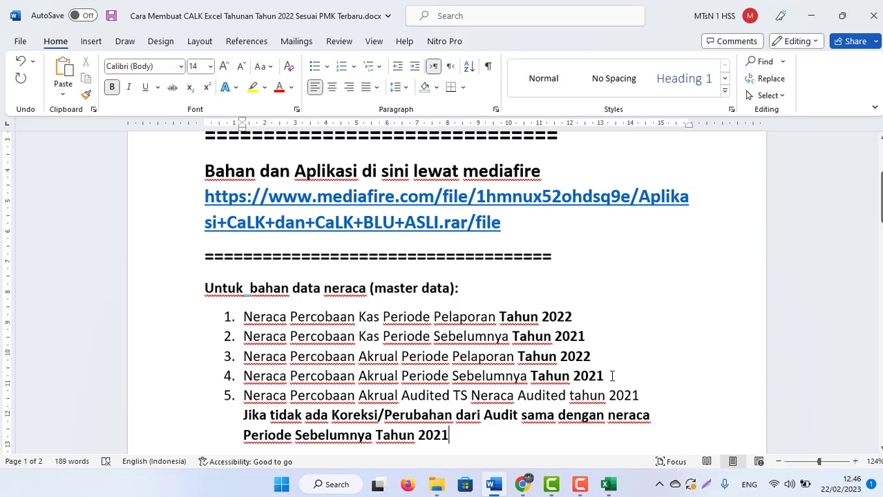
drag(611, 376, 257, 378)
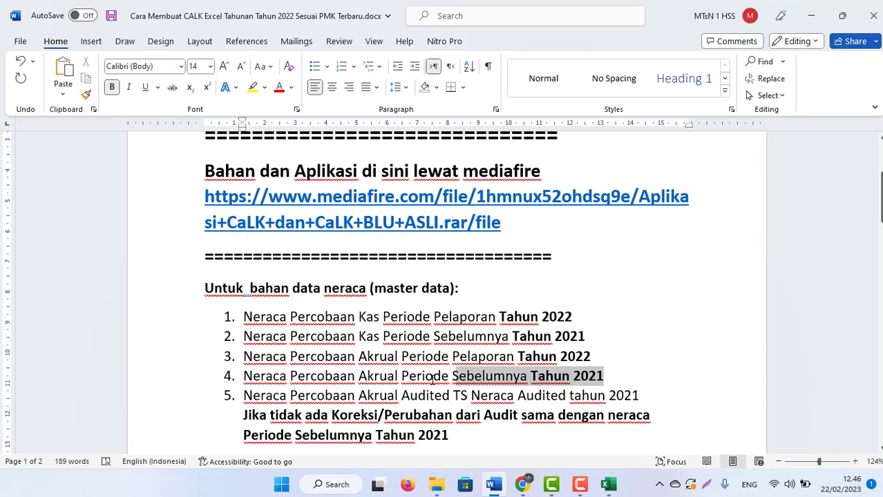
click(287, 395)
Step: Scroll through the SAKTI download steps, then bring the SAKTI home page to the front
scroll(287, 395, down, 1)
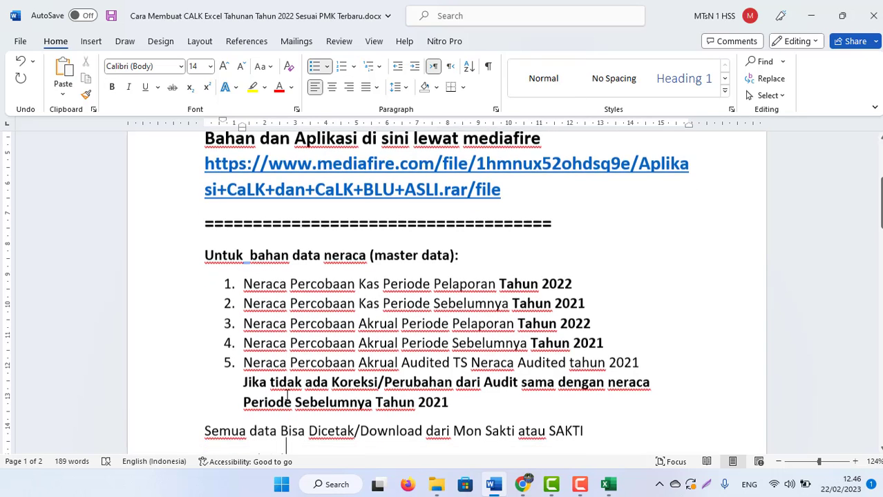
scroll(285, 395, down, 1)
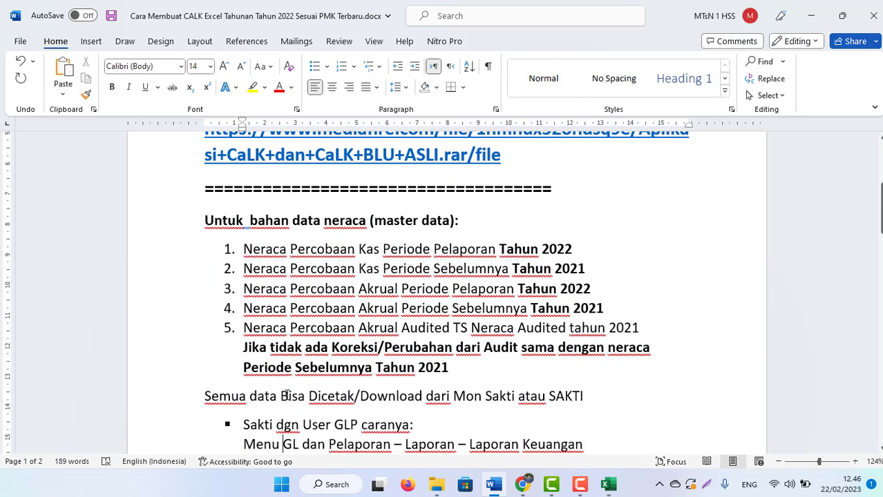
scroll(285, 394, down, 1)
scroll(285, 394, down, 1)
scroll(285, 395, down, 1)
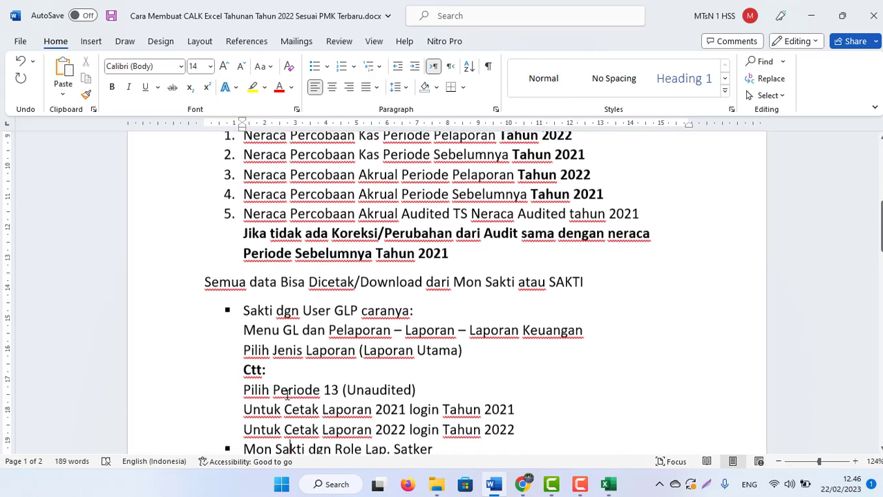
scroll(286, 394, down, 2)
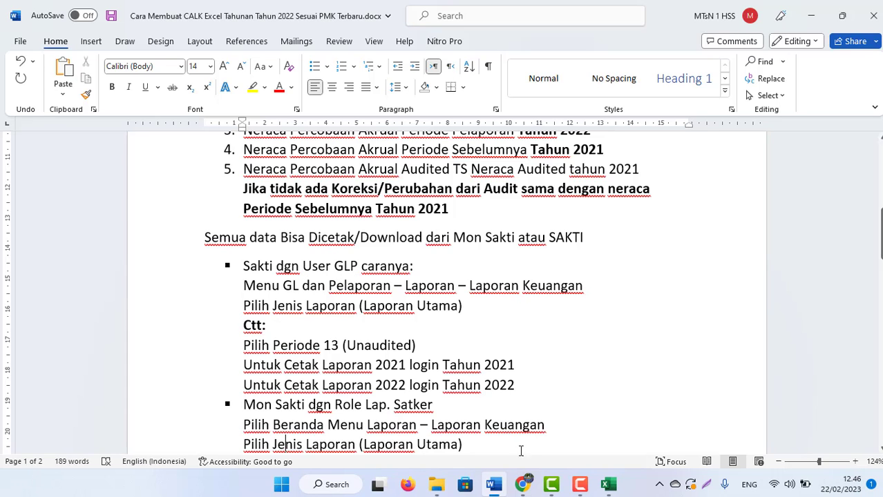
click(524, 486)
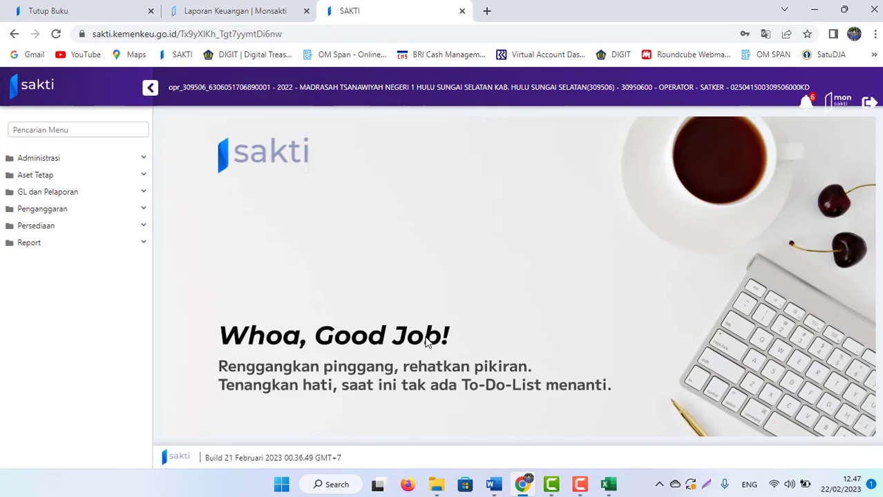
Step: Check SAKTI's Tutup Buku list for period 2022-13, then return to the Word guide
click(88, 12)
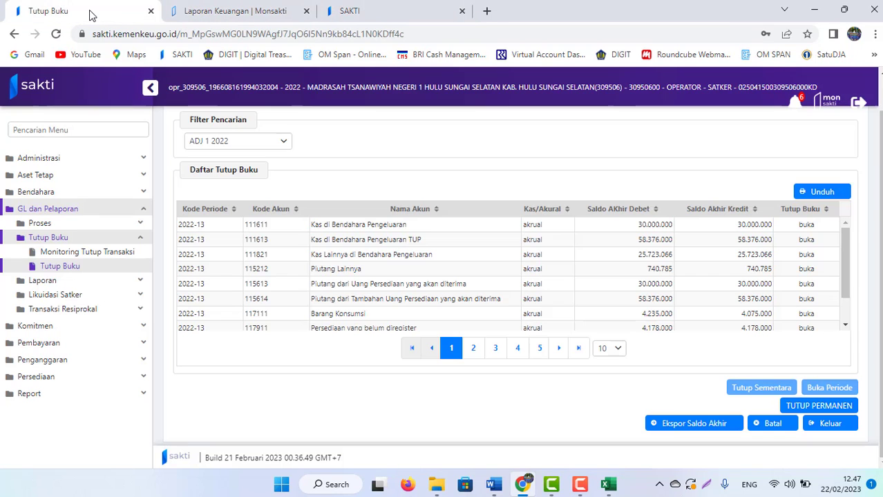
click(49, 210)
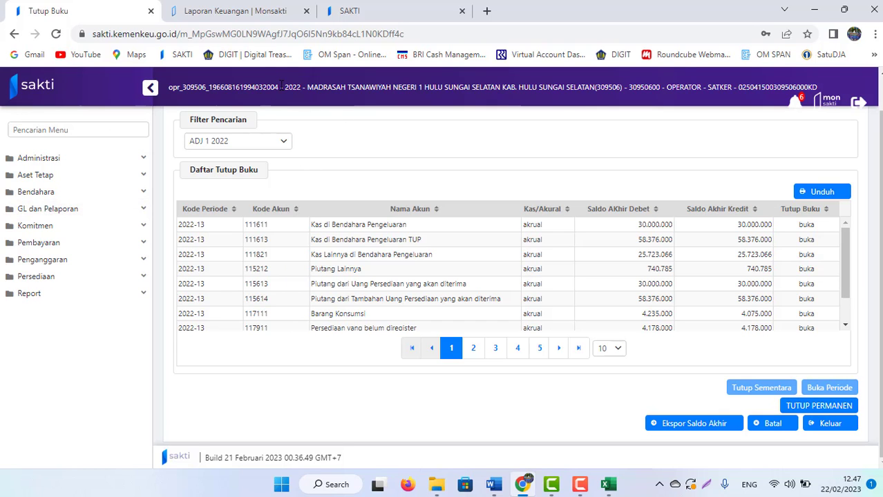
key(alt+Tab)
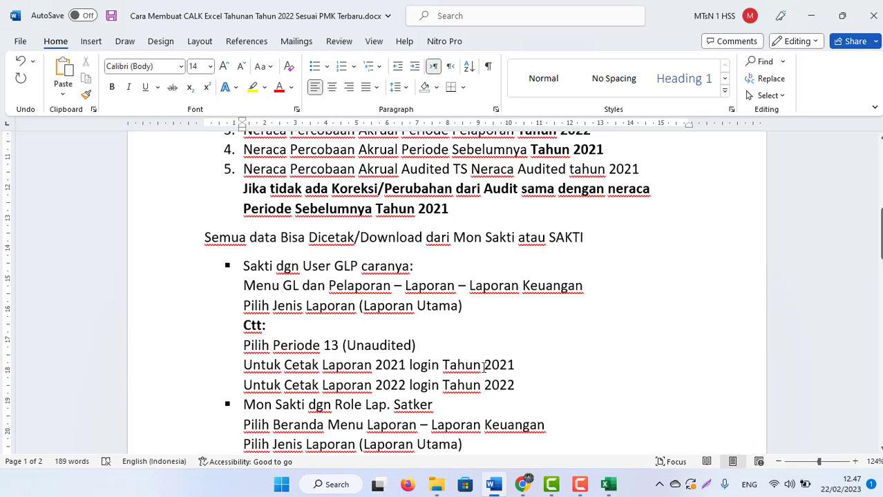
Step: Highlight the 2021 login note and 'Laporan 2022', then return to SAKTI's Tutup Buku page
drag(523, 372, 243, 366)
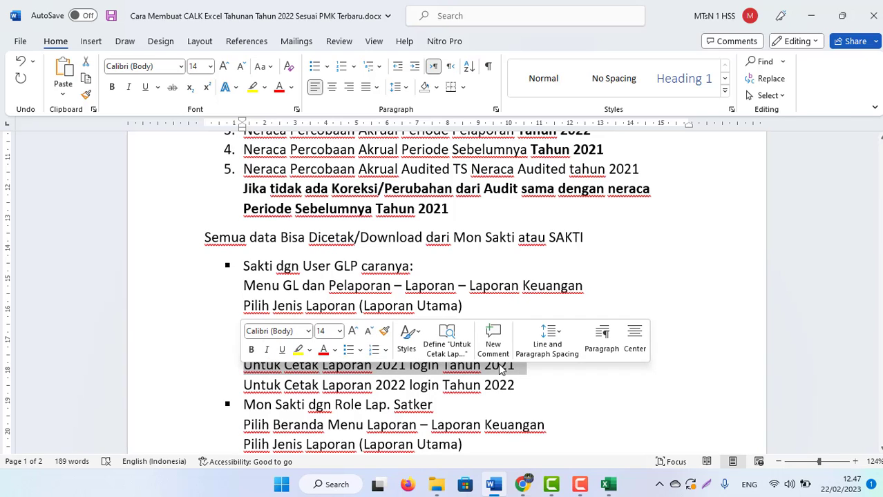
click(439, 385)
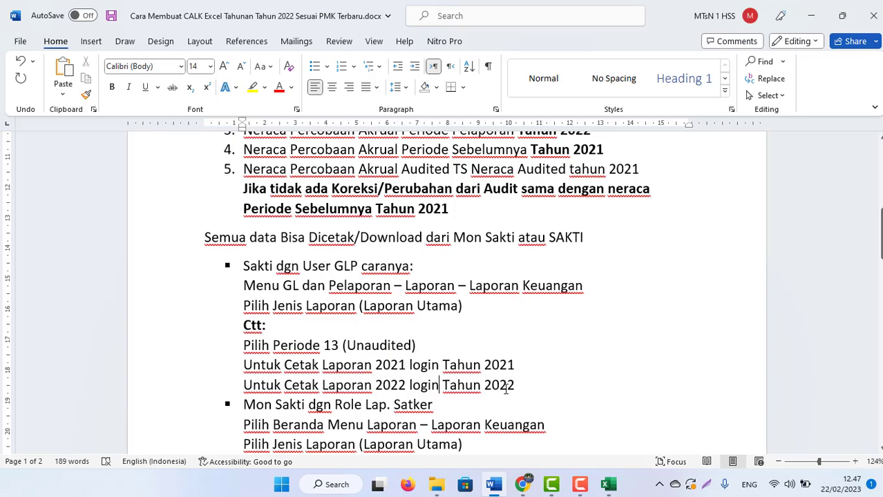
drag(371, 384, 406, 385)
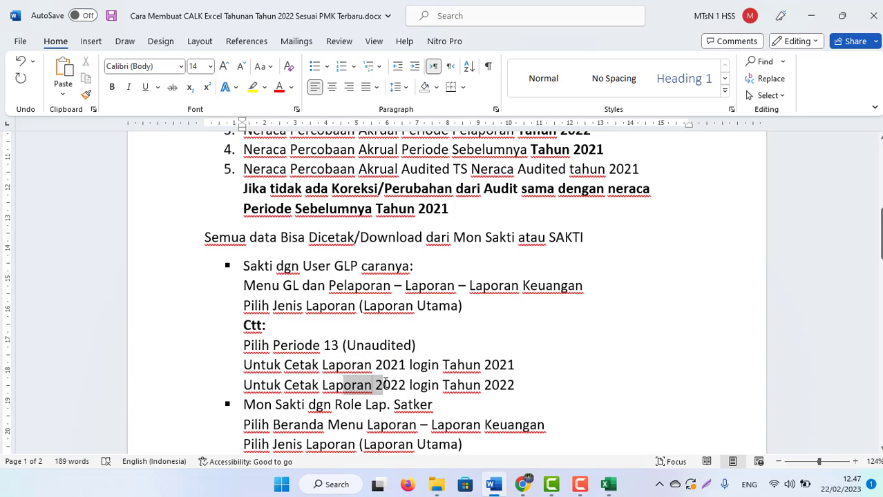
click(491, 380)
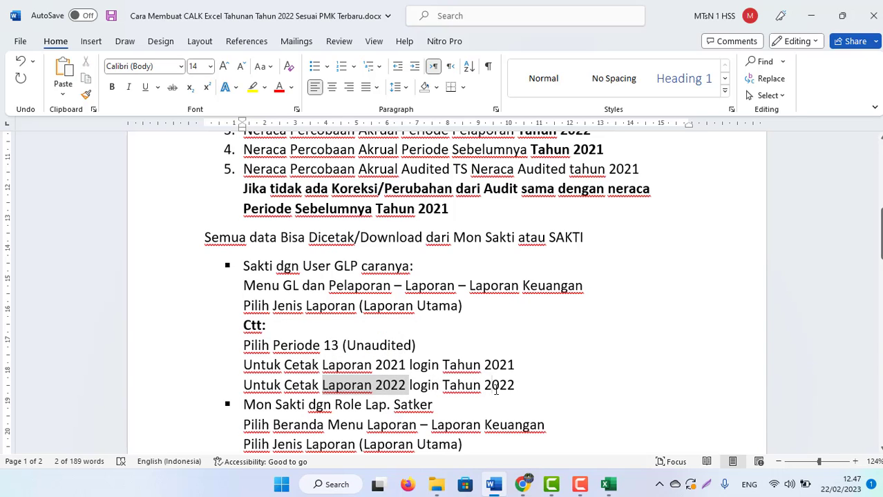
key(alt+Tab)
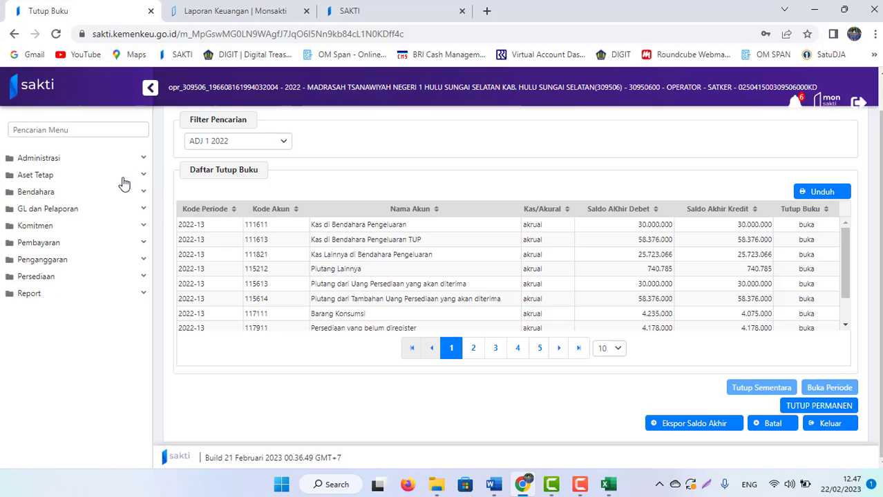
Step: In Laporan Keuangan, choose Laporan Utama, Excel file type and the Neraca Percobaan Kas report
click(48, 208)
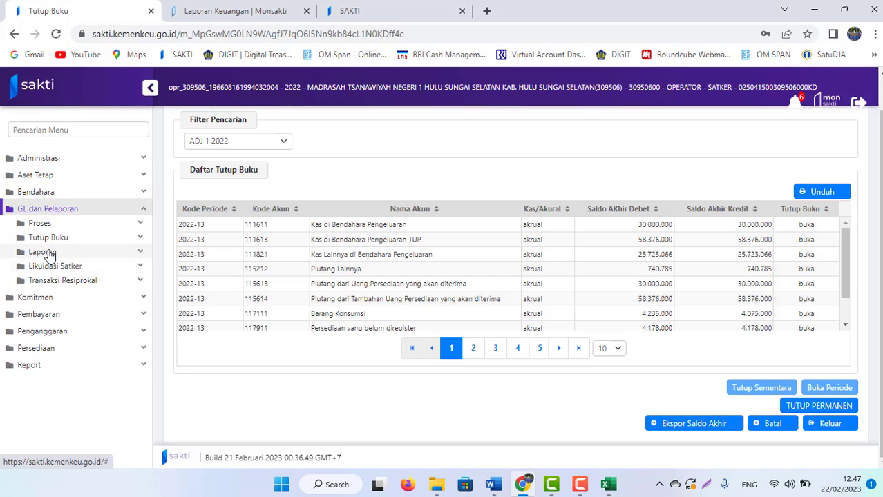
click(45, 252)
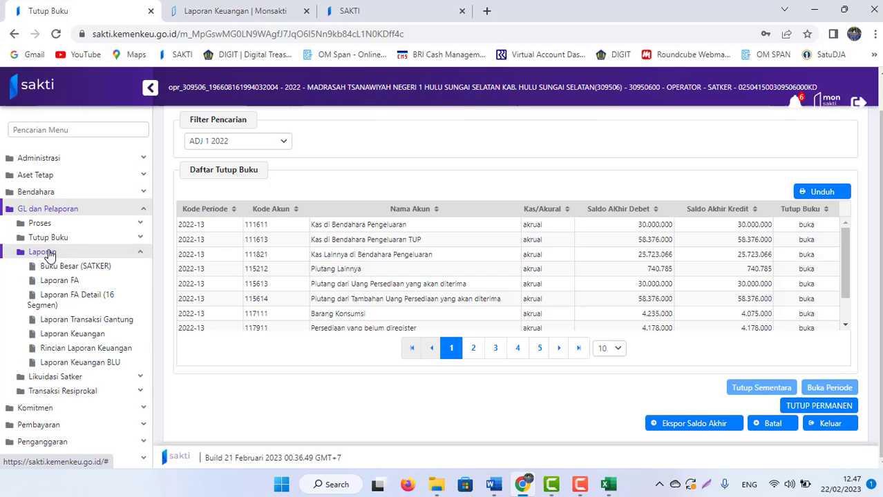
click(92, 337)
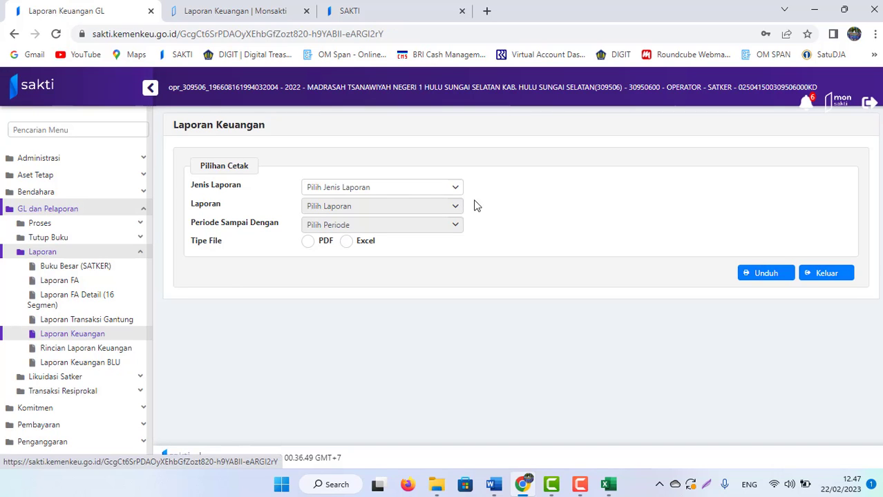
click(370, 190)
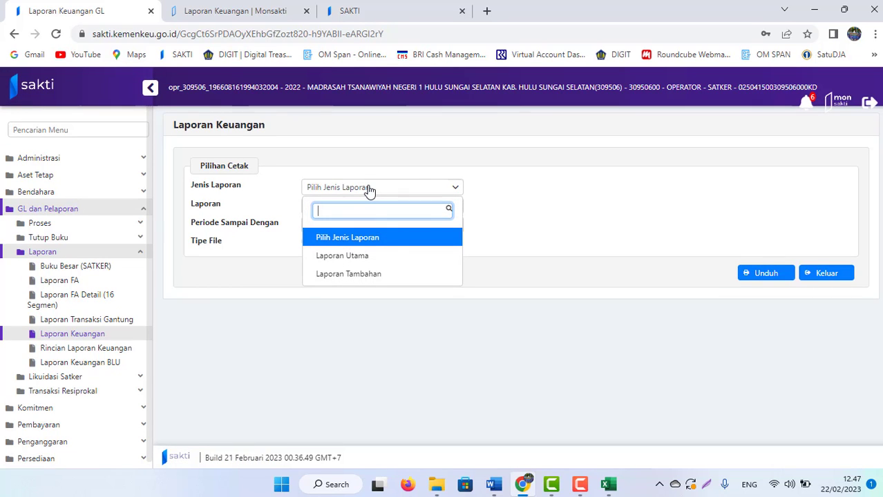
click(340, 255)
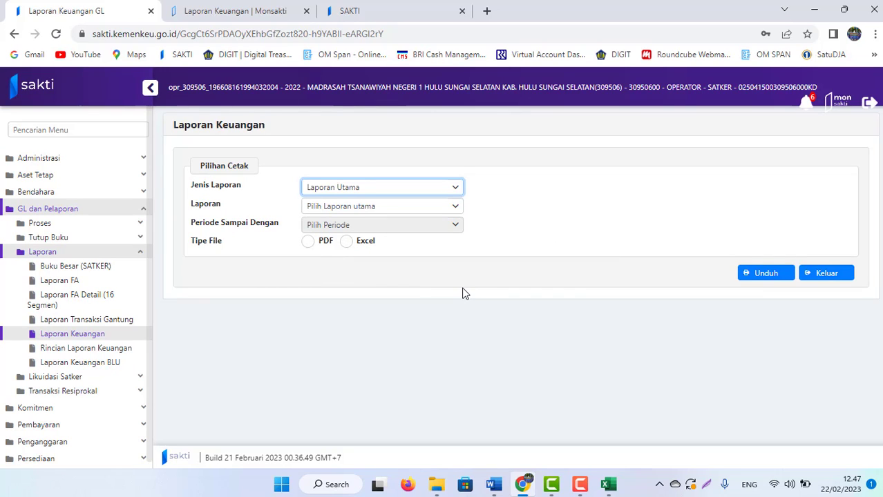
click(346, 241)
click(379, 207)
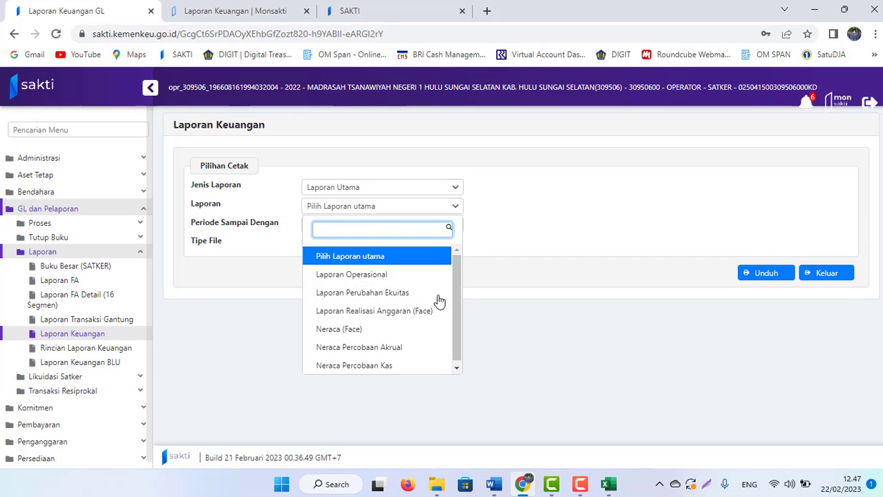
click(370, 367)
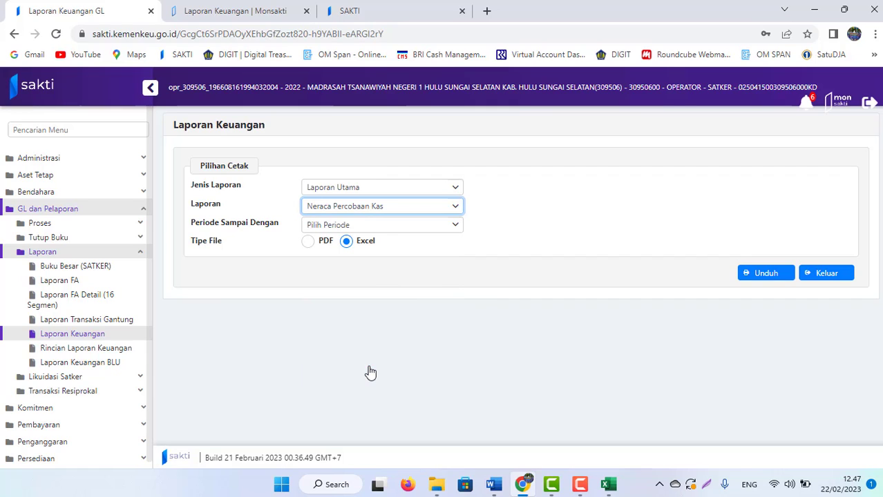
Step: Set Periode Sampai Dengan to 2022-13 and download the Excel report
click(348, 227)
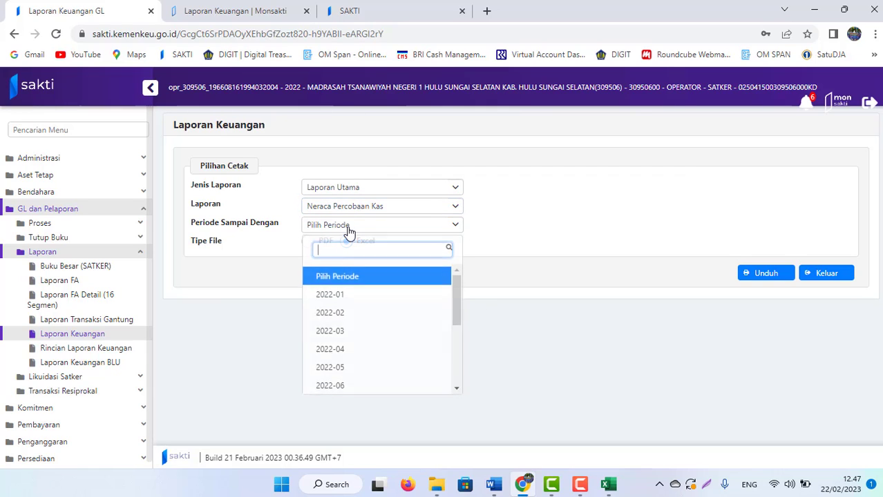
click(461, 366)
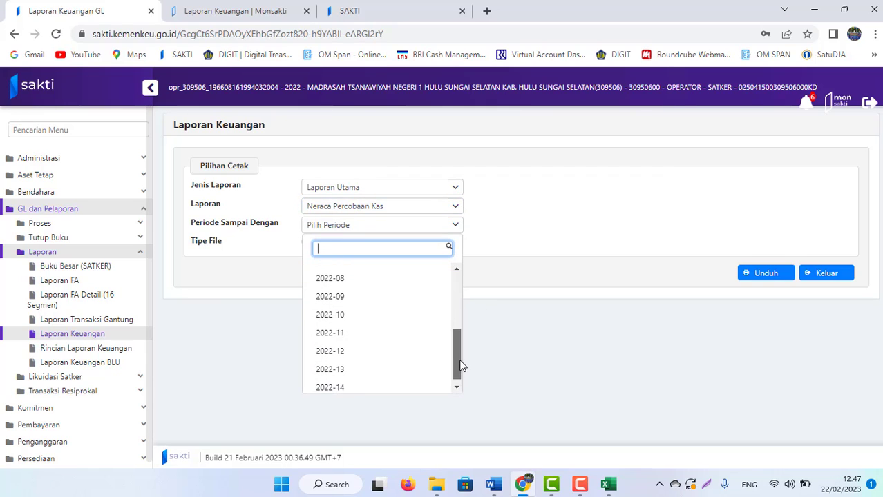
drag(461, 366, 461, 369)
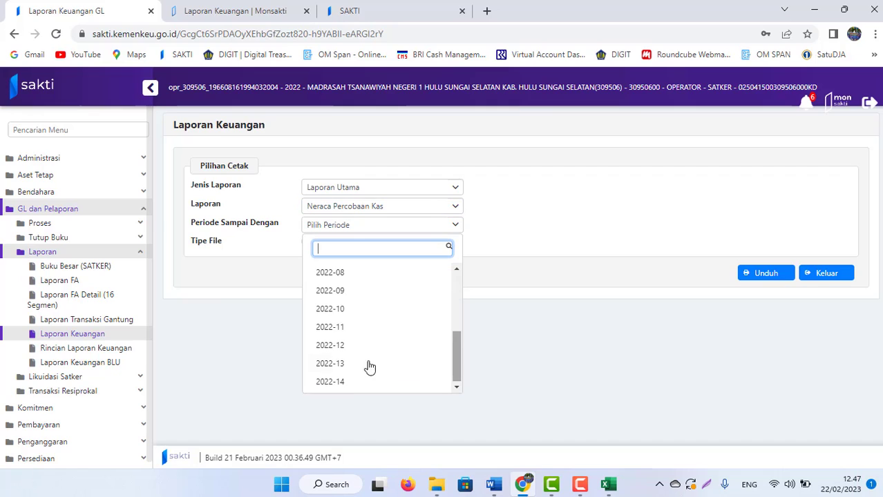
click(331, 370)
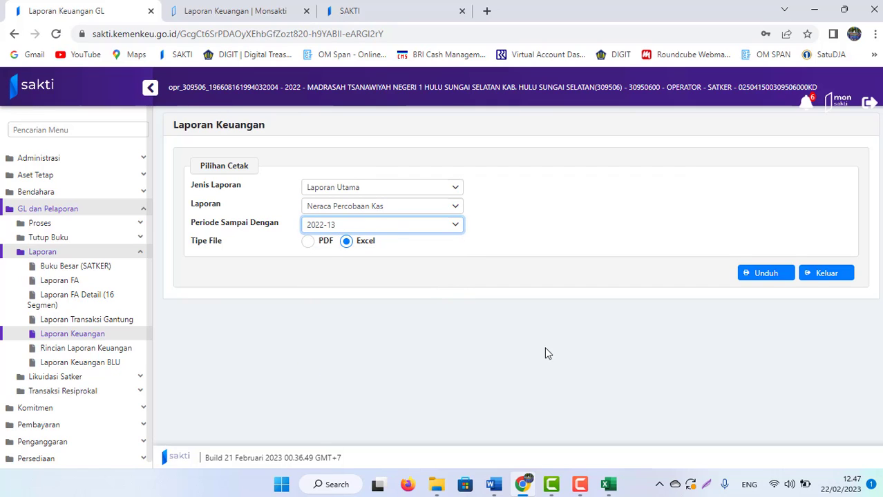
click(360, 229)
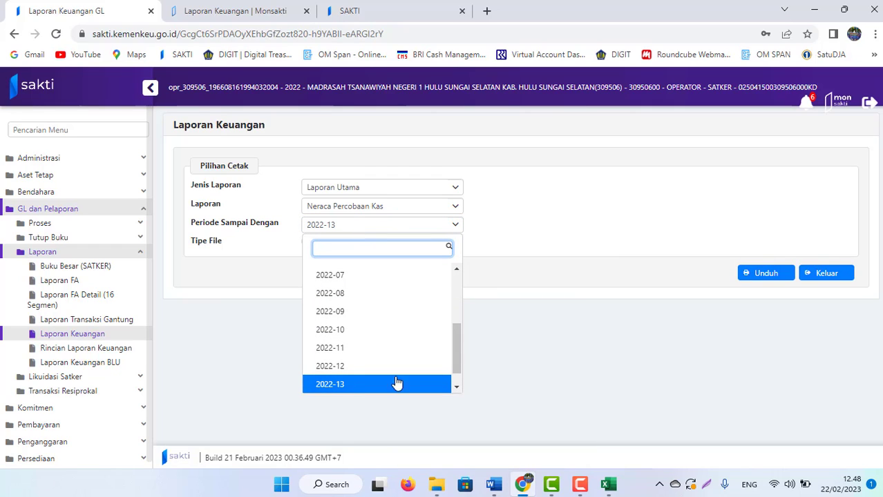
click(331, 368)
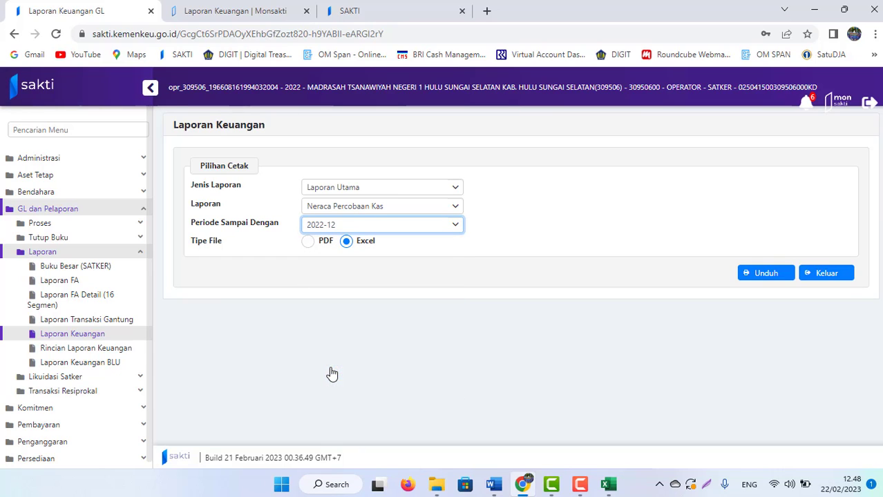
click(323, 225)
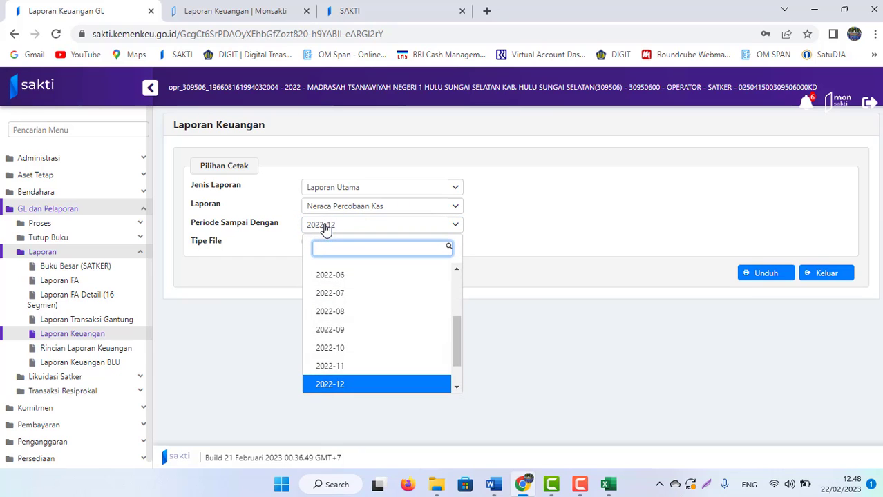
scroll(459, 356, down, 1)
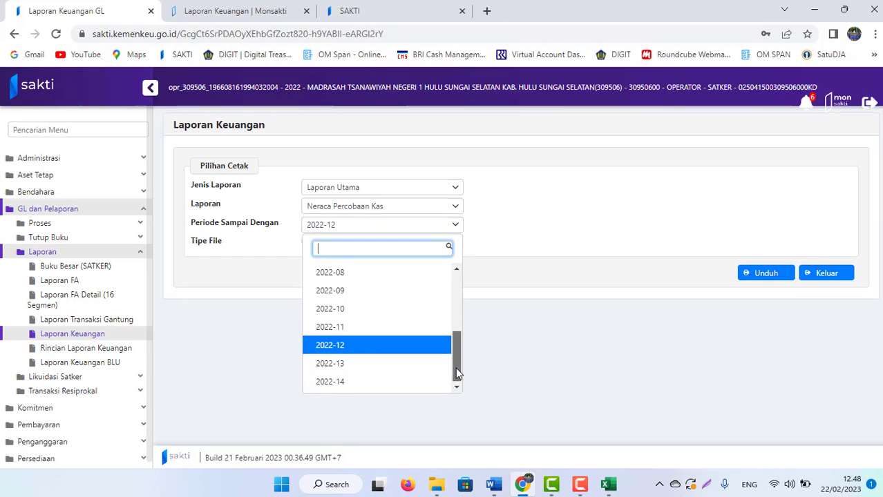
click(343, 368)
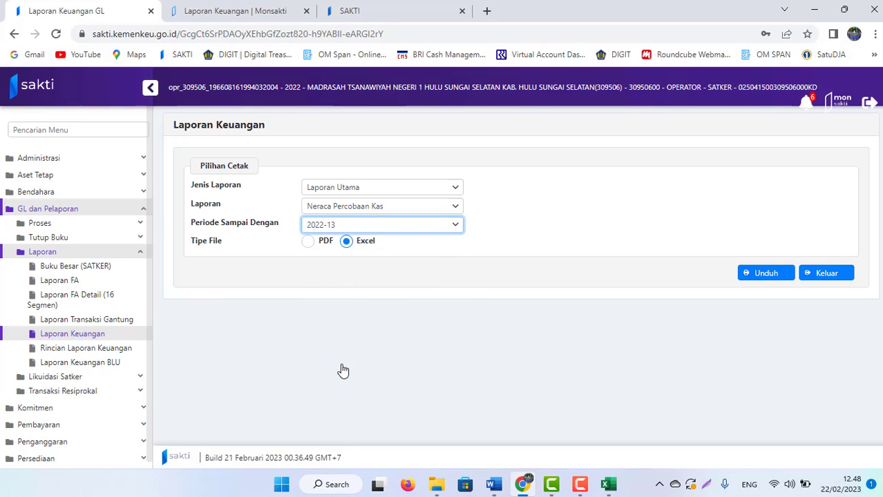
click(758, 276)
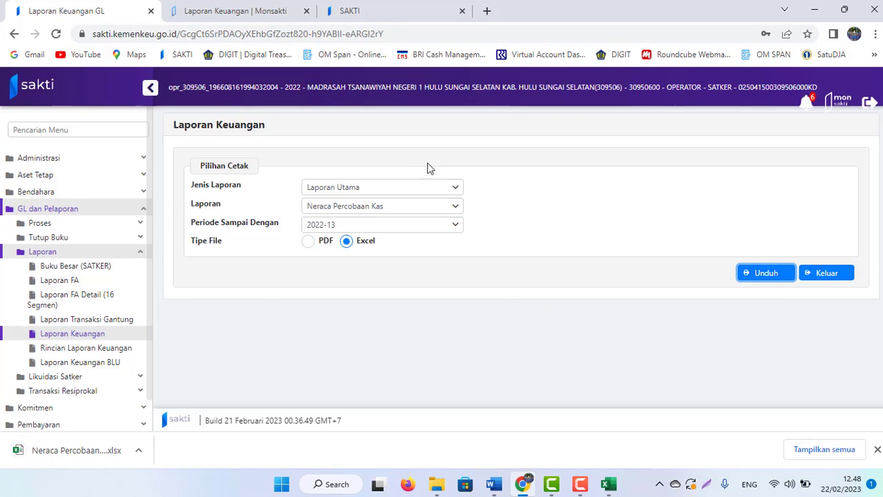
click(211, 12)
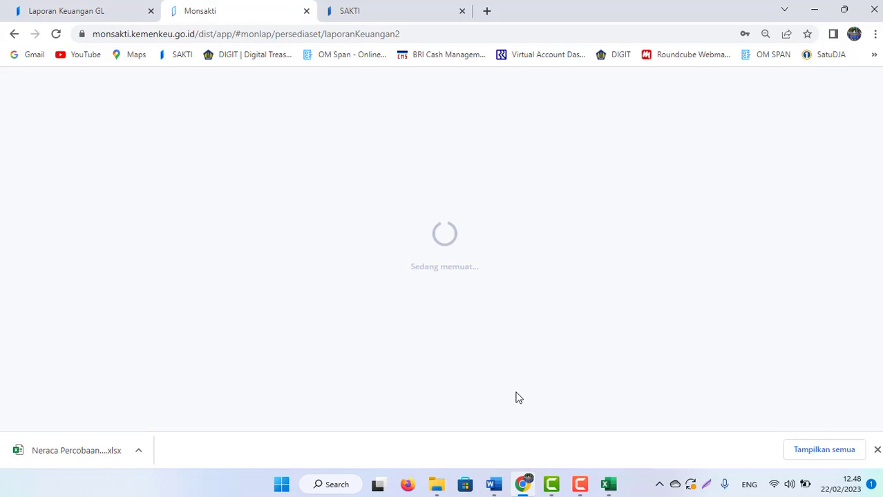
Step: Bold the 'Mon Sakti dgn Role Lap. Satker' line in the Word notes, then return to Monsakti
click(493, 484)
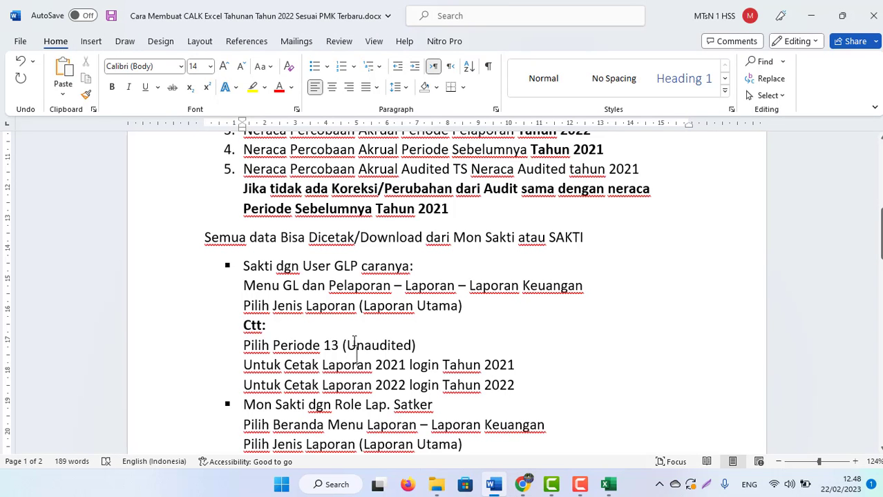
key(Down)
key(Down)
key(Down)
key(Down)
key(Down)
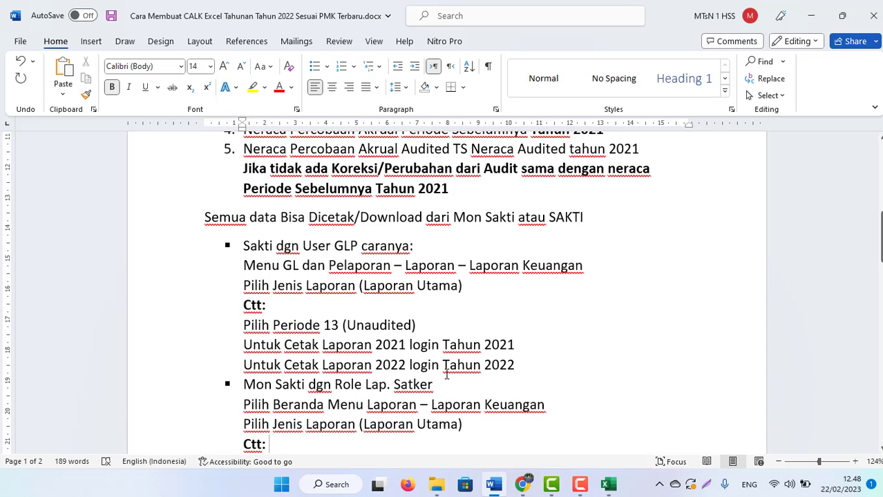
drag(406, 387, 253, 386)
key(ctrl+b)
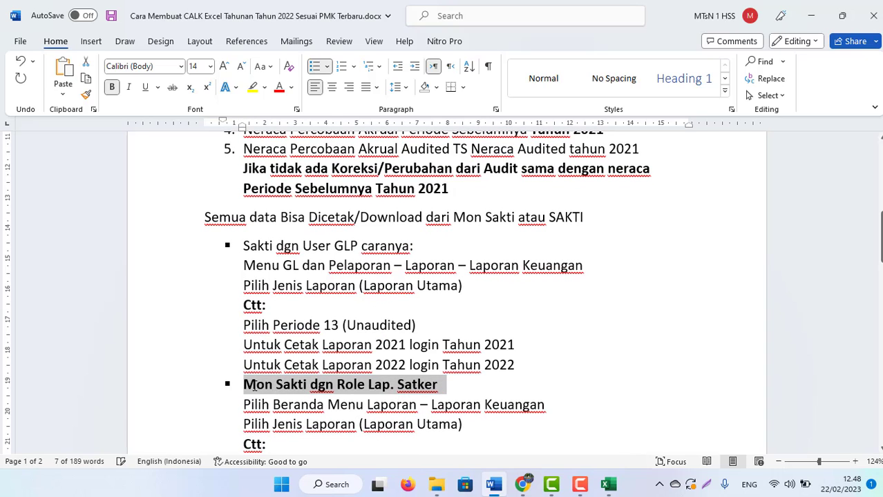
key(alt+Tab)
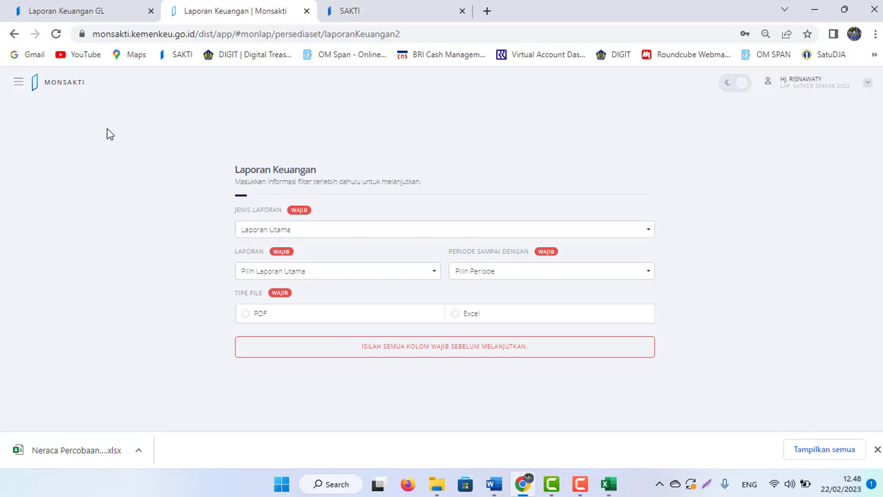
Step: Check the user's fiscal-year options, then go to MonSAKTI's Beranda home page
click(871, 90)
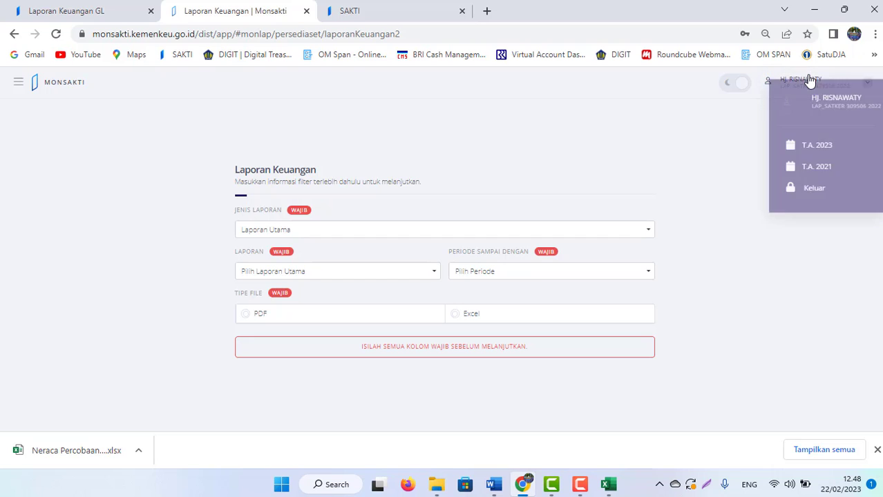
click(754, 119)
click(793, 97)
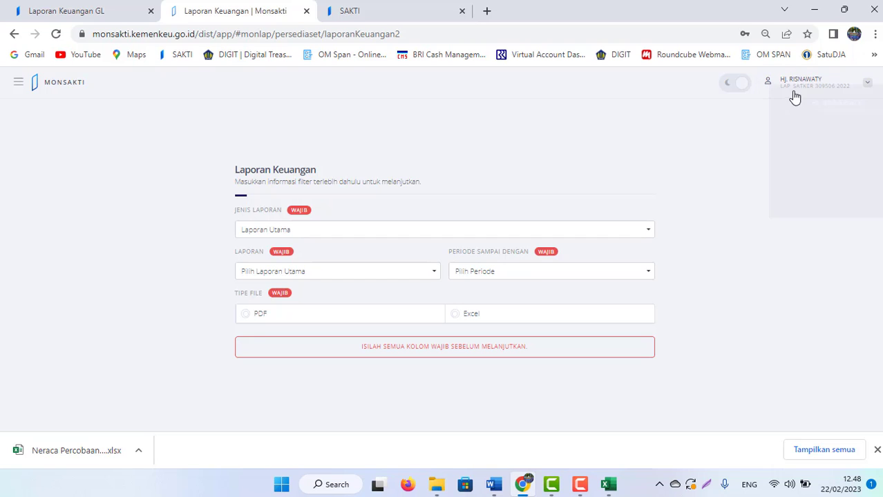
click(751, 113)
click(859, 83)
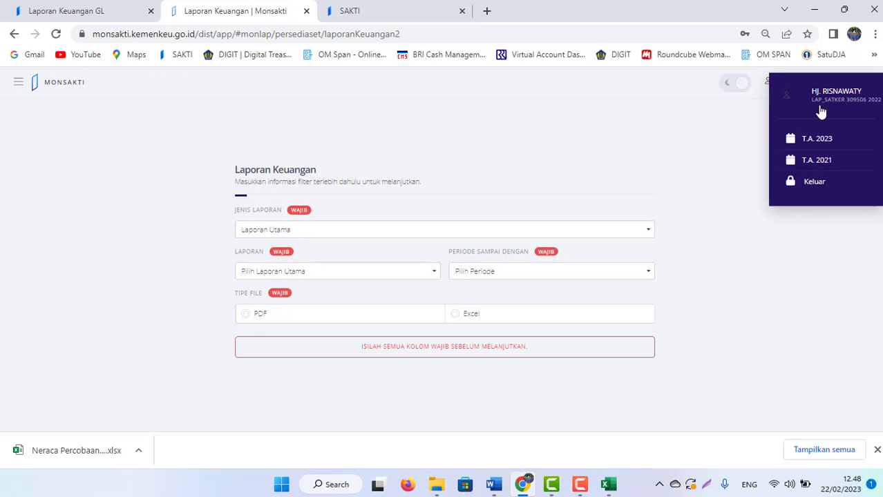
click(725, 114)
click(815, 89)
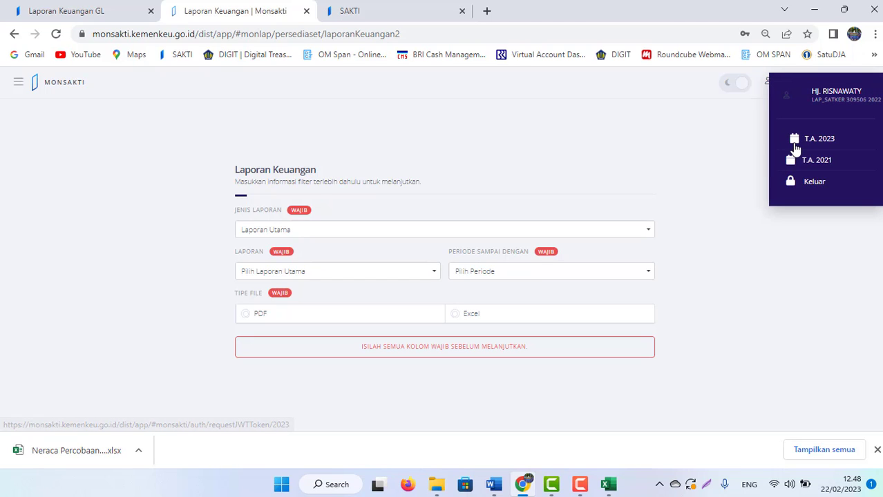
click(13, 91)
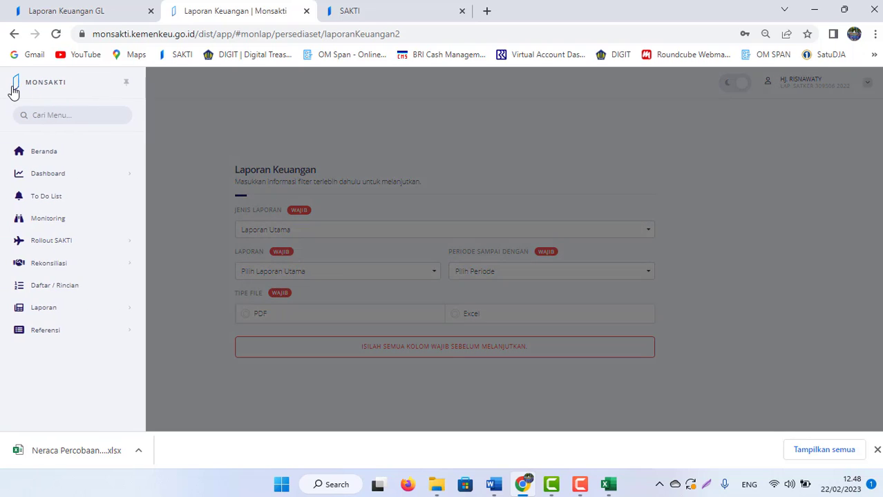
click(38, 154)
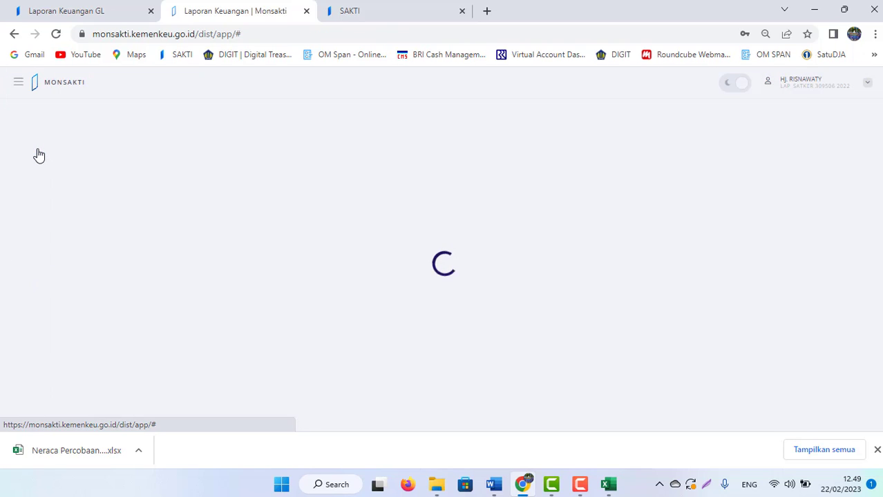
click(19, 94)
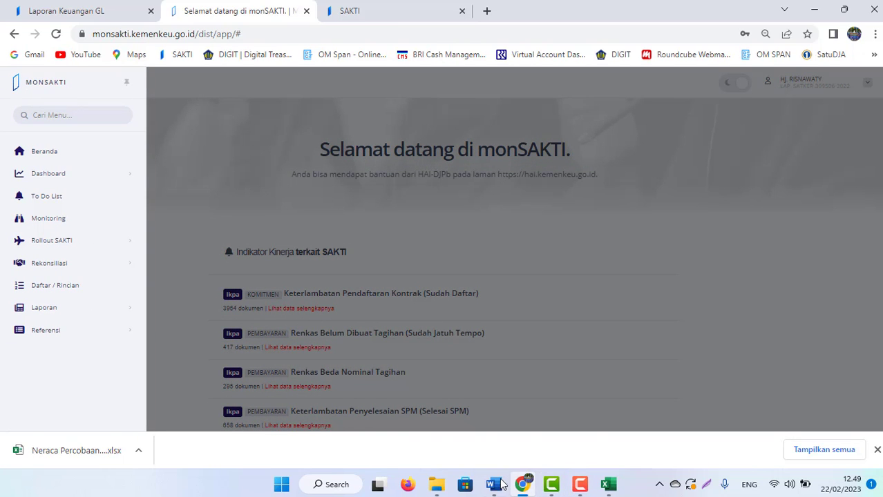
Step: Delete the word 'Beranda' from the Word guide's Monsakti step and save the notes
click(493, 484)
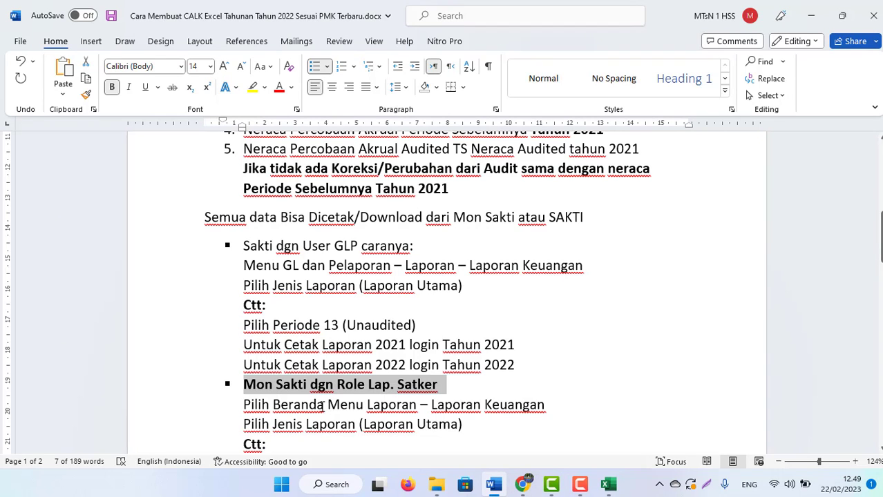
drag(325, 405, 273, 405)
key(BackSpace)
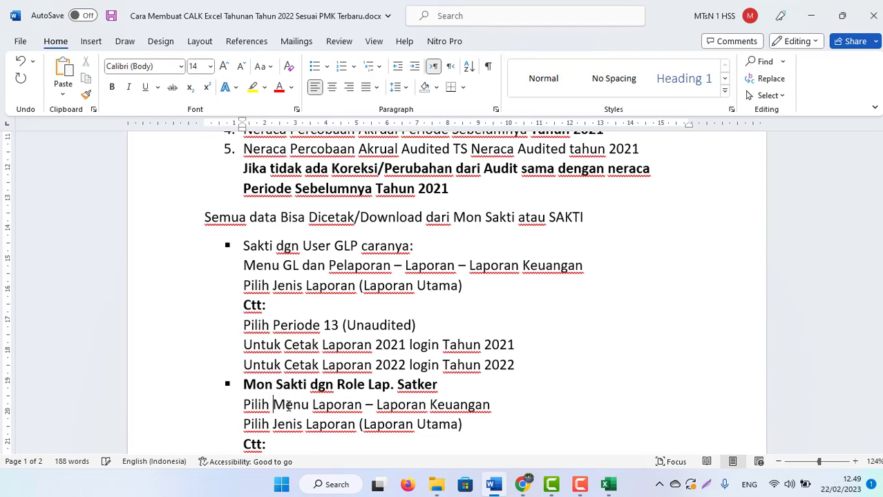
key(ctrl+s)
key(alt+Tab)
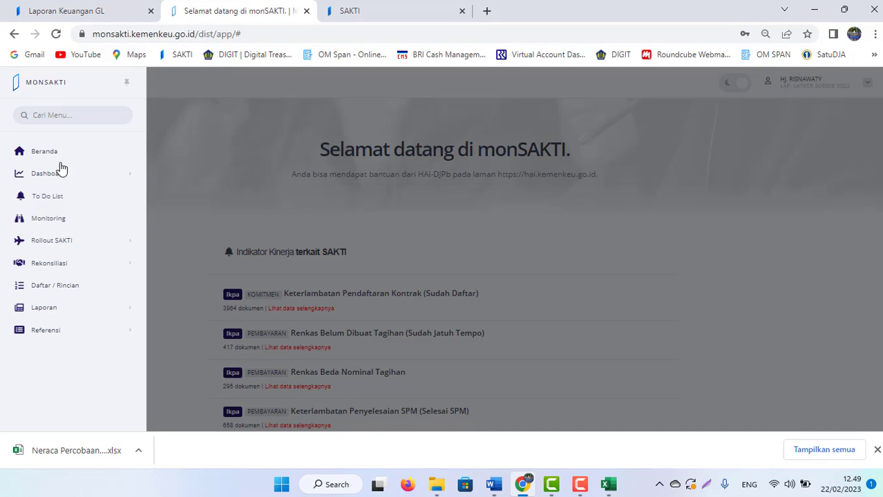
mouse_move(46, 308)
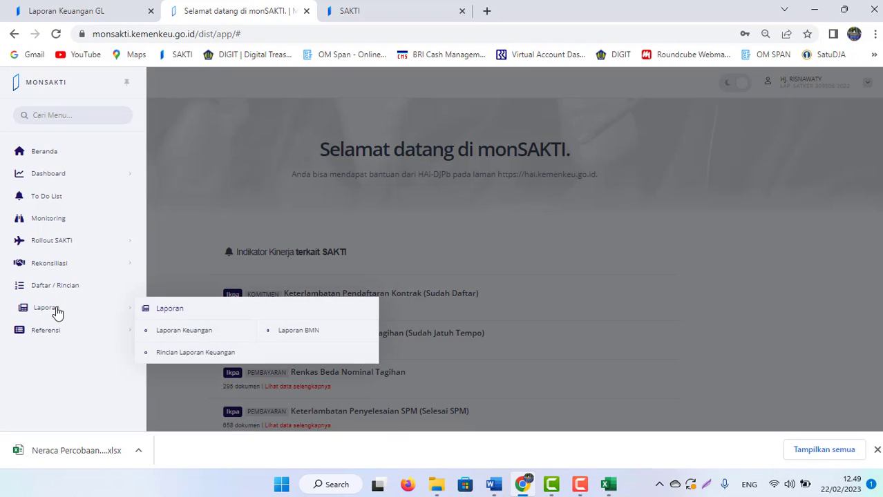
Step: Set Laporan Utama, Neraca Percobaan Akrual, period 2022-13 and Excel file type in Laporan Keuangan
click(183, 330)
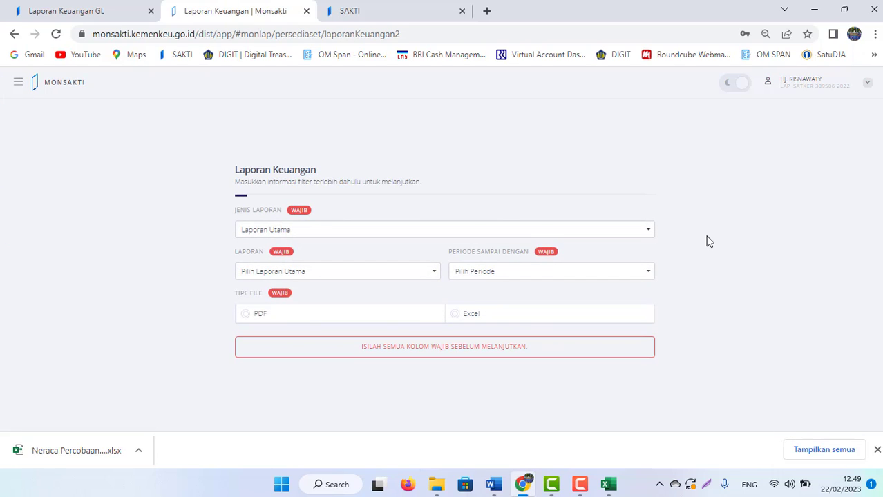
click(287, 230)
click(381, 296)
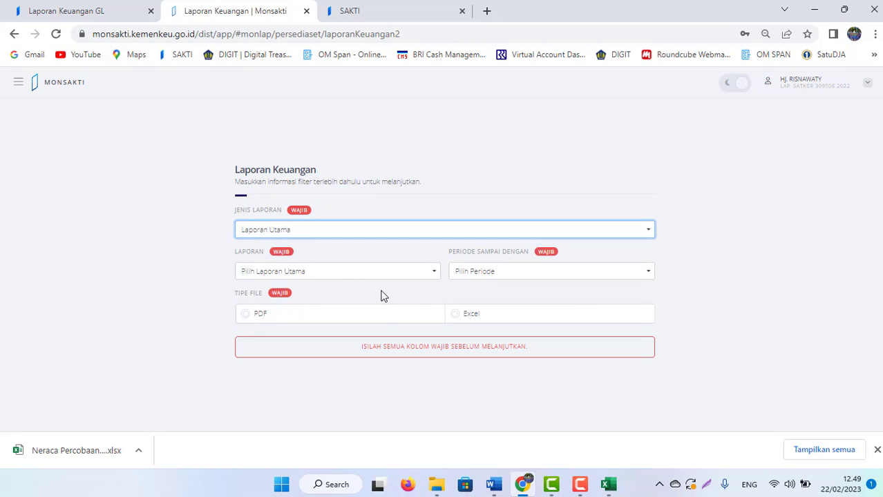
click(334, 278)
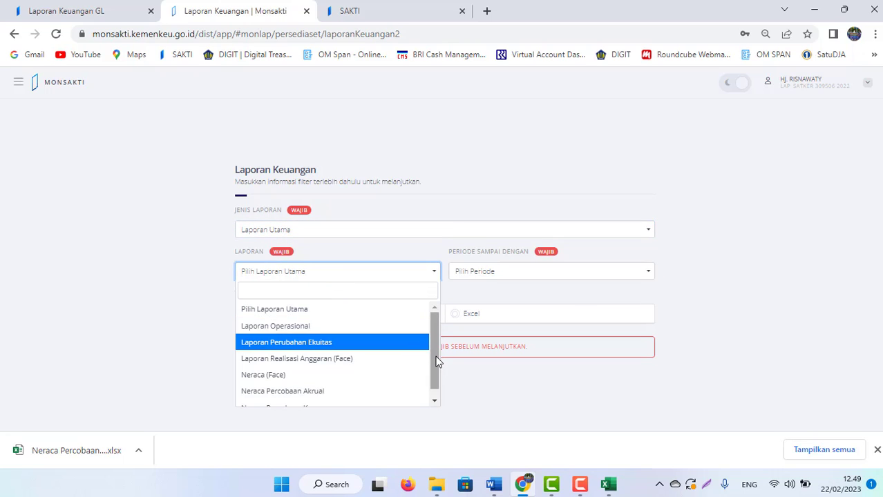
scroll(435, 383, down, 1)
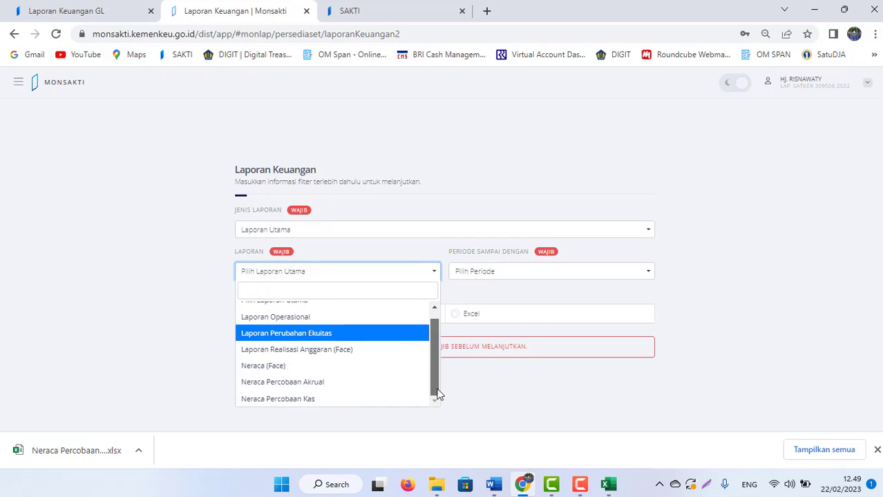
click(287, 389)
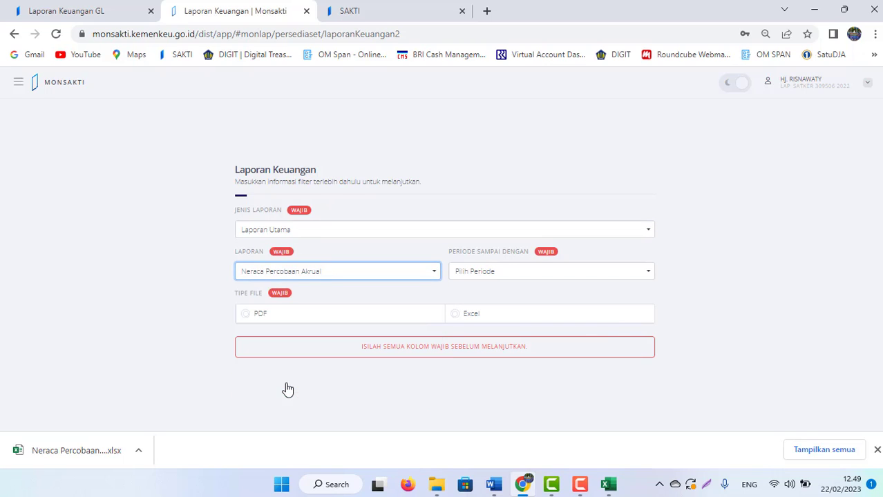
click(500, 276)
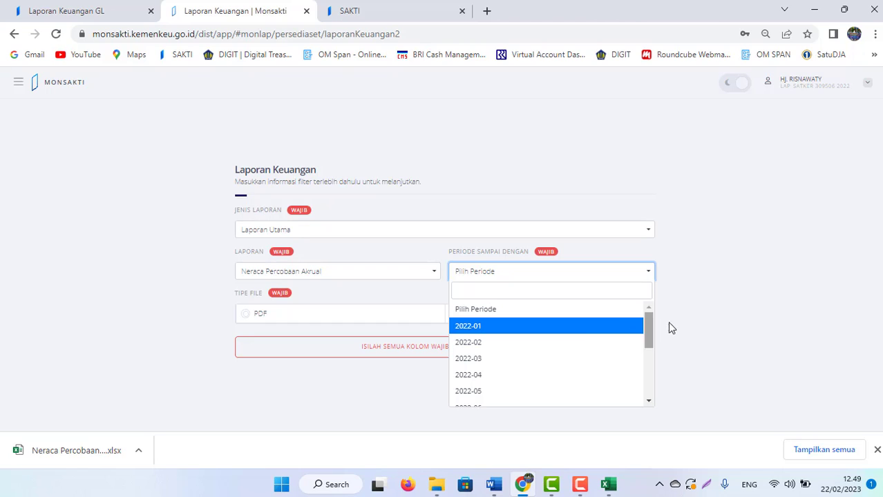
drag(650, 335, 656, 411)
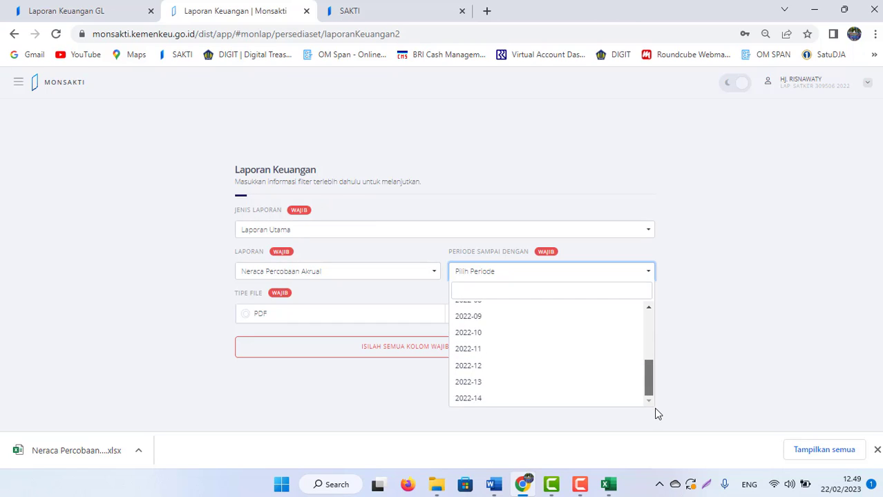
click(499, 387)
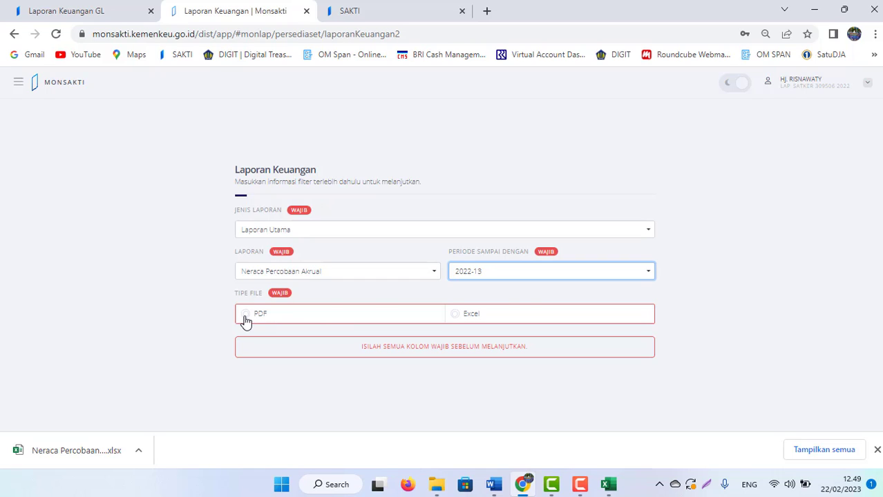
click(455, 315)
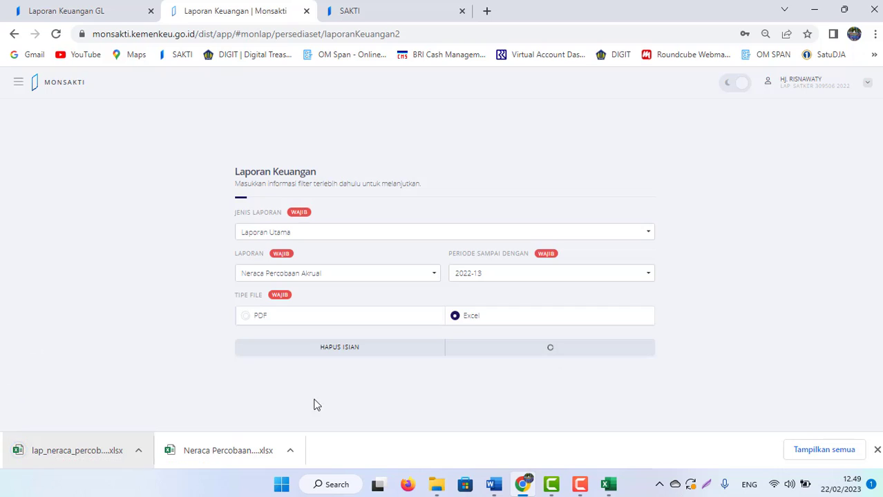
Step: Download the Neraca Percobaan Akrual PDF for 2022-13 and 2022-12, then show it in Downloads
click(247, 318)
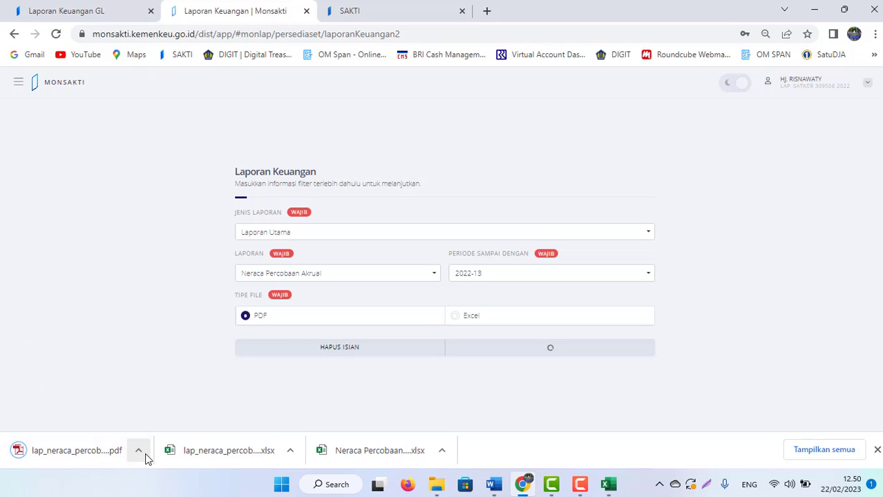
click(144, 456)
click(517, 351)
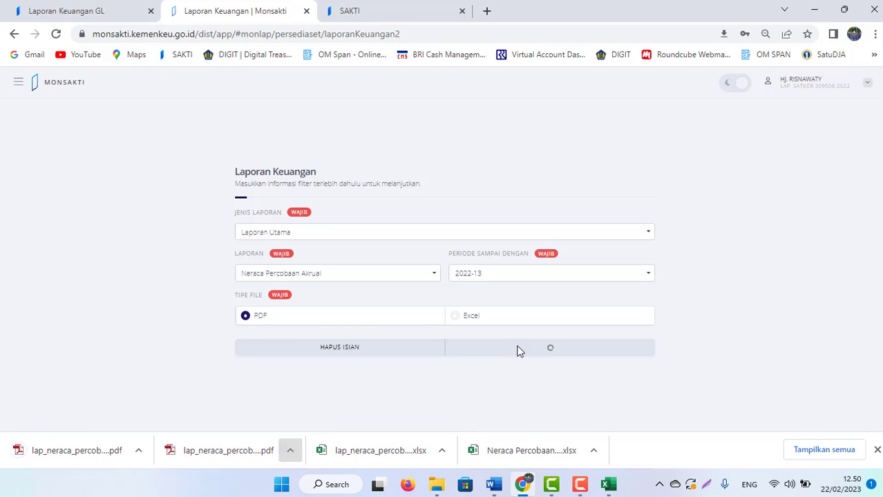
click(464, 276)
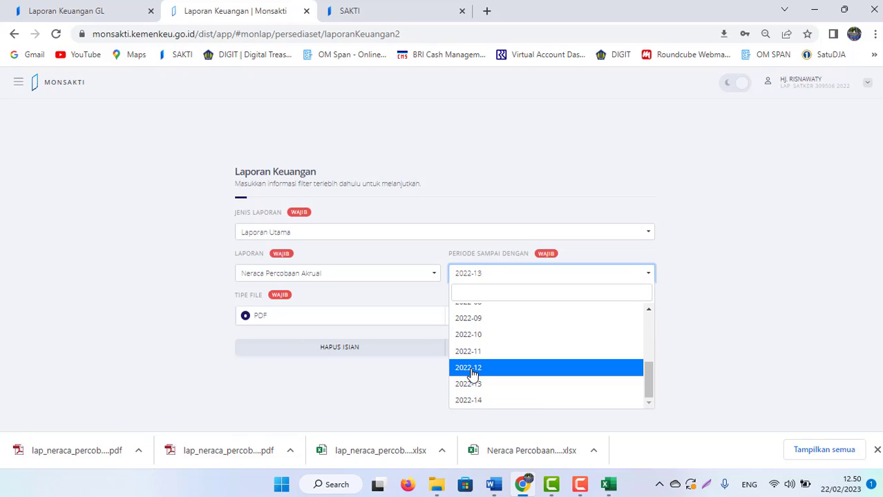
click(472, 375)
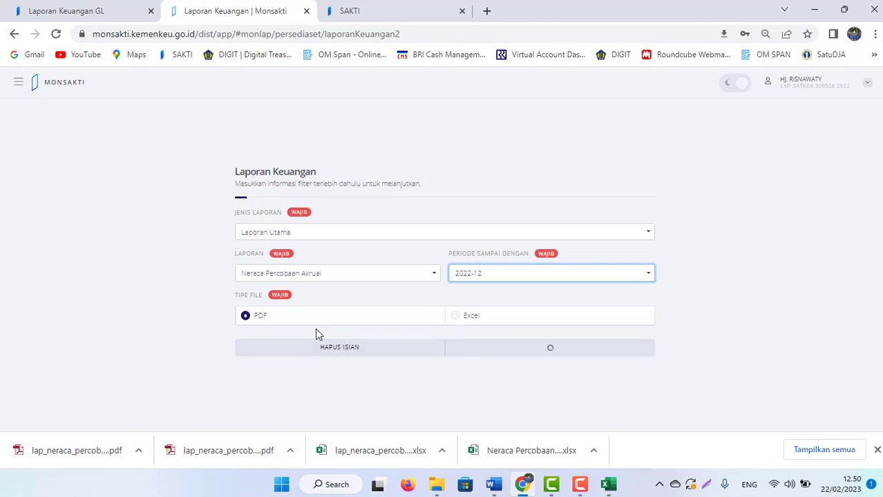
click(541, 354)
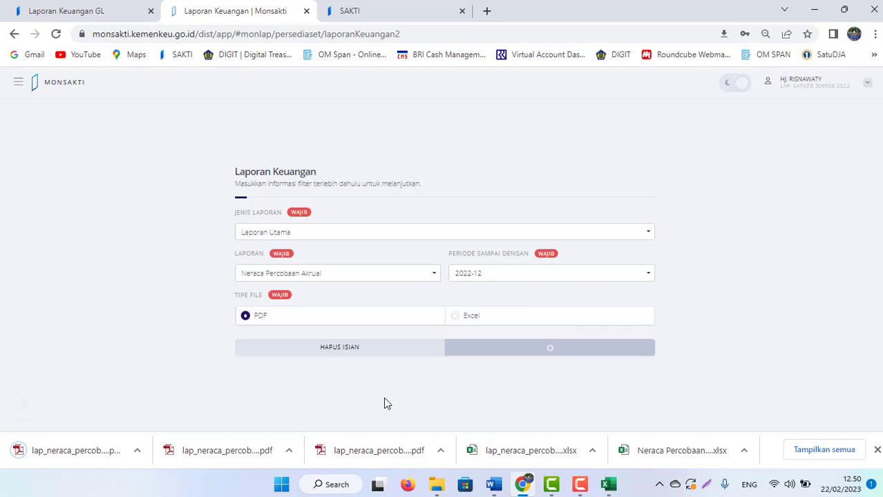
click(139, 453)
click(190, 405)
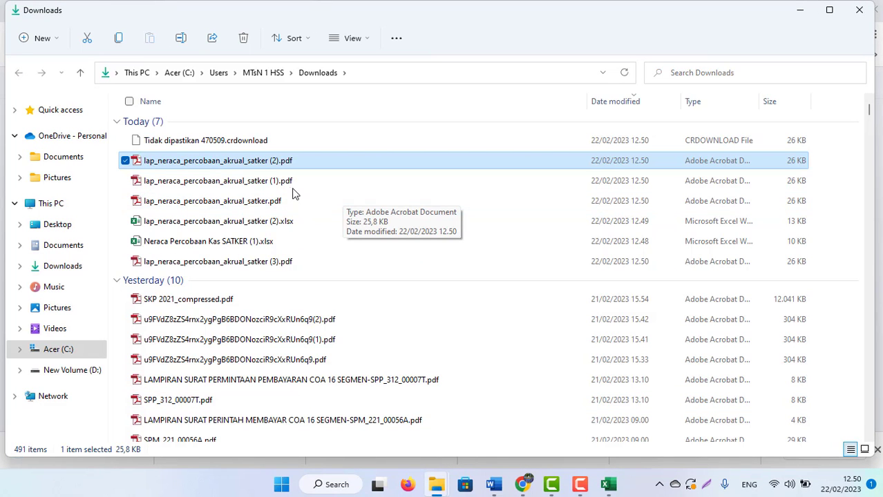
Step: Open both accrual trial balance PDFs and select the JUMLAH debit and credit totals in copy (2)
double_click(249, 181)
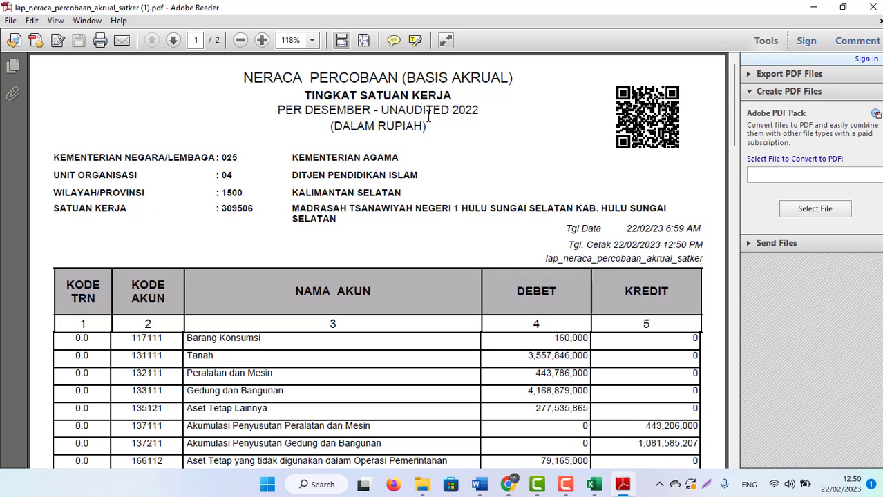
click(808, 7)
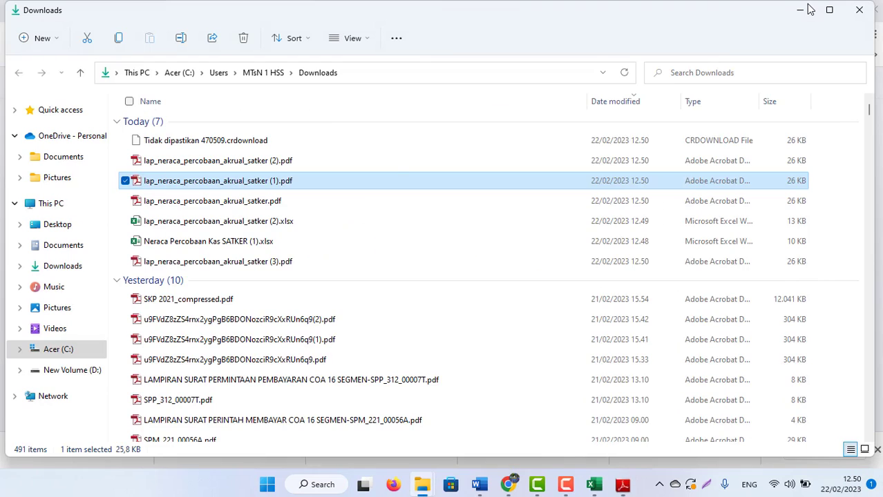
double_click(219, 161)
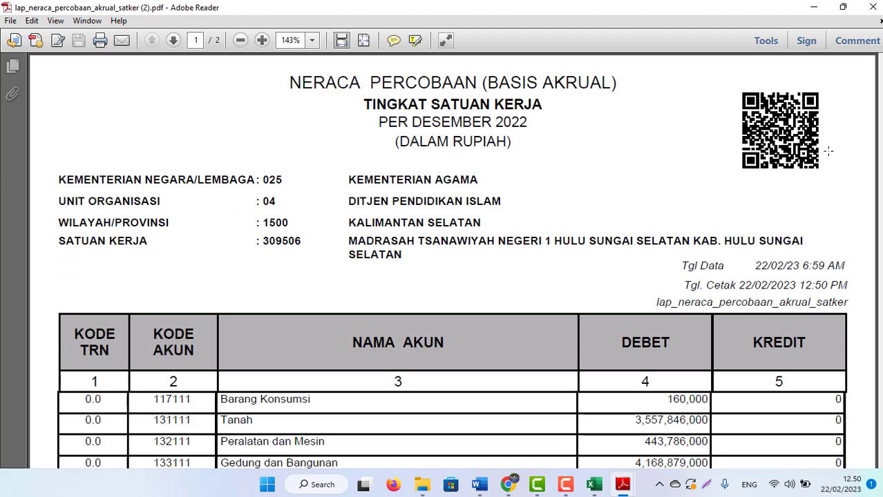
scroll(453, 276, down, 10)
scroll(452, 276, down, 10)
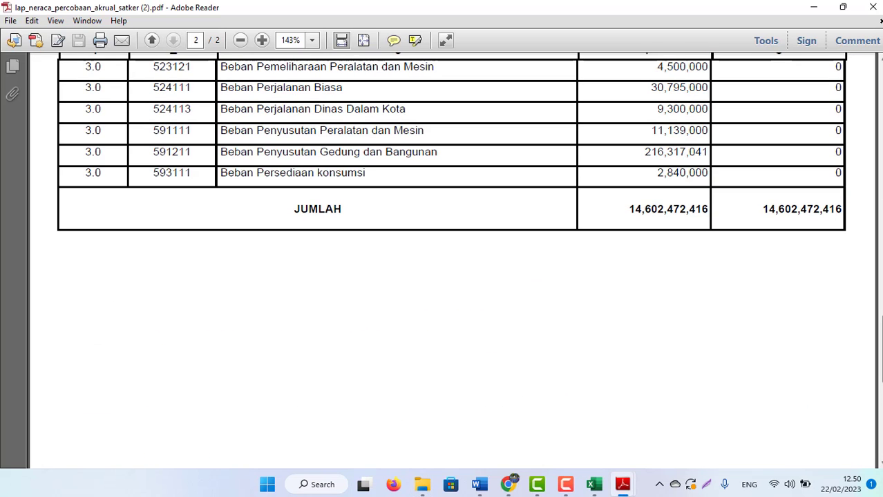
drag(629, 210, 841, 211)
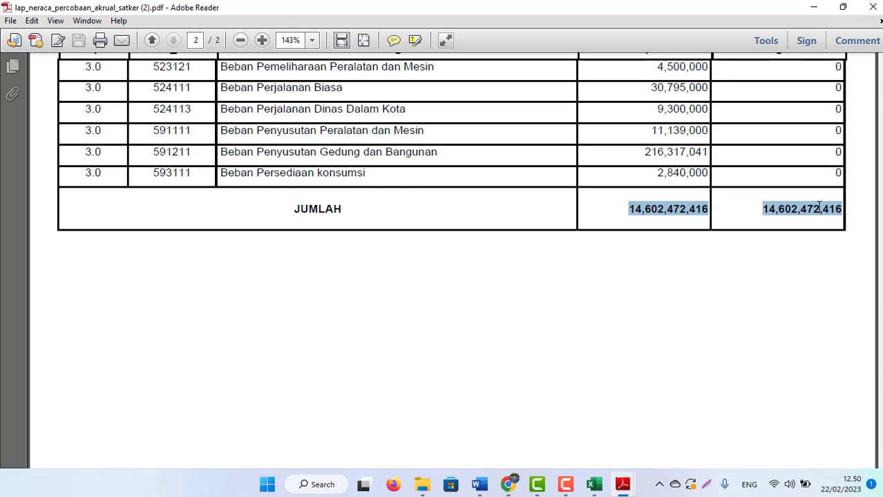
Step: Confirm the unaudited PDF's JUMLAH totals also equal 14,602,472,416, then close it
click(812, 7)
mouse_move(622, 484)
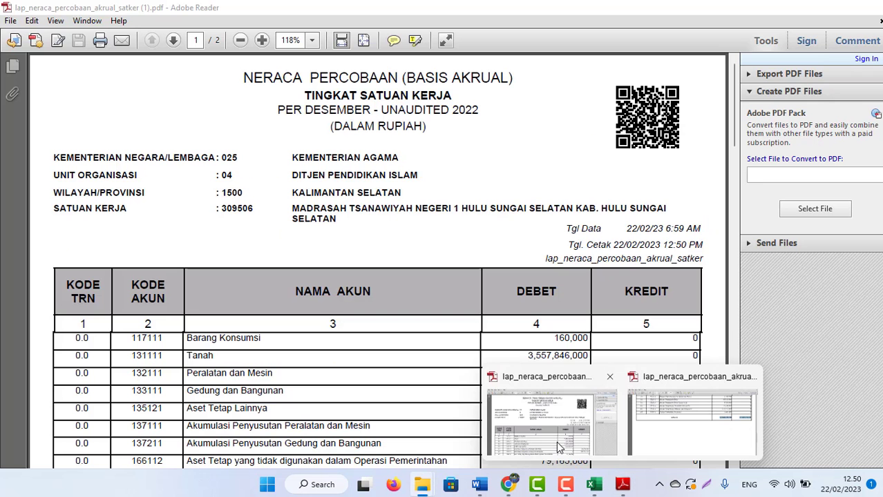
click(559, 447)
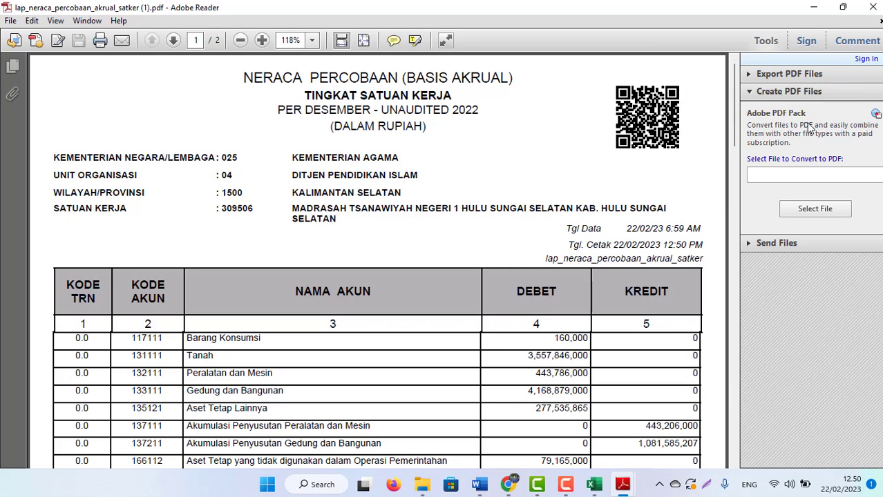
drag(734, 103, 730, 373)
drag(522, 172, 656, 179)
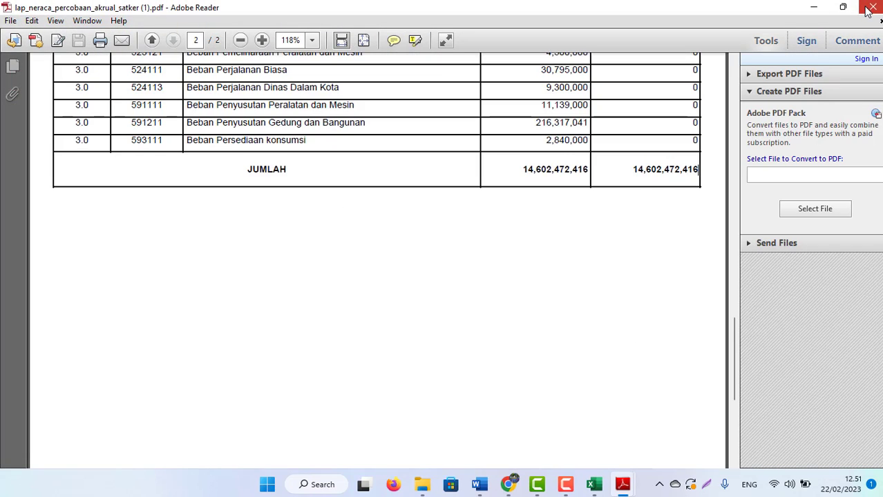
click(868, 8)
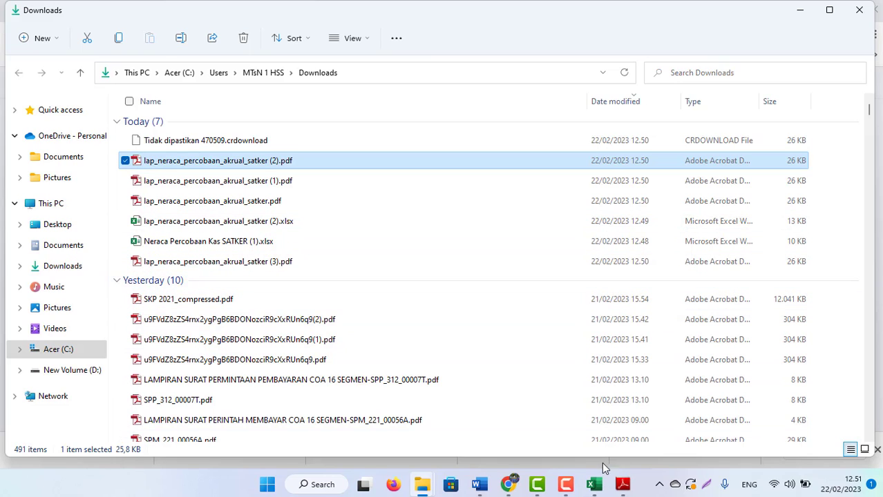
Step: Open the Neraca Percobaan Kas Tahun Berjalan sheet and step through the account names from G6
mouse_move(592, 484)
click(569, 420)
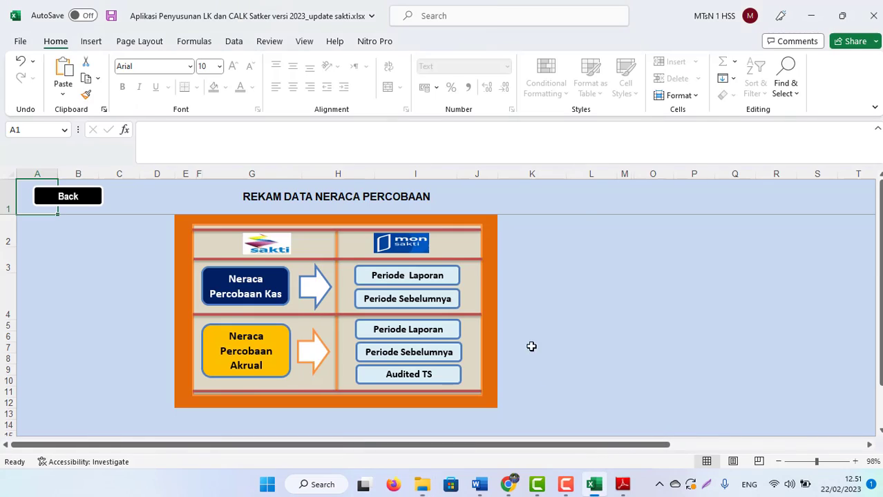
click(413, 273)
click(310, 271)
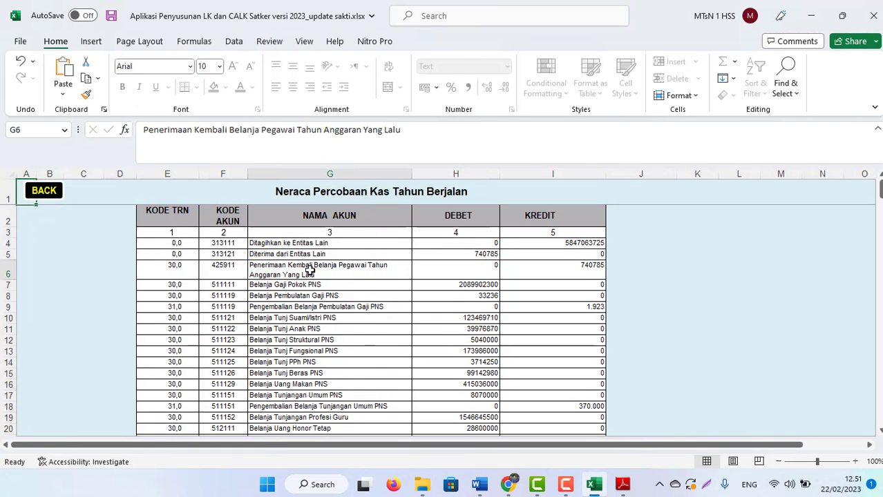
key(Down)
key(Down)
key(Down)
key(Down)
key(Down)
key(Down)
key(Down)
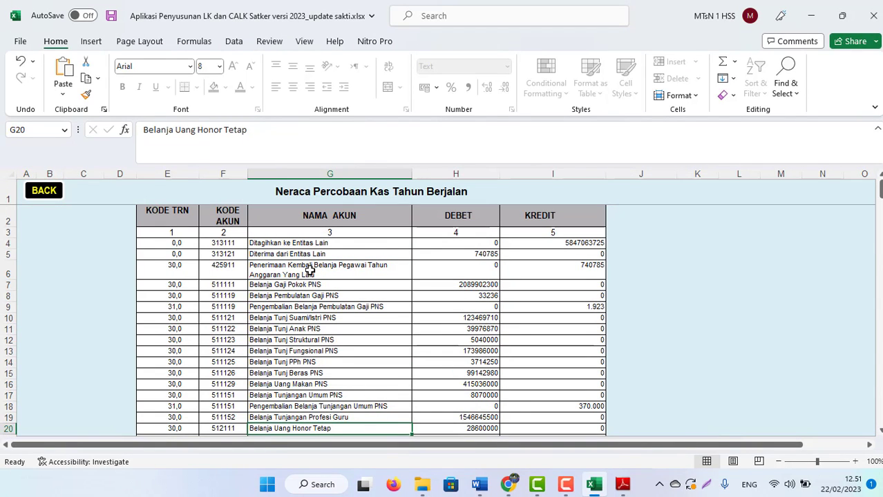
key(Down)
key(Down)
key(Up)
key(Up)
key(Up)
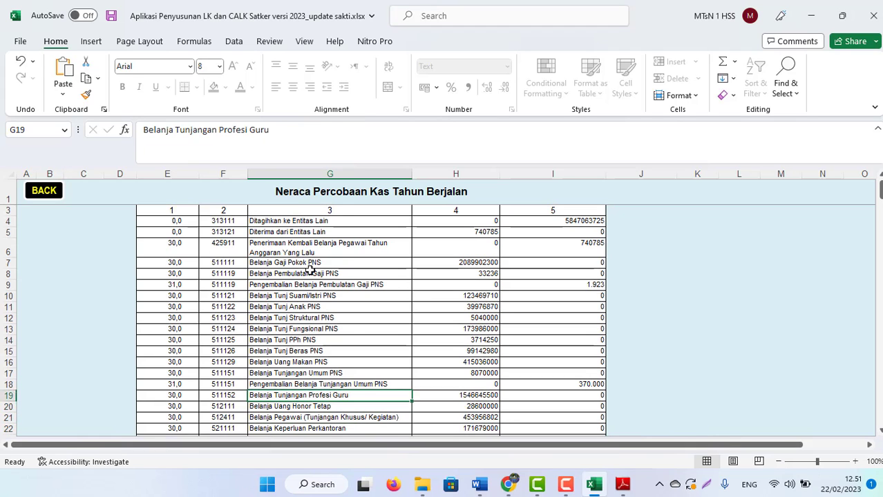
key(Up)
key(Up)
key(Up)
key(Up)
key(Up)
key(Up)
key(Up)
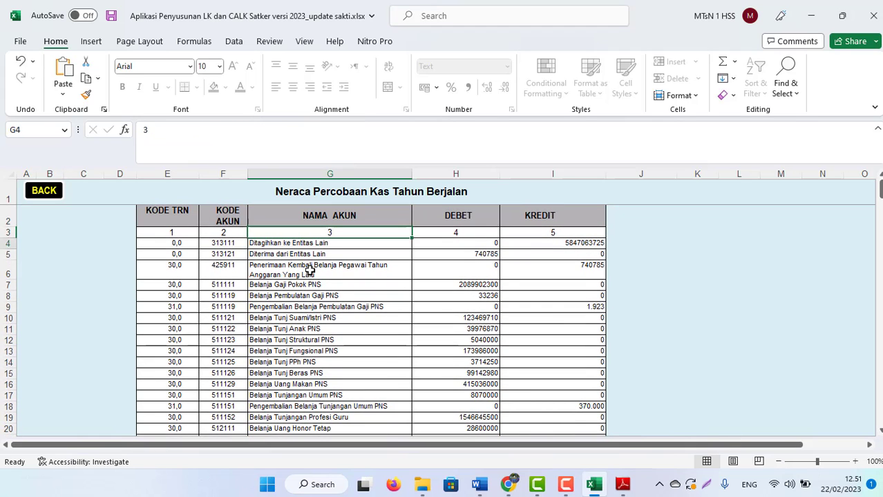
key(Down)
key(Down)
Step: Check the KODE TRN transaction codes in column E, including E8 and E33
key(Down)
key(Down)
key(Down)
click(173, 292)
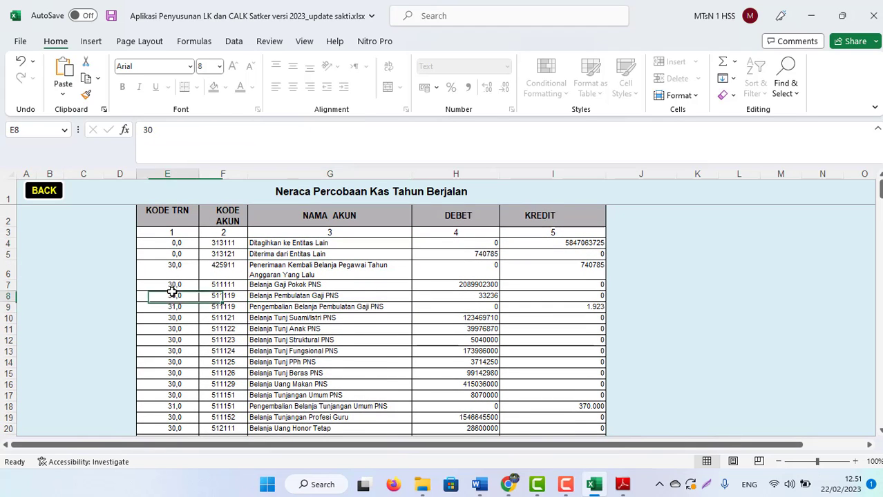
key(Down)
key(Down)
key(Down)
key(Down)
key(Down)
key(Down)
key(Down)
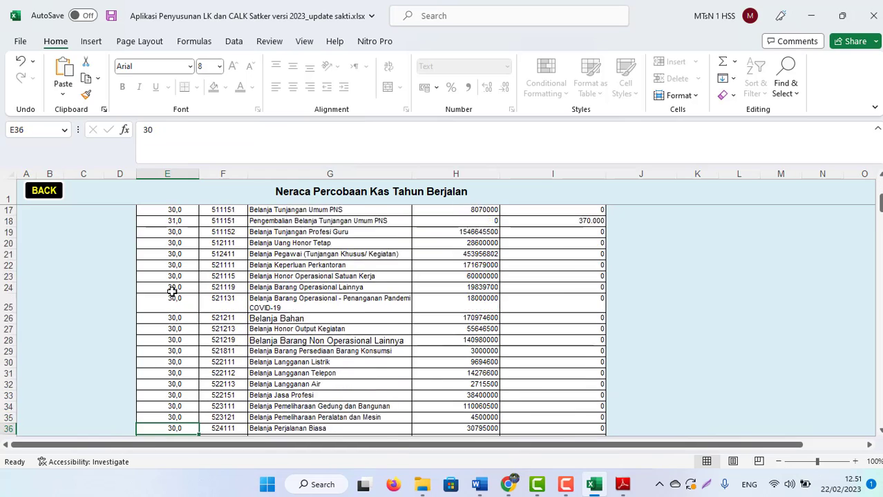
key(Down)
key(Down)
key(Down)
key(Up)
key(Up)
key(Up)
click(173, 291)
key(Up)
key(Up)
key(Up)
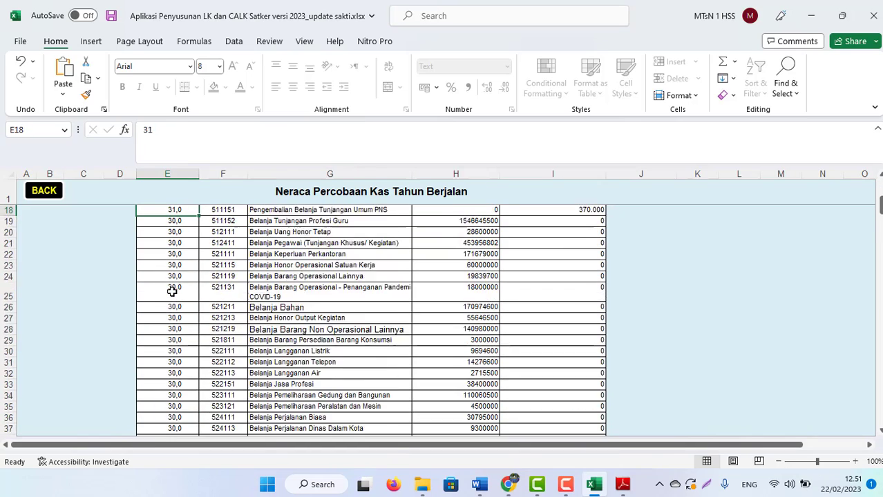
key(Up)
key(Up)
key(Up)
key(Up)
key(Up)
key(Up)
key(Up)
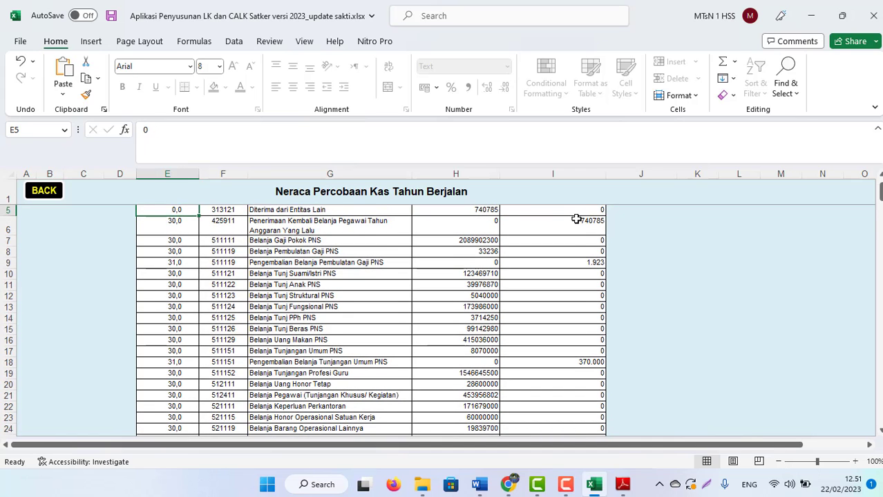
Step: Review the KREDIT amounts in column I and the DEBET amount in H17
drag(576, 219, 544, 173)
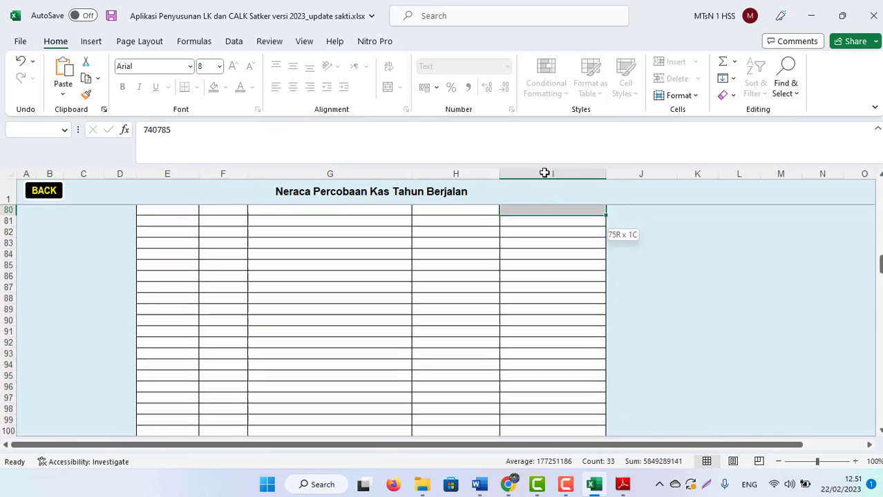
drag(544, 173, 544, 172)
click(516, 290)
key(Up)
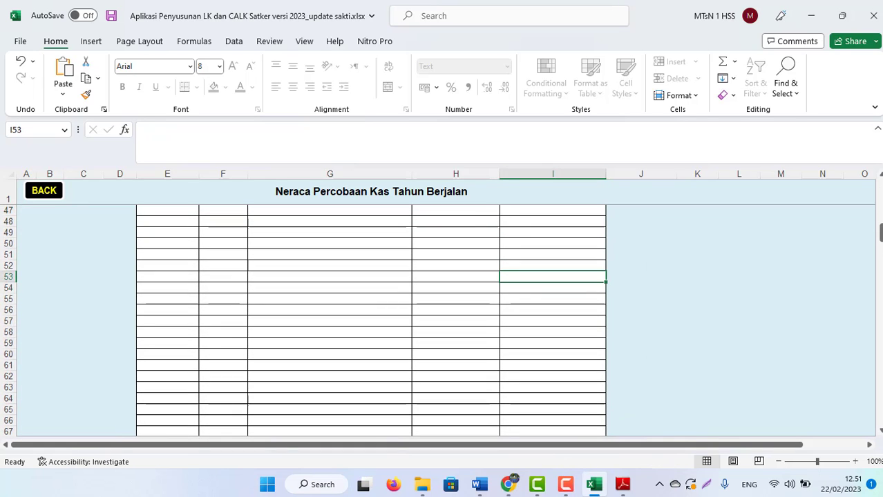
drag(880, 233, 879, 199)
click(446, 320)
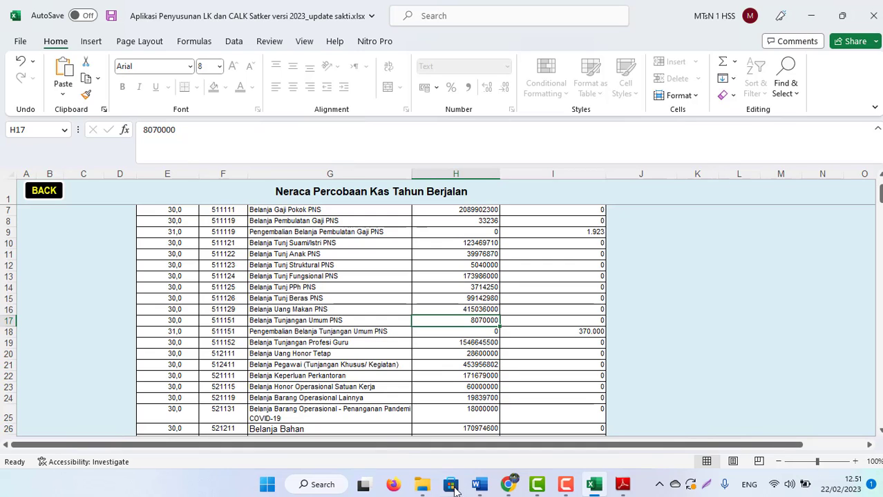
Step: Open lap_neraca_percobaan_akrual_satker (2).xlsx from the Downloads folder in Excel
mouse_move(421, 485)
click(480, 418)
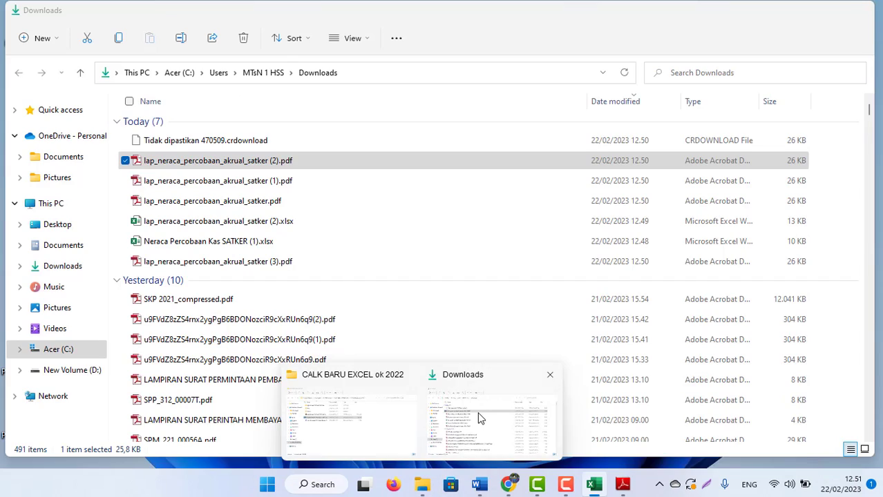
double_click(196, 223)
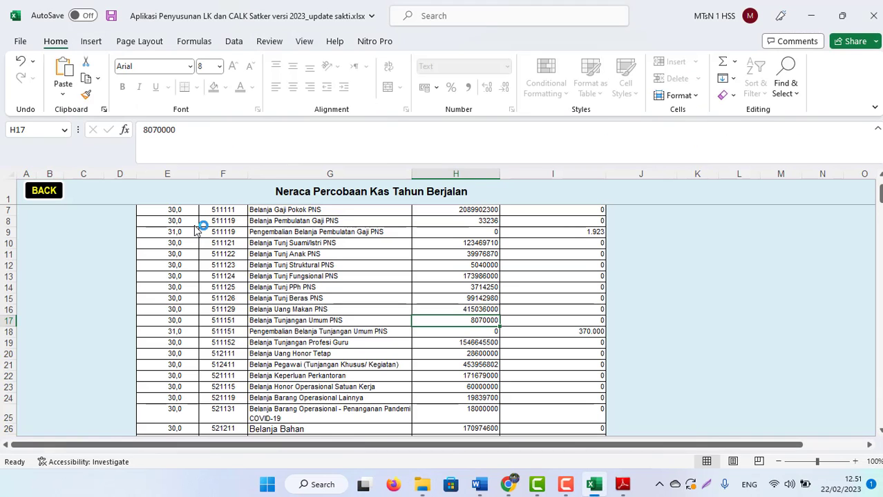
click(801, 288)
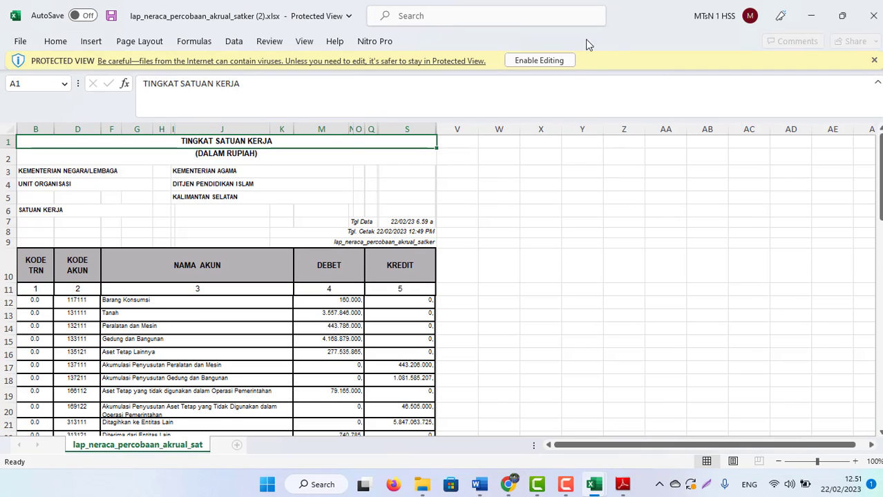
Step: Enable editing on the downloaded accrual trial balance and unhide column R
click(546, 60)
click(247, 304)
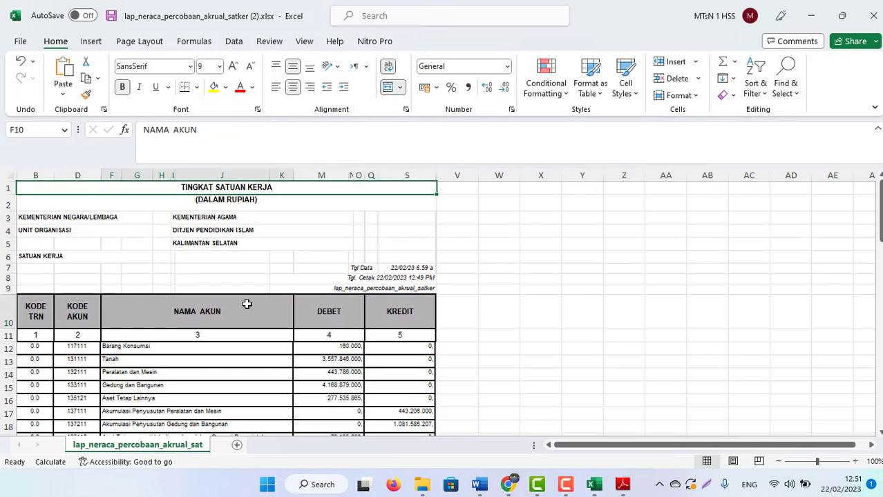
key(Down)
key(Down)
key(Down)
key(Down)
key(Down)
key(Down)
key(Down)
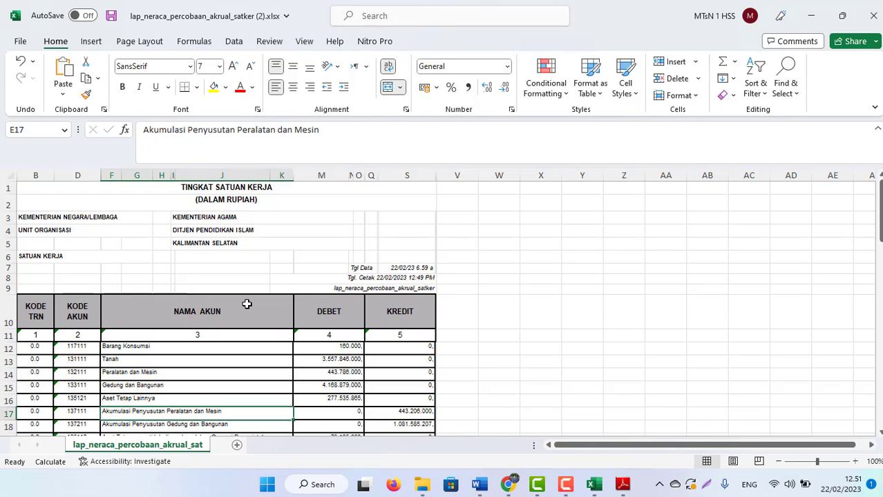
drag(378, 173, 481, 168)
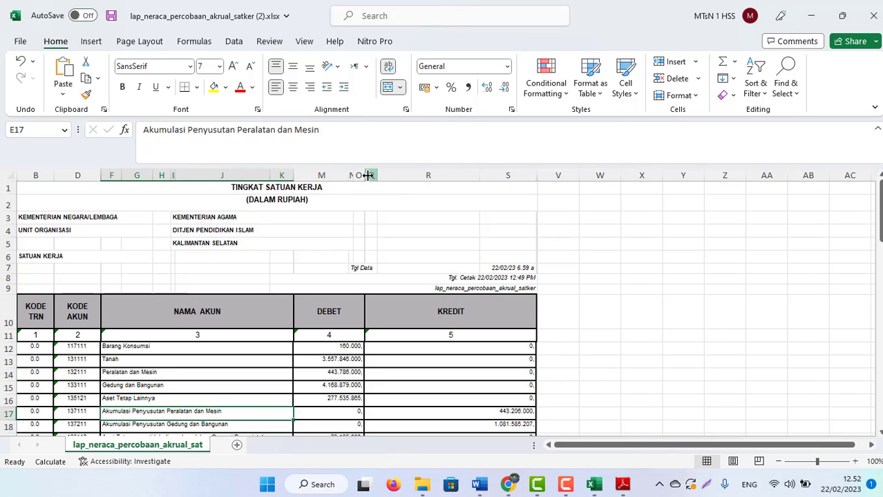
Step: Browse the account names and DEBET values, then return to the CALK application workbook
click(224, 361)
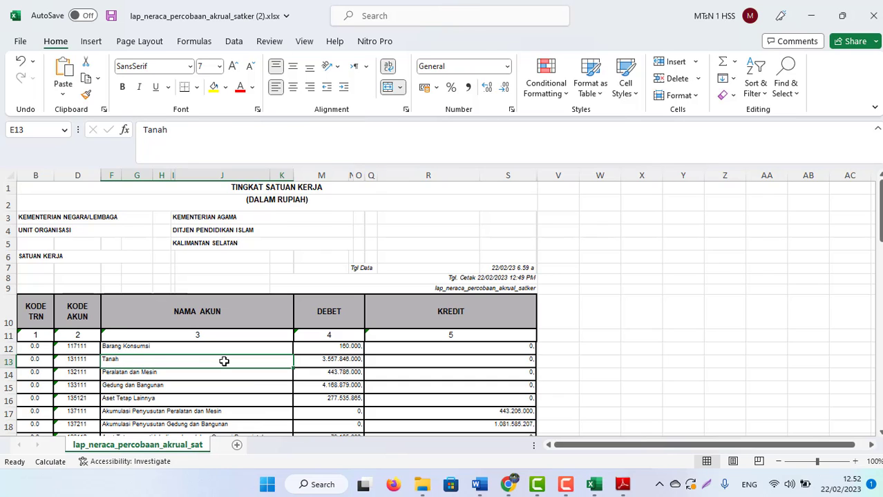
key(Down)
key(Down)
key(Down)
key(Down)
key(Down)
key(Down)
key(Down)
key(Down)
key(Down)
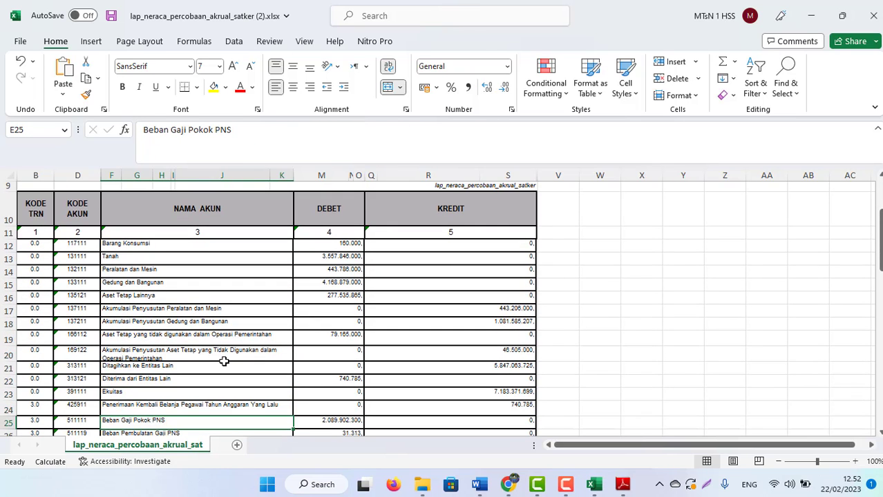
key(Up)
key(Up)
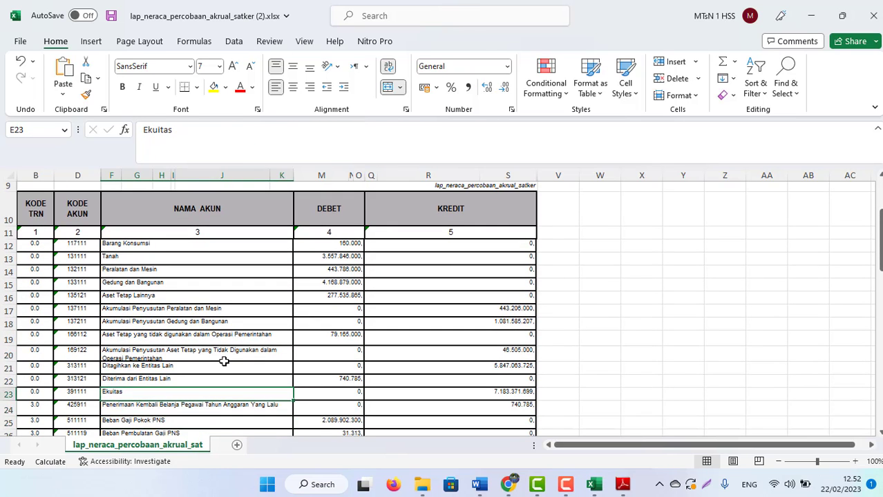
key(Up)
key(Up)
key(Up)
mouse_move(622, 484)
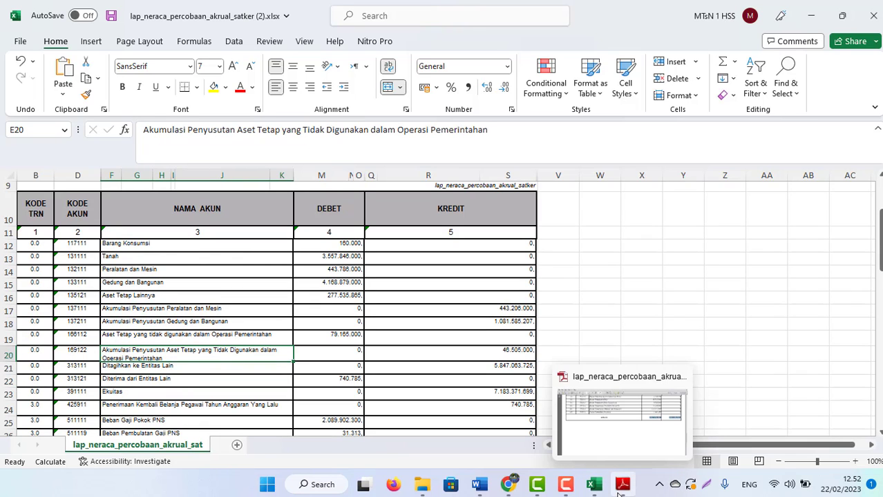
click(326, 320)
key(Up)
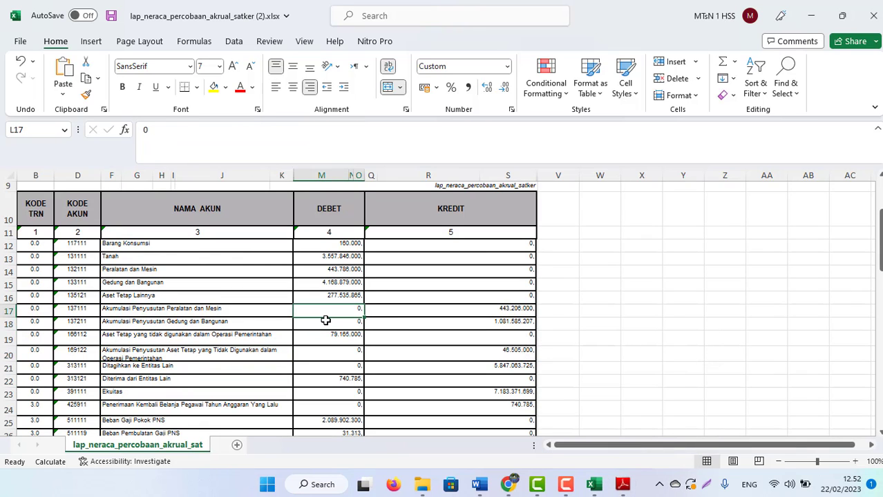
key(Up)
key(Up)
key(Up)
key(Up)
key(Up)
key(Up)
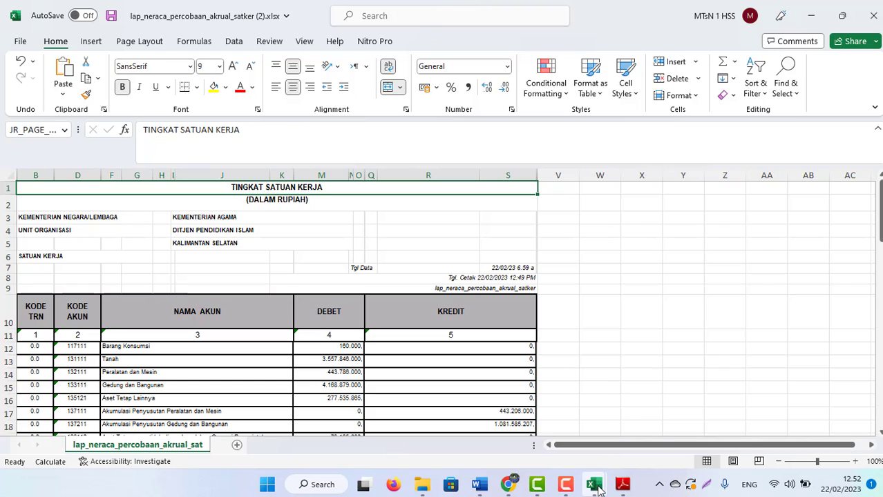
mouse_move(591, 484)
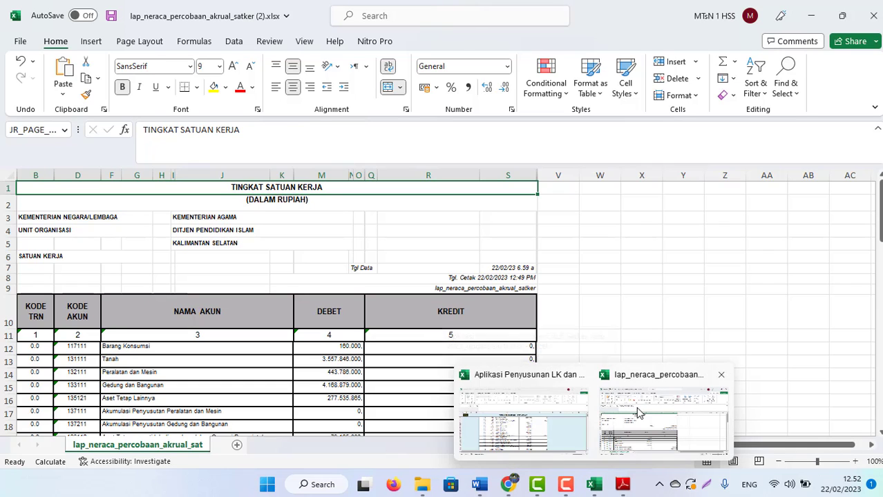
click(543, 414)
Step: Check the current-year cash sheet's NAMA AKUN column G and DEBET value in H8
key(Up)
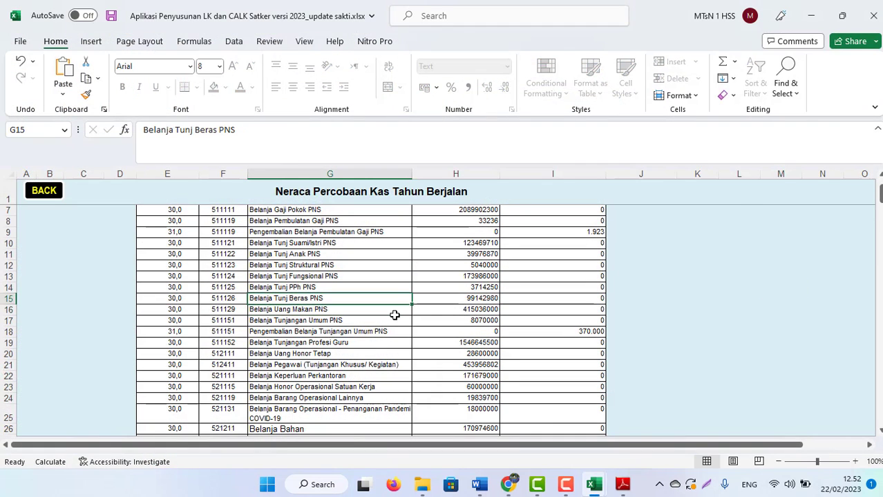
key(Up)
key(Up)
key(Up)
key(Up)
key(Up)
key(Up)
key(Down)
key(Down)
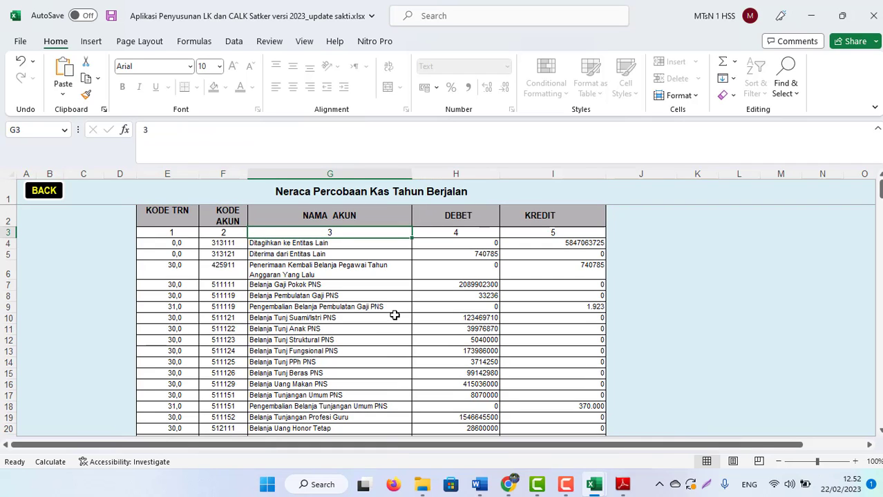
key(Left)
key(Left)
key(Right)
key(Right)
key(Right)
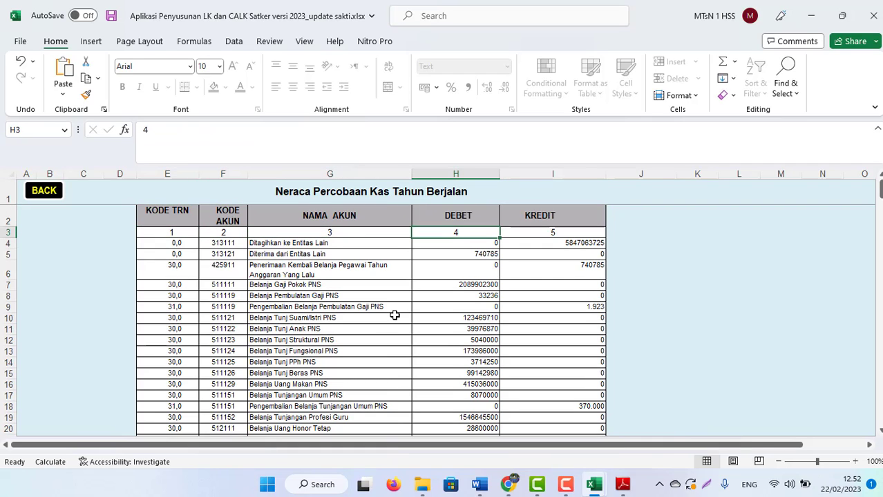
click(339, 173)
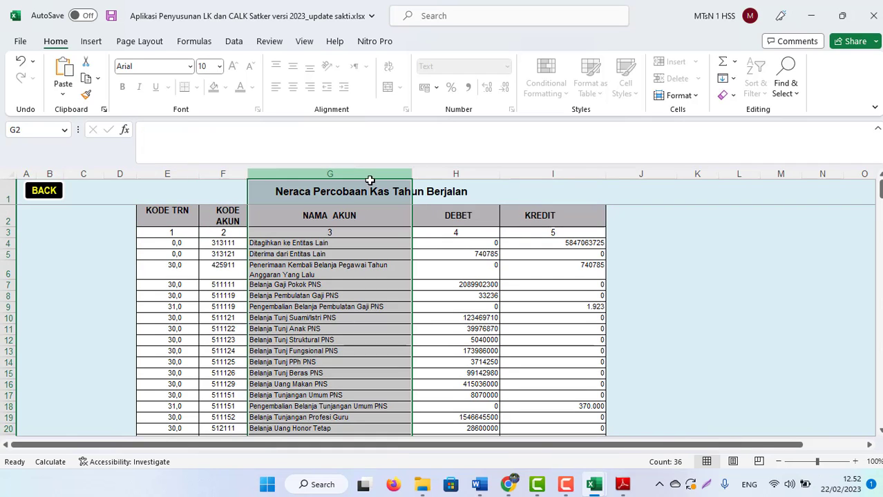
click(473, 296)
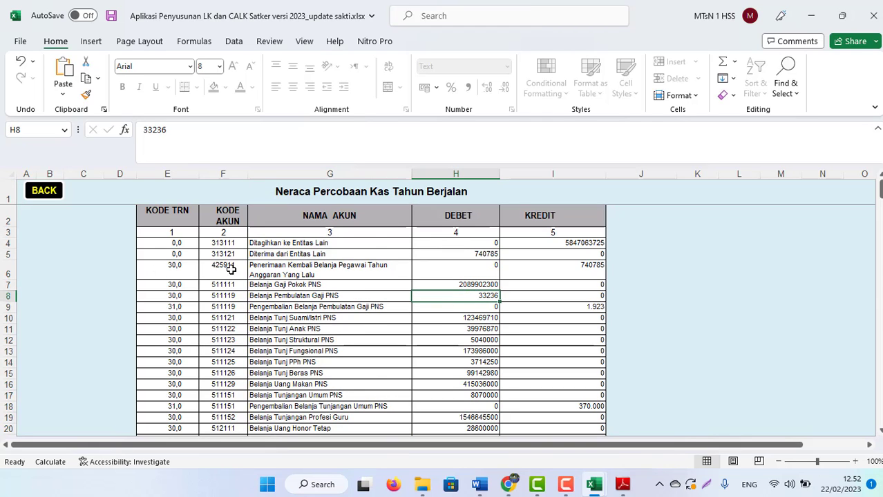
Step: View the previous-year cash, current-year accrual, previous-year accrual and audited accrual sheets in turn
click(38, 197)
click(392, 298)
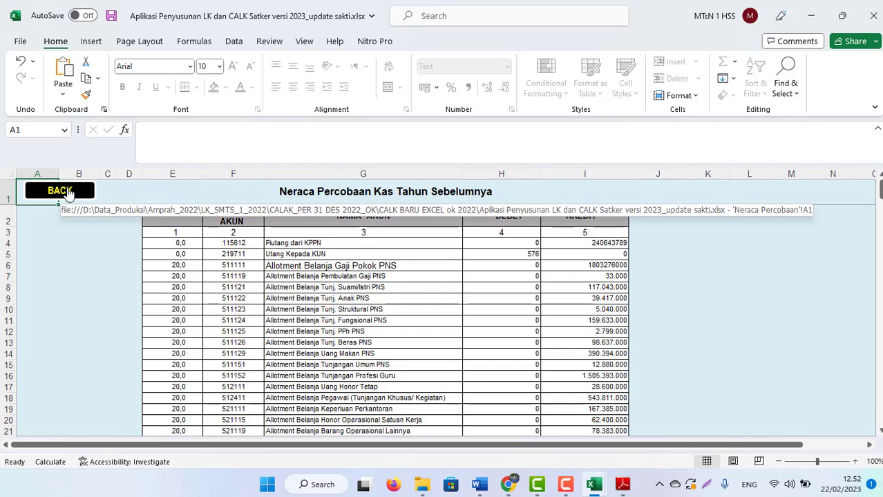
click(69, 194)
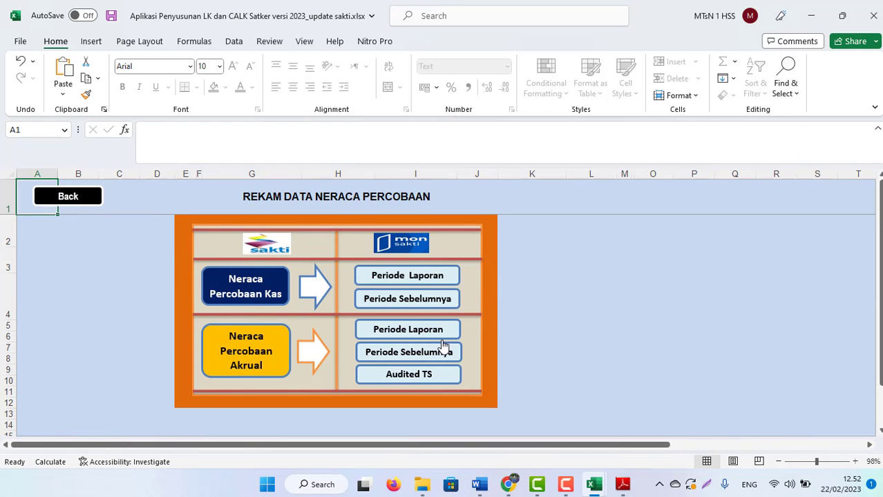
click(376, 329)
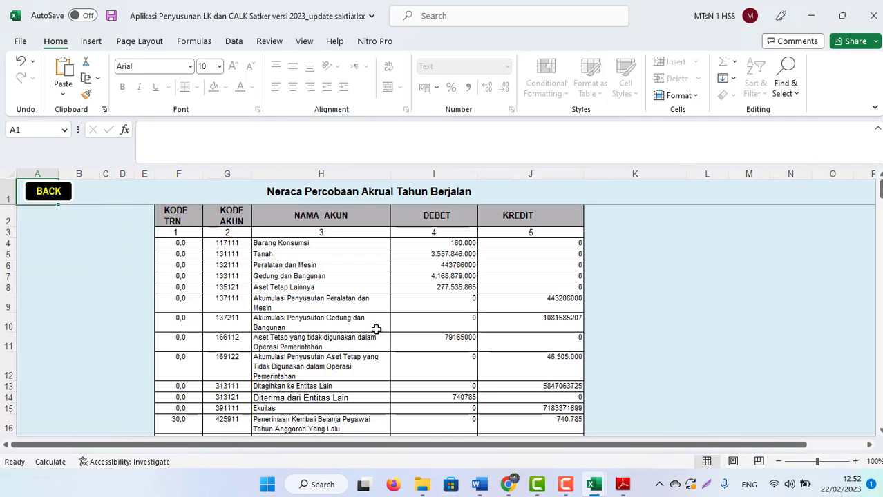
click(45, 192)
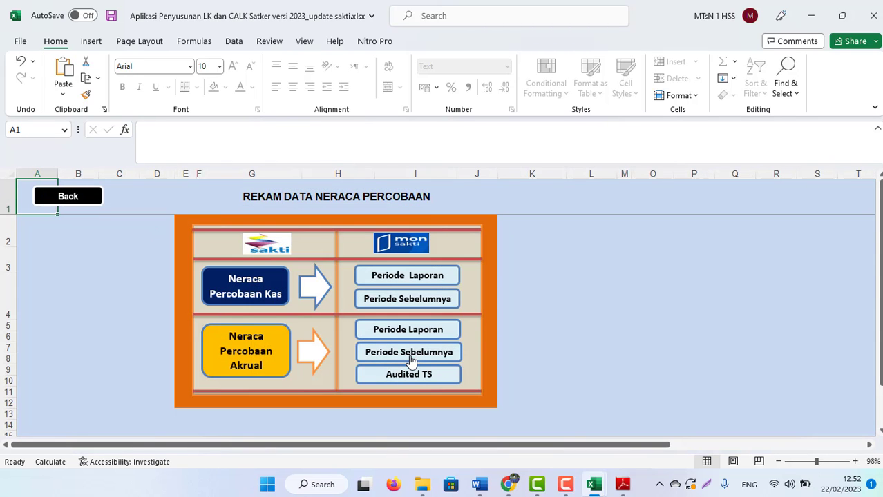
click(410, 354)
click(55, 194)
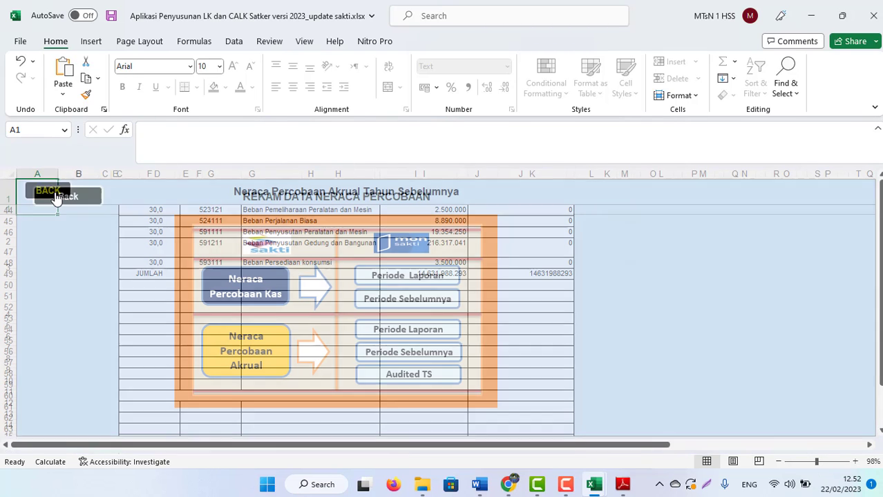
click(403, 371)
mouse_move(476, 485)
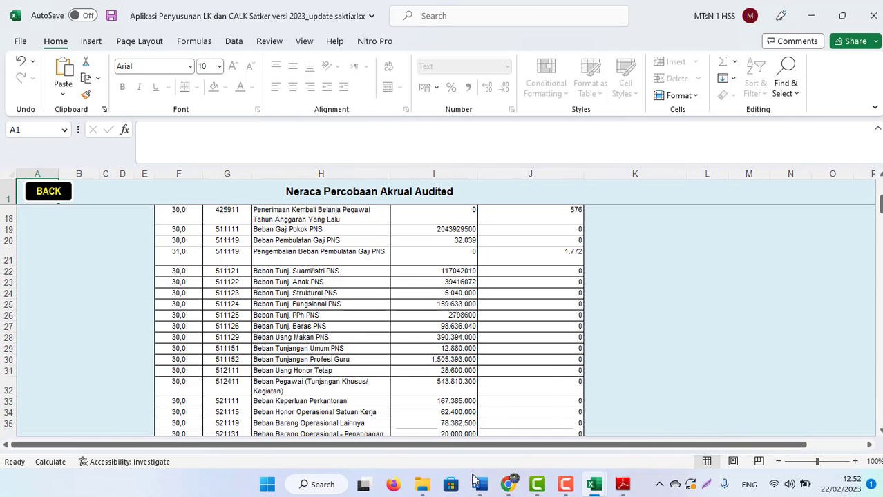
click(479, 486)
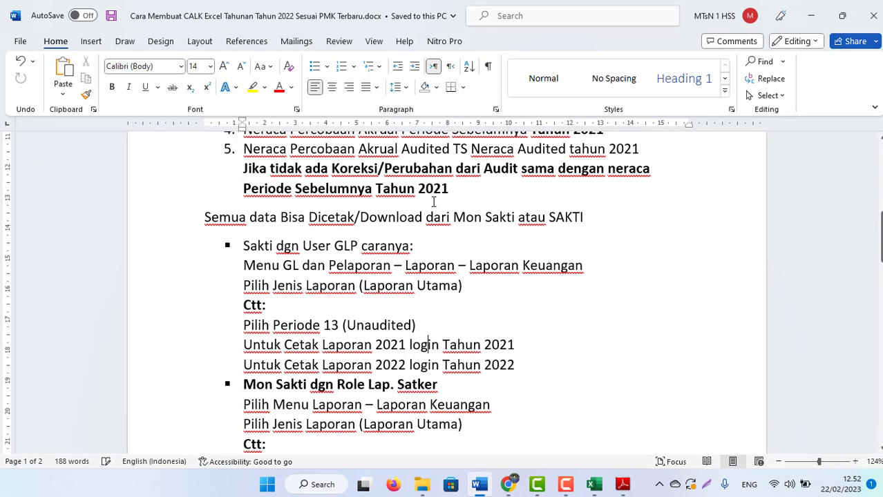
Step: Copy the Word guide's list item 4 on the 2021 previous-period accrual trial balance
scroll(535, 152, up, 2)
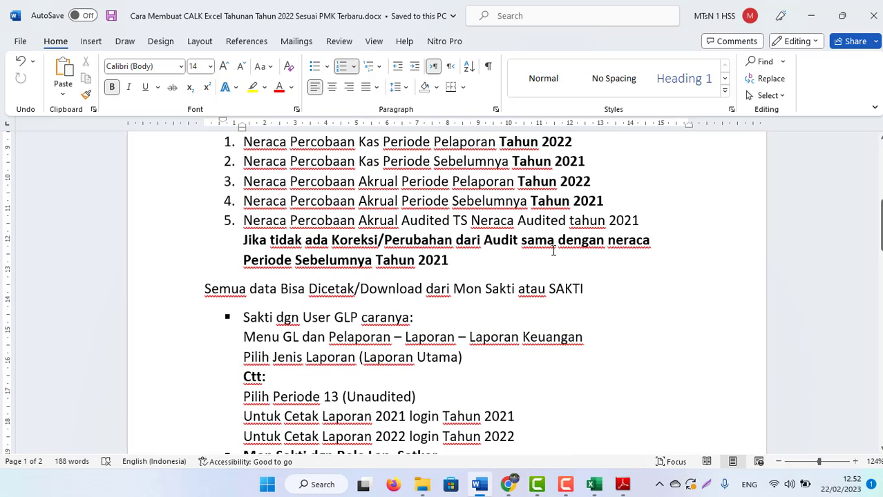
drag(619, 197, 256, 201)
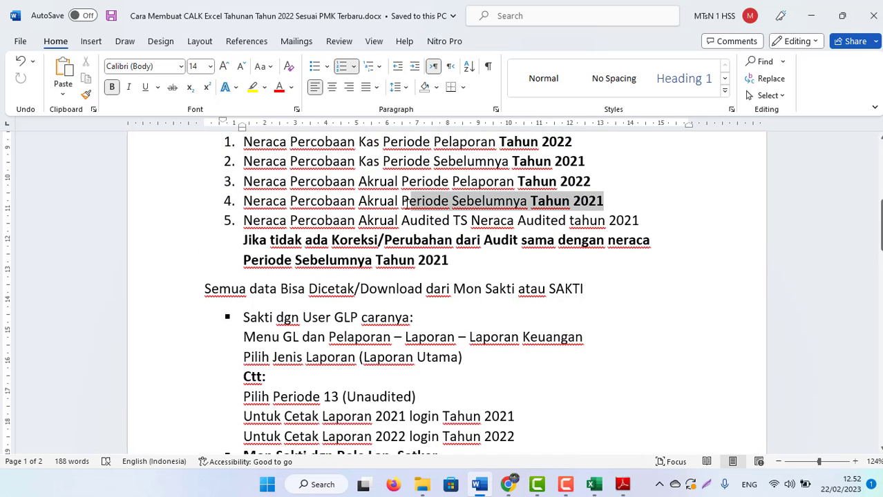
key(ctrl+c)
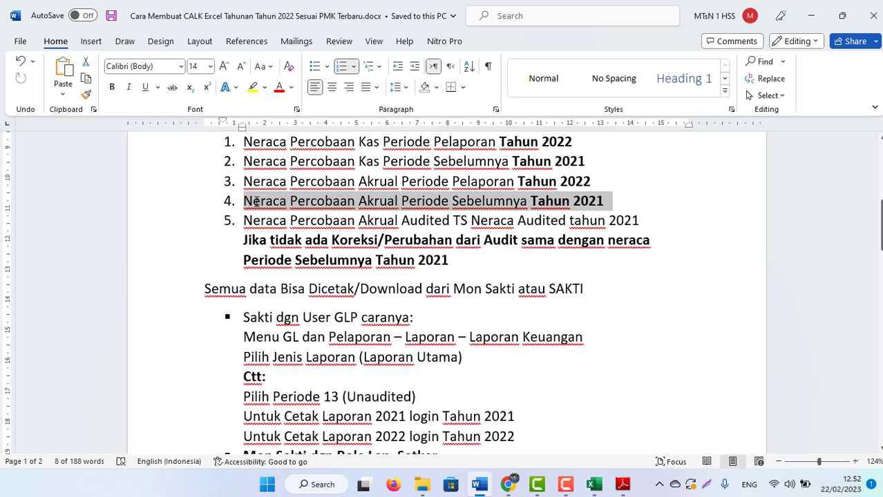
key(alt+Tab)
Step: Review the previous-year accrual sheet's JUMLAH total 14.631.988.293 and the audited accrual sheet
click(42, 196)
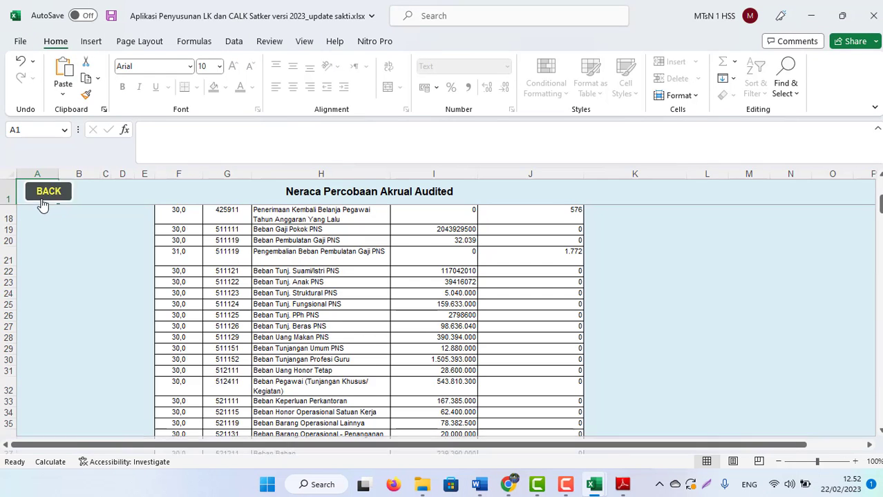
click(414, 352)
click(336, 277)
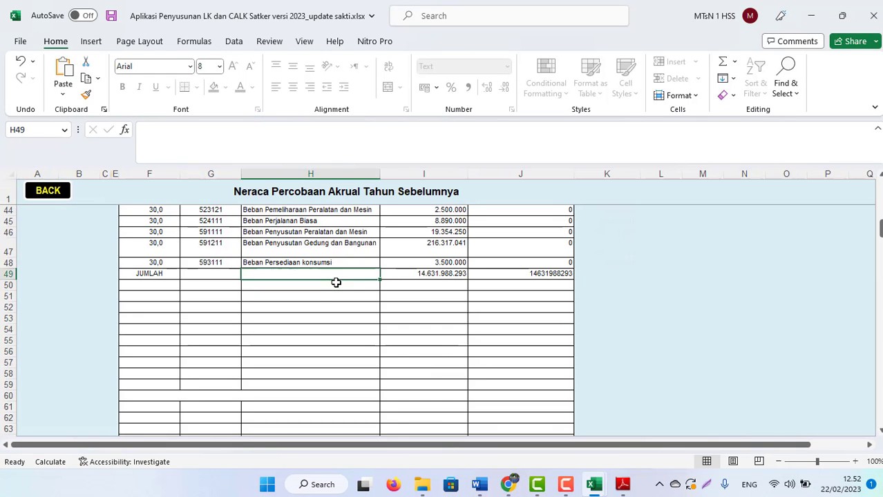
key(Up)
key(Up)
key(Up)
key(Up)
key(Up)
key(Up)
key(Up)
key(Up)
key(Up)
key(Up)
key(Up)
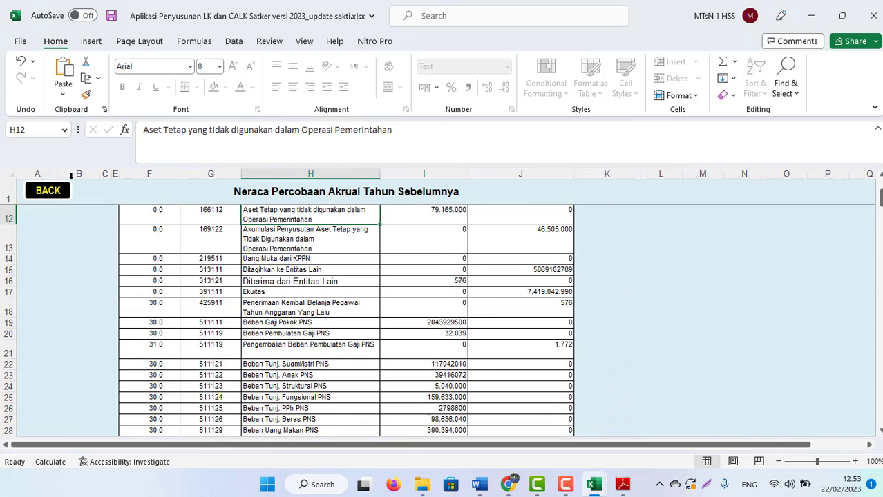
click(60, 194)
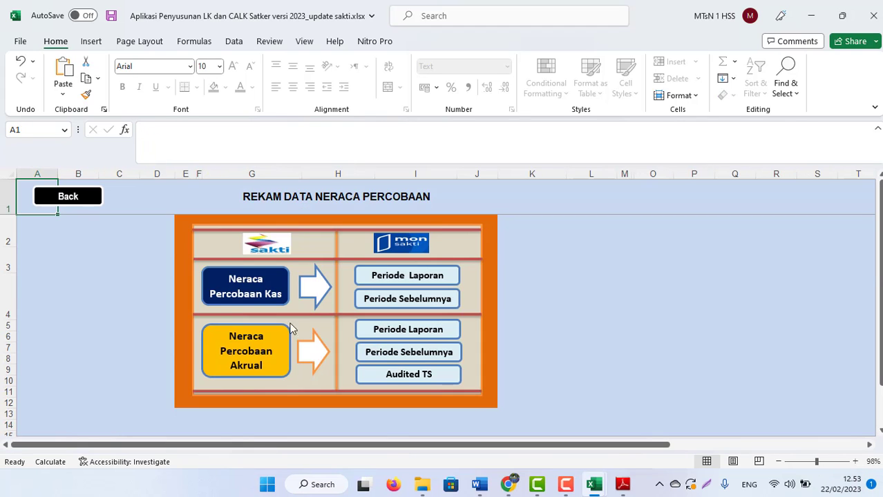
click(398, 373)
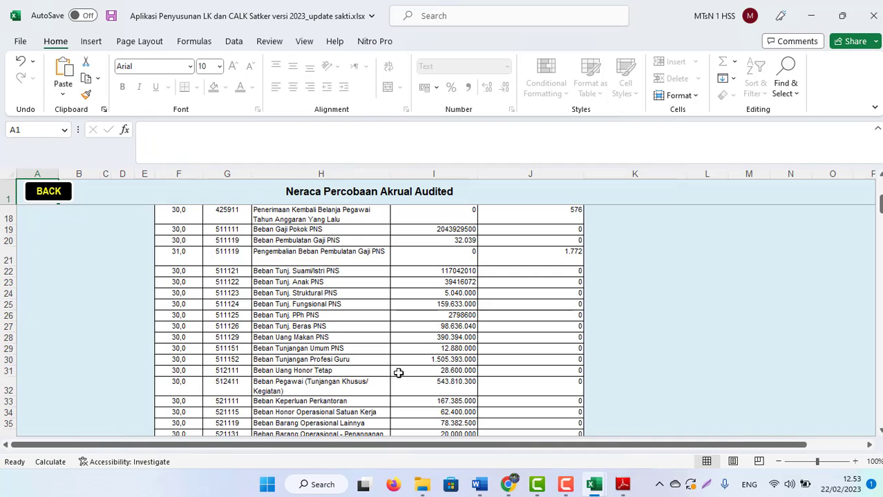
click(32, 196)
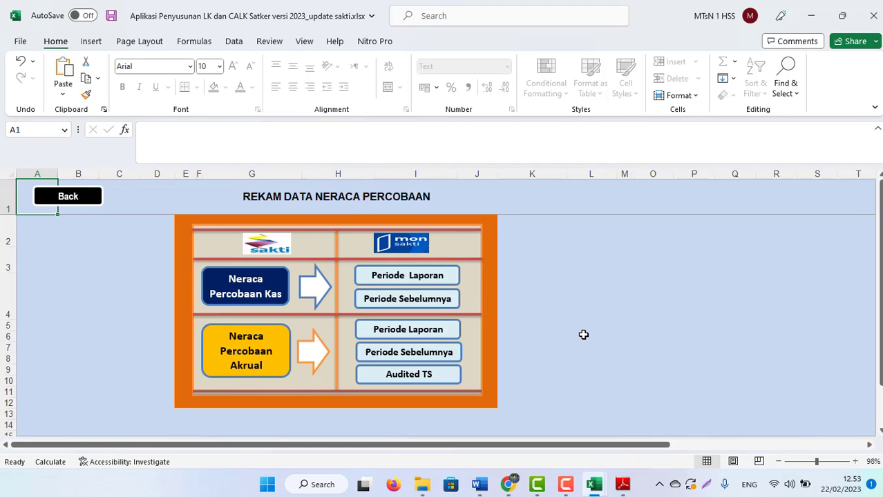
mouse_move(507, 484)
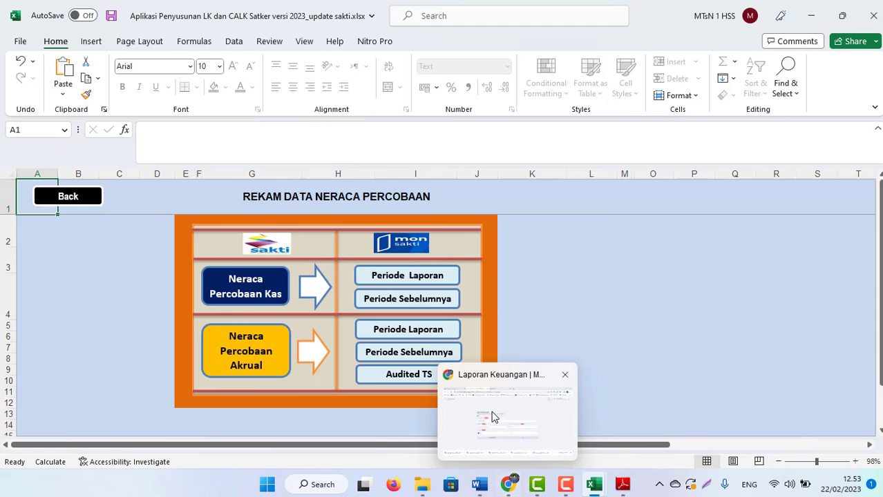
Step: Change the monSAKTI account's fiscal year from 2022 to T.A. 2021
click(493, 417)
click(866, 90)
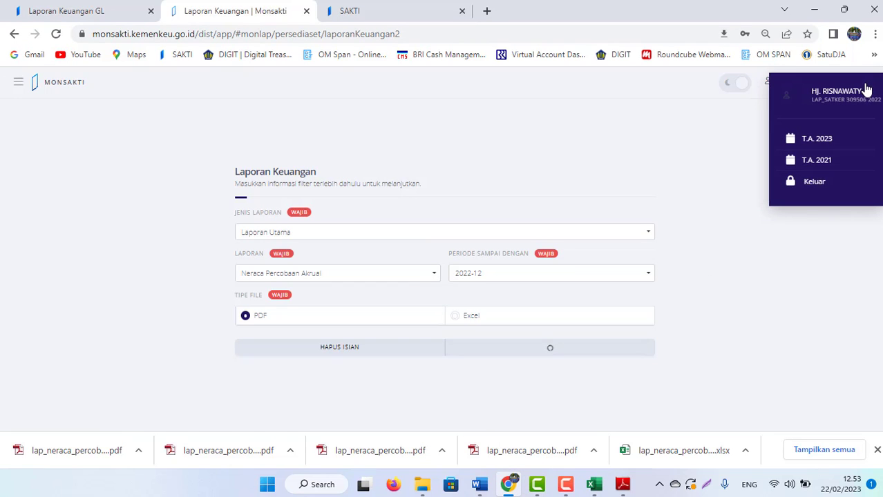
click(805, 167)
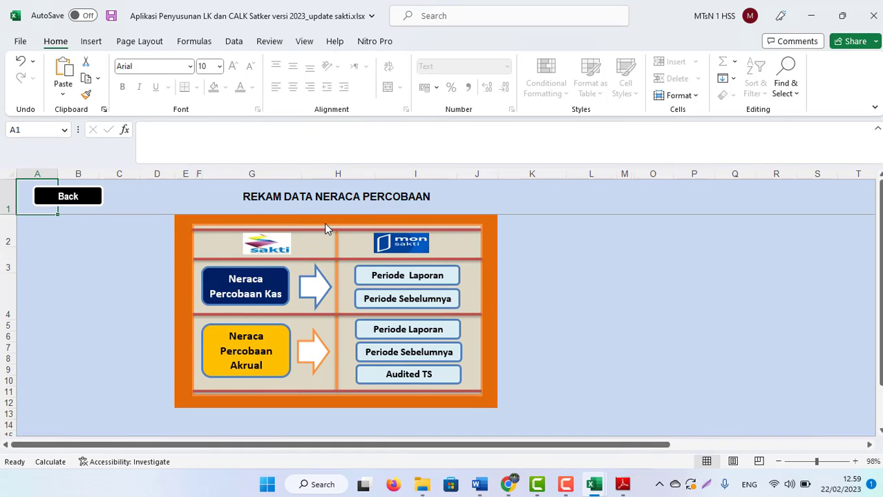
Step: Go from the Rekam Data menu to the blank Transaksi SIMAK BMN table via TRANSAKSI BMN
click(67, 203)
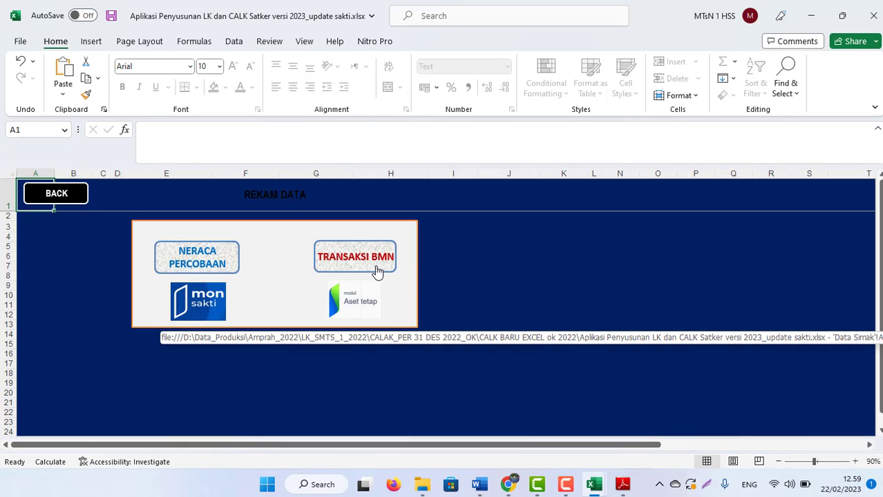
click(345, 259)
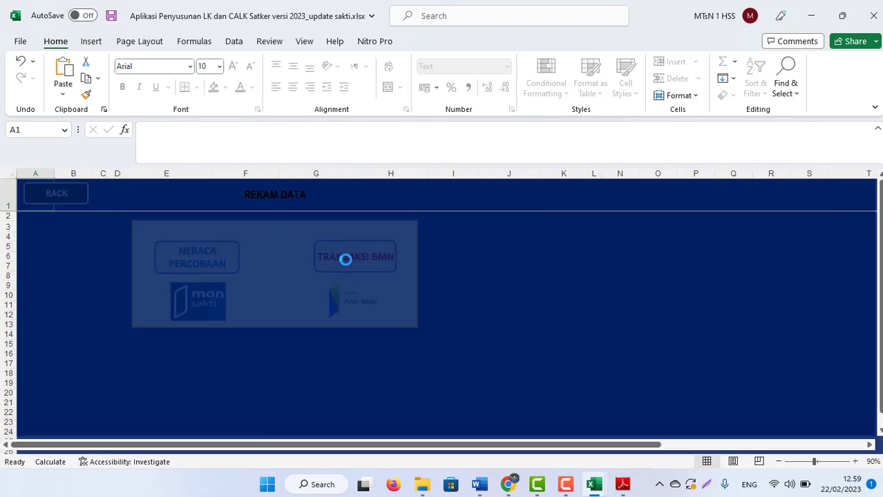
click(253, 259)
key(Up)
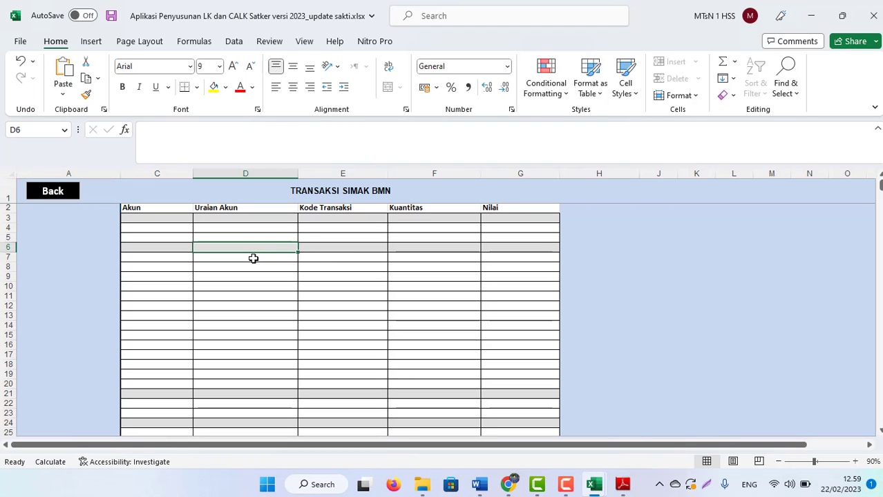
key(Up)
key(Up)
key(Up)
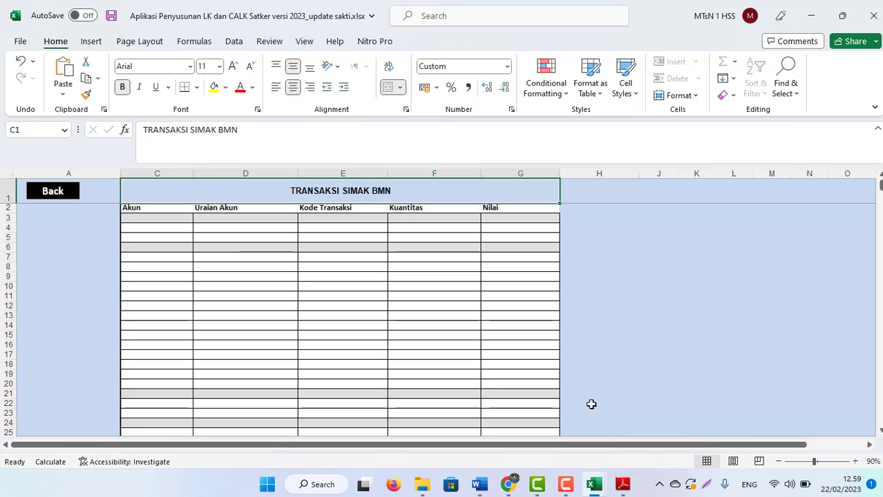
mouse_move(623, 484)
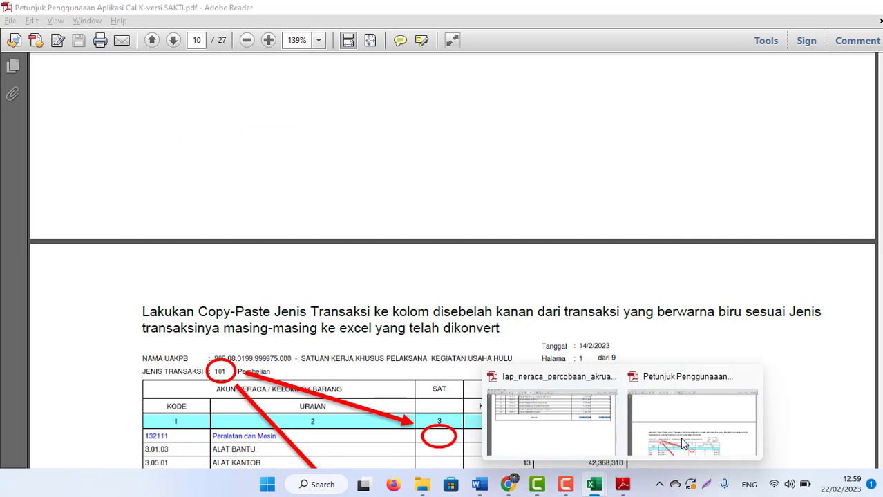
Step: Scroll page 10 of the Petunjuk PDF to the 101 Pembelian example beside rows 132111 and 135111
click(690, 418)
click(359, 369)
scroll(359, 364, down, 1)
scroll(359, 364, down, 1)
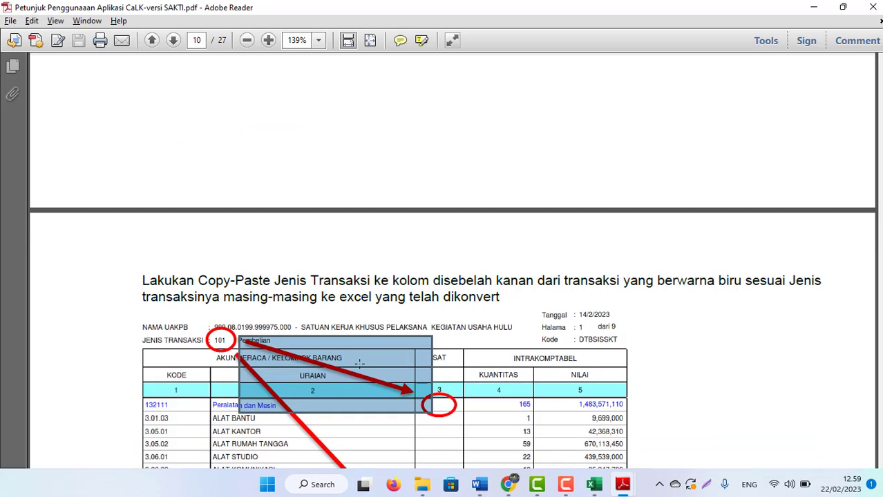
scroll(359, 364, down, 1)
scroll(360, 364, down, 1)
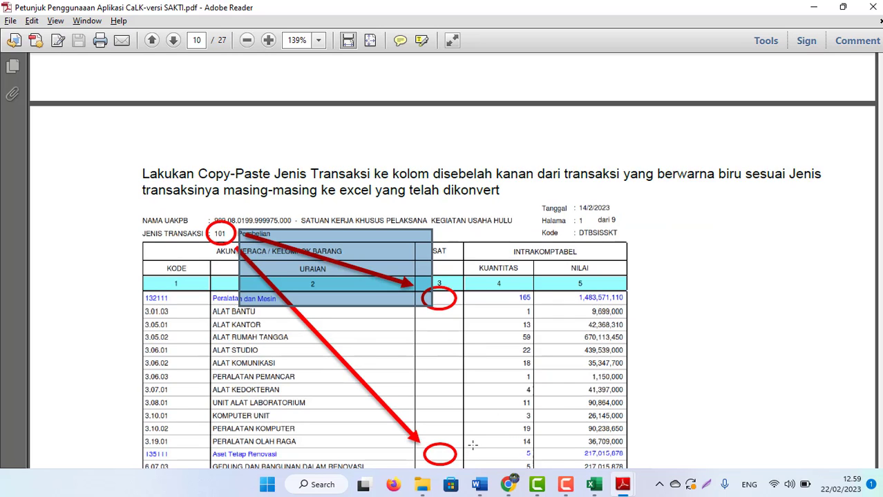
Step: Jump to item 6 at the end of the Word notes, on BMN transaction data from SAKTI
mouse_move(478, 484)
click(451, 420)
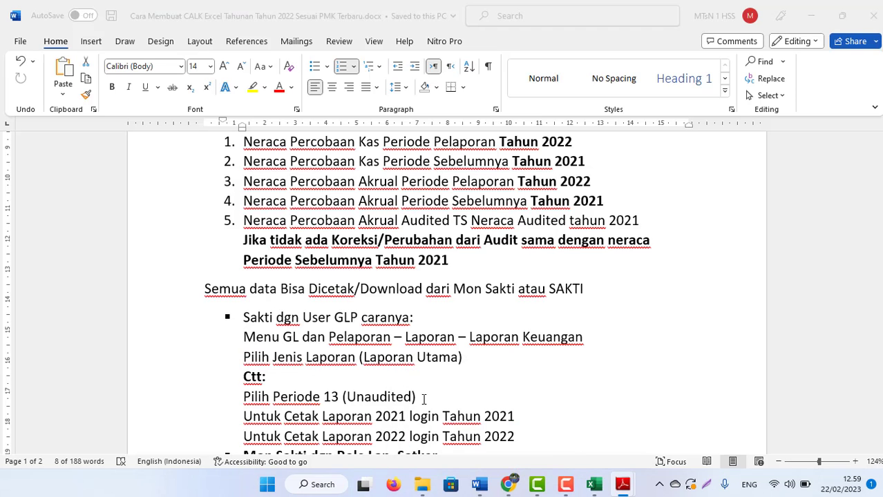
click(398, 390)
key(ctrl+End)
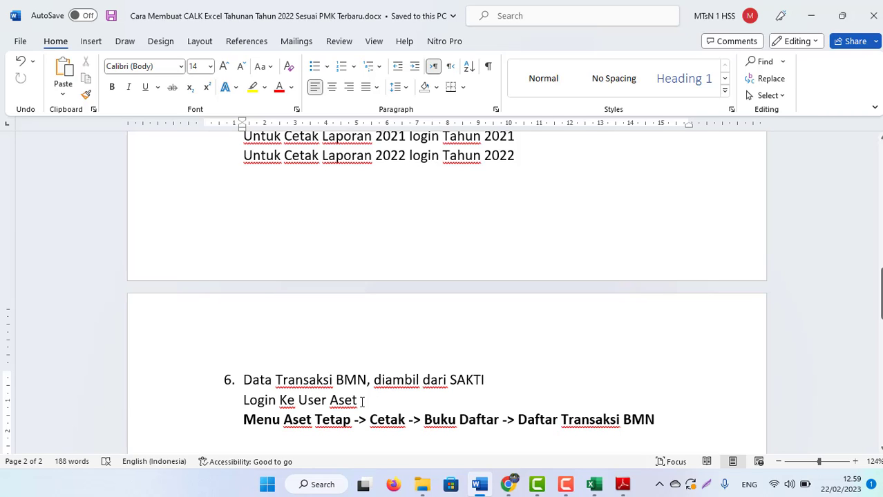
click(507, 484)
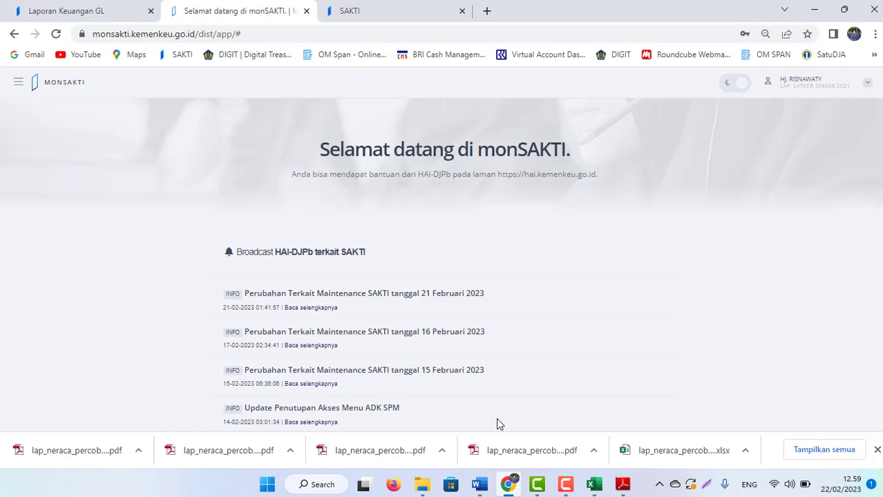
Step: Navigate SAKTI's Aset Tetap > Cetak > Buku/Daftar menu to the Daftar Transaksi BMN form
click(374, 11)
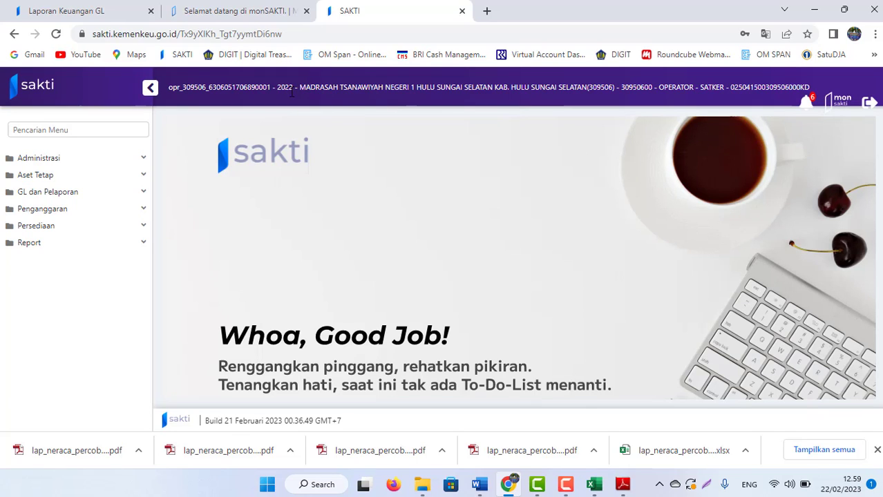
click(59, 176)
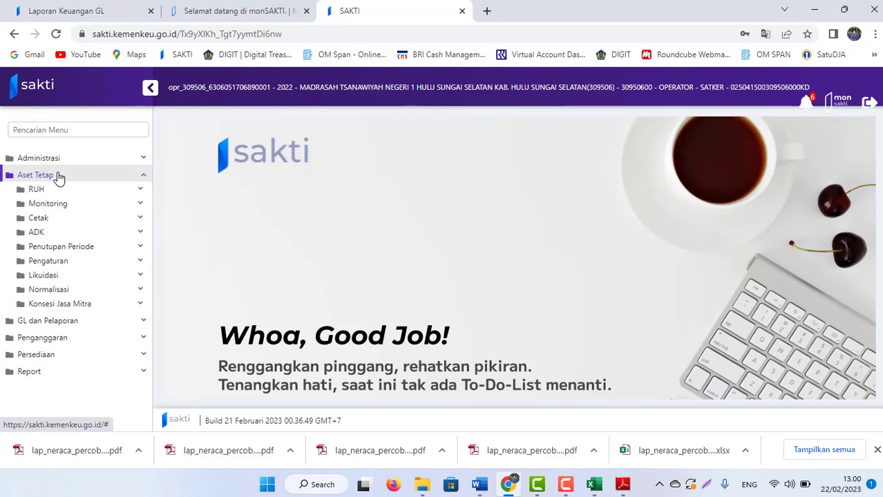
click(68, 219)
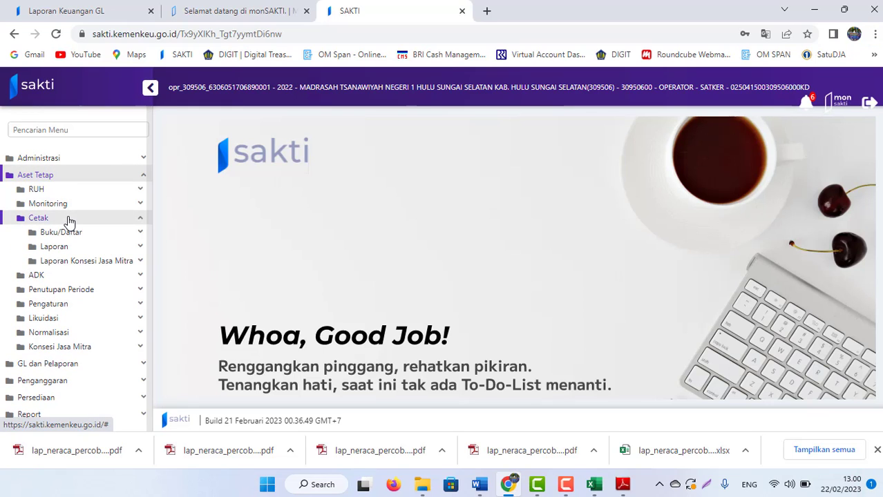
key(alt+Tab)
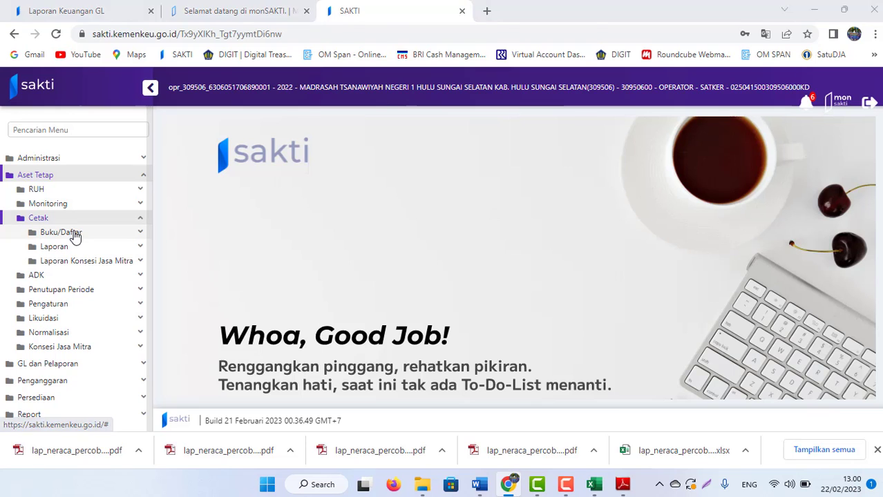
key(alt+Tab)
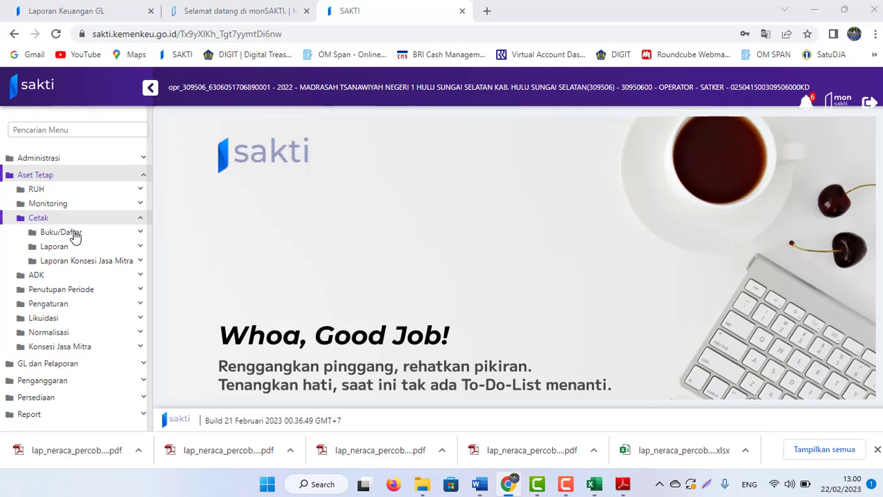
click(77, 235)
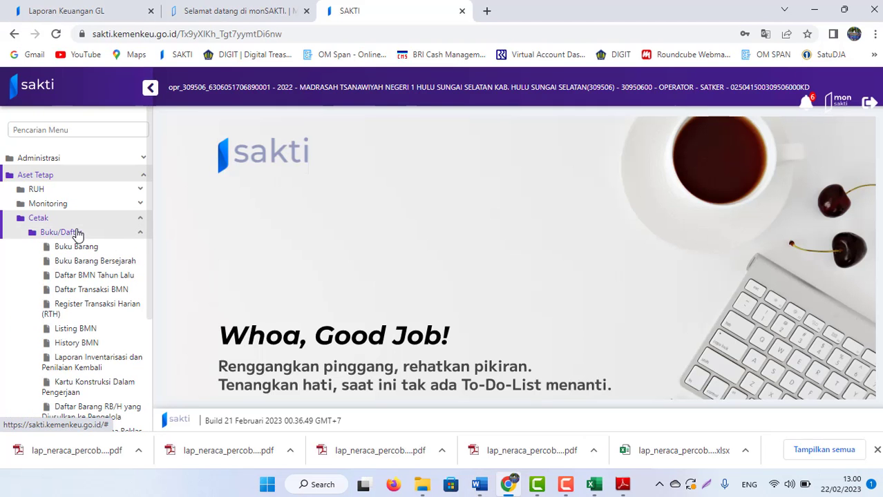
click(98, 290)
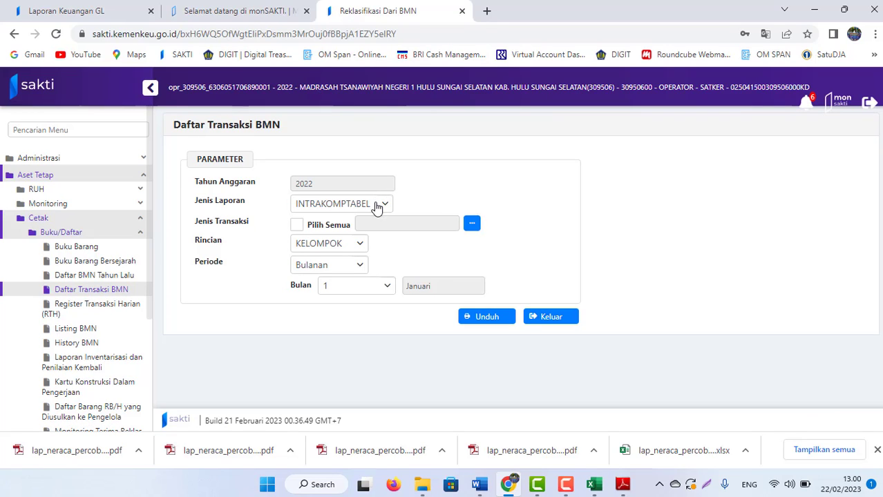
Step: Select all transaction types, set period Tahunan, keep KELOMPOK detail, and submit the Daftar Transaksi BMN request
click(304, 231)
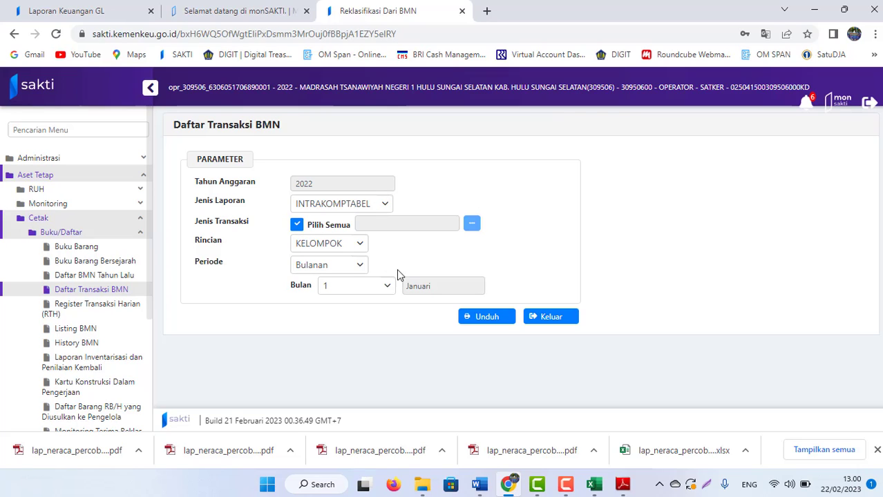
click(356, 267)
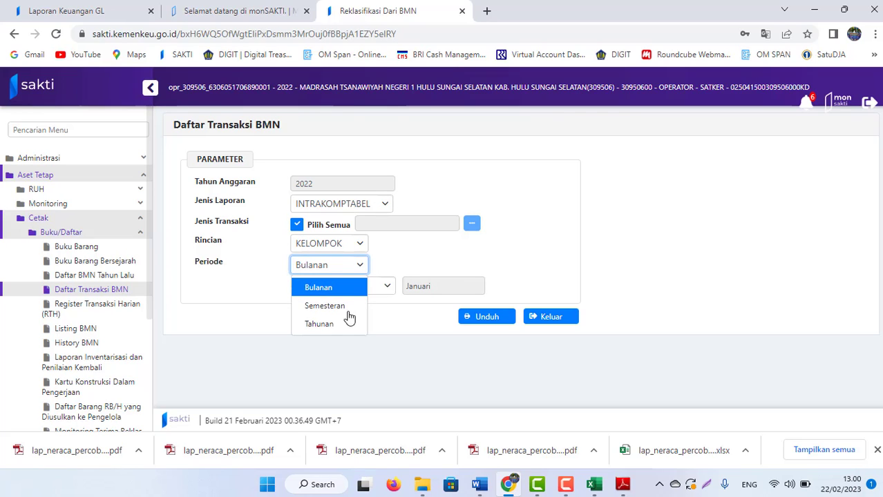
click(322, 326)
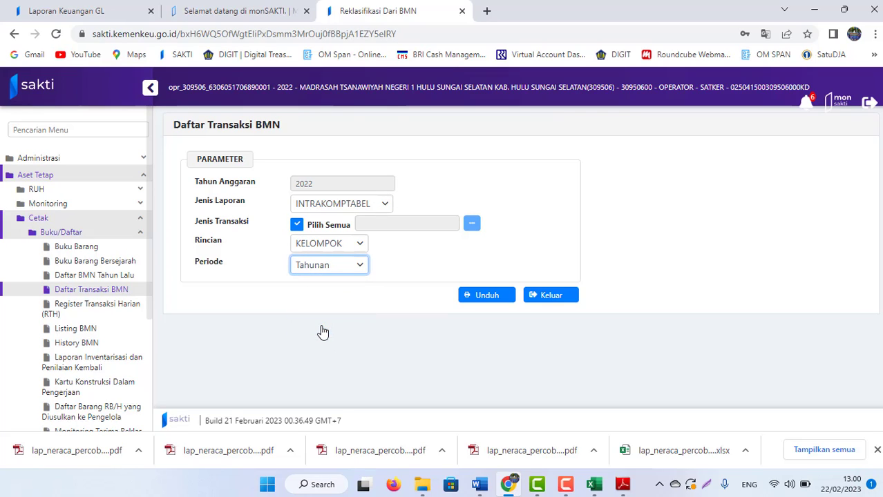
click(358, 248)
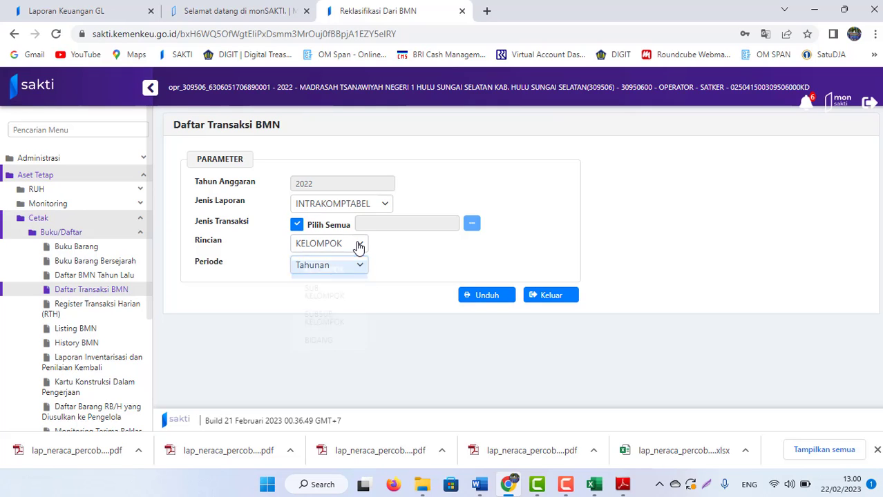
click(358, 247)
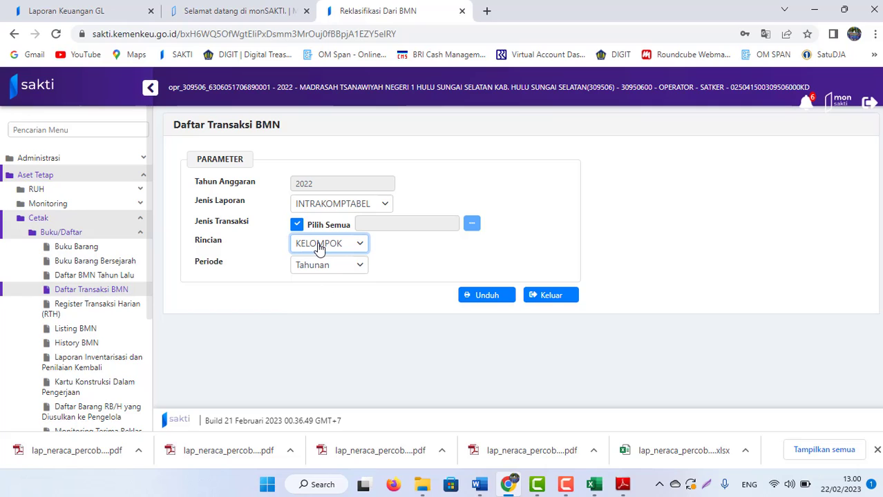
click(481, 296)
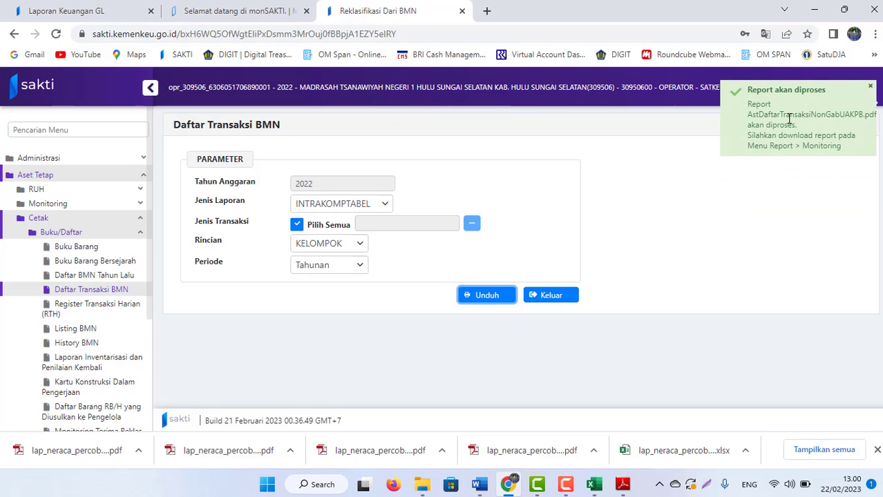
Step: Go to Report > Monitoring, refresh the list, and download a finished AstDaftarTransaksiNonGabUAKPB.pdf
click(877, 451)
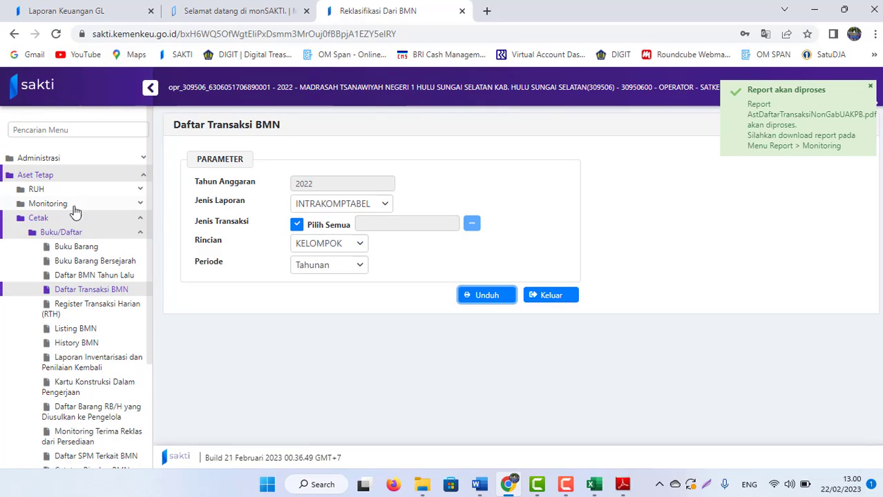
click(40, 219)
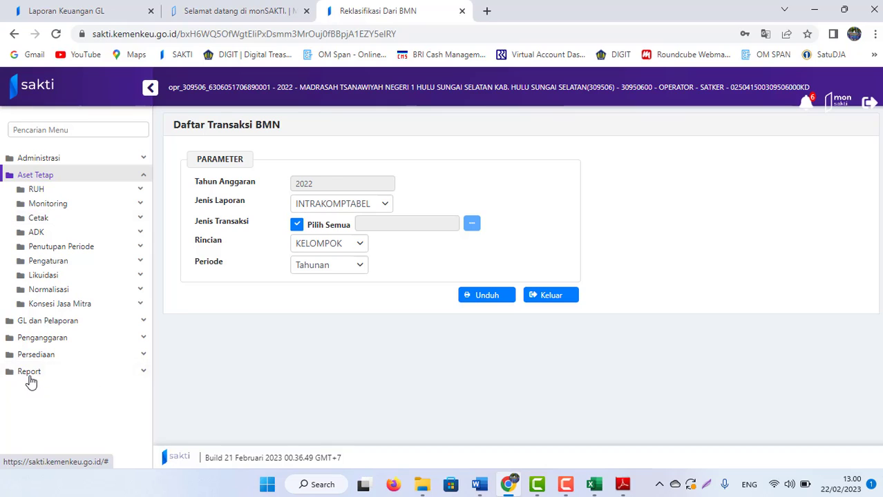
click(30, 375)
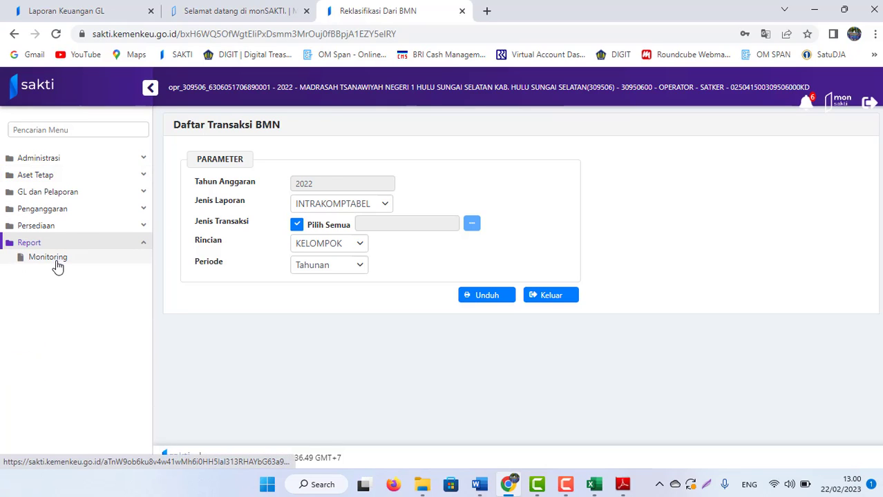
click(47, 257)
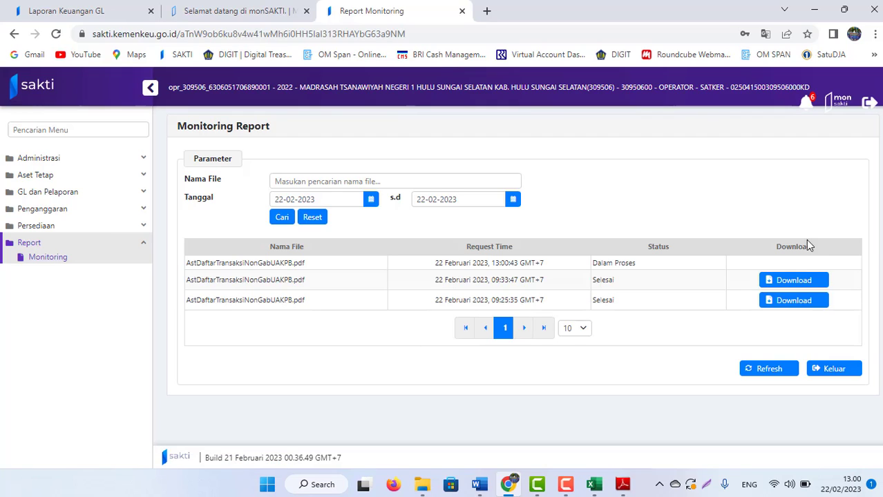
click(766, 373)
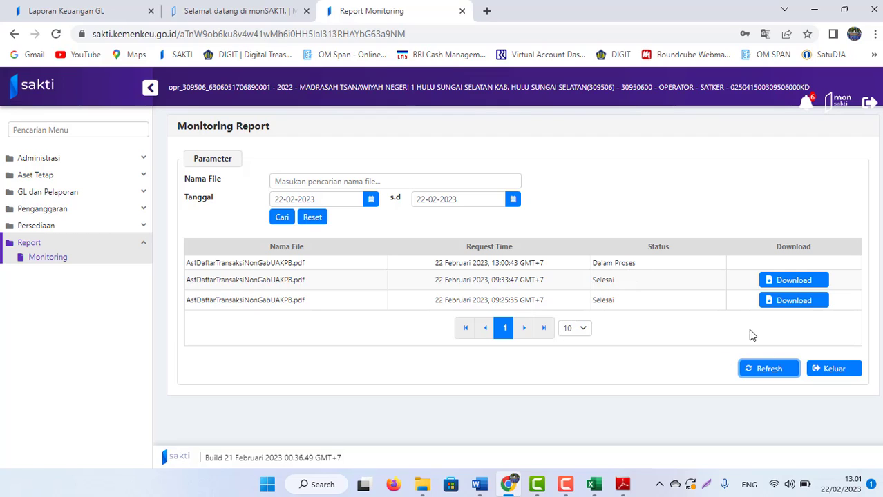
click(786, 307)
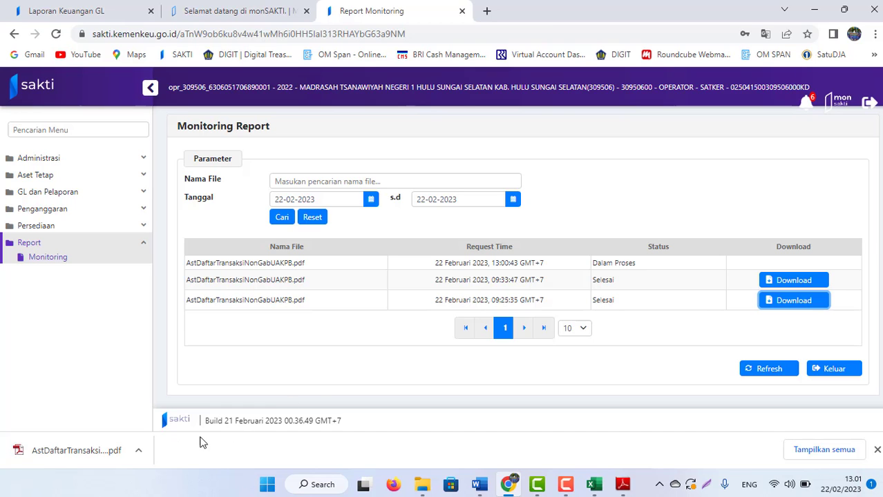
Step: Show the downloaded AstDaftarTransaksiNonGabUAKPB.pdf in its folder window
click(140, 456)
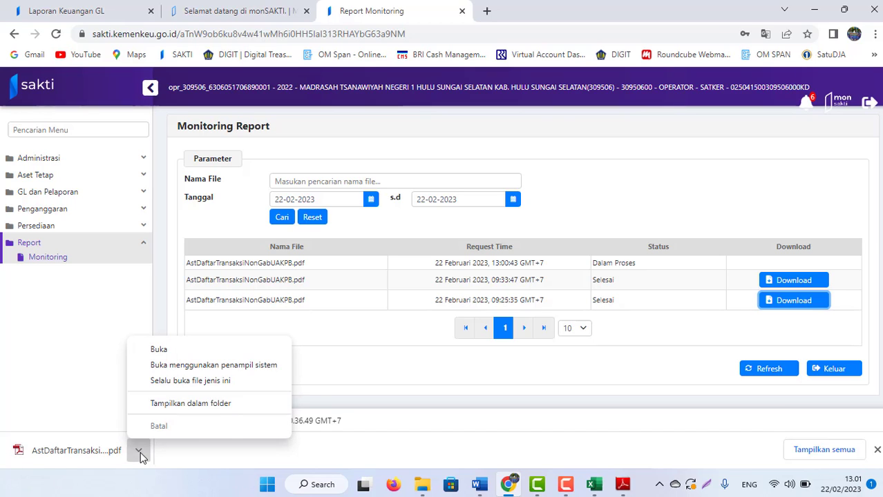
click(190, 406)
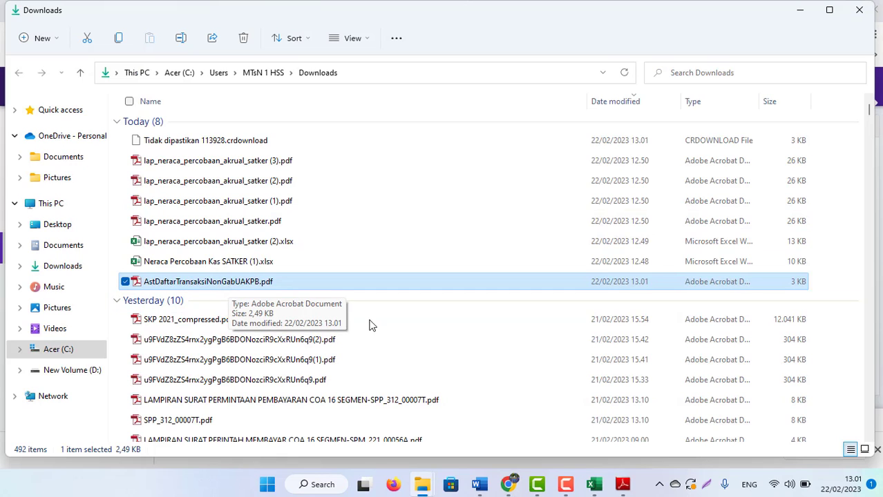
mouse_move(422, 485)
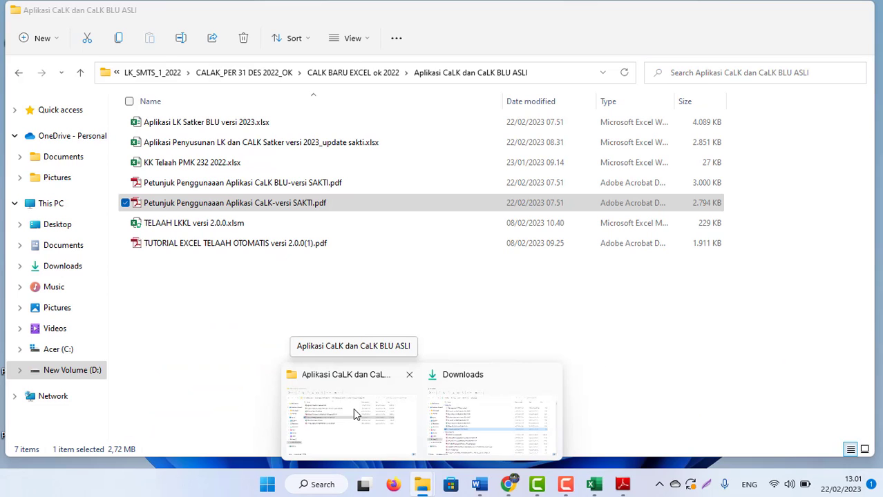
click(354, 409)
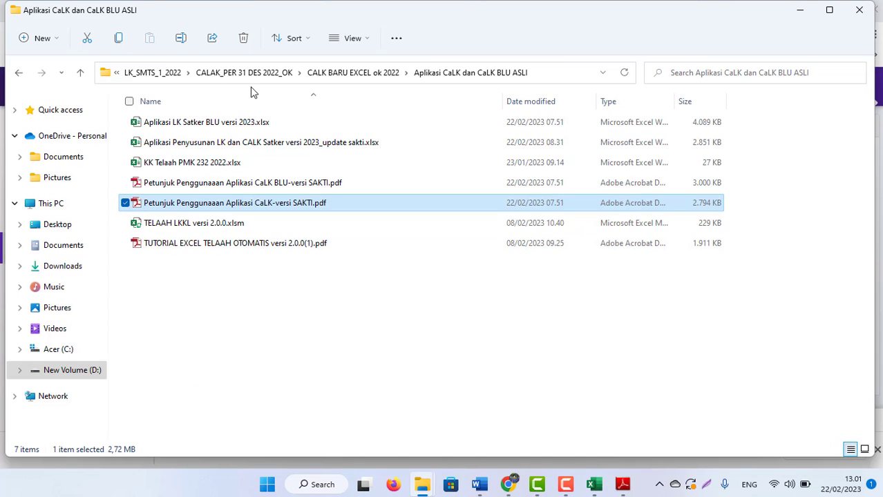
Step: Move up to CALK BARU EXCEL ok 2022, enter Baru, and open AstDaftarTransaksiNonGabUAKPB.xlsx
click(364, 74)
click(158, 147)
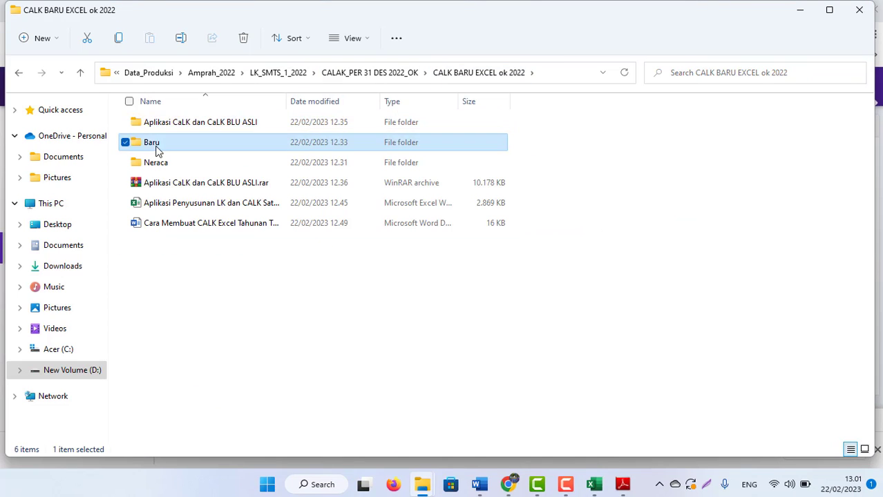
double_click(157, 146)
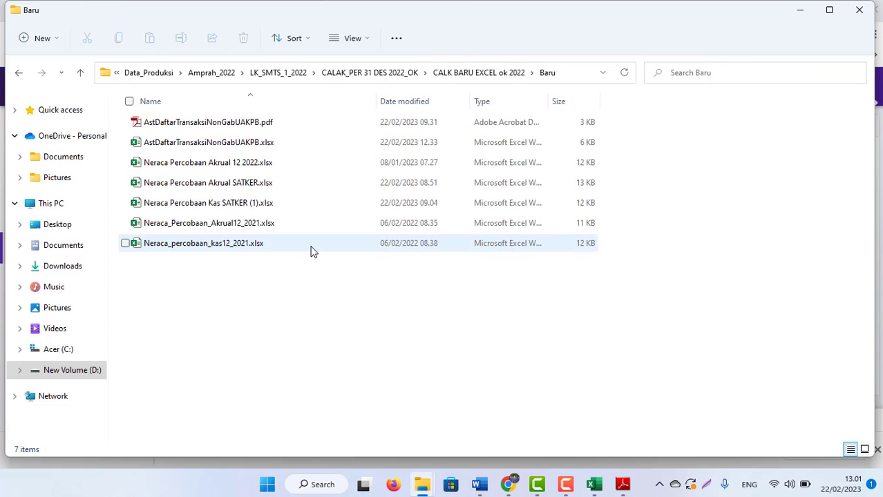
click(201, 146)
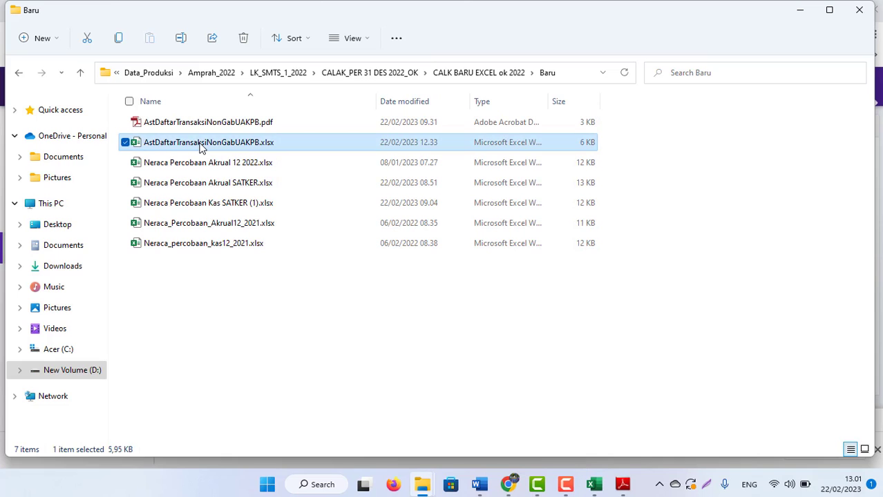
key(alt+Tab)
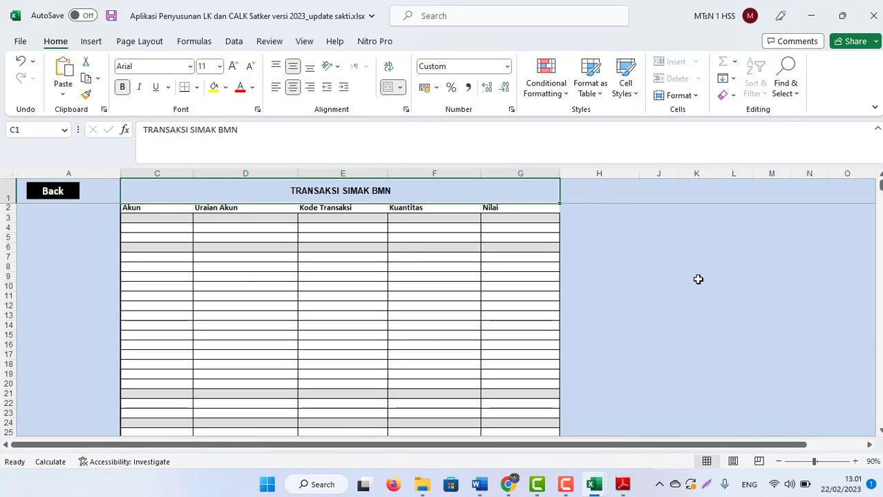
Step: Inspect title cell A1, the SAT column heading, and the Peralatan dan Mesin entry in B4
click(696, 278)
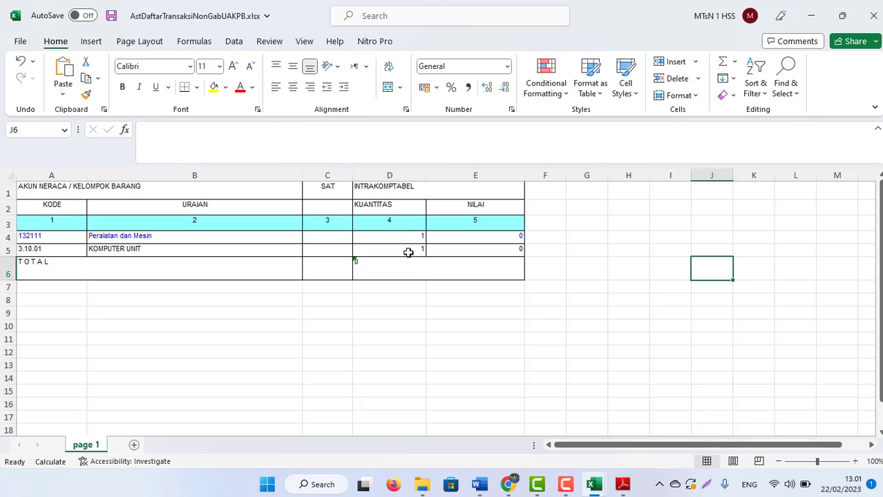
click(260, 240)
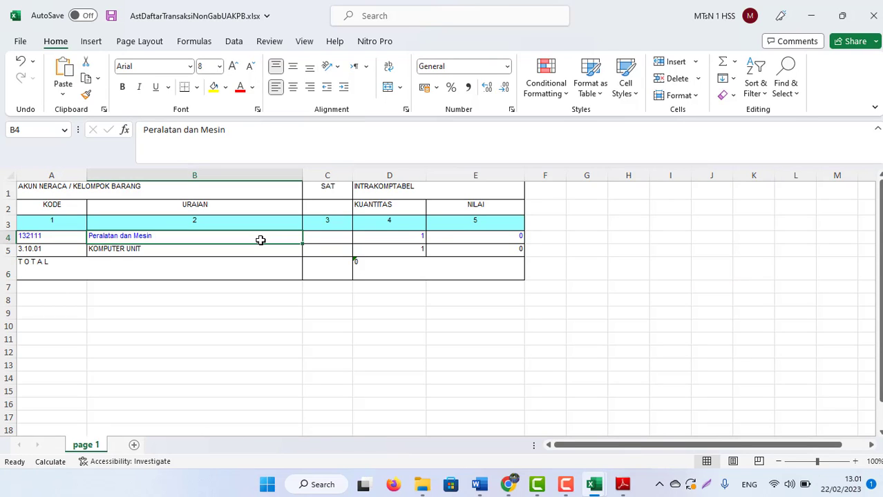
key(Up)
key(Up)
key(Up)
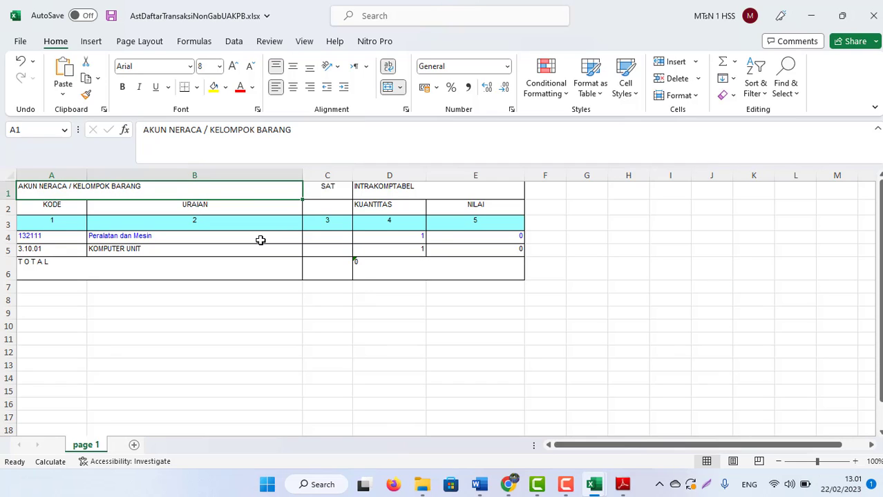
key(Right)
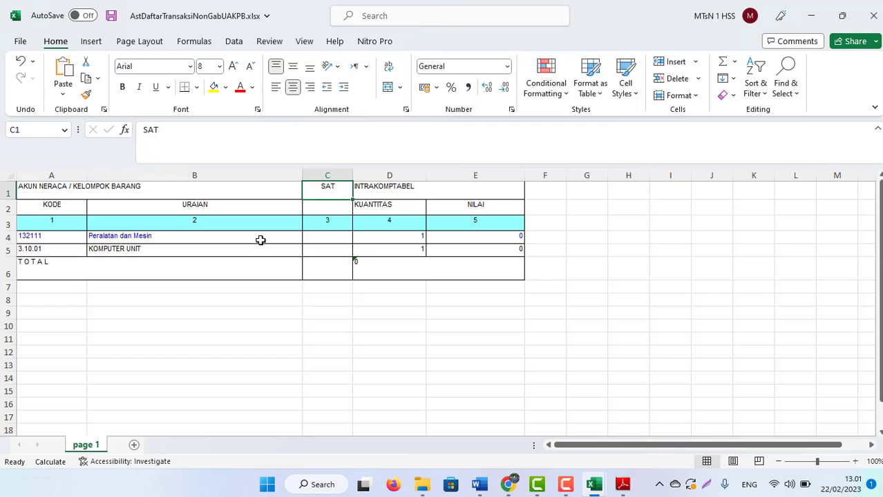
key(Left)
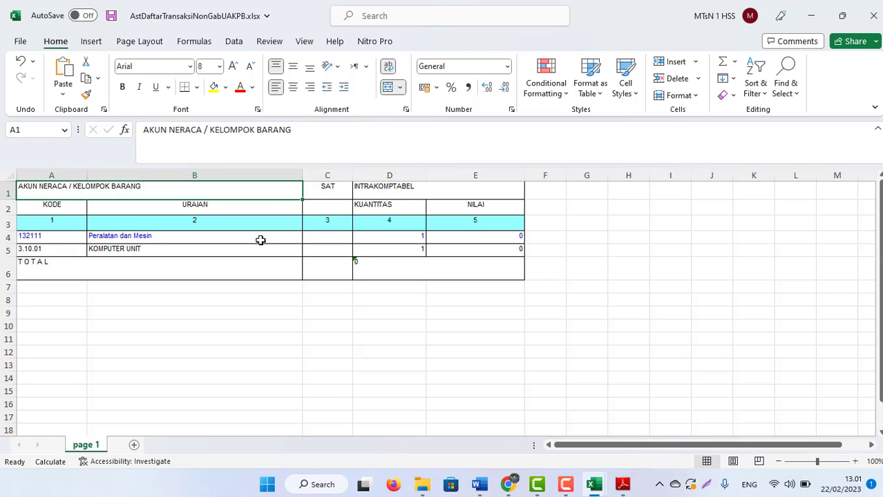
key(Down)
key(Down)
key(Down)
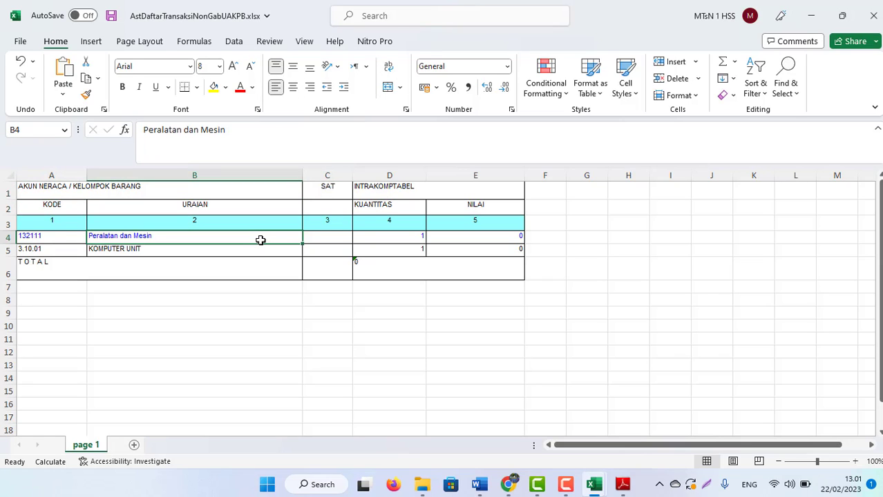
Step: Check column number A3 and the URAIAN heading in B2, then minimize both Excel windows
key(Up)
key(Left)
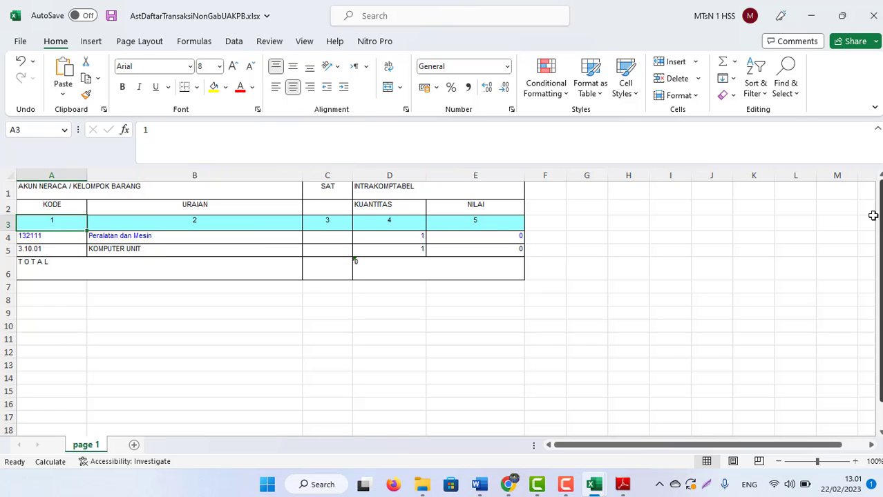
click(278, 212)
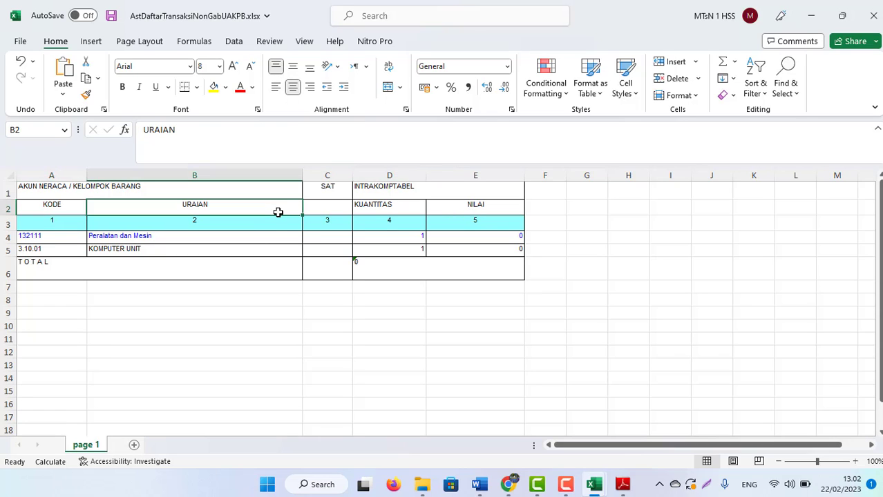
key(Up)
click(277, 212)
click(811, 19)
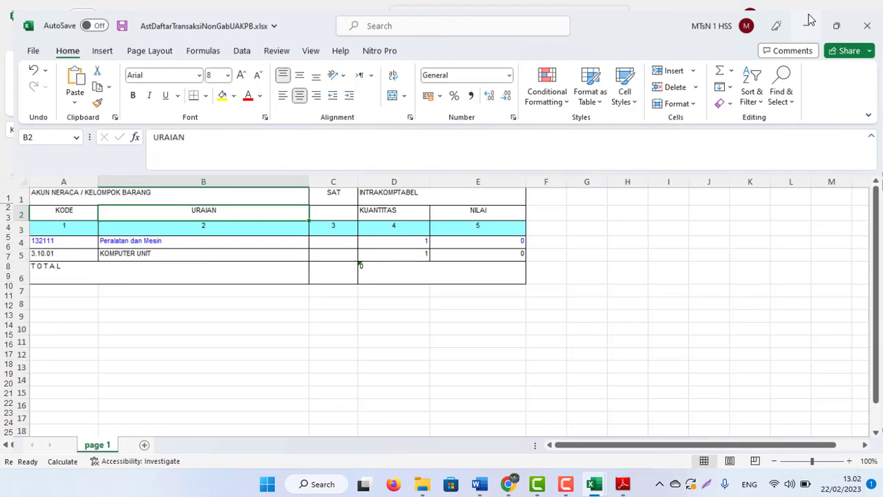
click(811, 19)
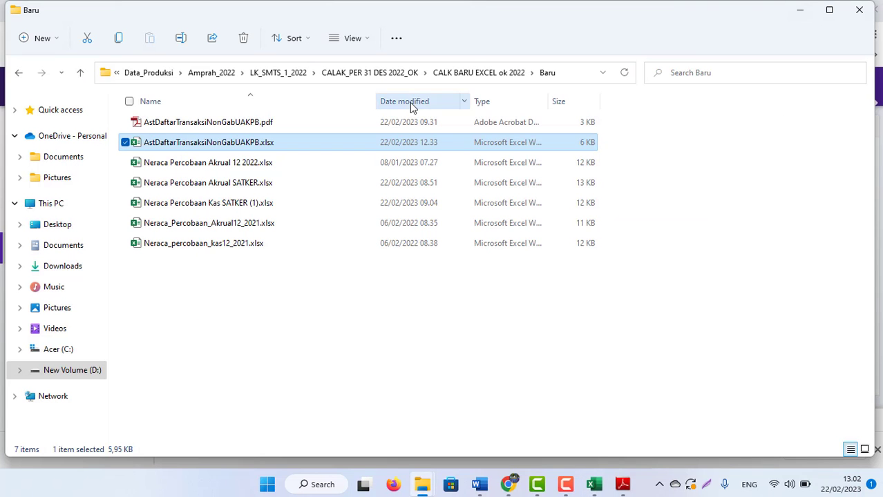
Step: Open AstDaftarTransaksiNonGabUAKPB.pdf and read transaction type 203 Koreksi Perubahan Kondisi near the TOTAL row
double_click(213, 123)
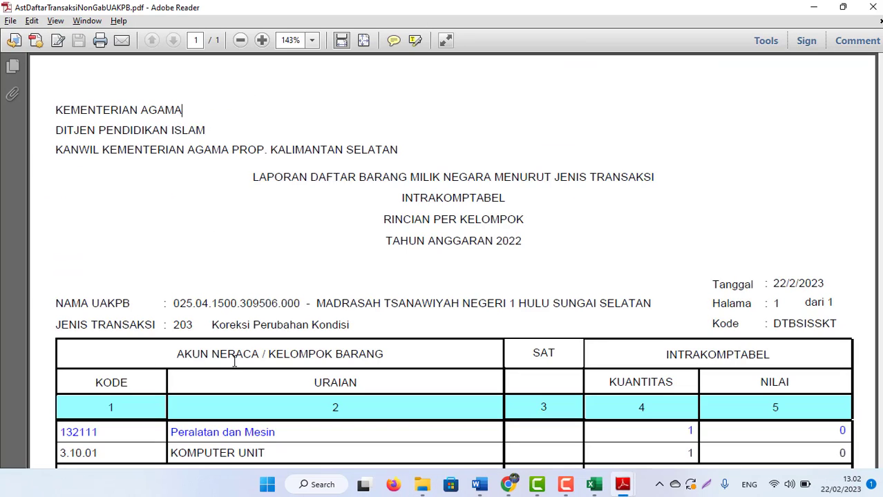
scroll(235, 360, down, 3)
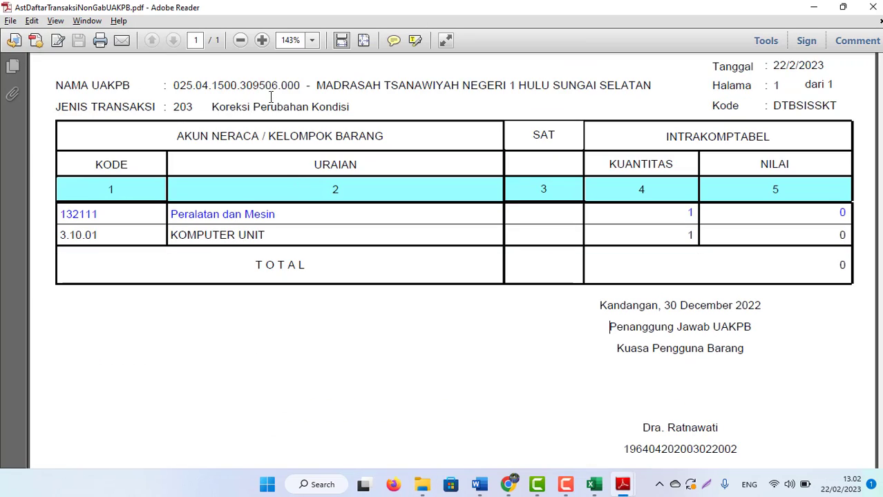
mouse_move(352, 112)
mouse_down()
mouse_move(208, 119)
mouse_move(174, 111)
mouse_up()
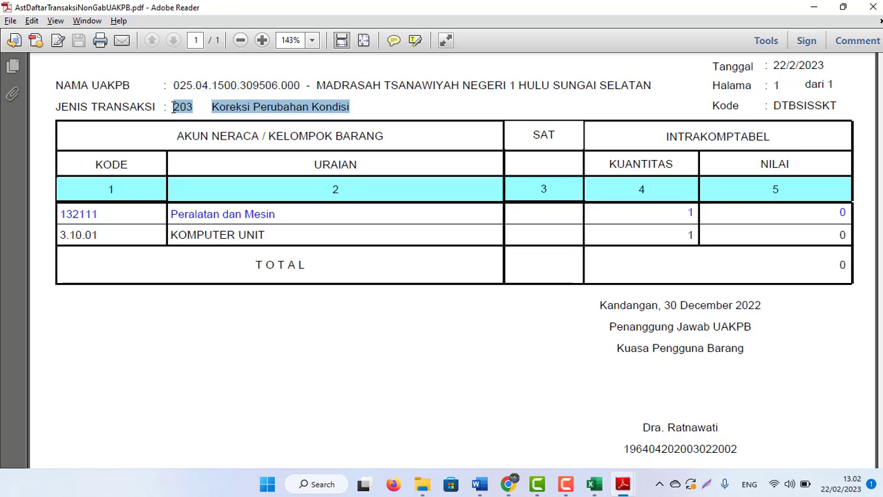
click(270, 199)
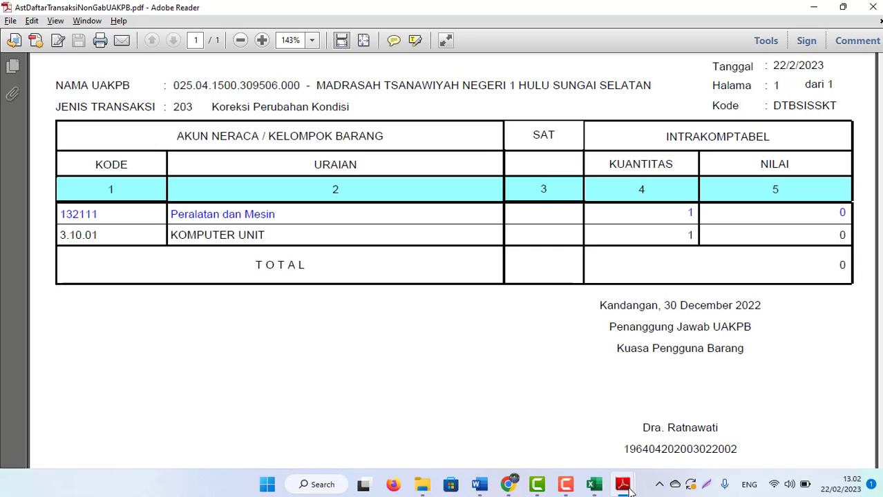
mouse_move(623, 484)
click(605, 424)
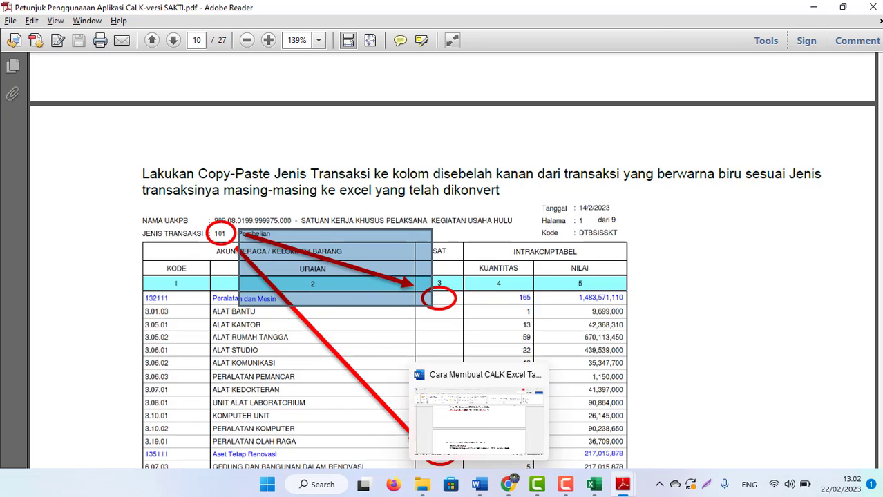
mouse_move(592, 485)
click(702, 423)
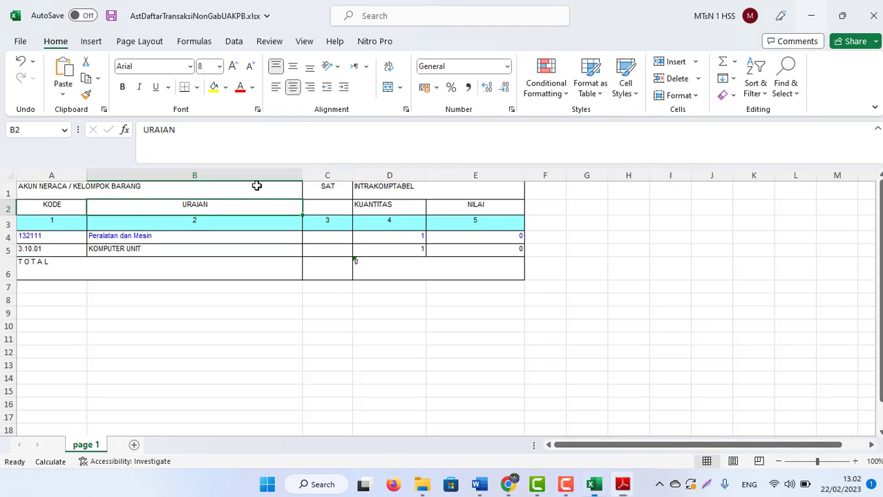
click(134, 221)
key(Up)
key(Up)
key(Down)
key(Down)
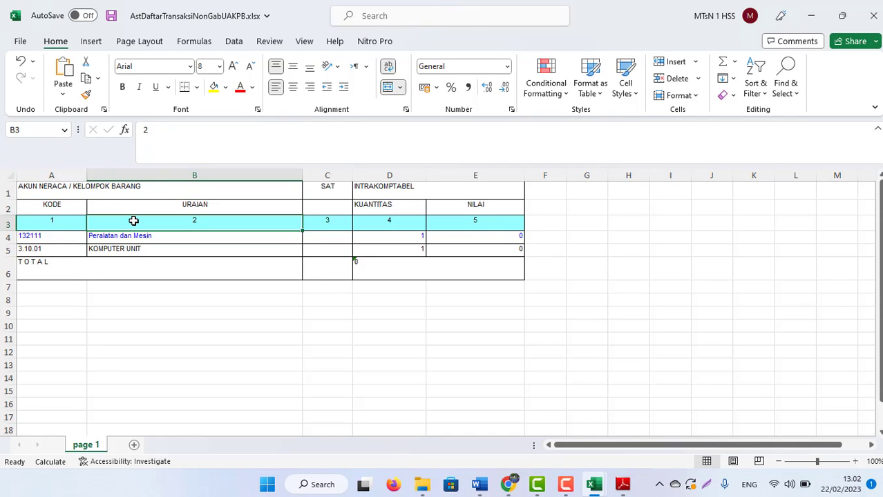
key(Down)
key(Right)
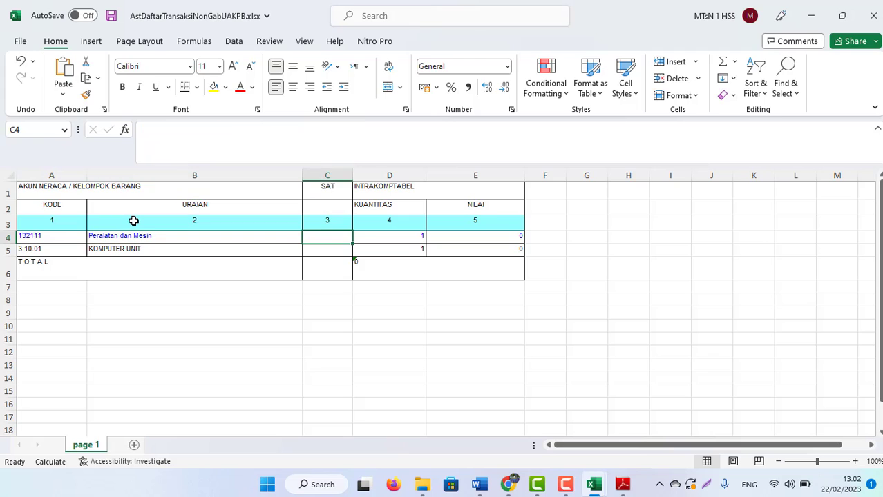
key(Left)
key(Left)
Step: Check the AstDaftarTransaksiNonGabUAKPB report, then scroll through the guide's example table
key(alt+Tab)
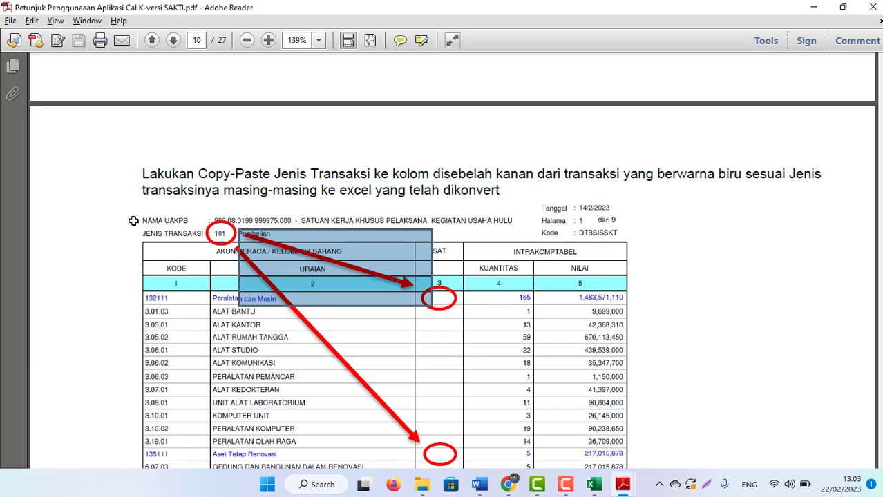
key(alt)
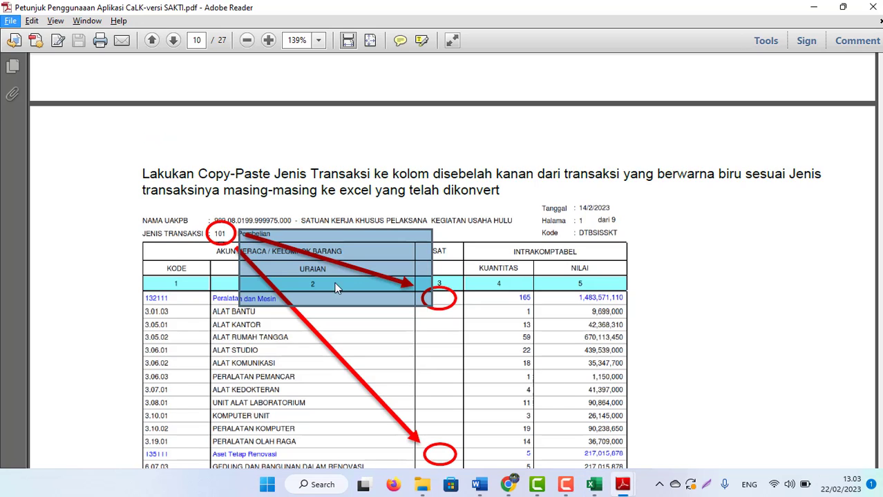
mouse_move(622, 484)
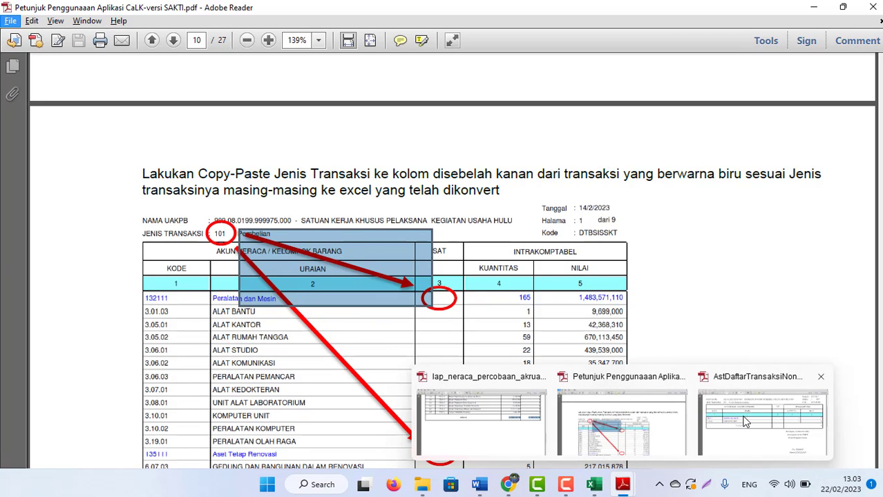
click(745, 423)
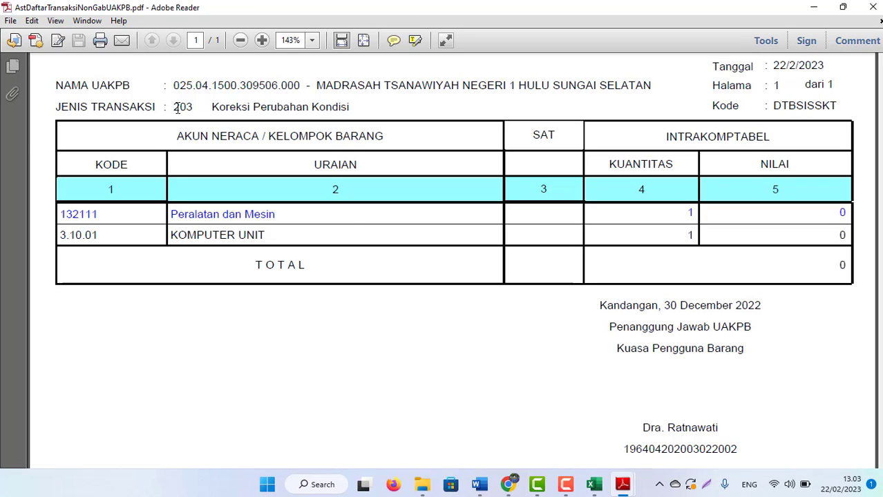
key(alt+Tab)
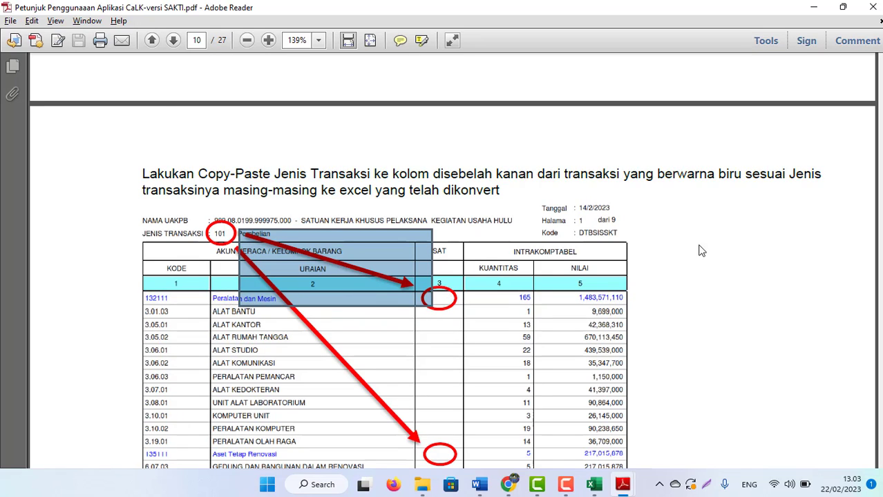
click(625, 308)
scroll(625, 309, down, 1)
scroll(625, 309, down, 2)
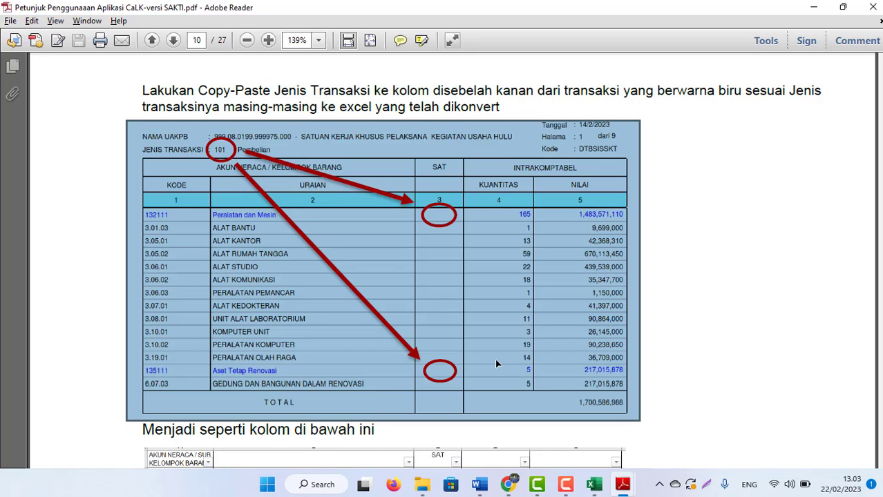
scroll(495, 364, down, 1)
scroll(495, 364, down, 6)
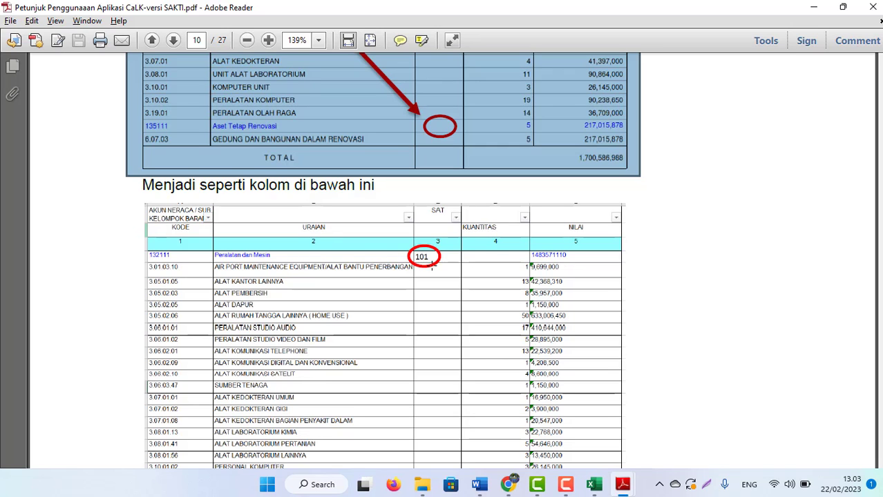
Step: Enter transaction type 203 in the SAT cell beside Peralatan dan Mesin and clear quantities D4:D5
key(ctrl+Tab)
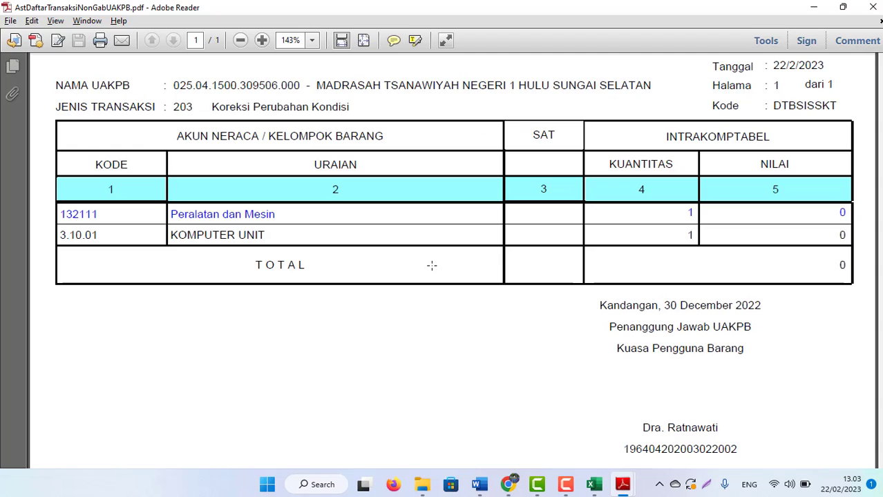
key(alt+Tab)
key(alt+Tab)
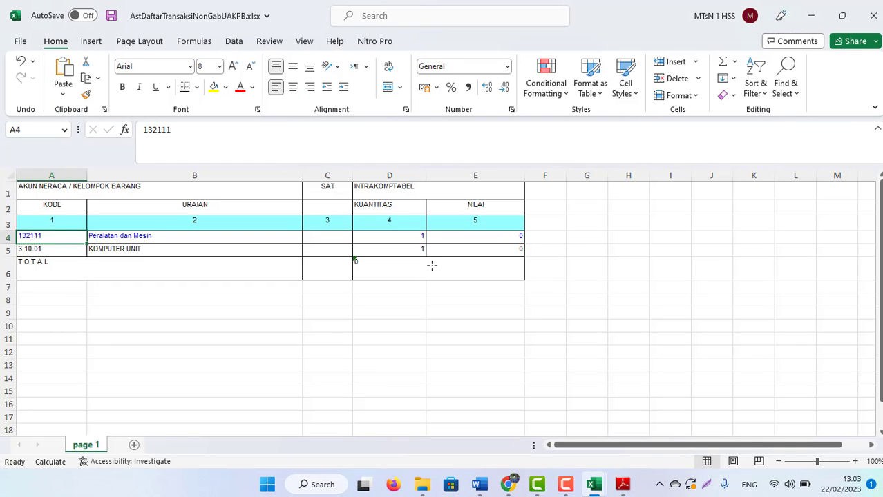
key(alt+Tab)
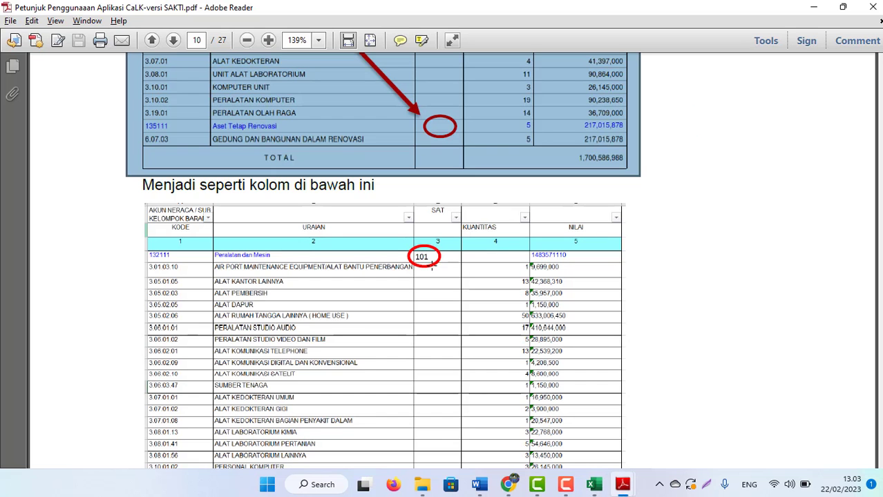
key(ctrl+Tab)
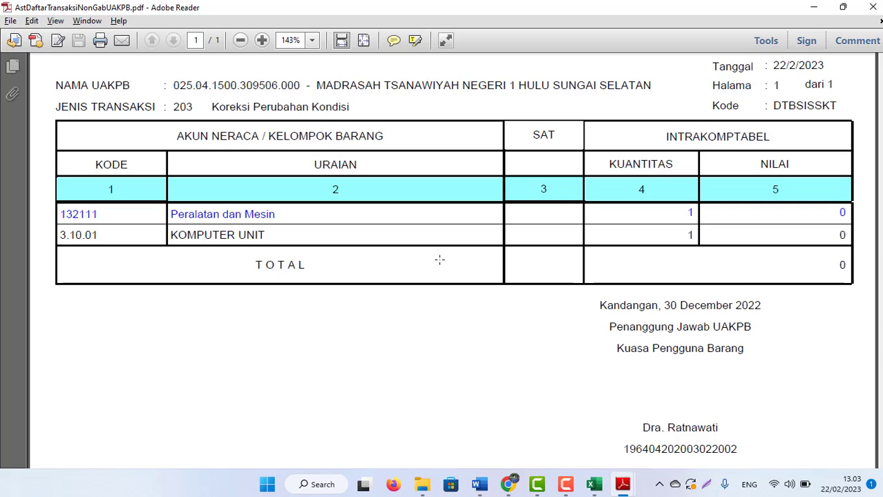
key(alt+Tab)
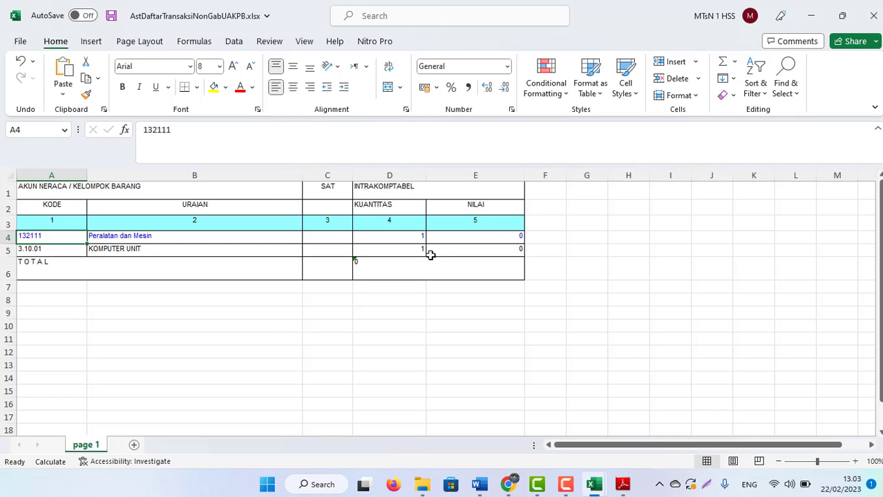
click(326, 237)
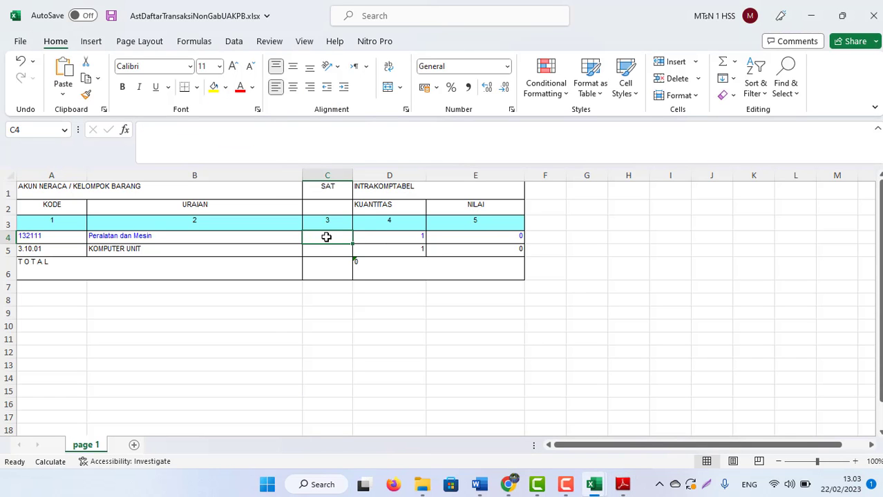
mouse_move(622, 484)
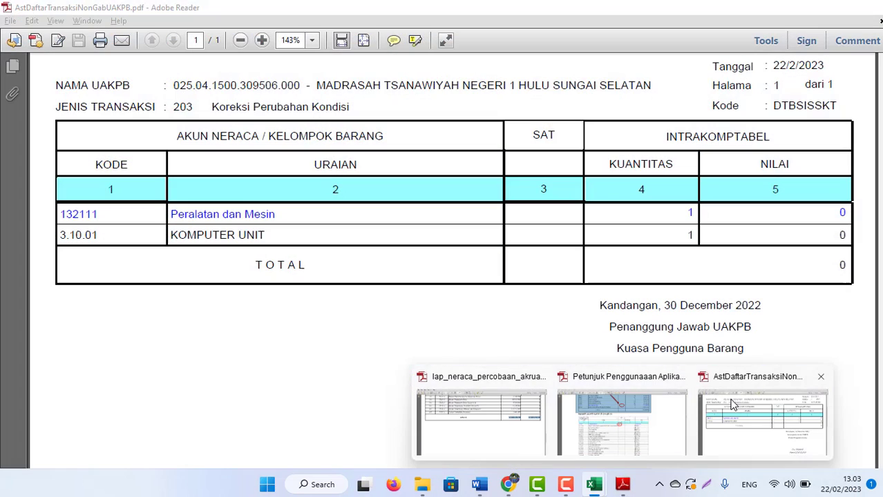
click(732, 404)
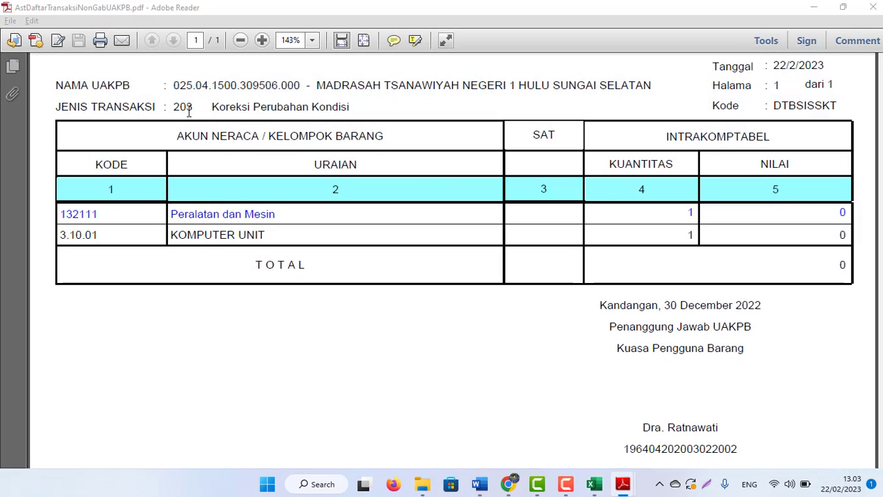
key(alt+Tab)
text(203)
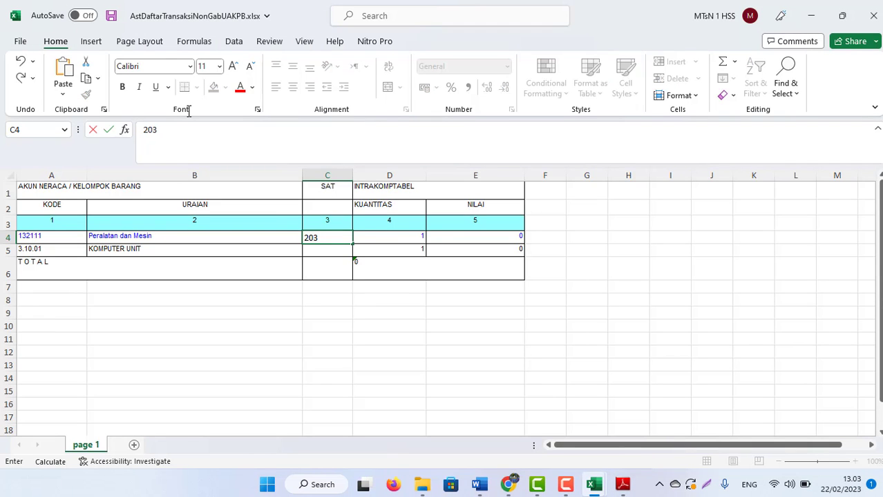
key(Tab)
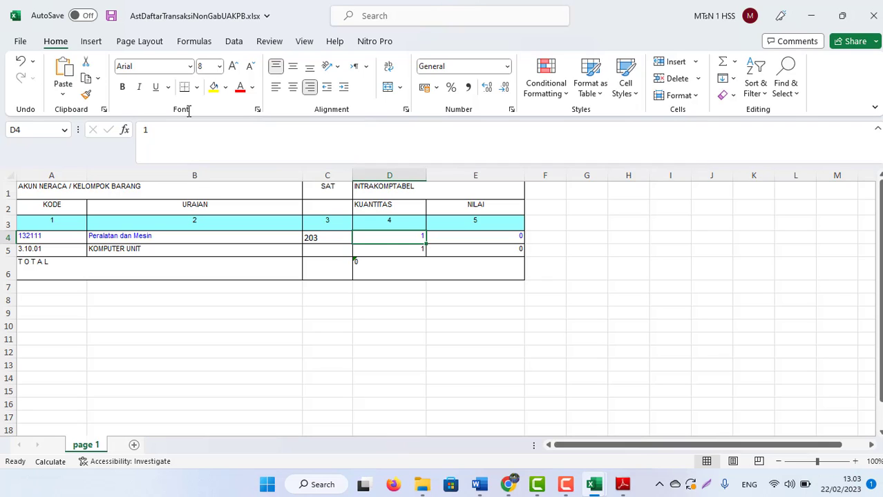
key(shift+Down)
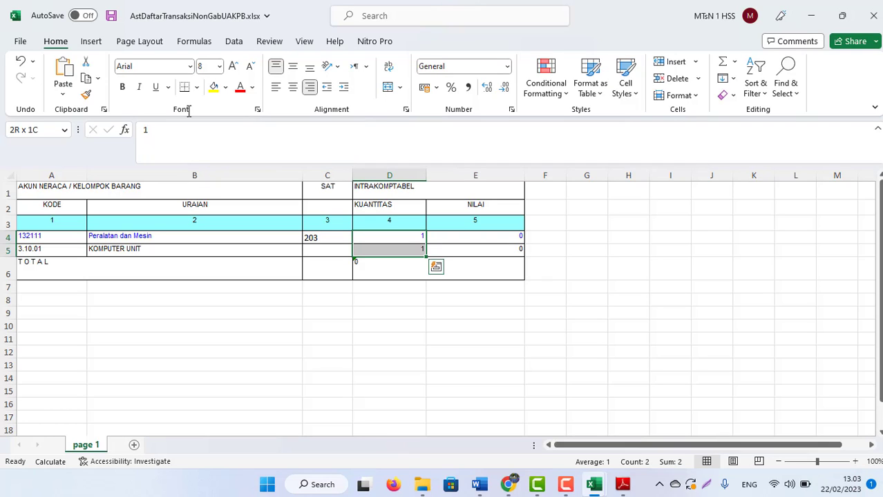
key(Delete)
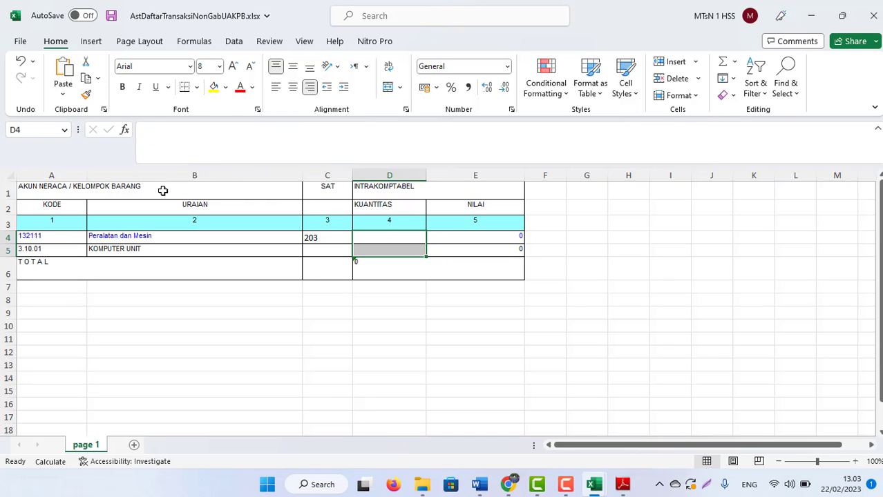
Step: Delete the AKUN NERACA / KELOMPOK BARANG header row and unmerge the TOTAL cell
click(3, 190)
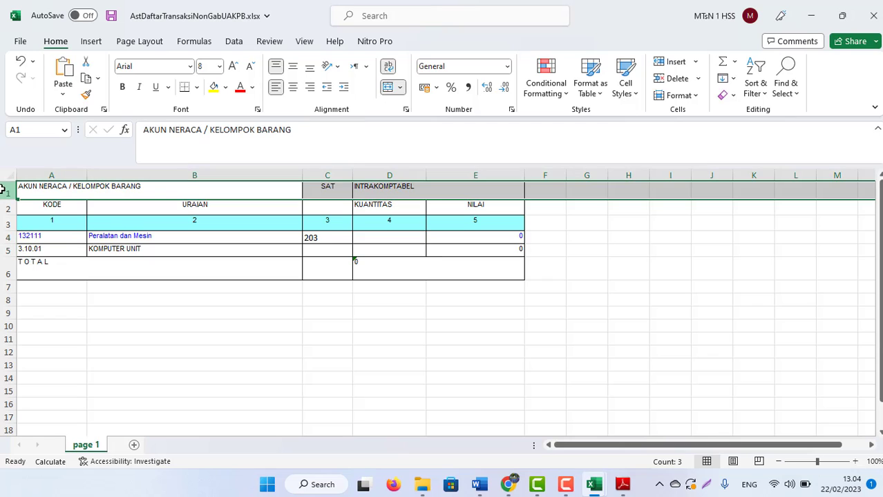
click(675, 79)
click(266, 260)
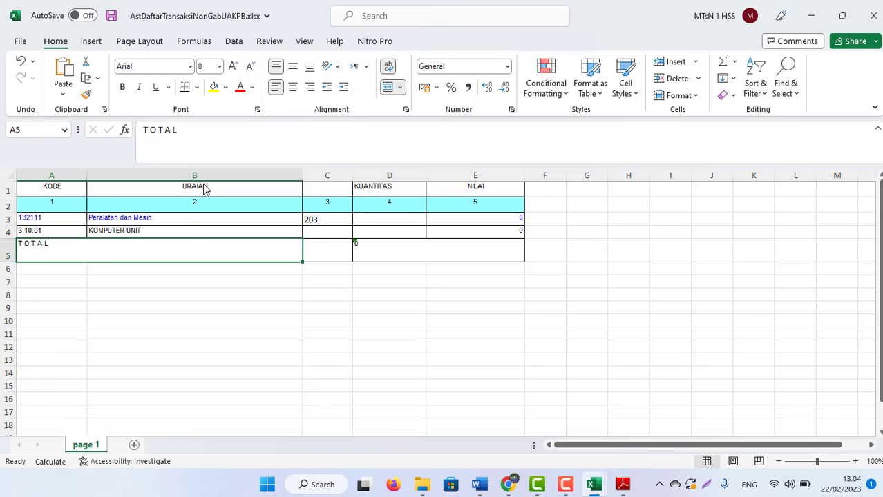
right_click(351, 240)
key(Escape)
click(386, 87)
click(300, 291)
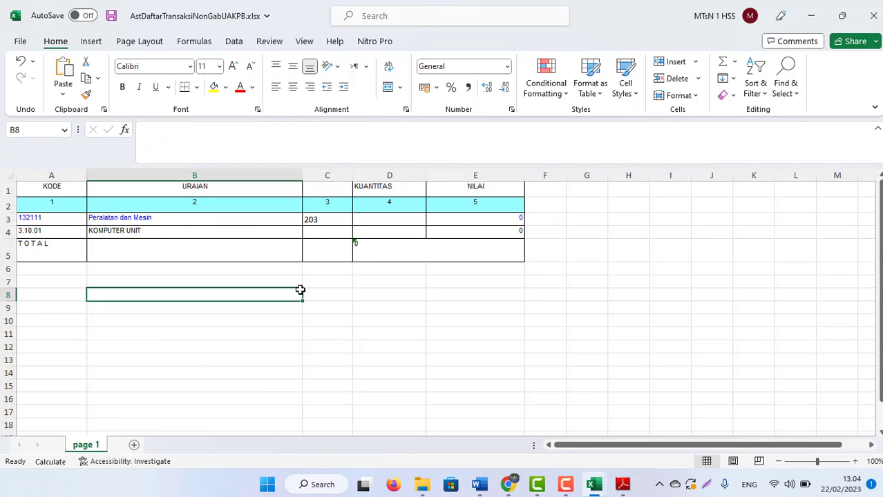
click(396, 260)
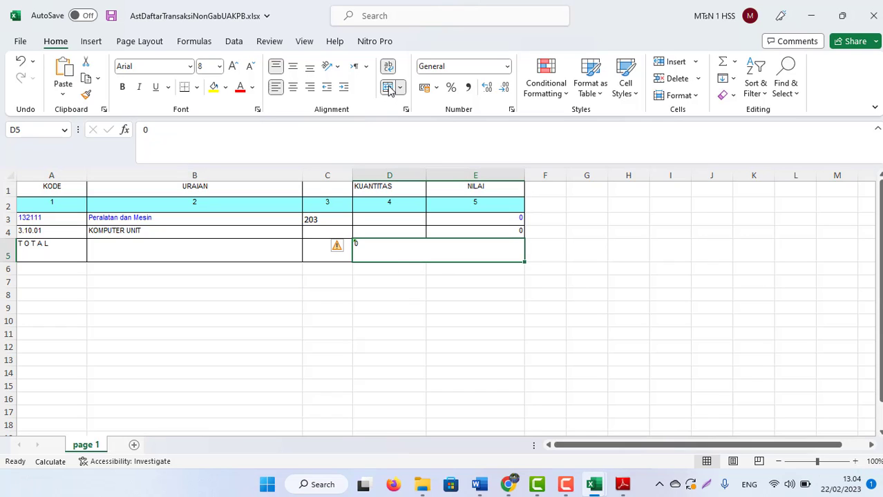
shift+click(460, 245)
click(452, 224)
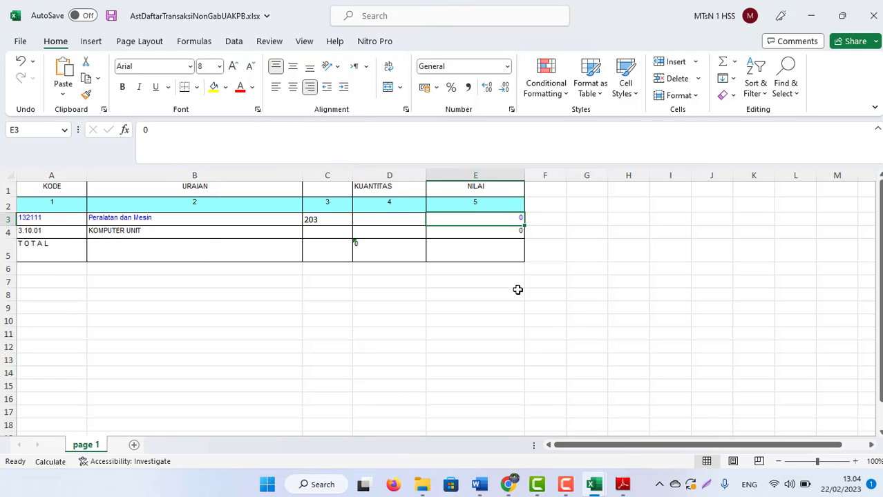
mouse_move(623, 484)
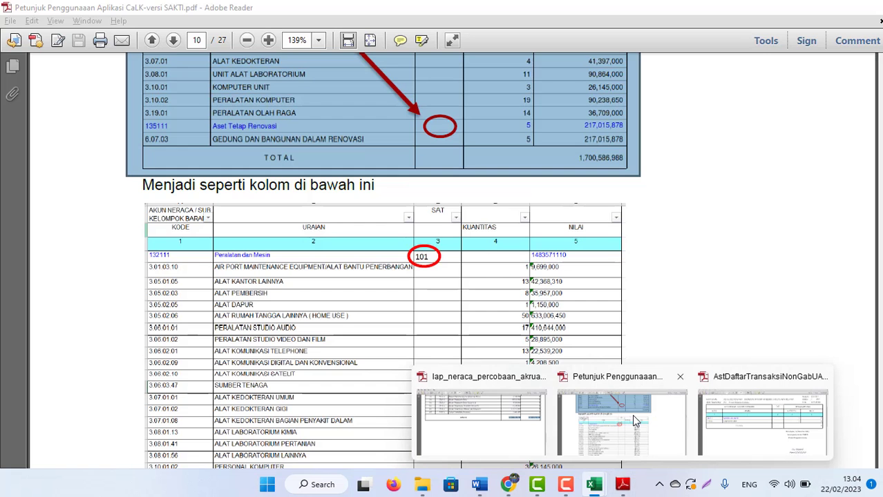
Step: Scroll the CaLK user guide to page 11's instructions on filtering blue rows and pasting into CaLK
click(632, 414)
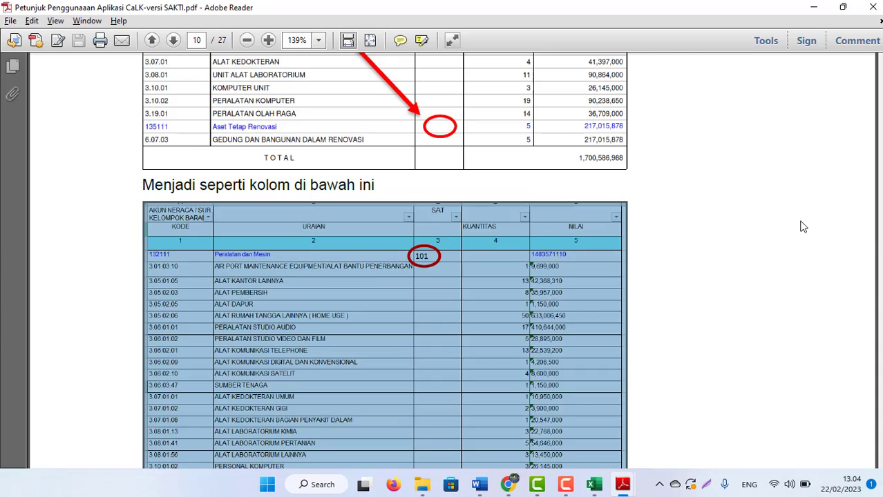
scroll(572, 313, down, 1)
scroll(572, 313, down, 1)
scroll(572, 313, down, 1)
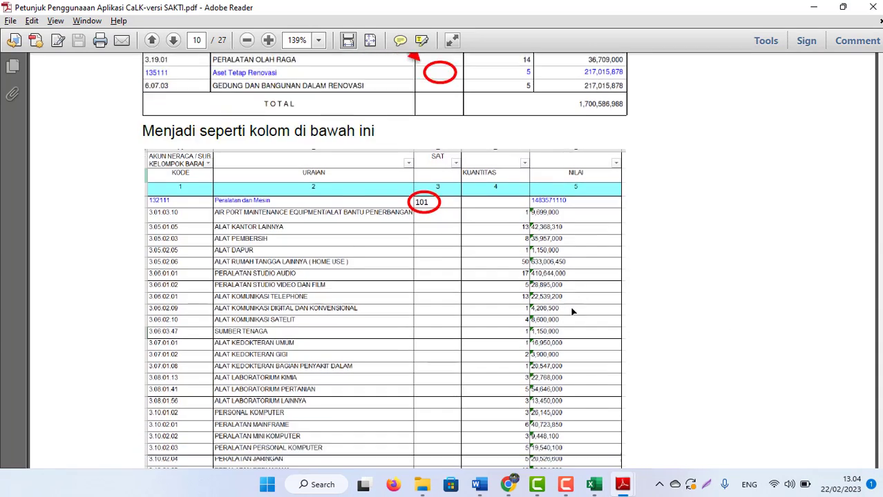
scroll(572, 313, down, 5)
scroll(572, 313, down, 5)
scroll(572, 312, down, 5)
scroll(572, 313, up, 2)
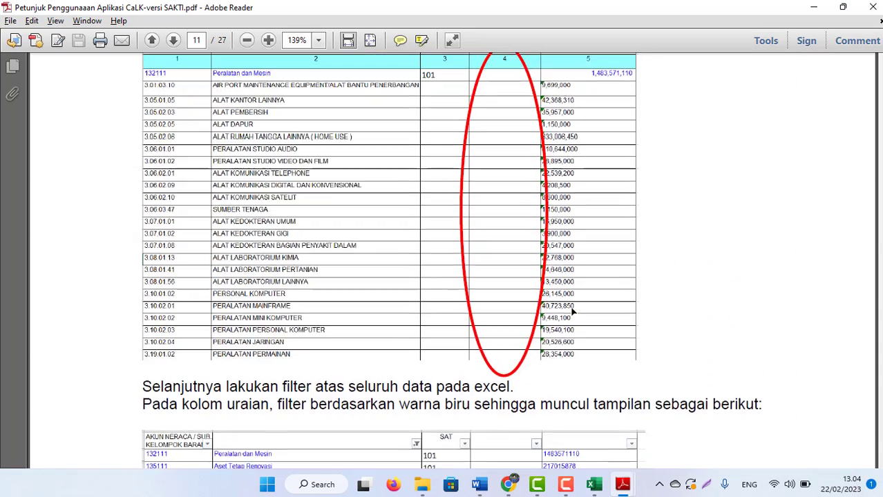
scroll(572, 312, up, 1)
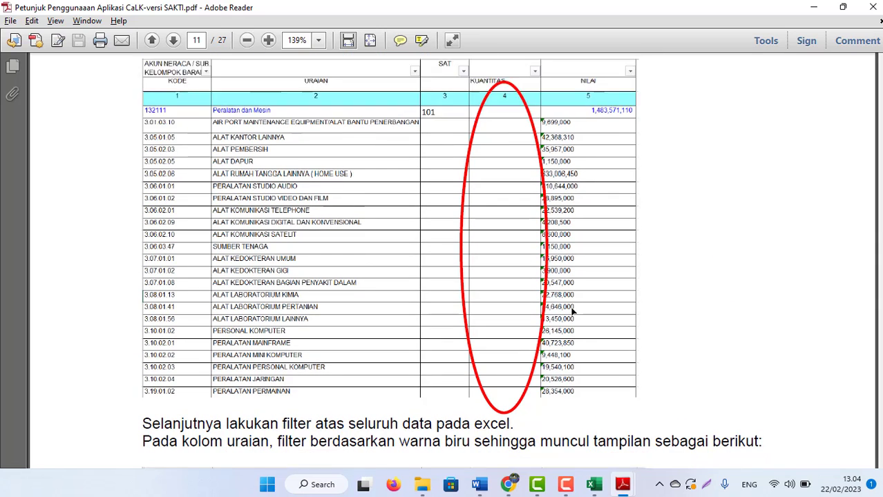
scroll(571, 312, down, 5)
scroll(572, 312, down, 2)
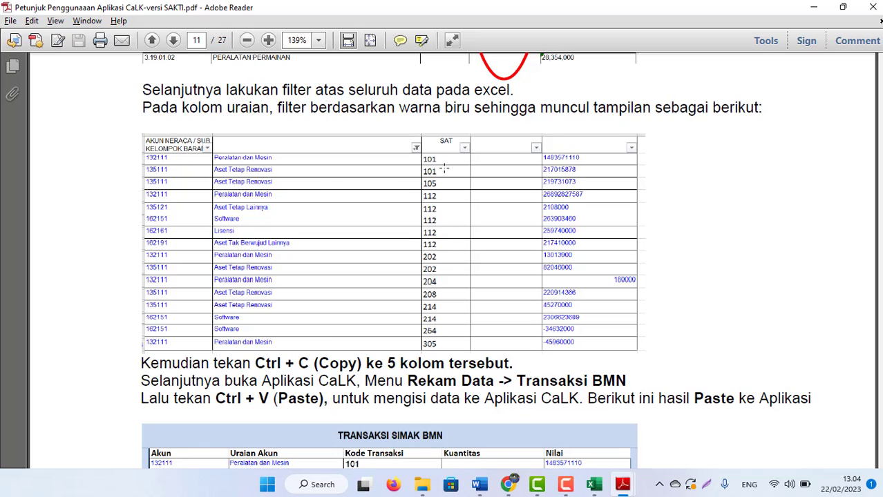
key(alt+Tab)
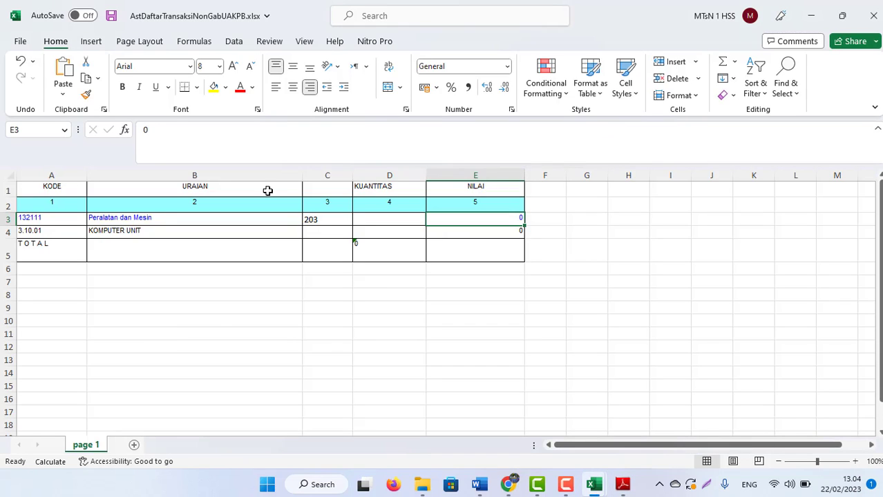
click(158, 217)
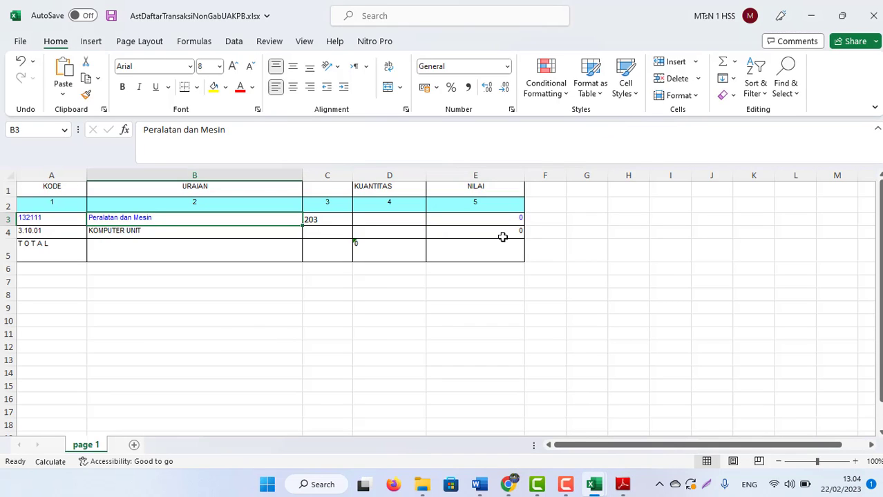
click(322, 172)
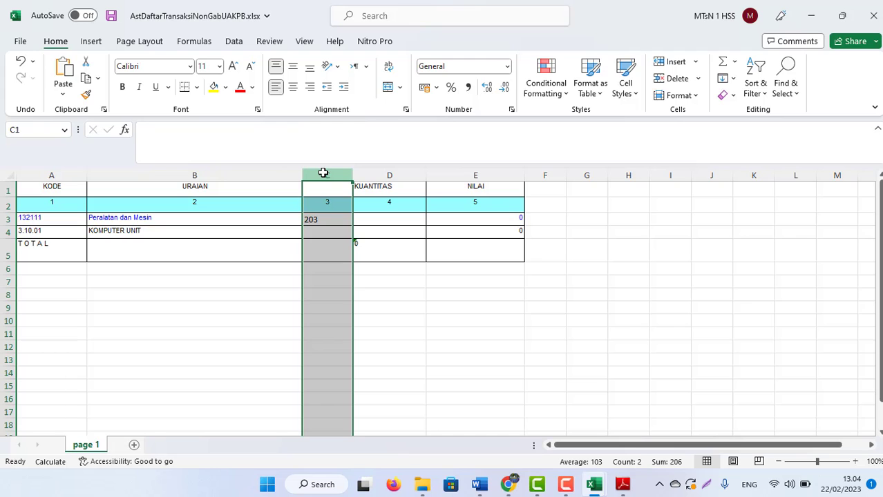
key(alt+Tab)
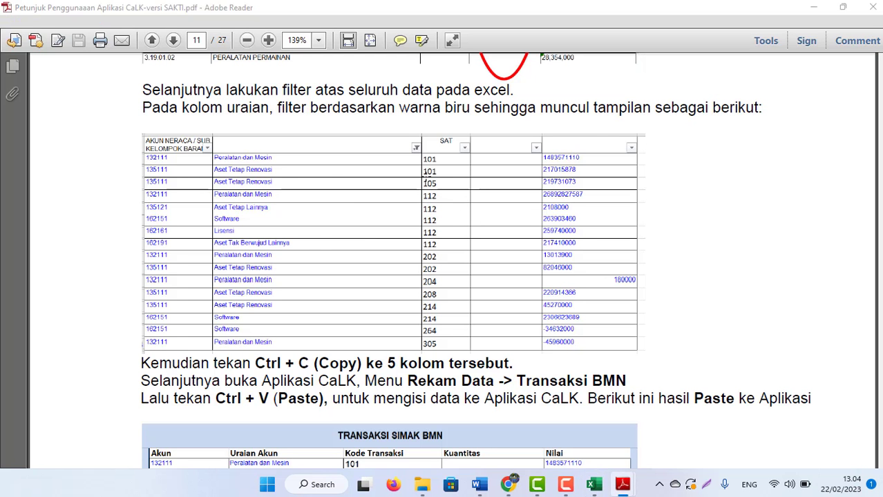
key(alt+Tab)
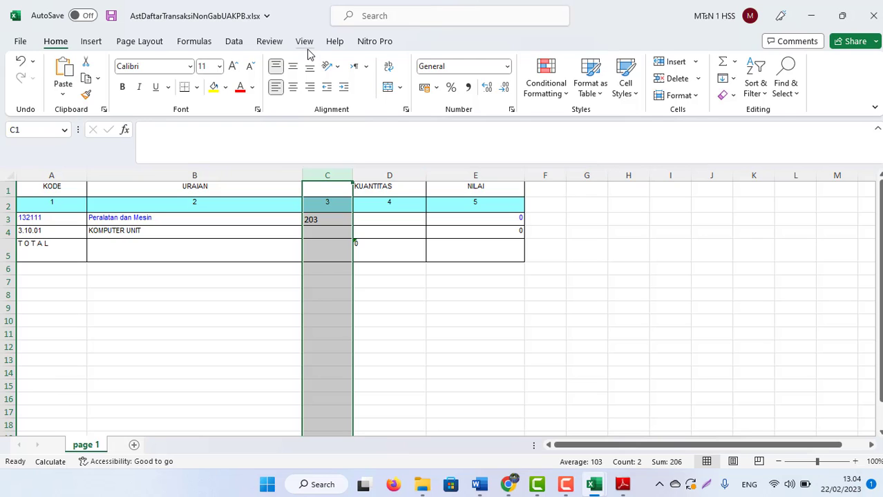
click(310, 54)
click(642, 228)
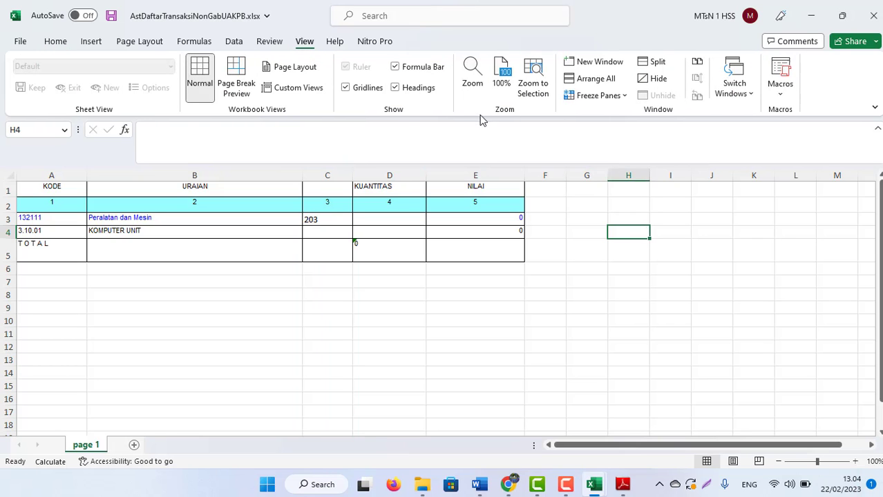
click(240, 43)
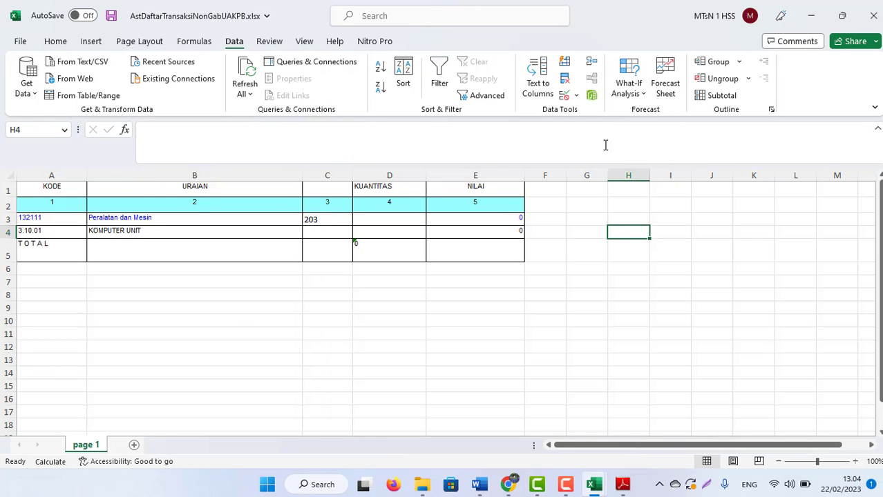
click(440, 74)
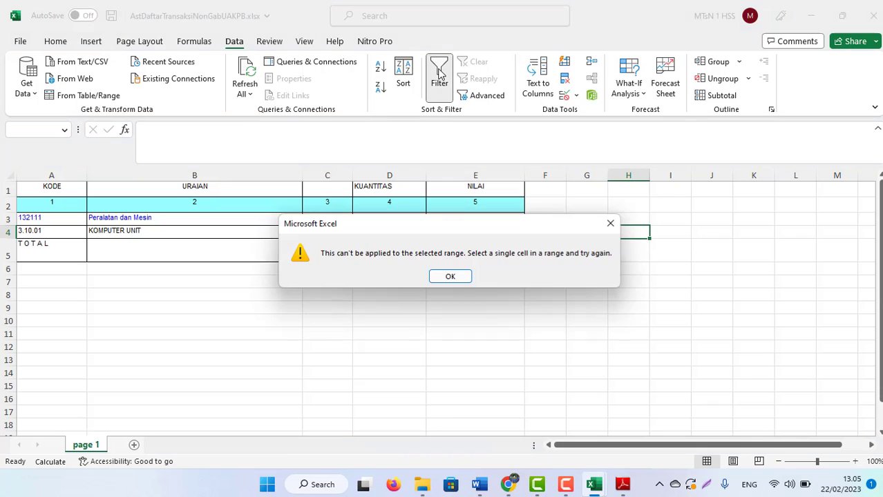
click(451, 276)
click(373, 304)
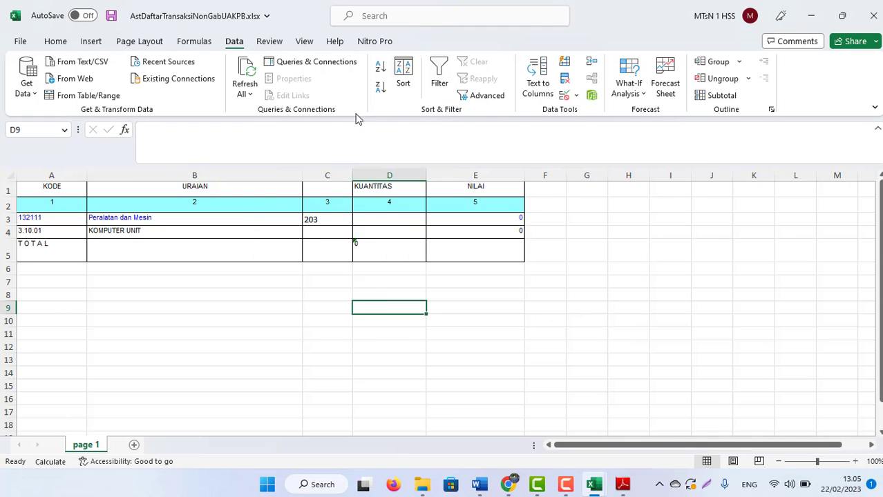
click(231, 200)
Step: Filter column 3 to exclude (Blanks) so only the 203 row shows, then copy A3:E3
click(439, 74)
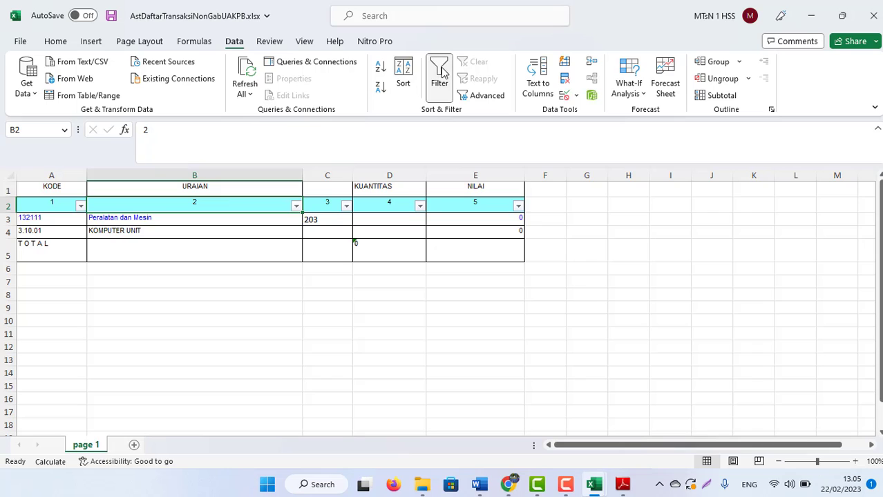
click(347, 206)
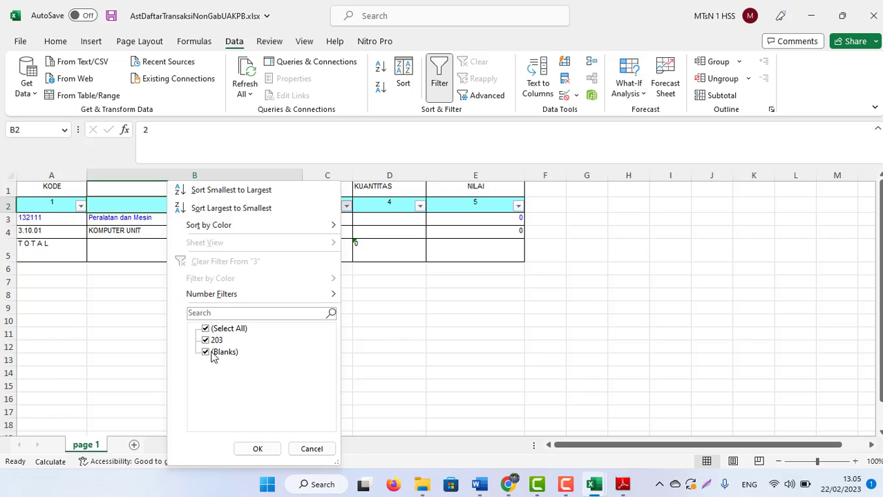
click(213, 357)
click(277, 449)
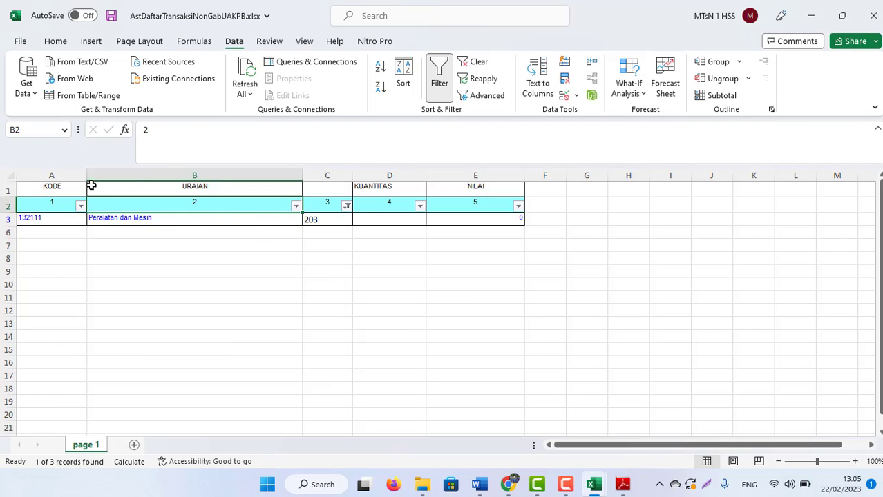
drag(25, 218, 496, 222)
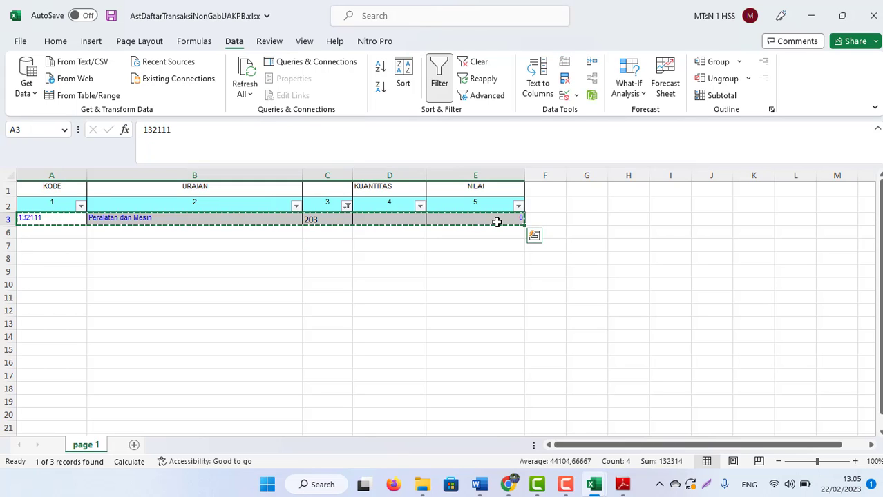
key(ctrl+c)
mouse_move(593, 485)
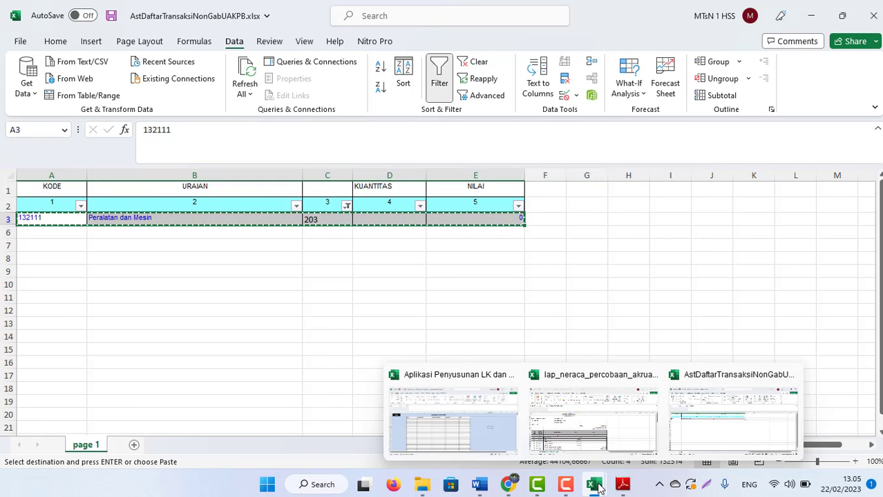
Step: In the CALK workbook, go via REKAM DATA to the TRANSAKSI SIMAK BMN entry table
click(473, 431)
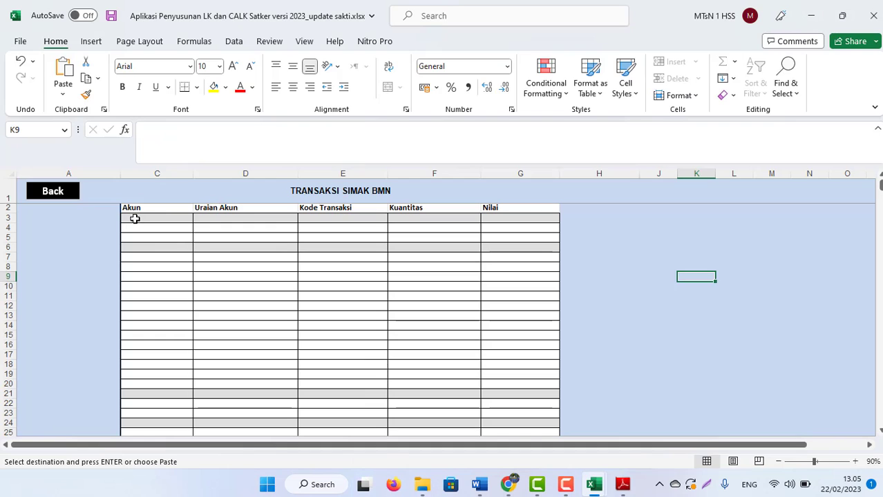
click(134, 217)
click(58, 196)
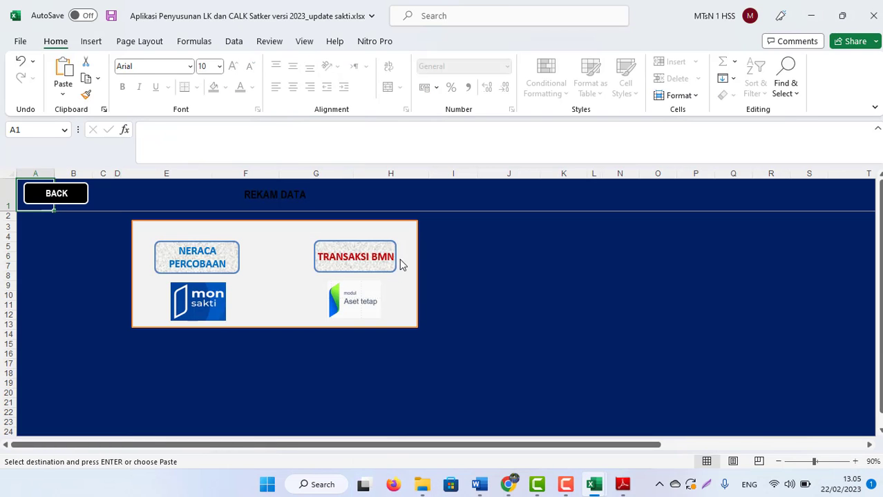
click(356, 259)
key(Down)
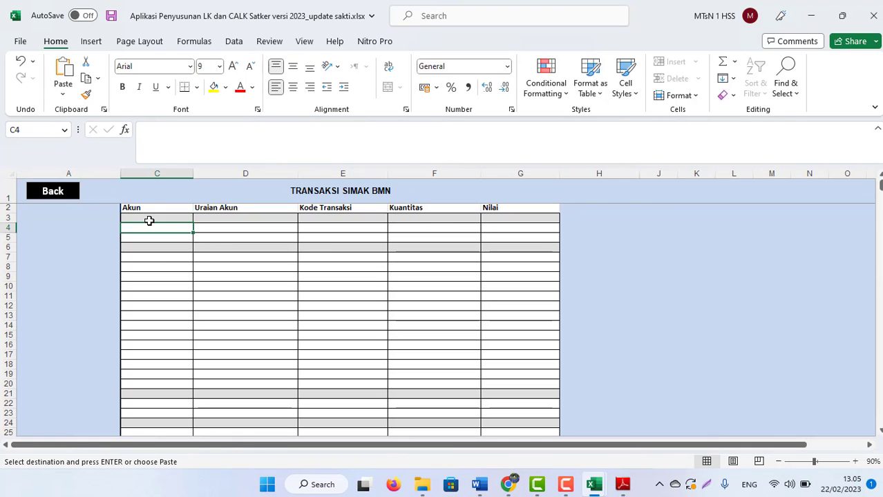
key(Up)
key(Up)
key(Down)
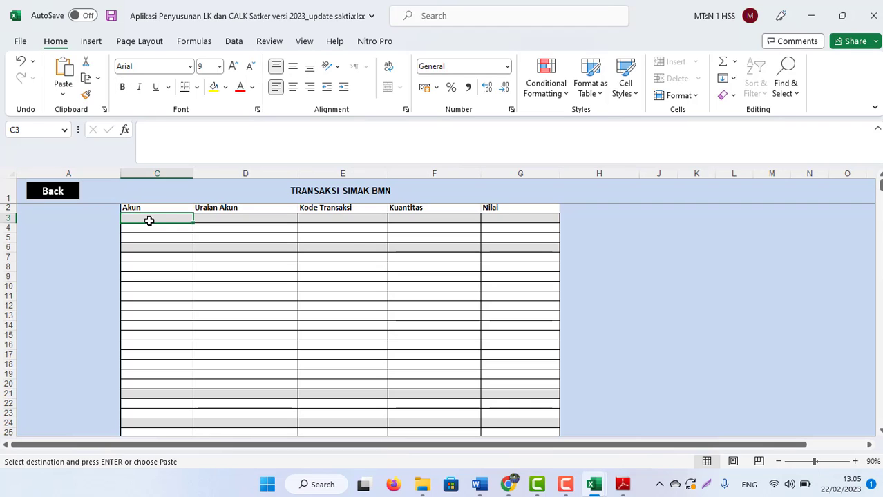
Step: Paste the copied 132111 Peralatan dan Mesin 203 row into the first Akun cell and save
right_click(139, 218)
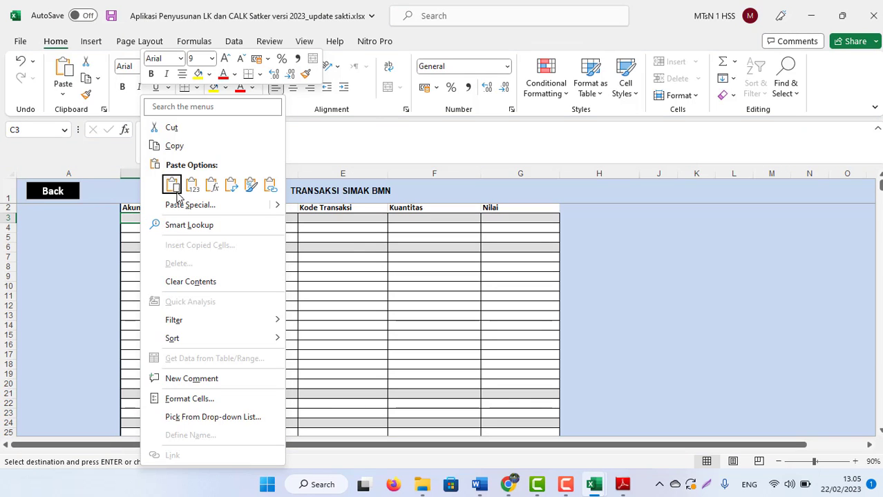
click(173, 181)
click(236, 323)
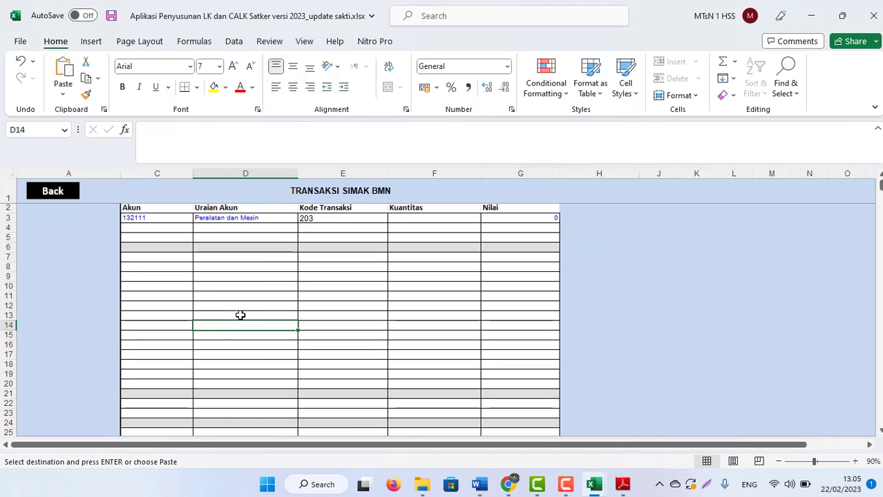
key(ctrl+s)
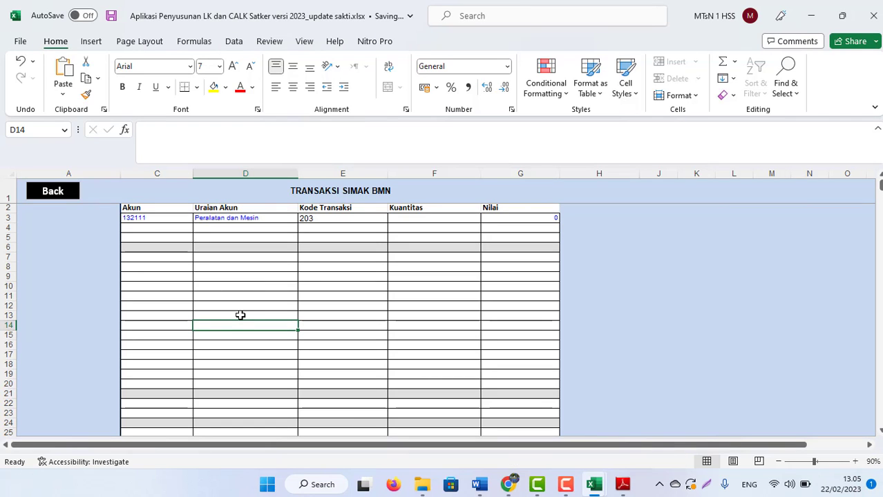
click(427, 218)
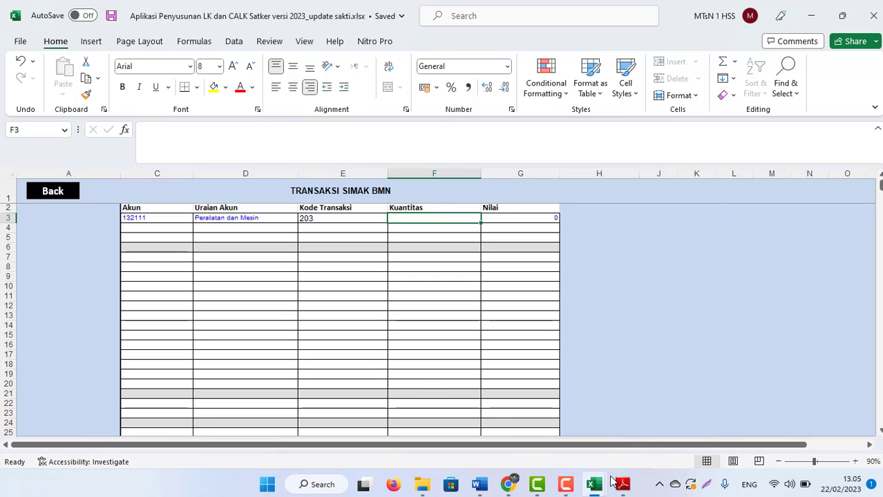
mouse_move(622, 485)
click(623, 434)
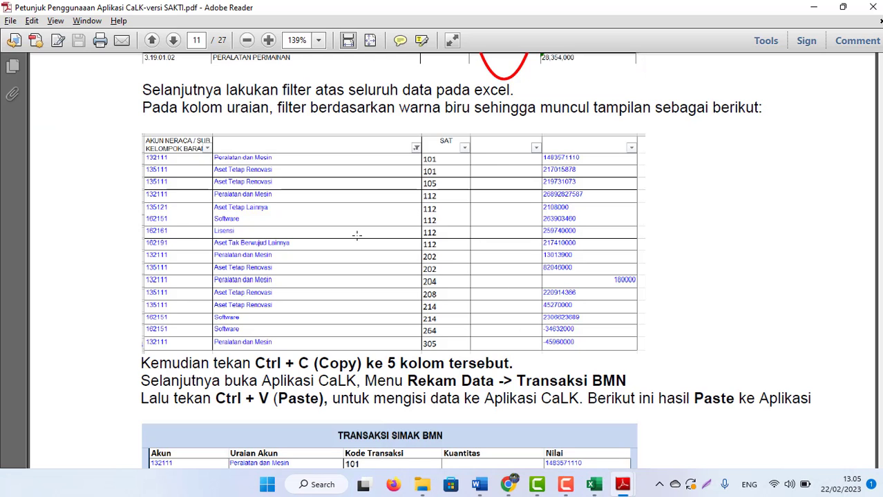
key(alt+Tab)
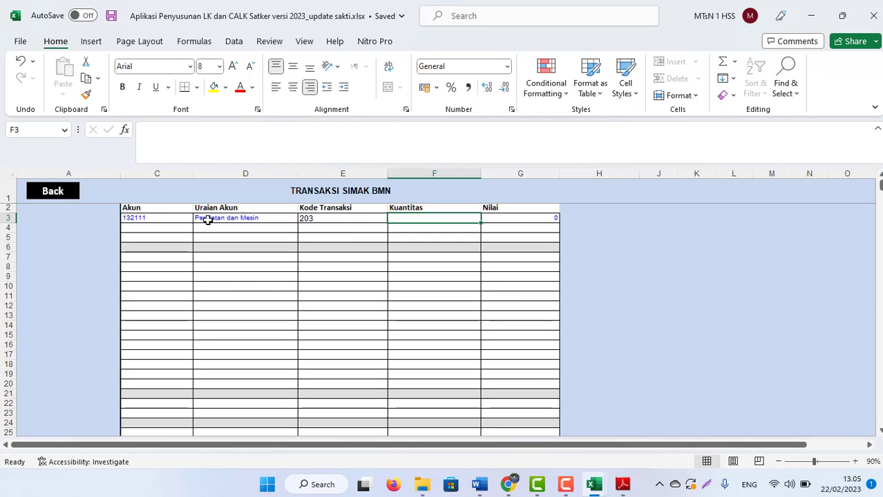
Step: Zoom to 160% and verify the pasted row: 132111, Peralatan dan Mesin, 203, Nilai 0
click(824, 462)
click(373, 285)
key(Up)
key(Left)
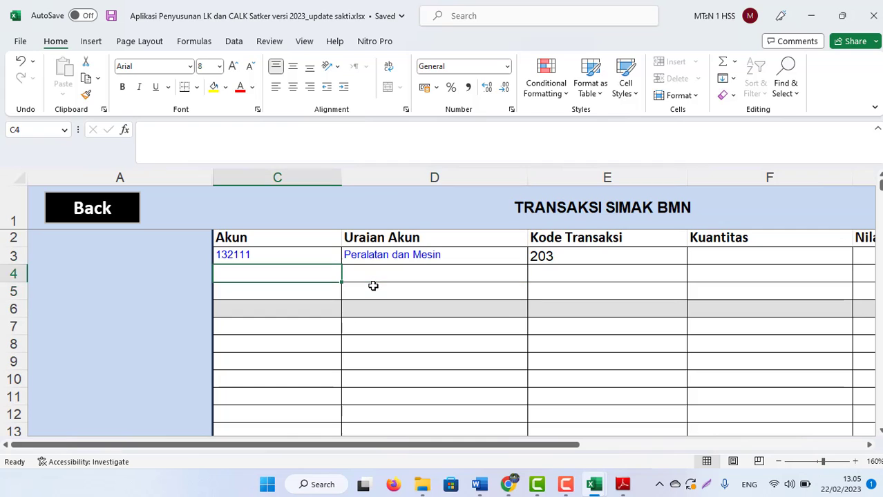
key(Up)
key(Right)
key(Right)
key(Right)
key(Right)
key(Right)
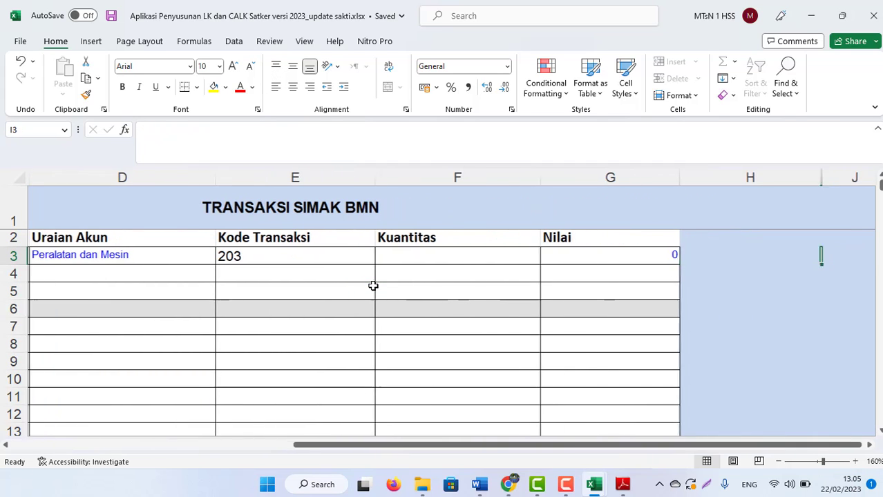
key(Left)
key(Left)
key(Left)
key(Left)
key(Left)
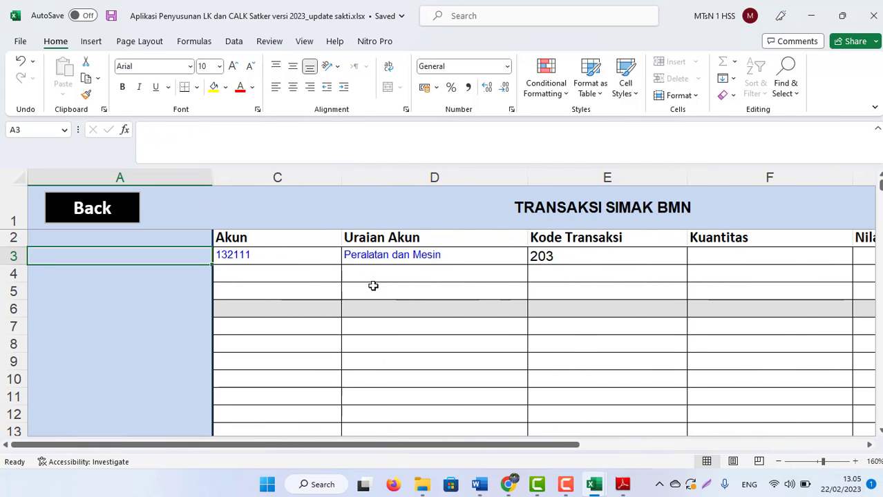
key(Right)
key(Right)
key(Right)
key(Right)
key(Right)
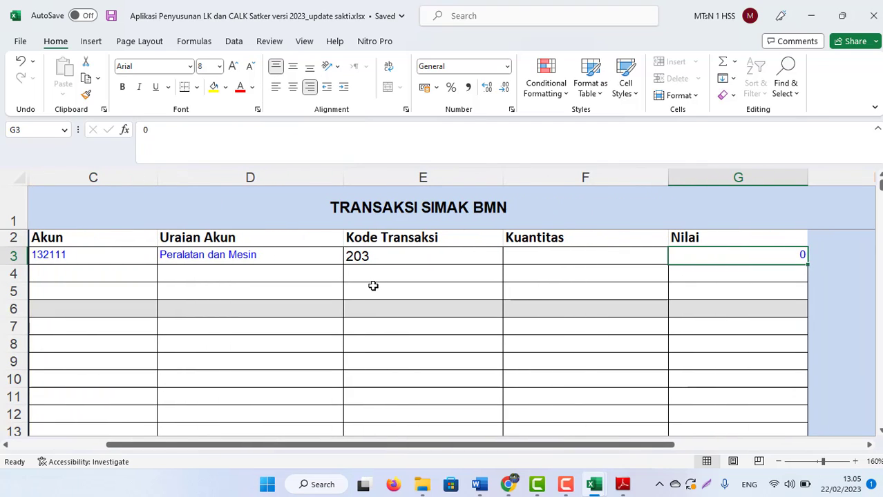
key(Left)
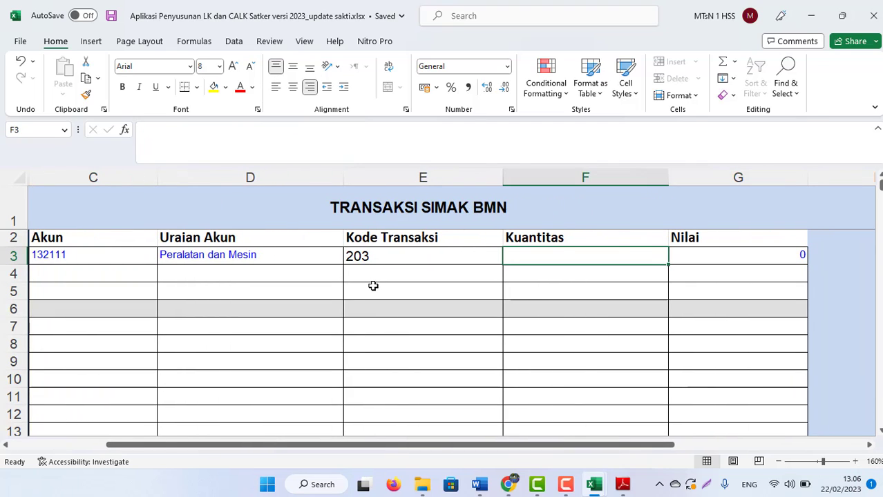
Step: Zoom back to 112% and save the CALK workbook
click(818, 462)
click(456, 283)
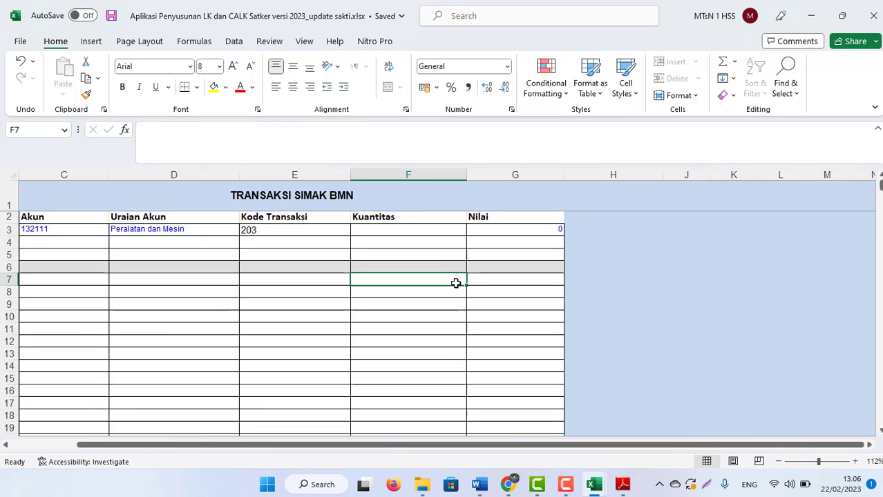
key(Left)
key(Left)
key(Left)
key(Left)
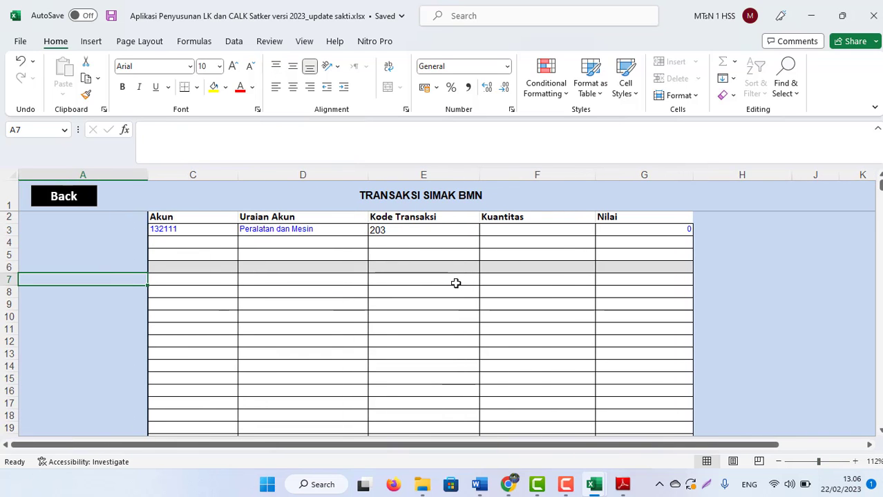
key(ctrl+s)
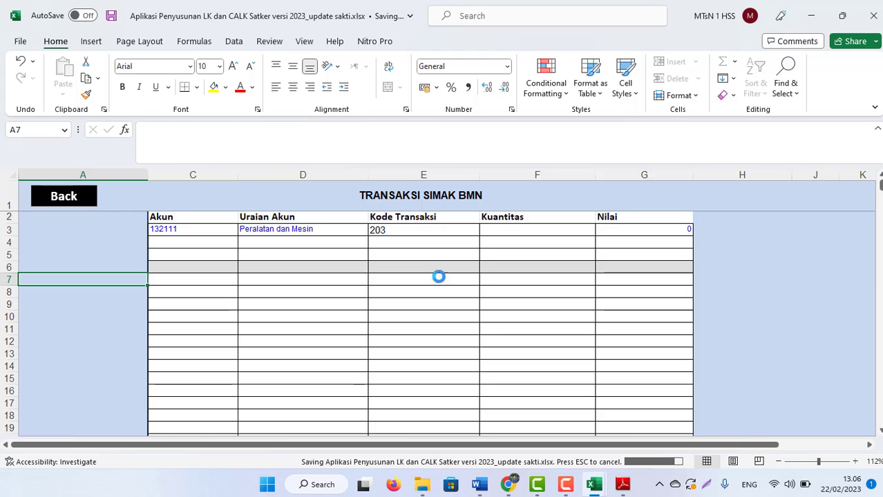
Step: Go back past REKAM DATA and the main menu, then open LRA from ANALISIS LAPORAN KEUANGAN
click(58, 197)
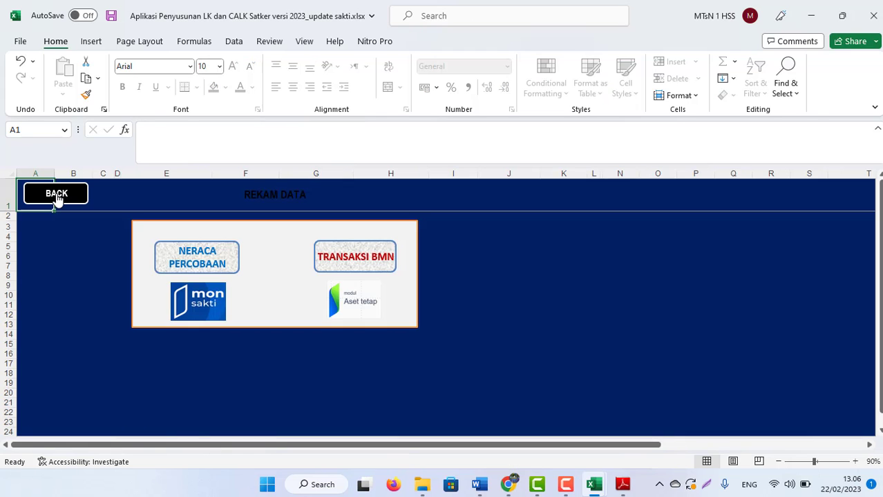
click(57, 195)
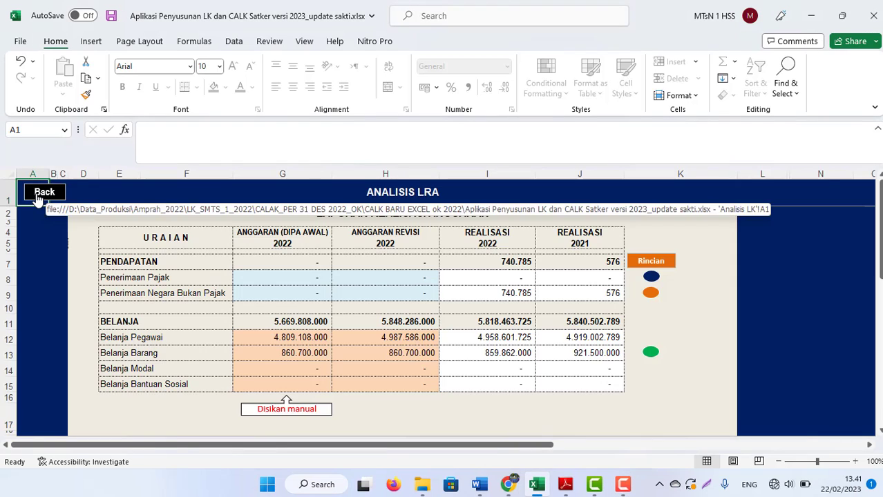
click(38, 198)
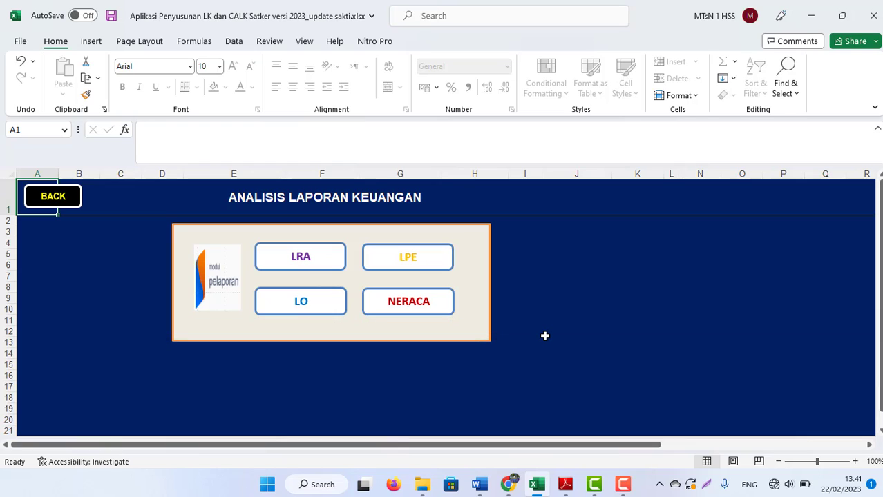
click(304, 259)
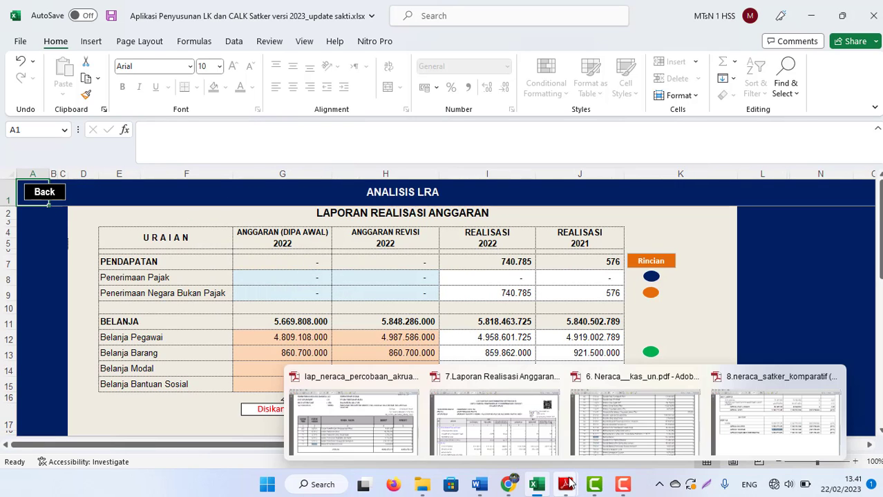
mouse_move(565, 484)
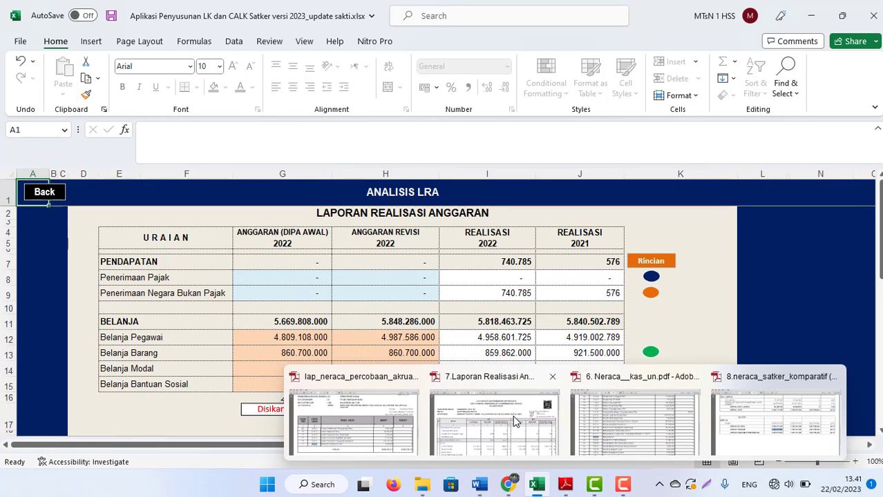
click(515, 421)
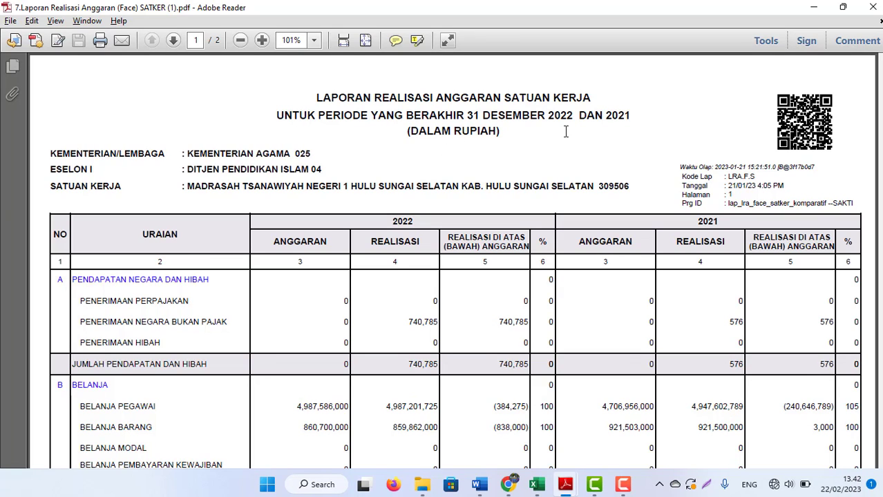
key(alt+Tab)
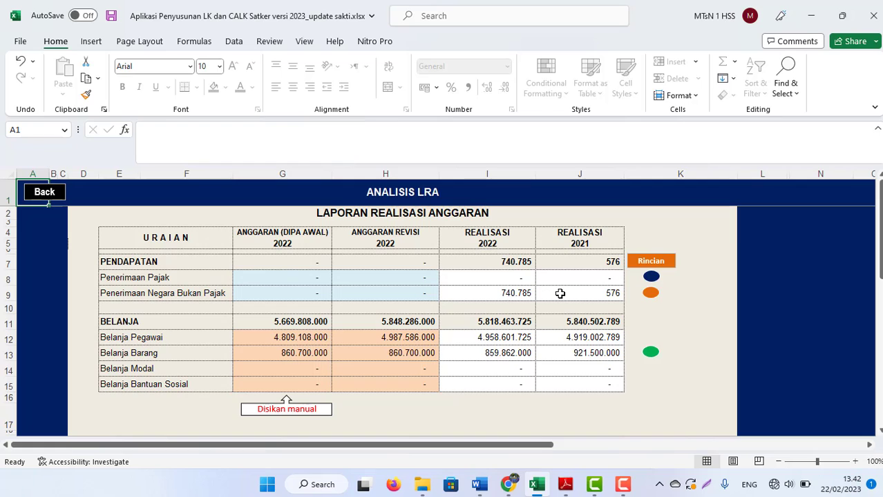
key(alt+Tab)
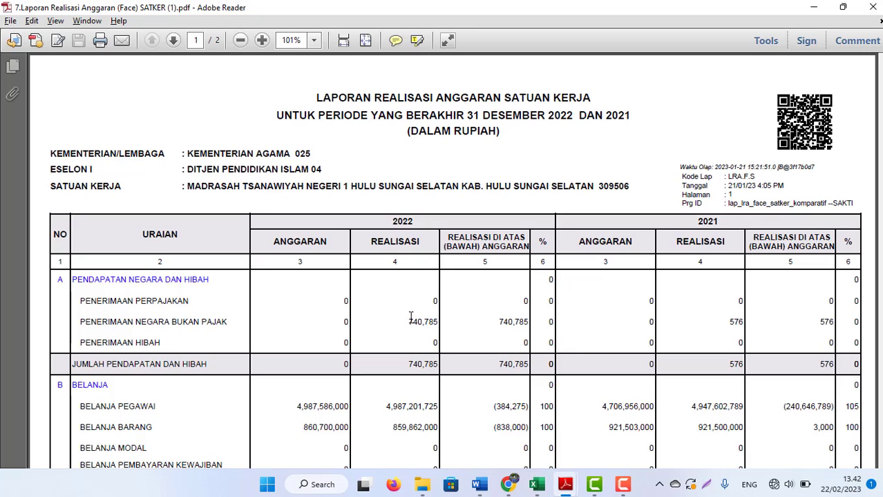
double_click(411, 316)
click(733, 331)
key(alt+Tab)
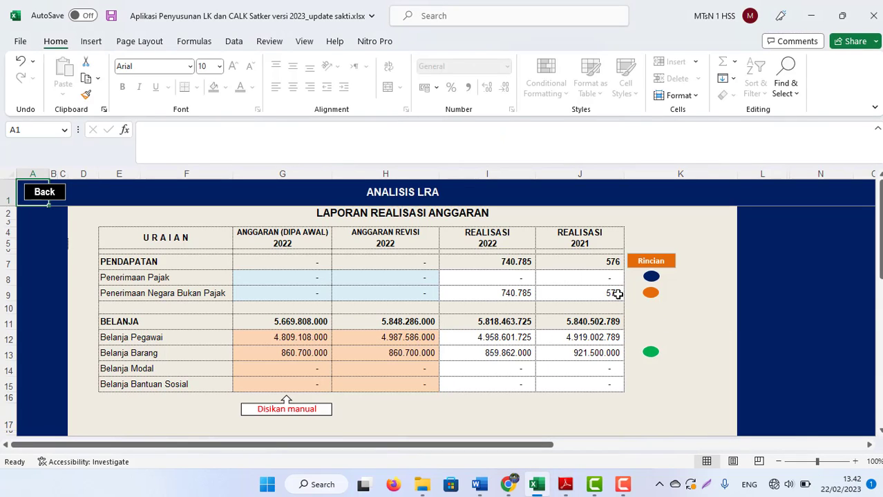
click(277, 343)
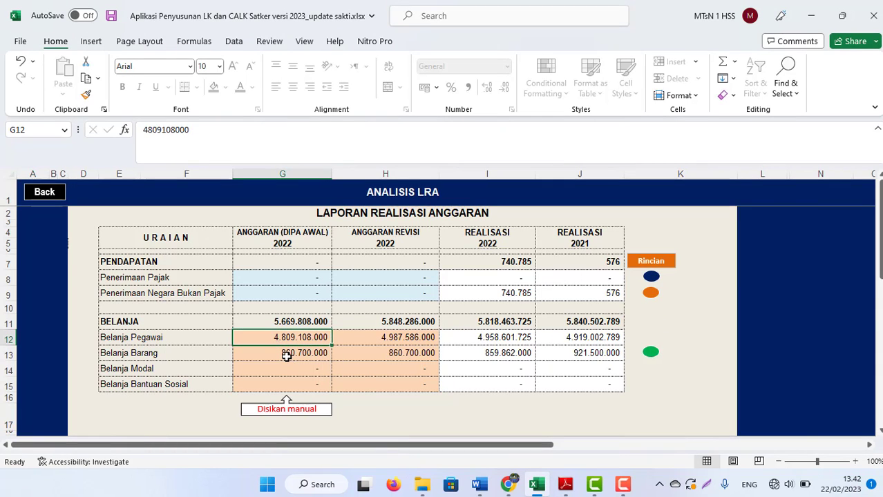
click(286, 356)
drag(290, 337, 289, 352)
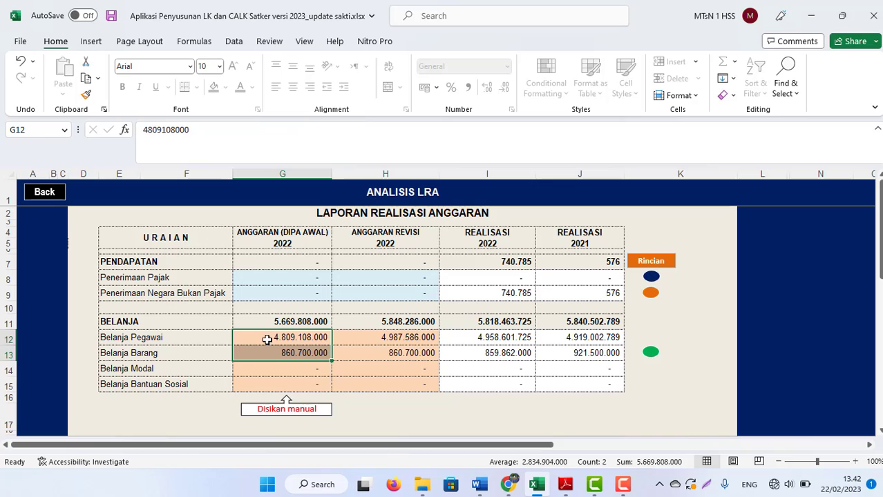
click(384, 339)
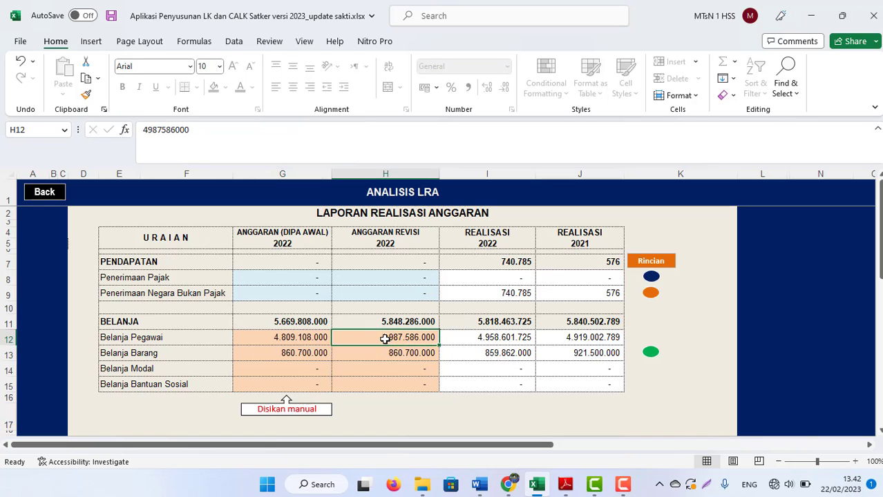
drag(385, 339, 384, 353)
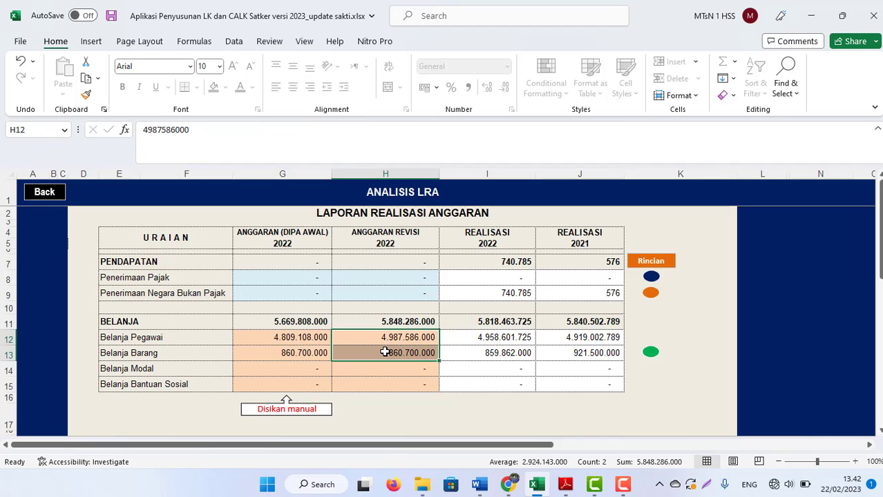
key(alt+Tab)
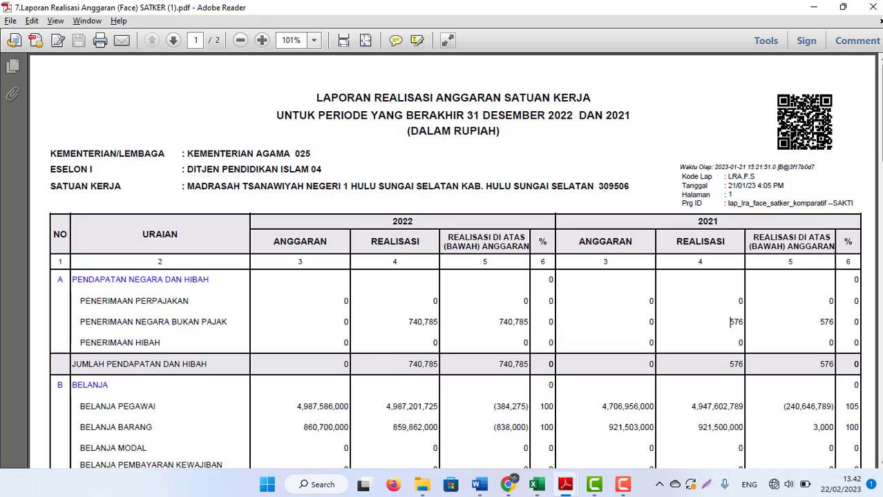
drag(880, 114, 879, 136)
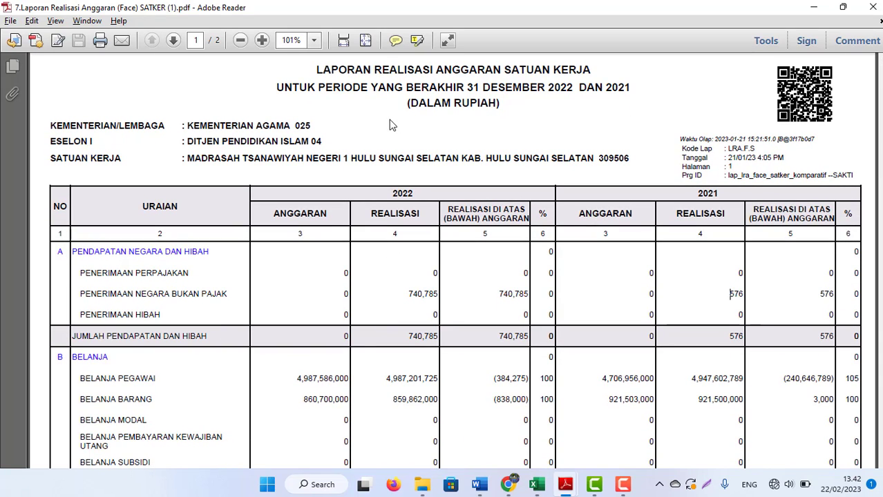
drag(293, 377, 340, 377)
key(alt+Tab)
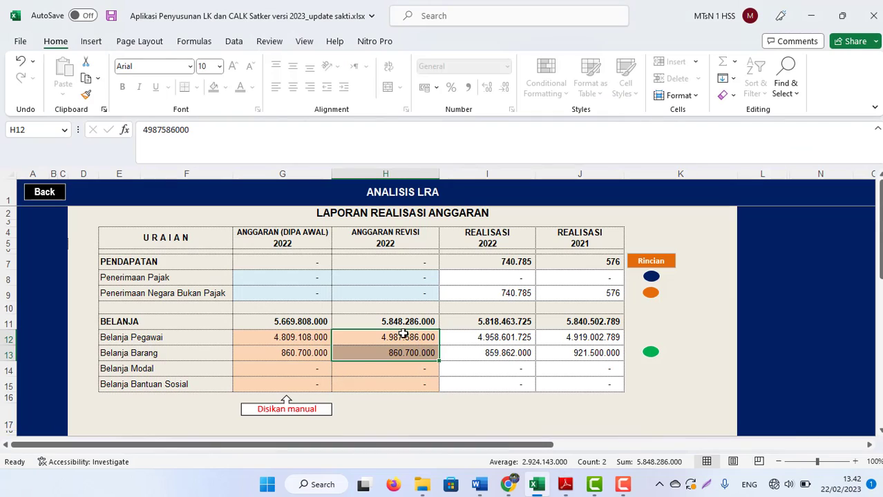
click(401, 355)
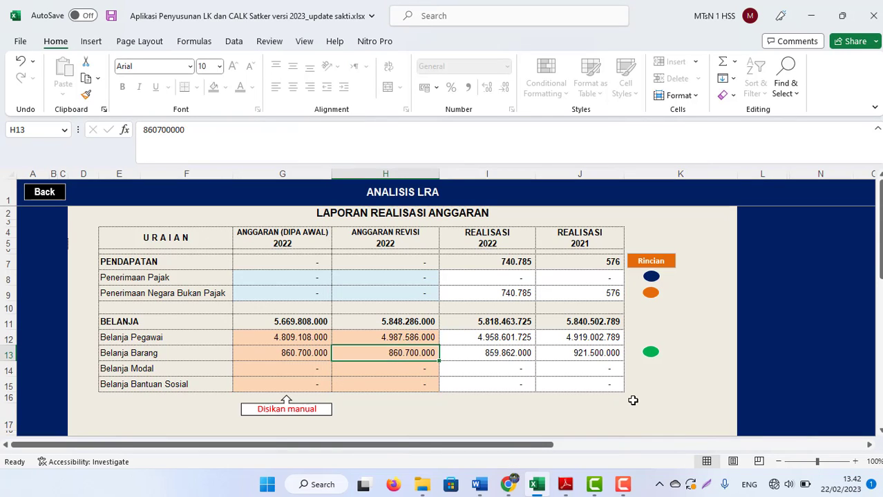
click(497, 337)
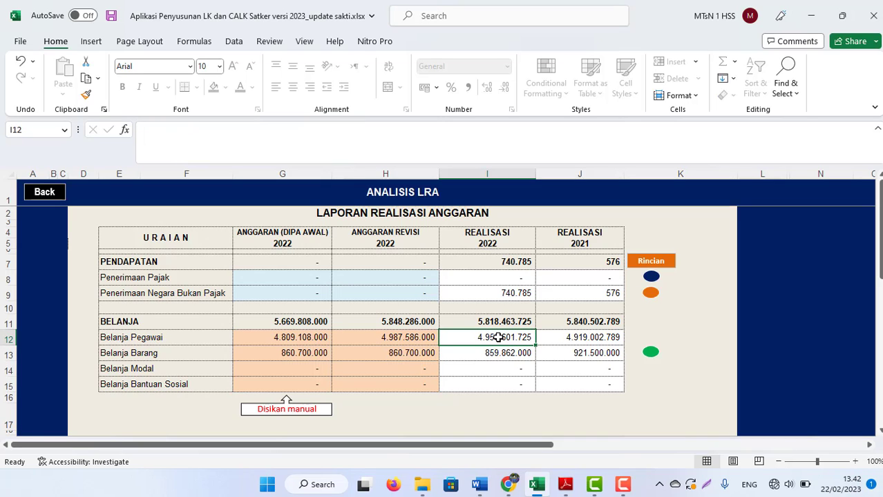
key(alt+Tab)
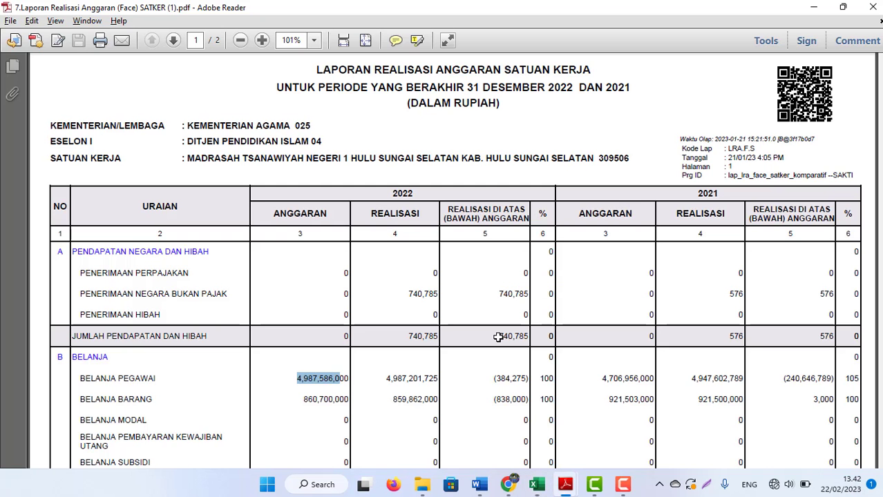
drag(384, 377, 441, 378)
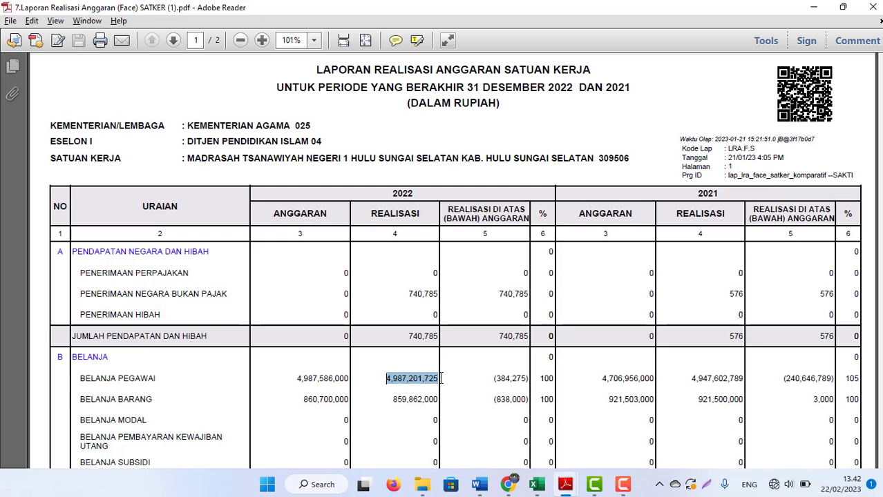
key(alt+Tab)
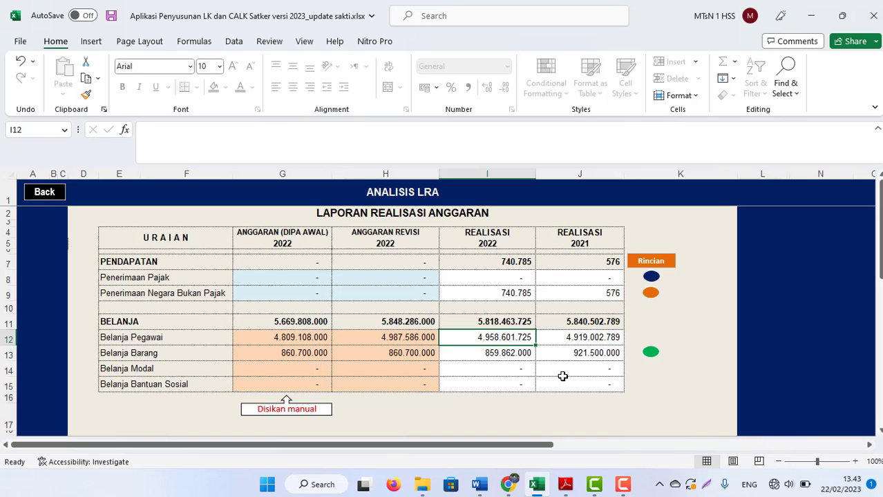
Step: Open the Rincian Belanja sheet, then copy code 512111 (Belanja Uang Honor Tetap) from the Neraca kas PDF
click(652, 356)
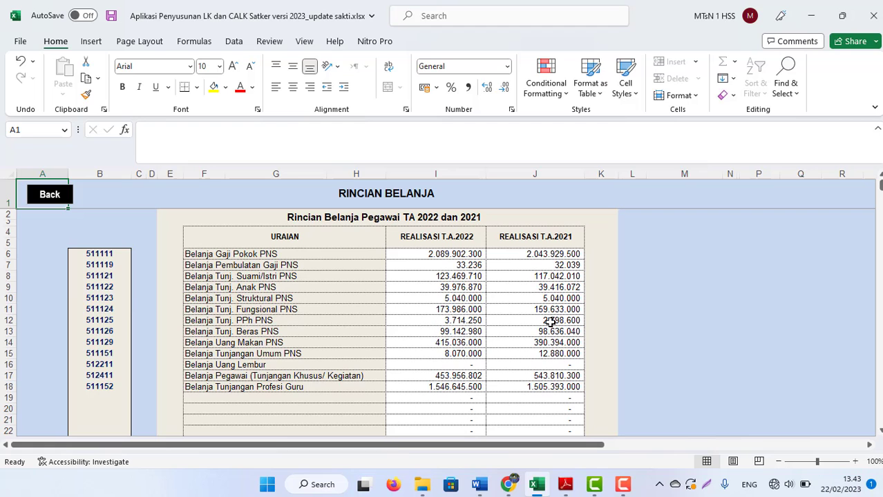
mouse_move(565, 485)
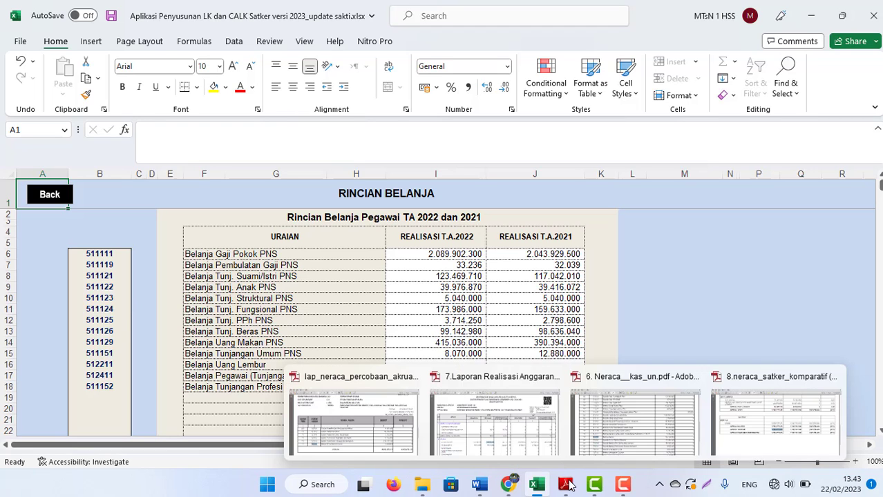
click(645, 414)
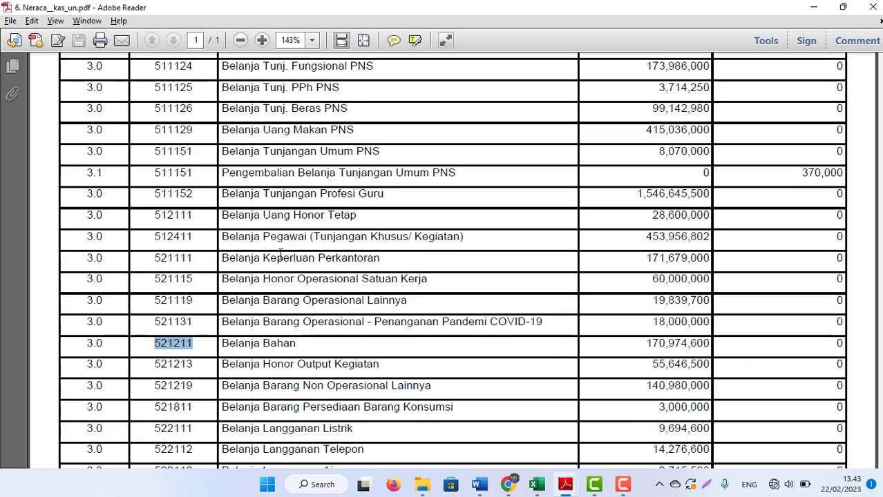
drag(154, 192, 317, 195)
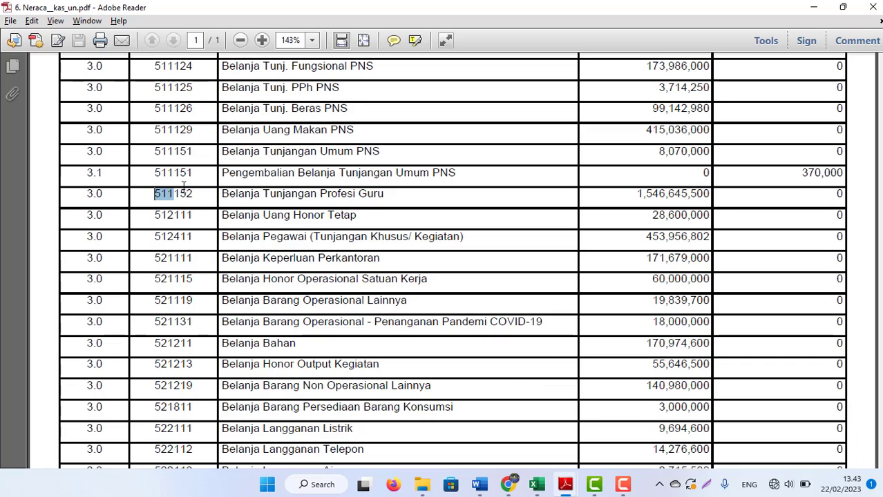
click(182, 215)
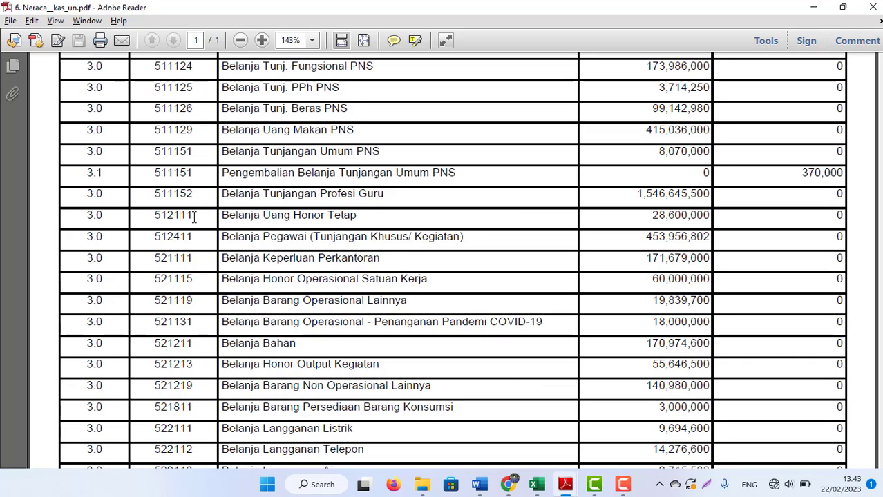
drag(194, 216, 152, 217)
key(ctrl+c)
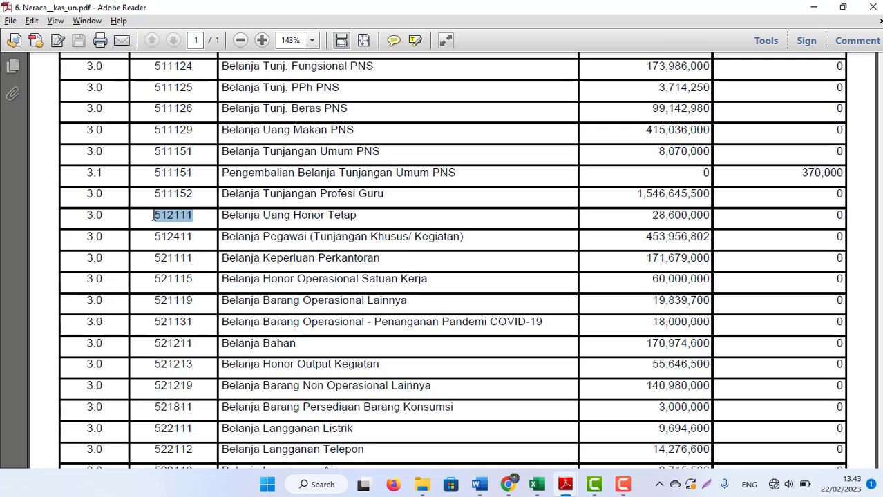
key(alt+Tab)
Step: Paste 512111 as plain text into B19 of Rincian Belanja, save, and return to ANALISIS LRA
click(99, 401)
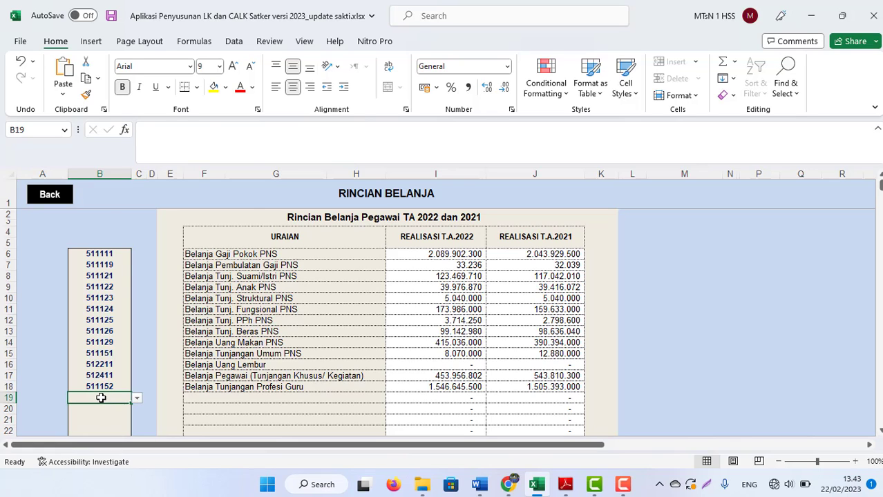
right_click(101, 398)
click(133, 100)
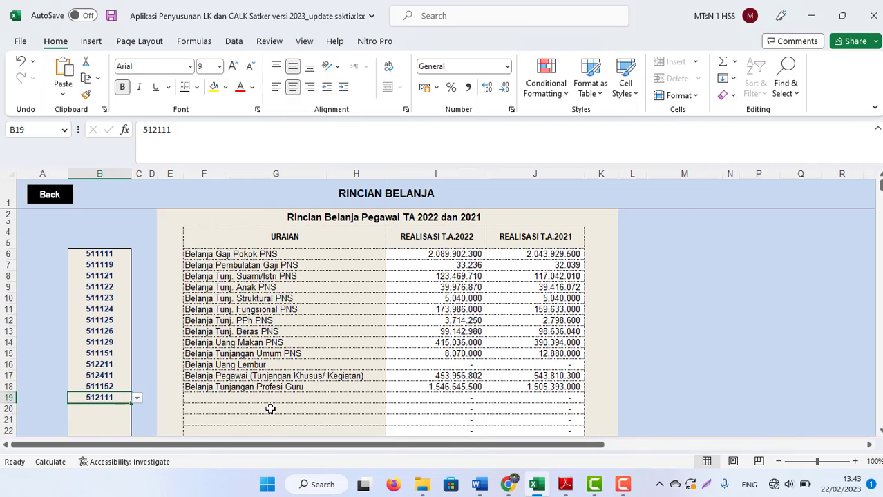
click(270, 408)
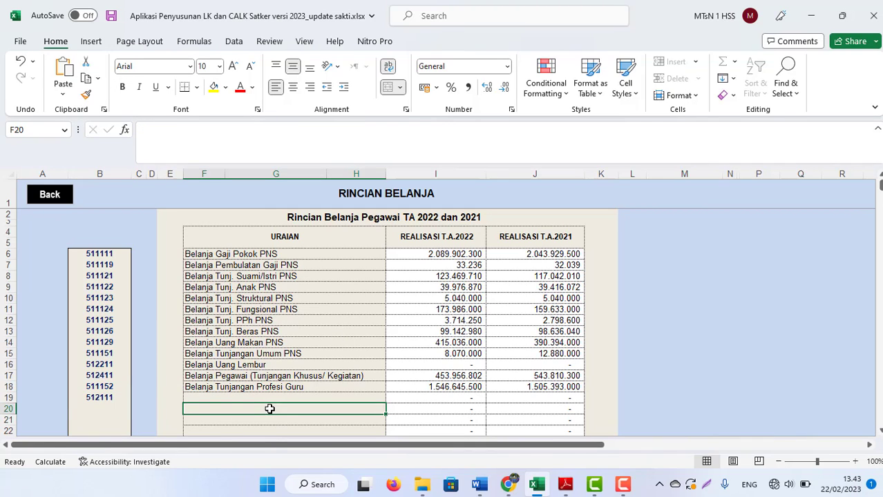
key(ctrl+s)
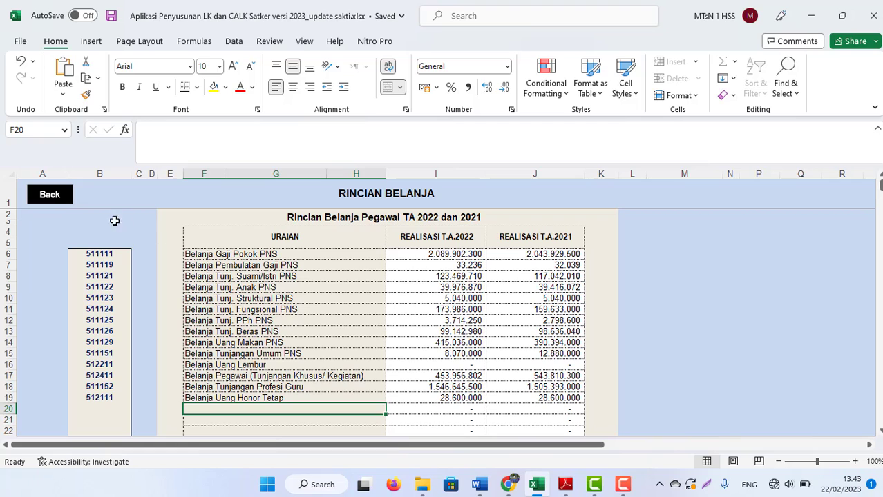
click(55, 198)
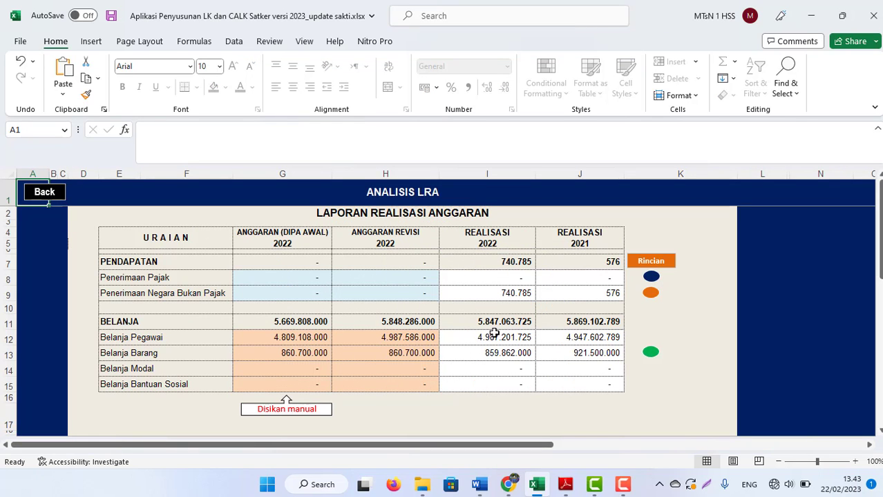
mouse_move(565, 484)
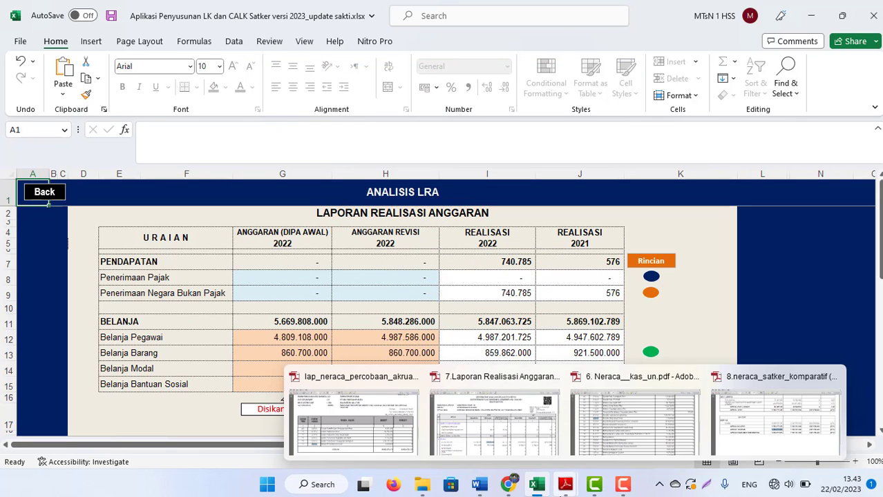
click(474, 384)
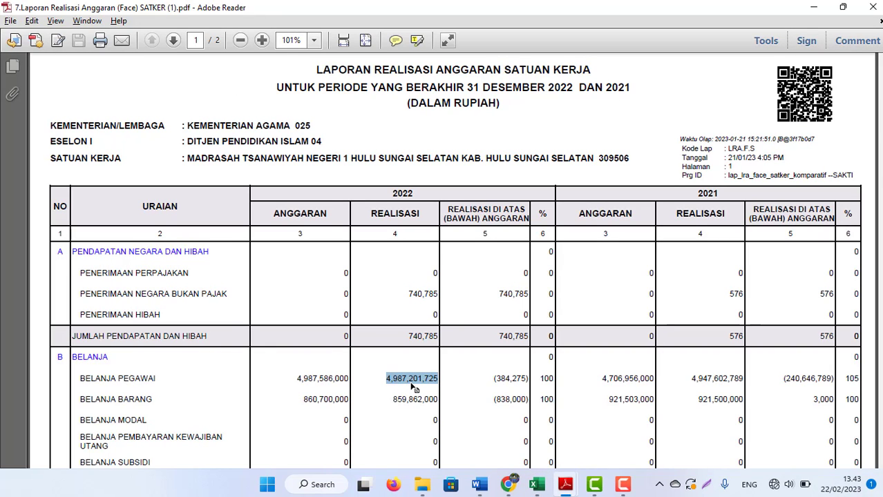
key(alt+Tab)
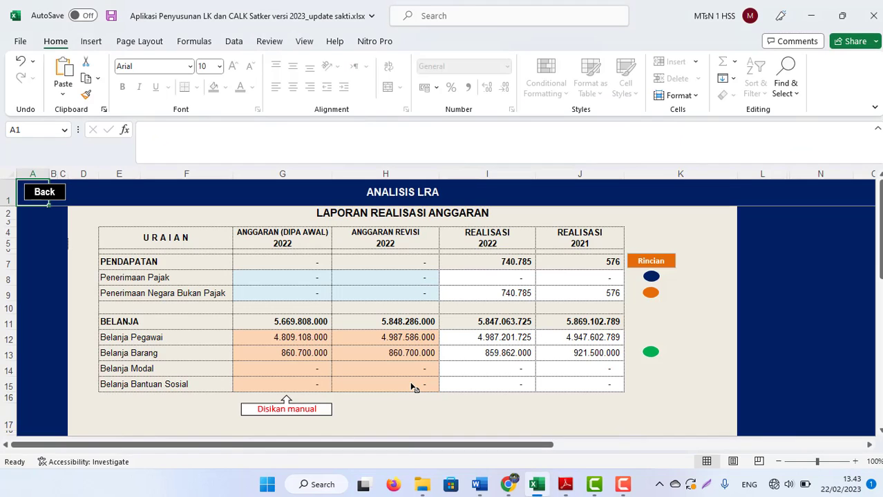
click(389, 355)
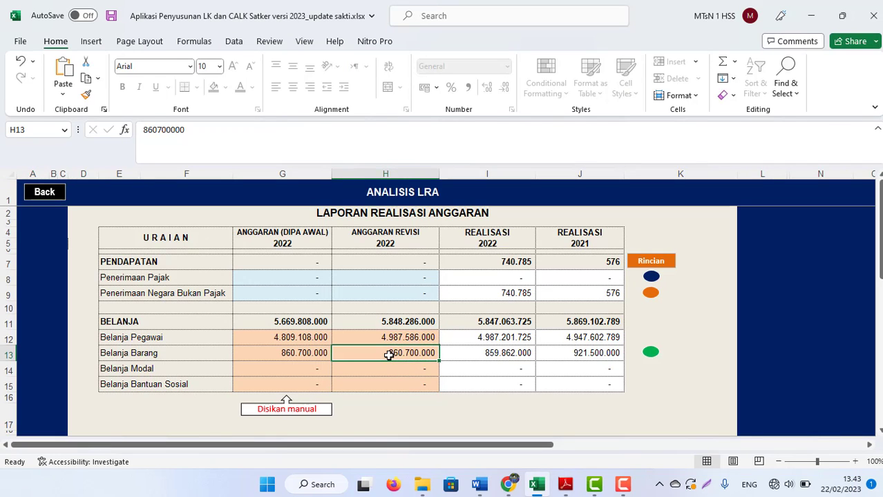
key(alt+Tab)
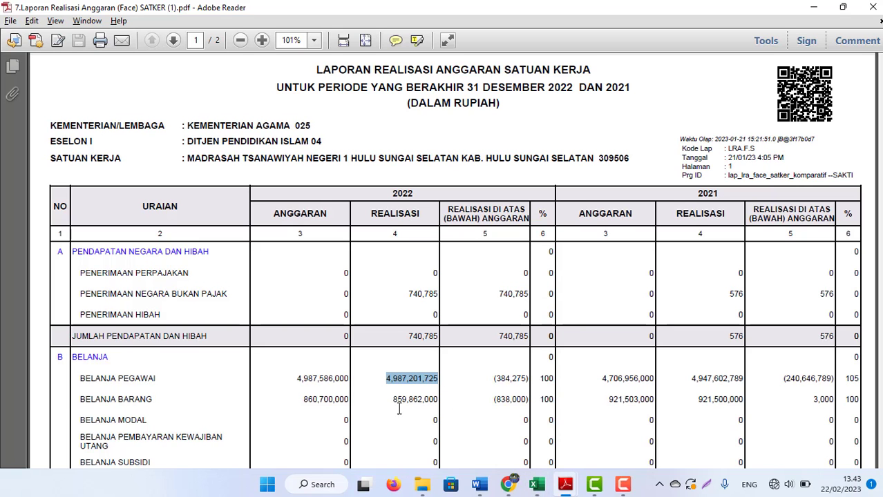
drag(391, 402, 437, 407)
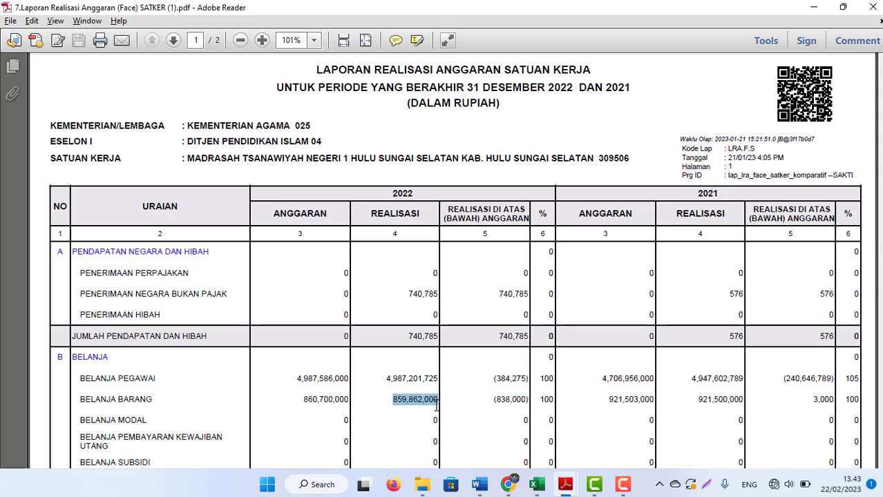
key(alt+Tab)
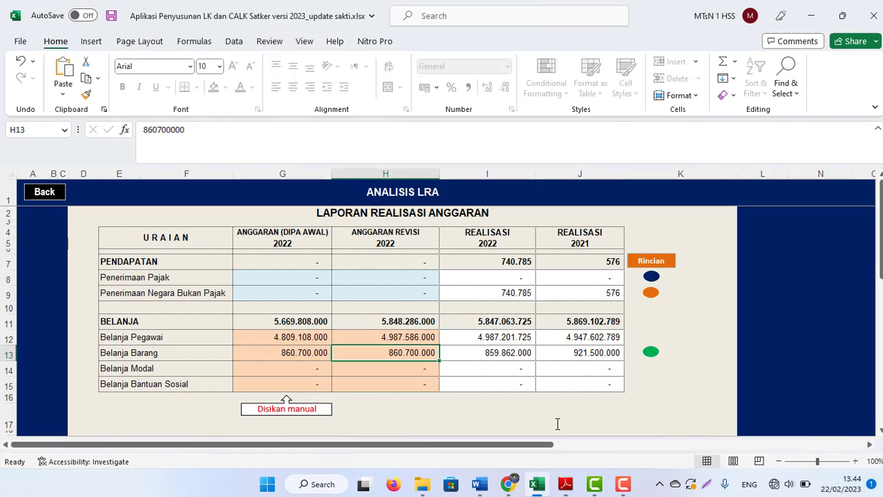
click(504, 350)
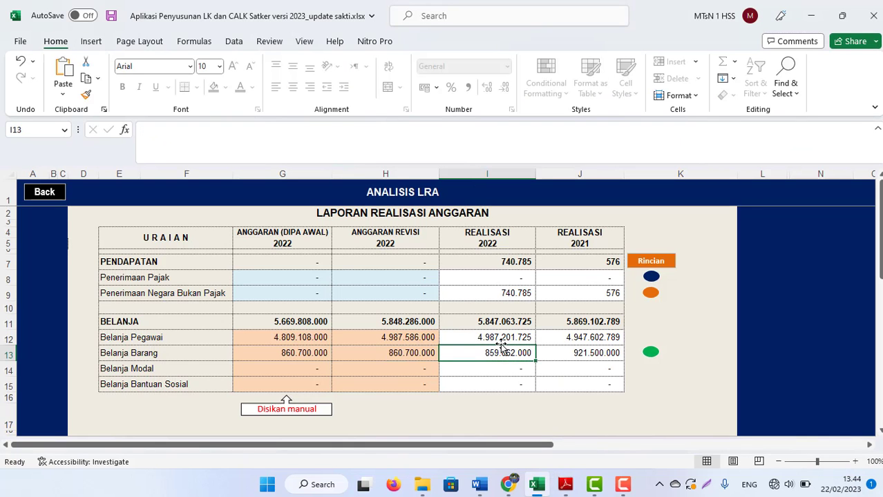
click(492, 337)
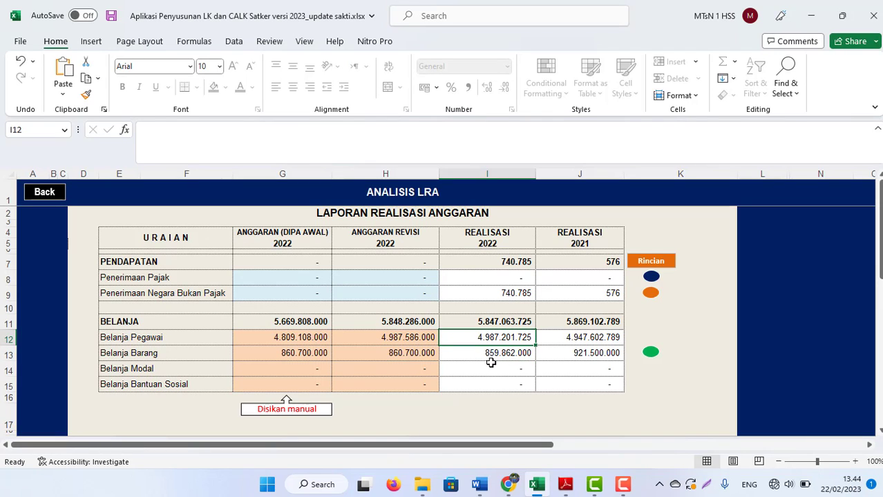
click(489, 361)
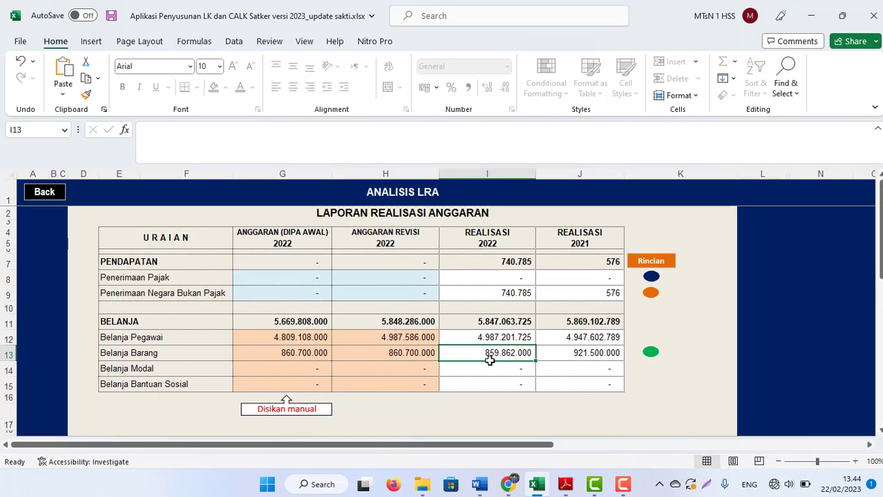
key(alt+Tab)
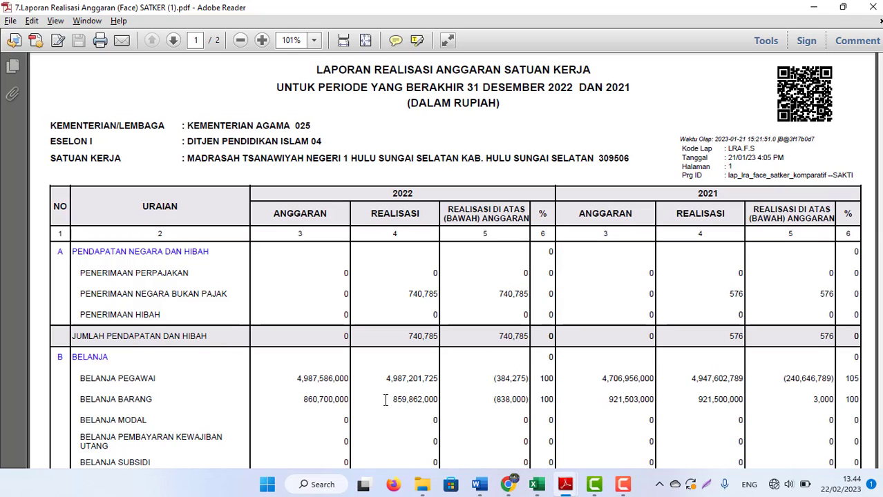
mouse_move(386, 401)
mouse_down()
mouse_move(377, 377)
mouse_move(439, 379)
mouse_up()
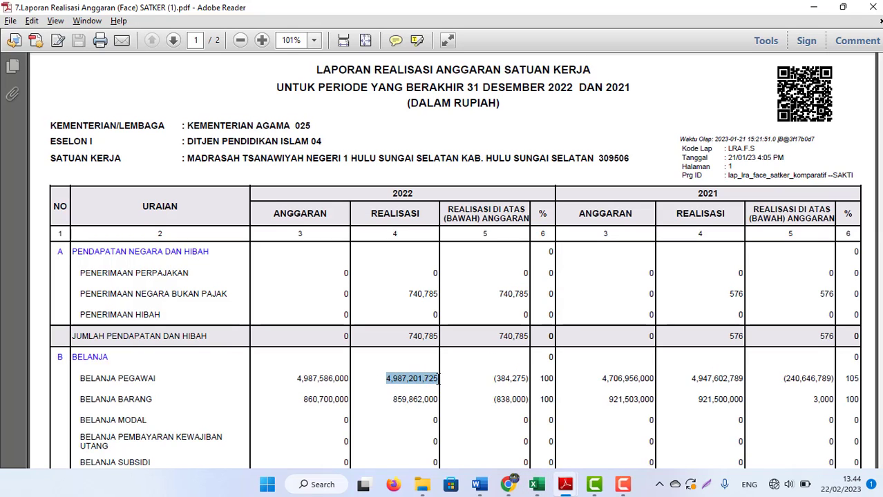
key(alt+Tab)
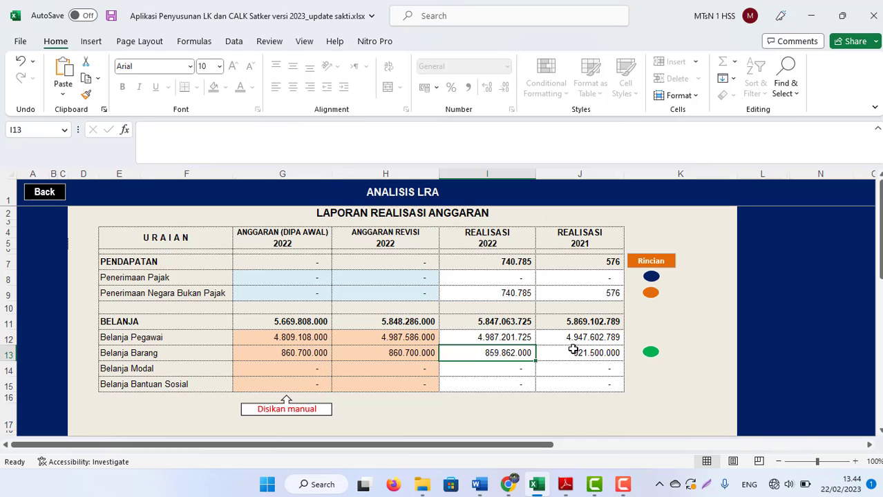
click(600, 338)
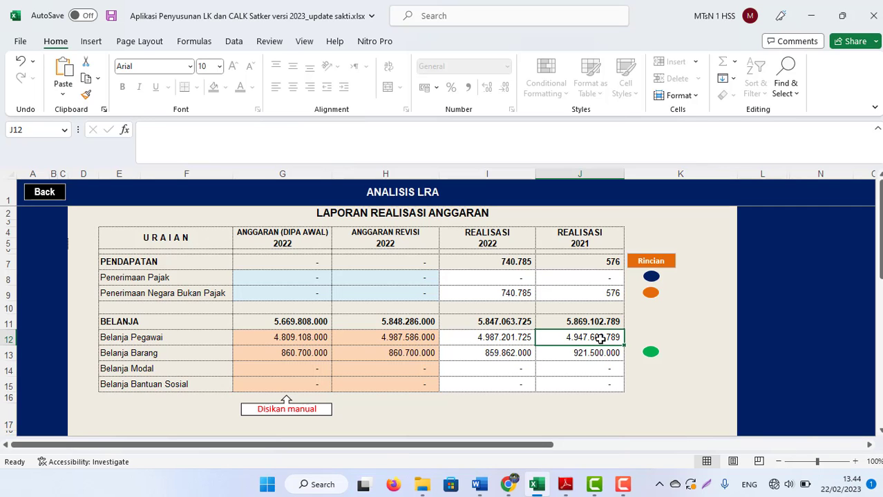
key(alt+Tab)
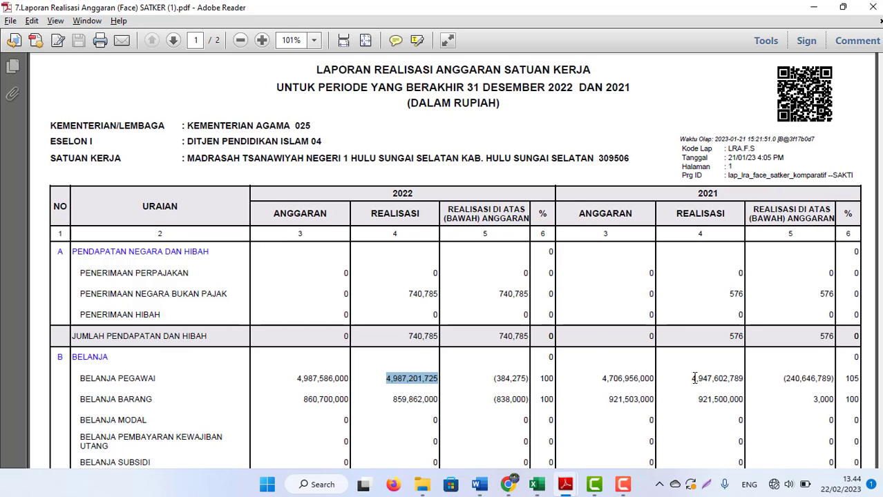
drag(694, 379, 741, 378)
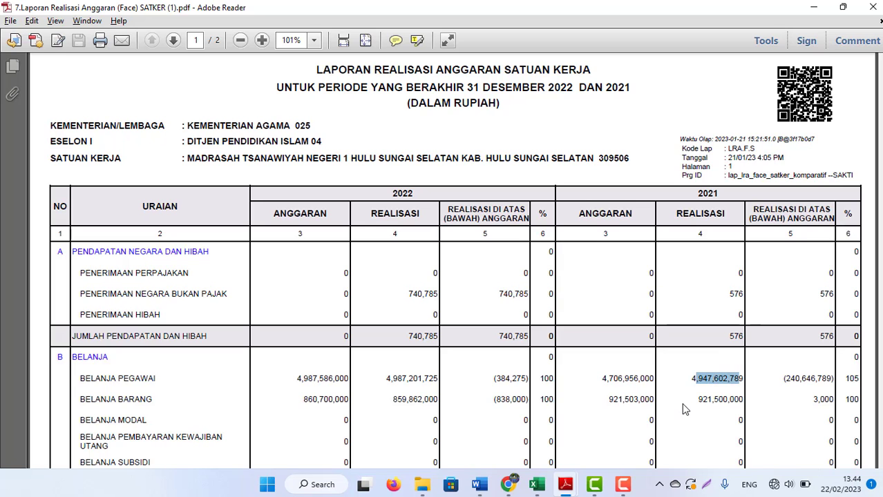
click(737, 406)
key(alt+Tab)
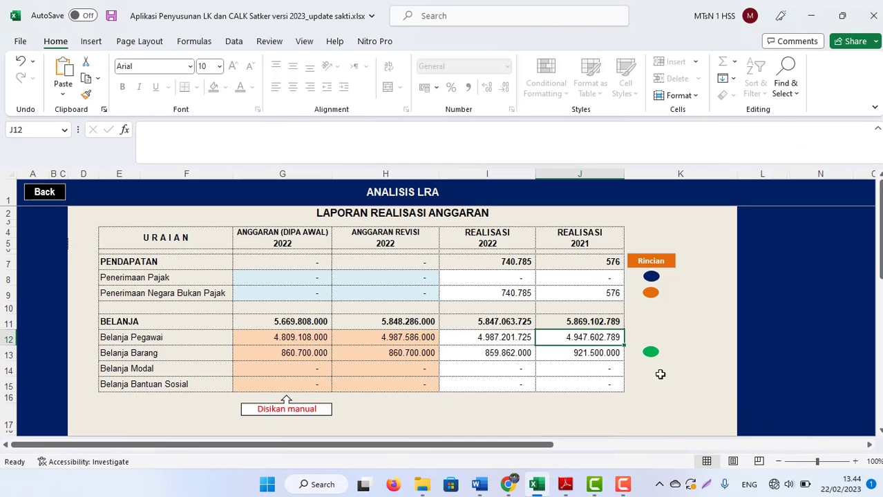
click(593, 351)
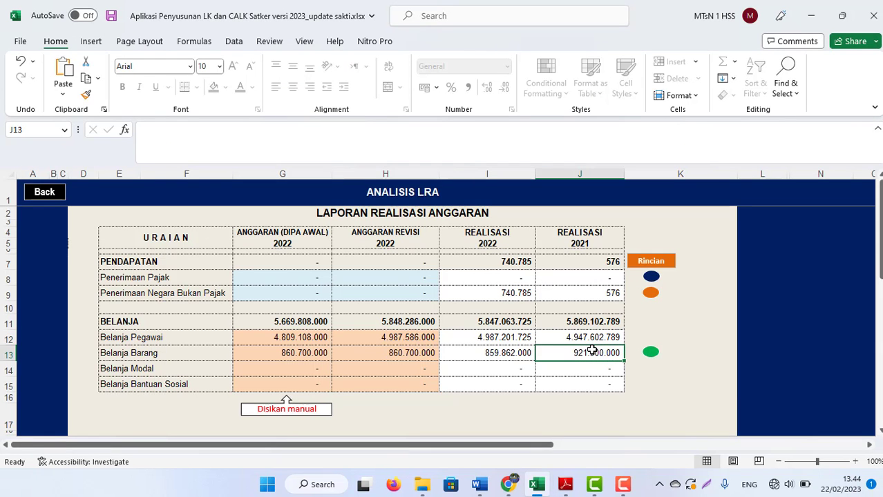
Step: View the Rincian Belanja and Rincian PNBP Lainnya sheets, then go back to MENU UTAMA
click(654, 356)
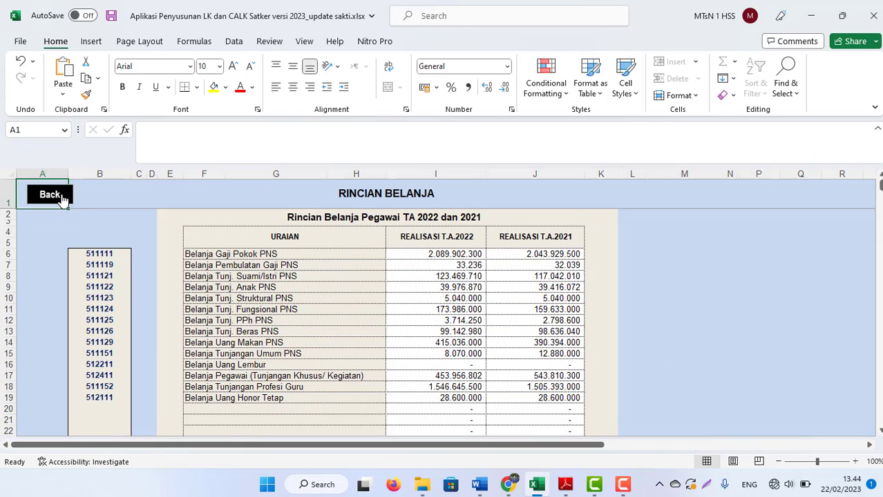
click(58, 196)
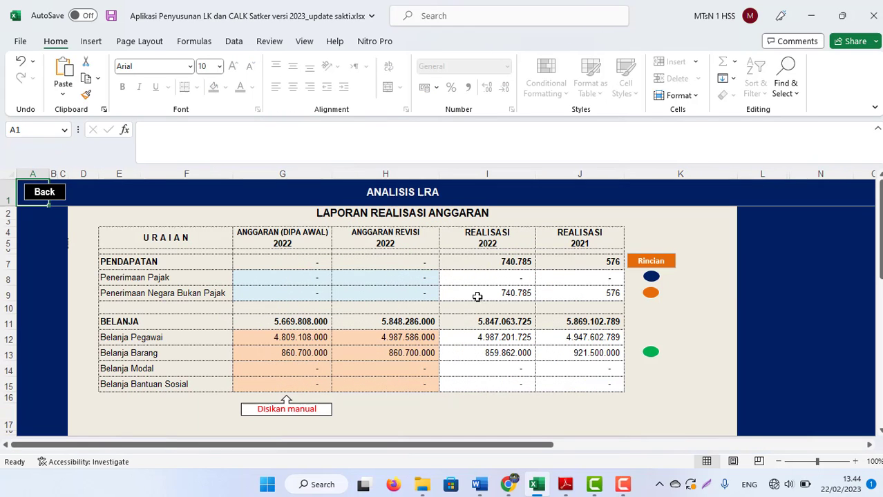
click(651, 293)
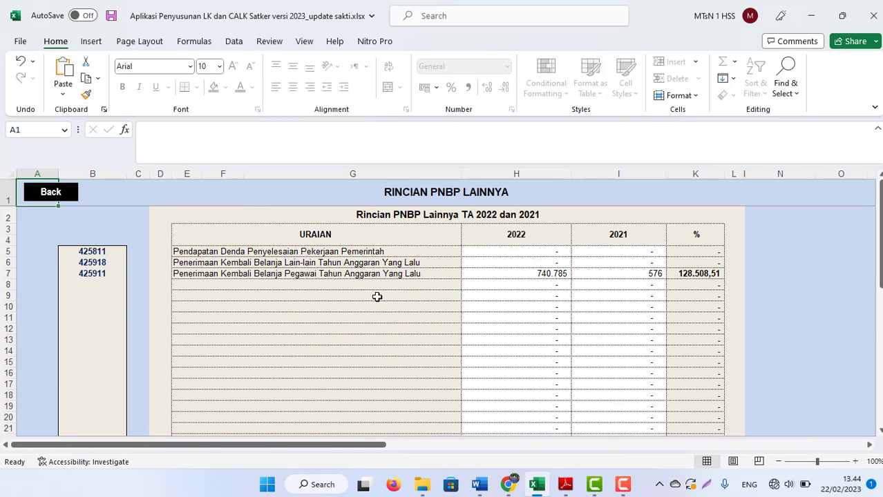
click(95, 285)
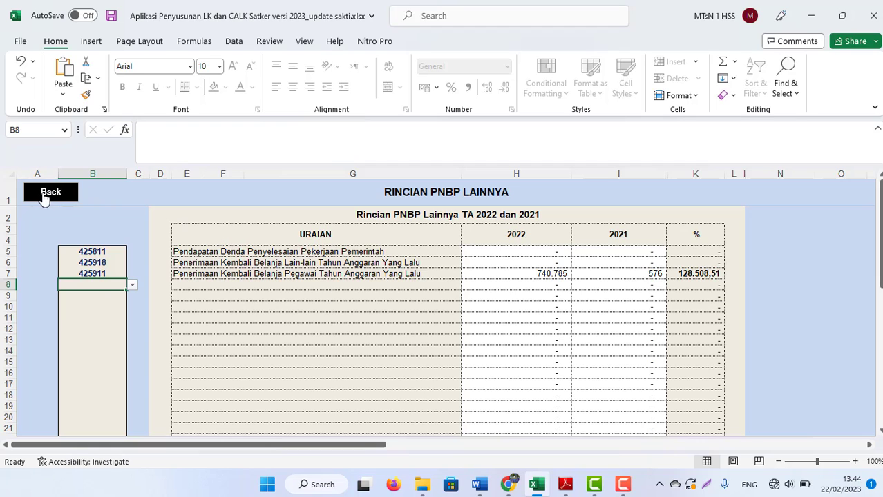
click(44, 197)
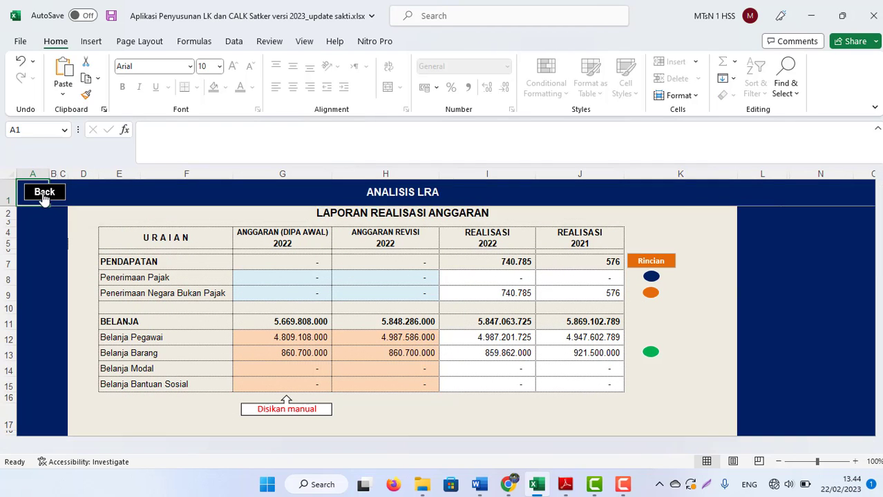
click(46, 198)
click(41, 198)
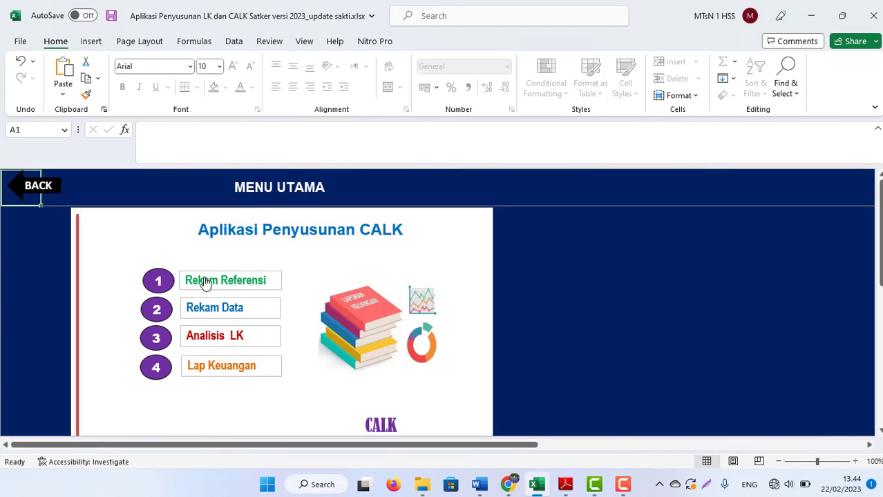
Step: Confirm account 425911 sits at the end of the 6-digit account code list under Update Kode Akun
click(202, 279)
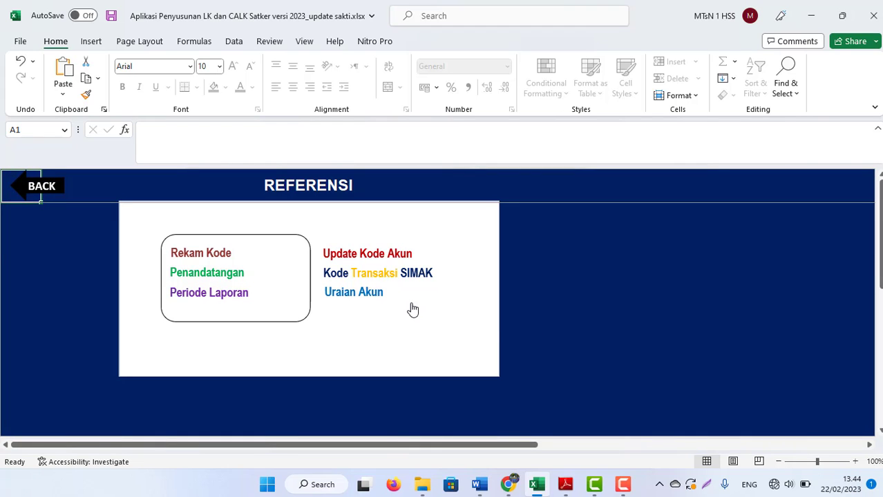
click(350, 294)
click(48, 190)
click(379, 254)
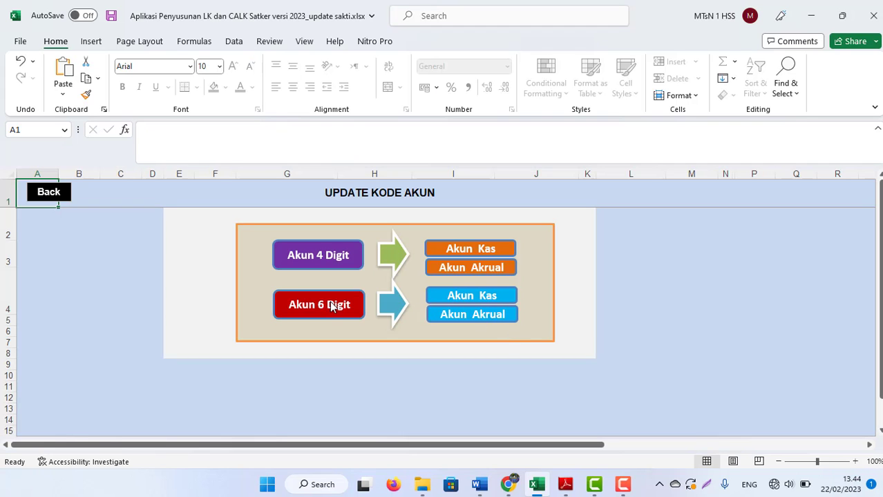
click(467, 315)
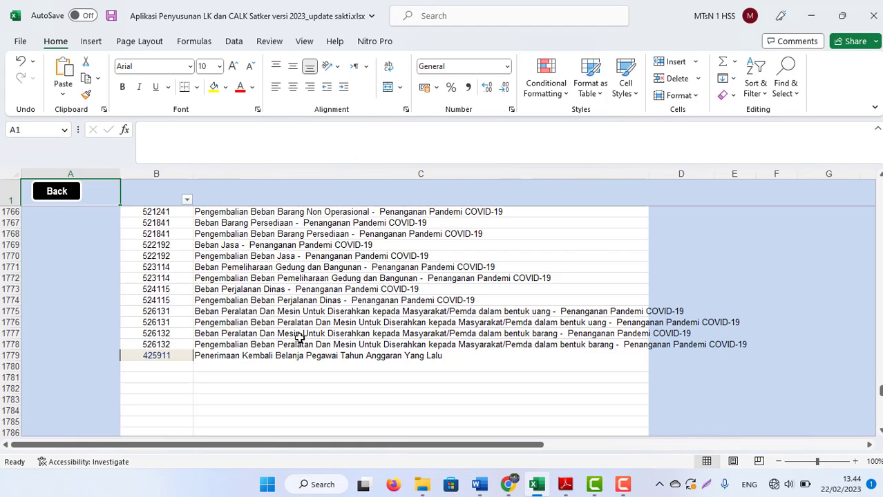
click(181, 357)
click(396, 366)
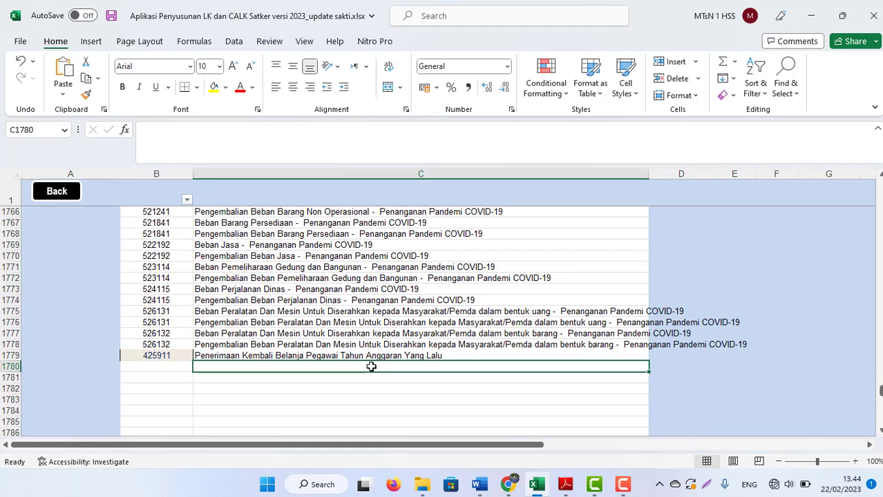
click(167, 365)
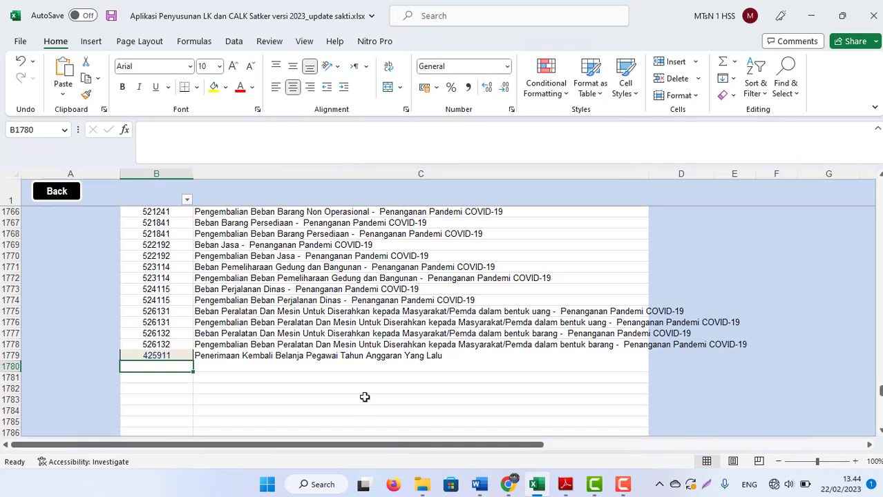
Step: Return through the reference menus to MENU UTAMA and open Analisis LK
click(58, 192)
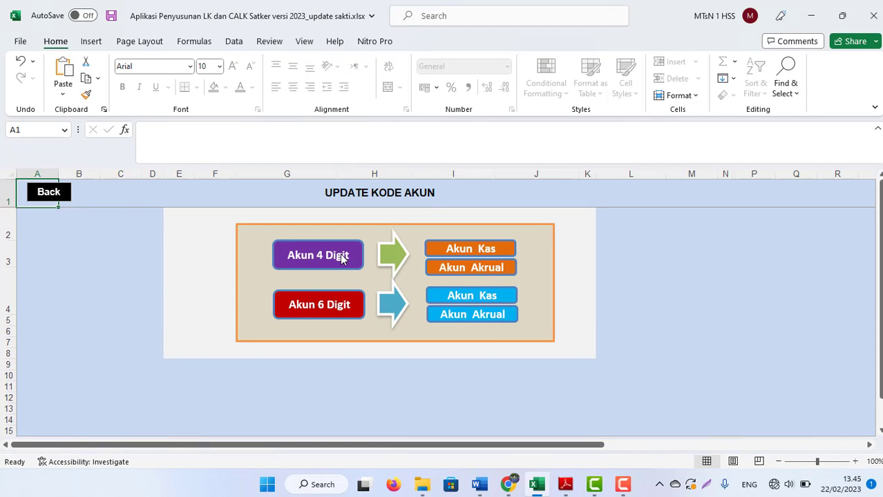
click(50, 197)
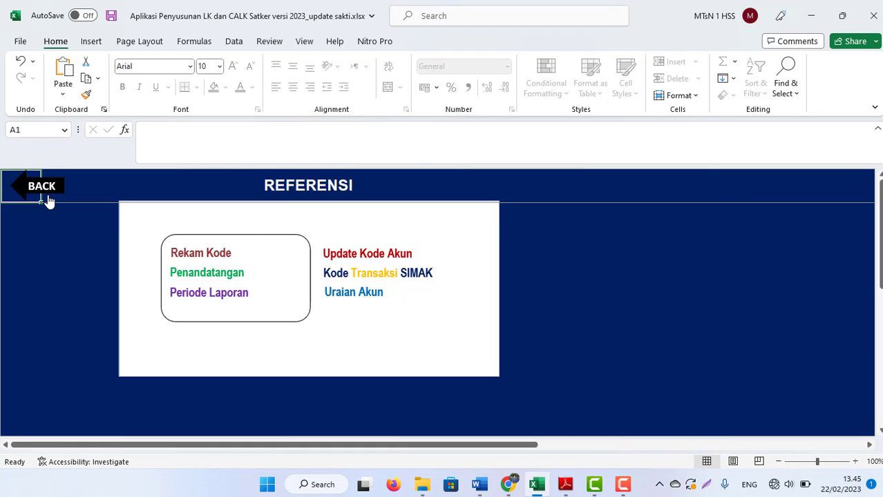
click(48, 199)
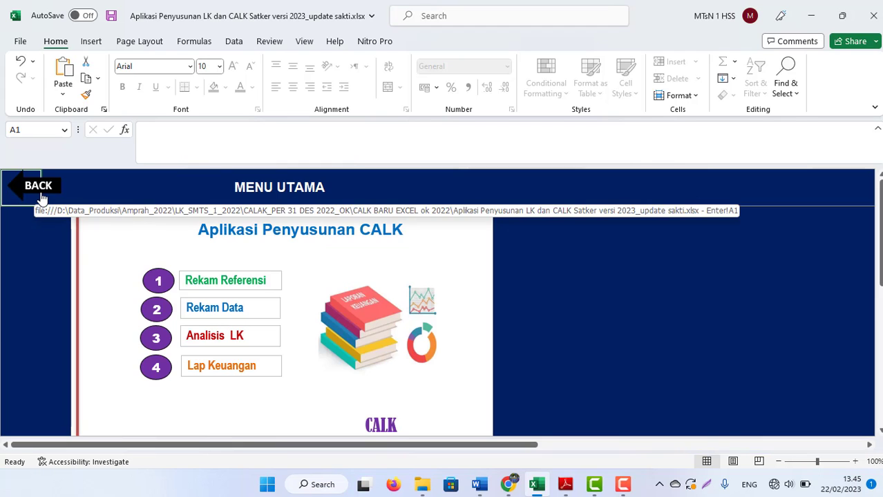
click(218, 337)
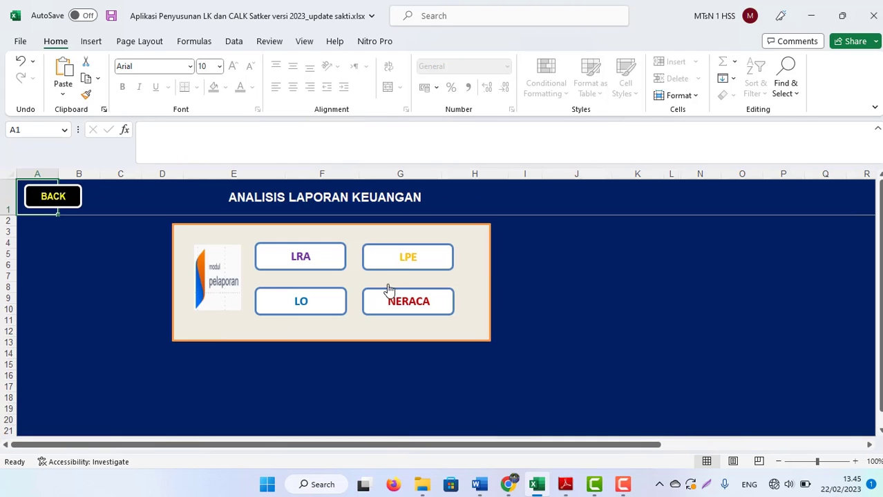
click(321, 258)
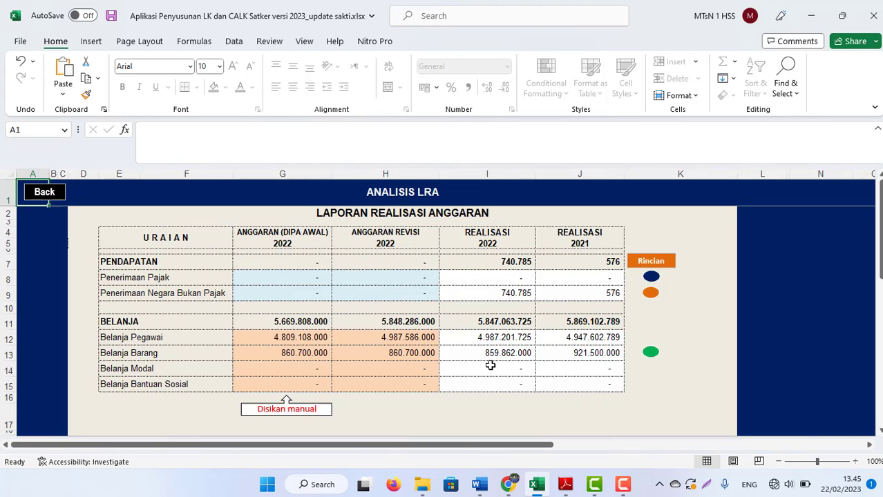
click(46, 193)
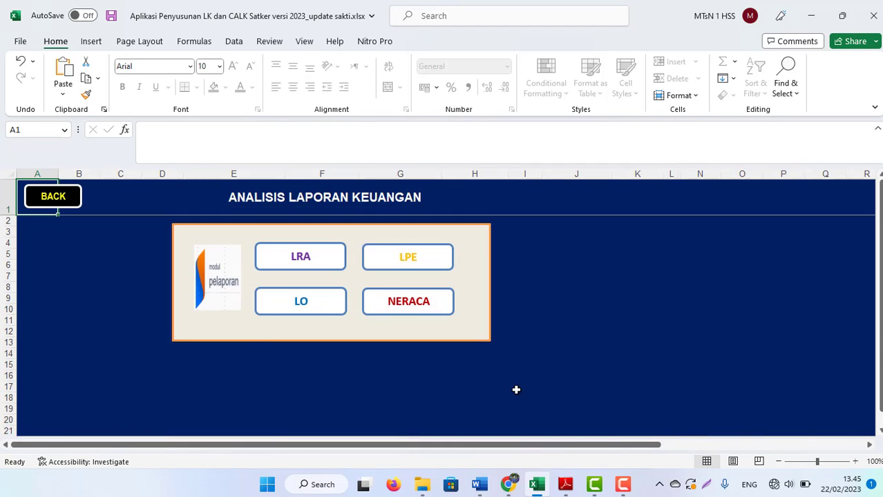
click(407, 304)
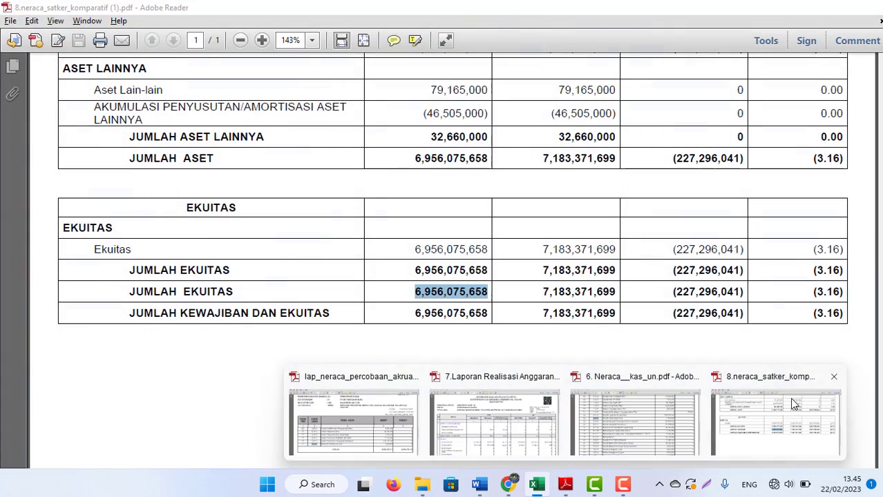
click(793, 404)
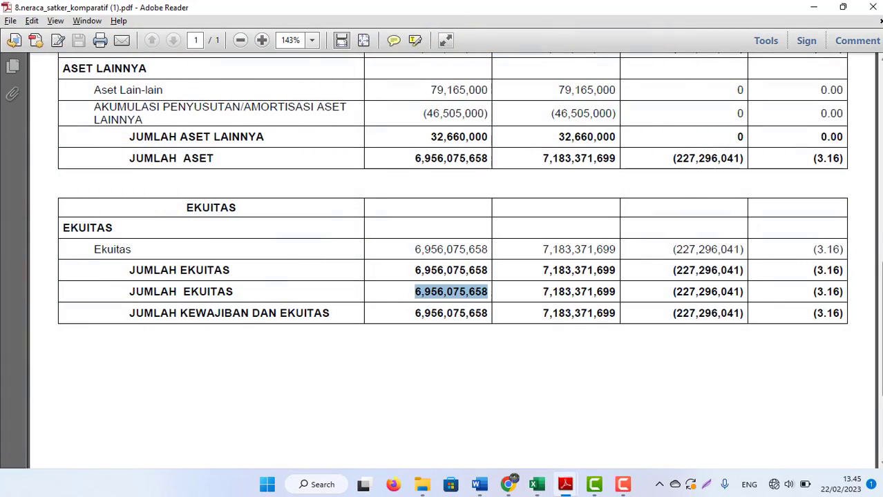
scroll(495, 140, up, 15)
scroll(495, 140, up, 3)
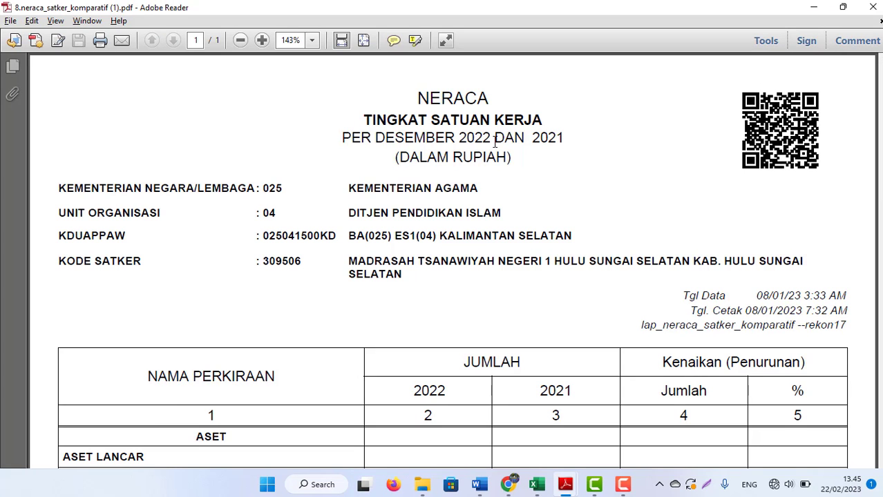
scroll(693, 311, down, 10)
scroll(693, 310, down, 8)
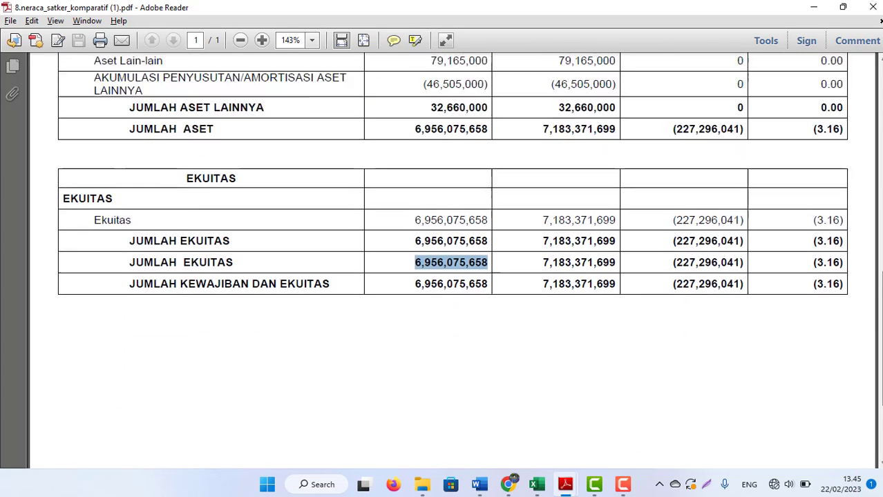
click(429, 273)
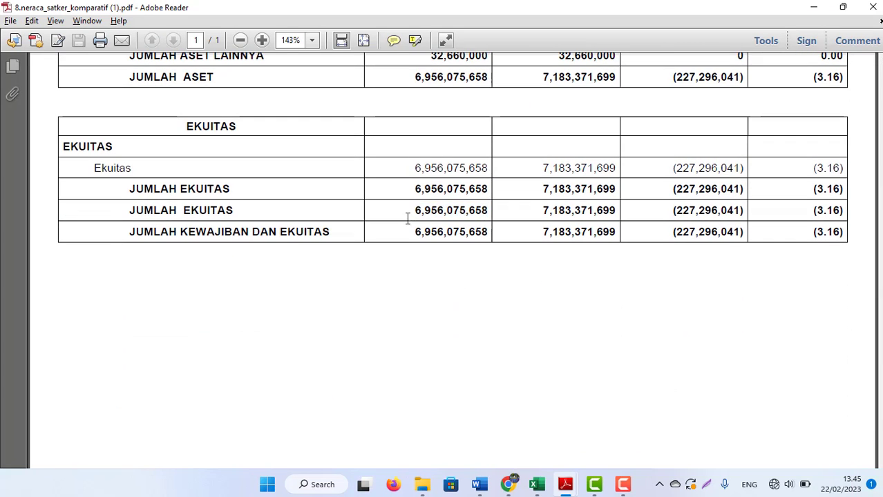
drag(407, 218, 495, 216)
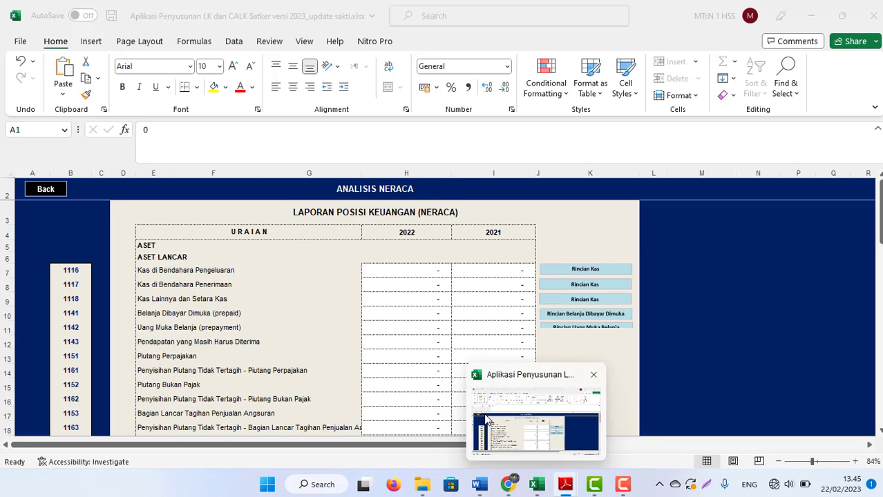
click(485, 418)
click(487, 415)
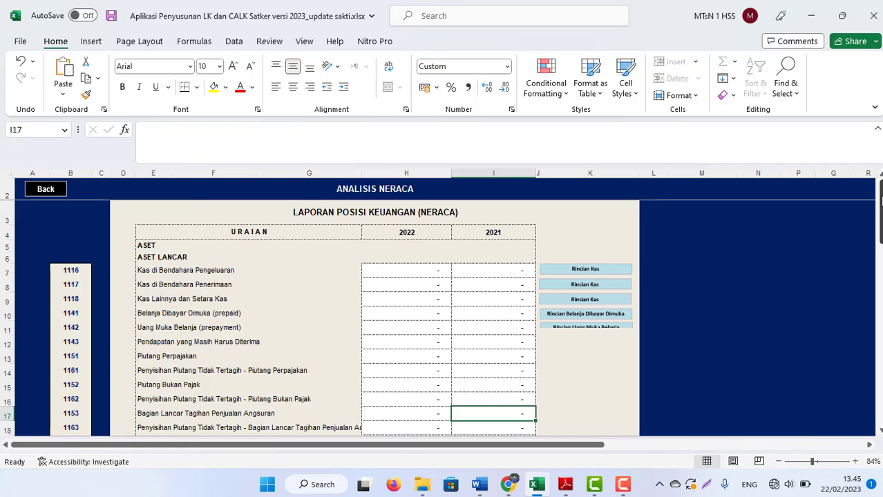
drag(880, 195, 880, 386)
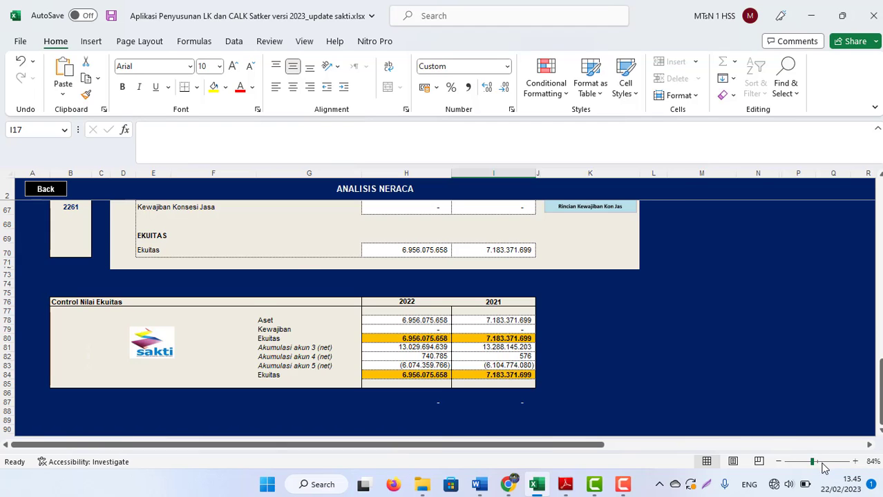
click(822, 462)
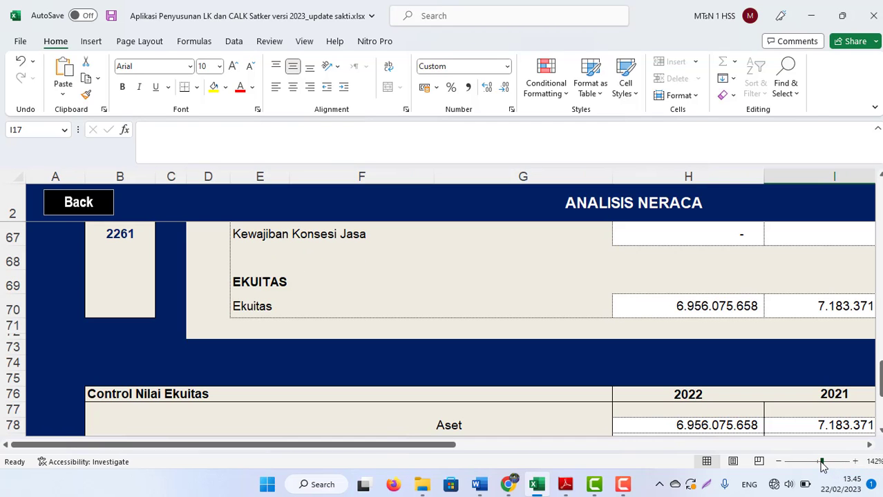
drag(821, 463, 820, 462)
click(697, 413)
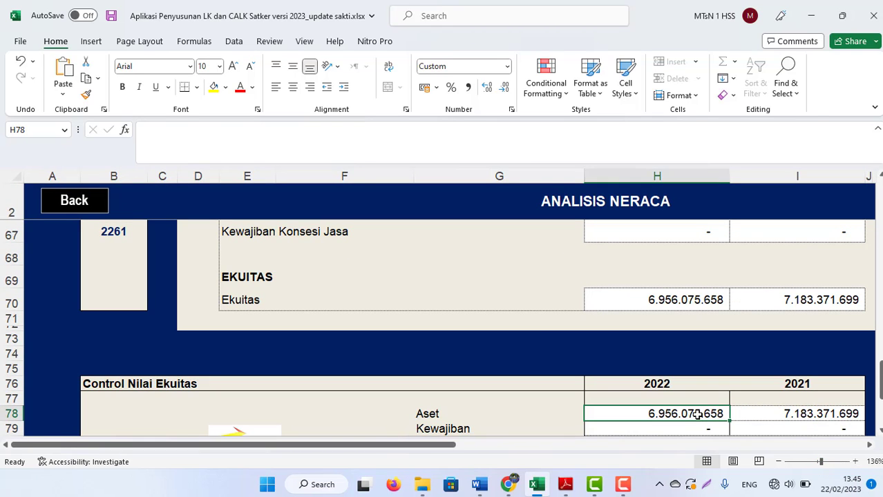
key(Down)
key(Down)
key(Down)
key(Down)
key(Down)
key(Down)
key(Right)
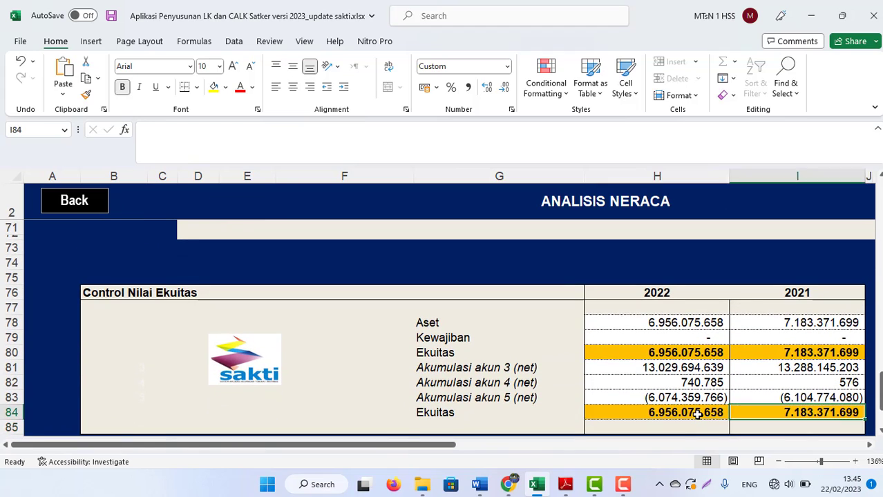
key(Right)
key(Right)
key(Left)
key(Left)
key(Left)
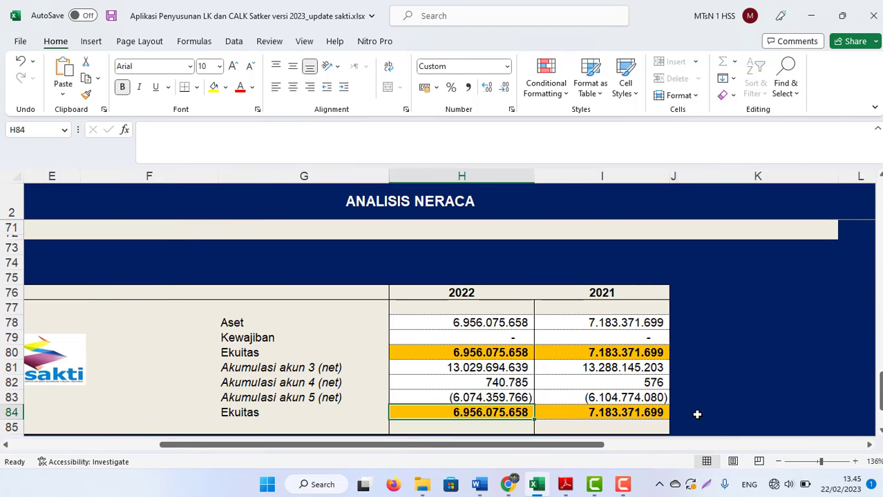
key(alt+Tab)
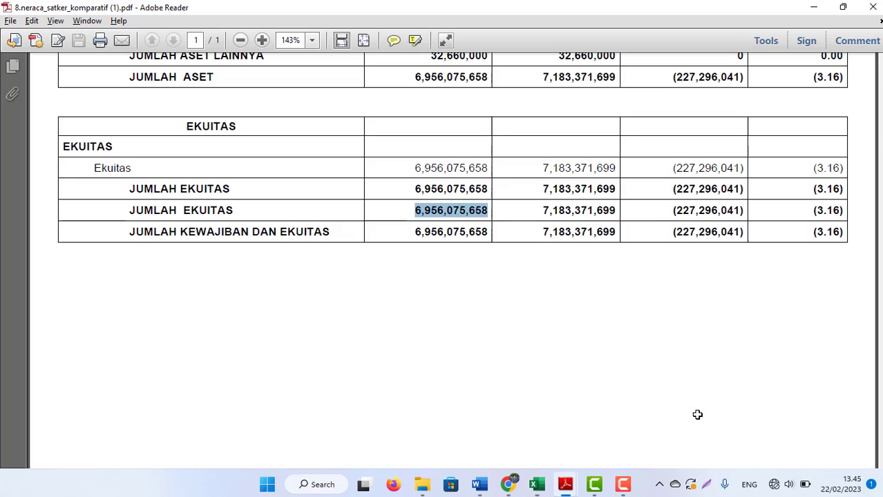
click(400, 236)
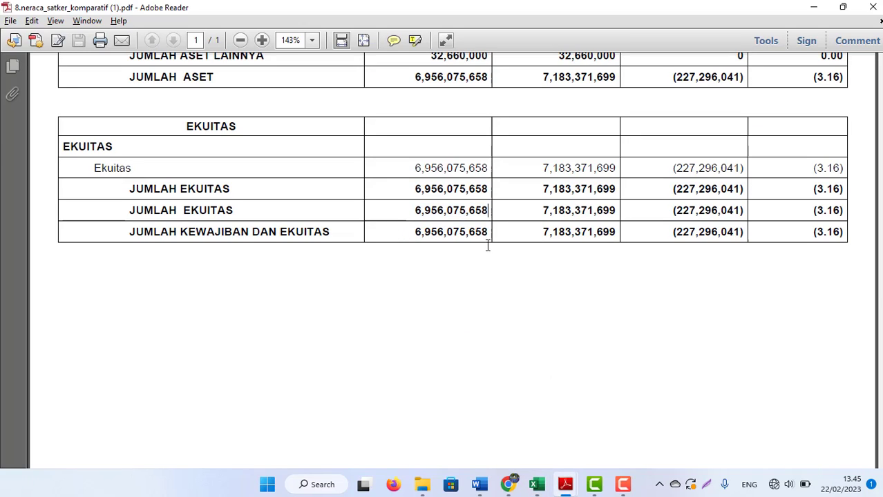
drag(542, 232, 617, 234)
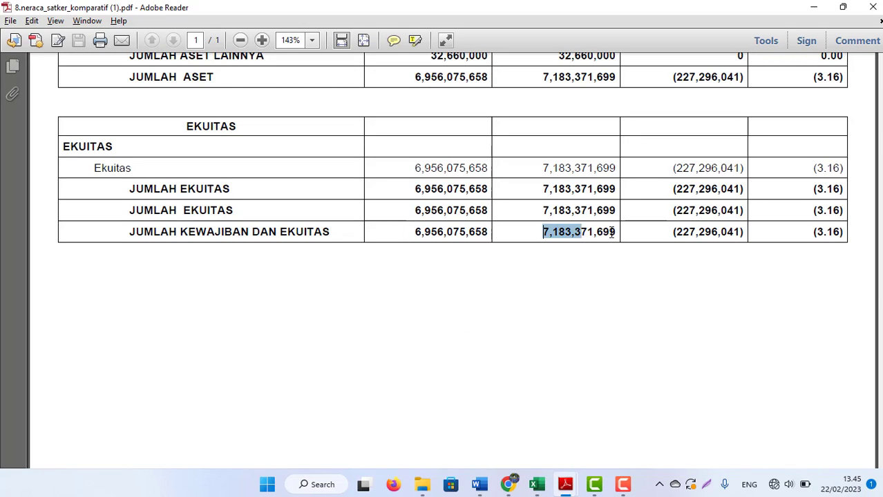
key(alt+Tab)
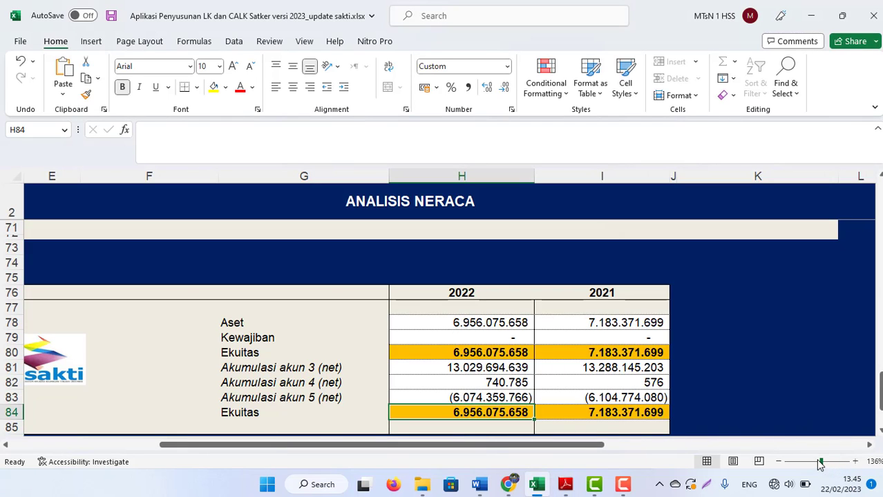
drag(819, 464, 816, 464)
drag(879, 397, 879, 294)
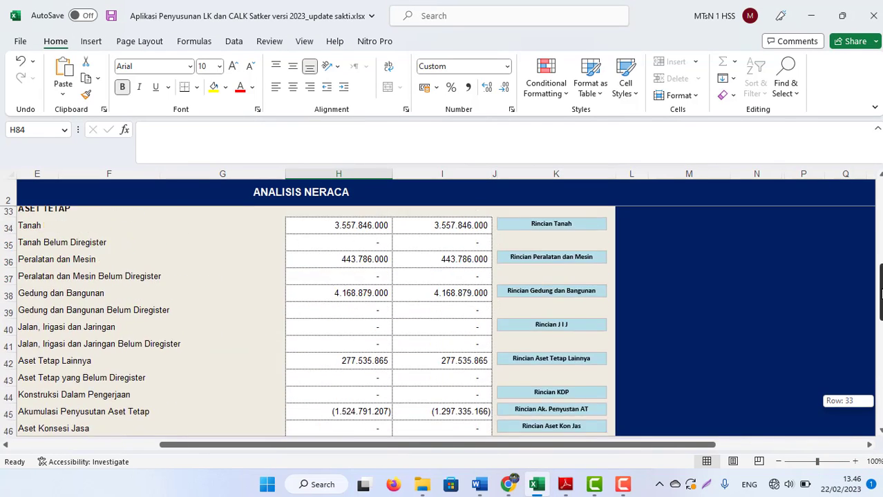
mouse_move(879, 293)
mouse_down()
mouse_move(880, 276)
mouse_move(879, 290)
mouse_up()
click(350, 231)
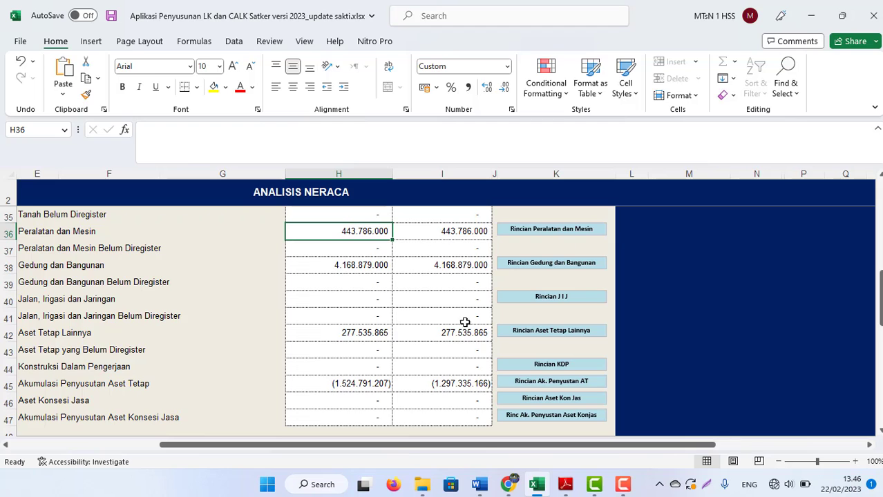
click(532, 229)
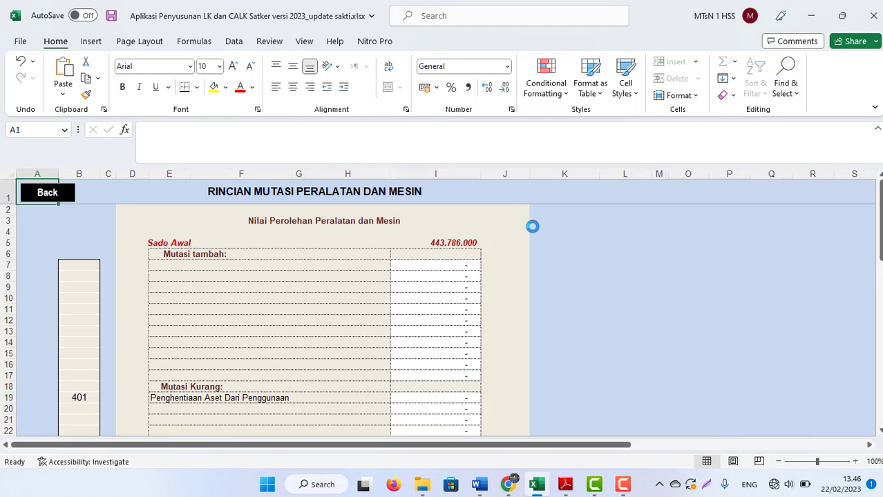
click(48, 193)
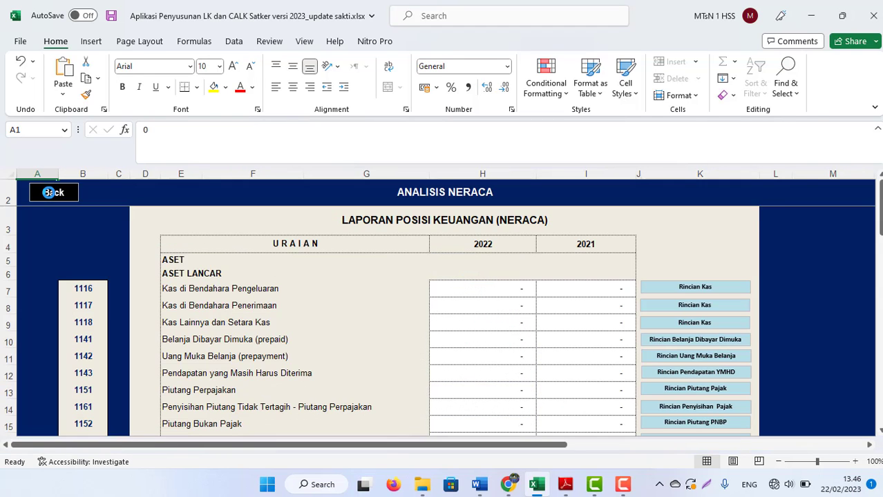
Step: Go back to the ANALISIS LAPORAN KEUANGAN menu and open the LO analysis sheet
click(48, 193)
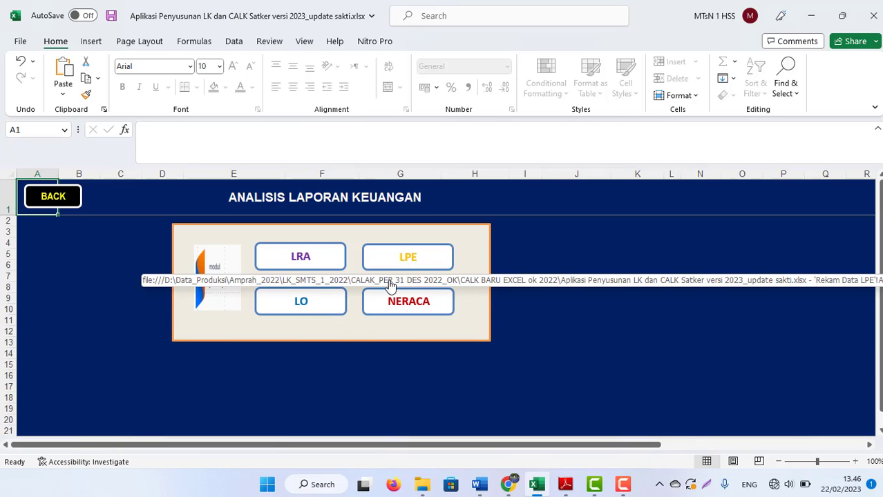
click(301, 306)
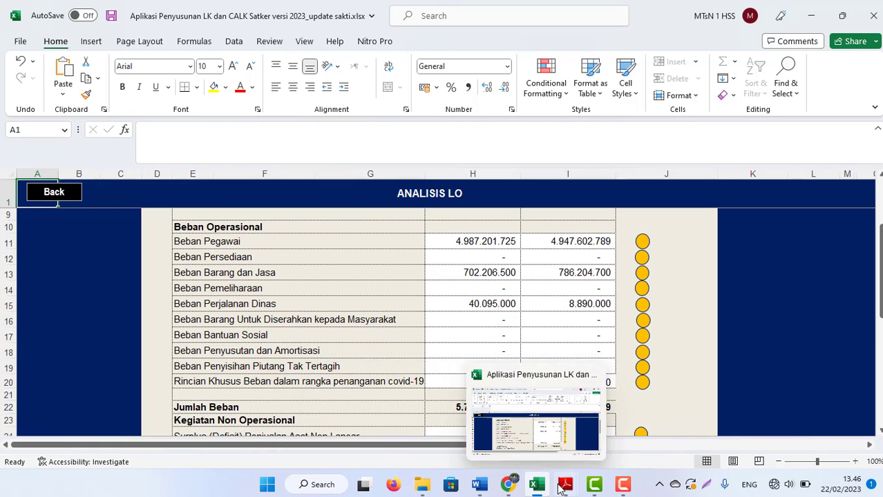
mouse_move(422, 484)
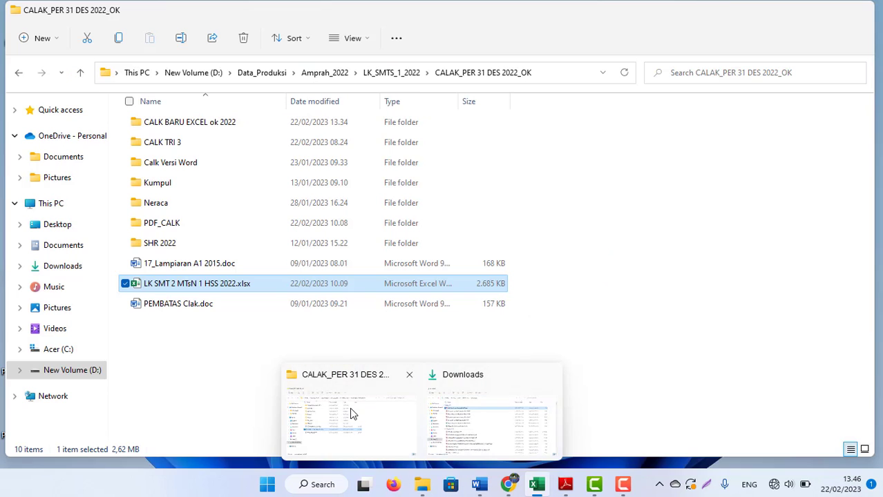
Step: In the Neraca folder, open 10.lap_lo_satker.pdf in Adobe Reader
click(350, 413)
click(166, 205)
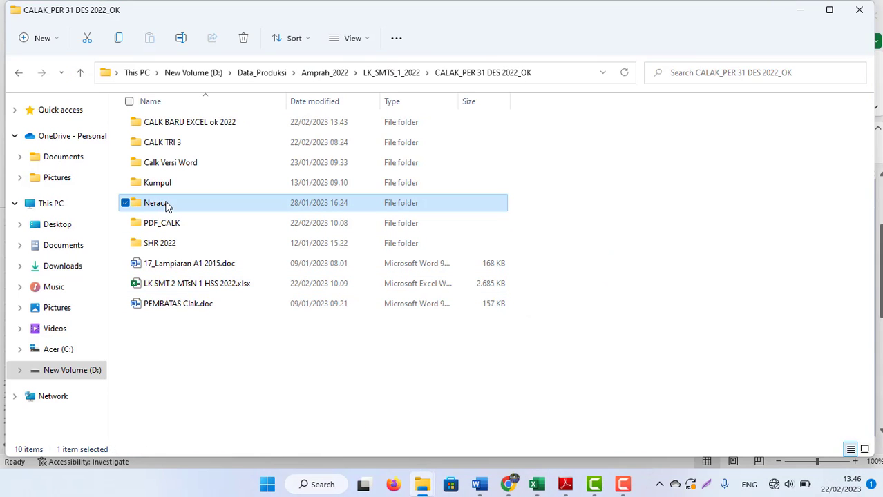
double_click(167, 205)
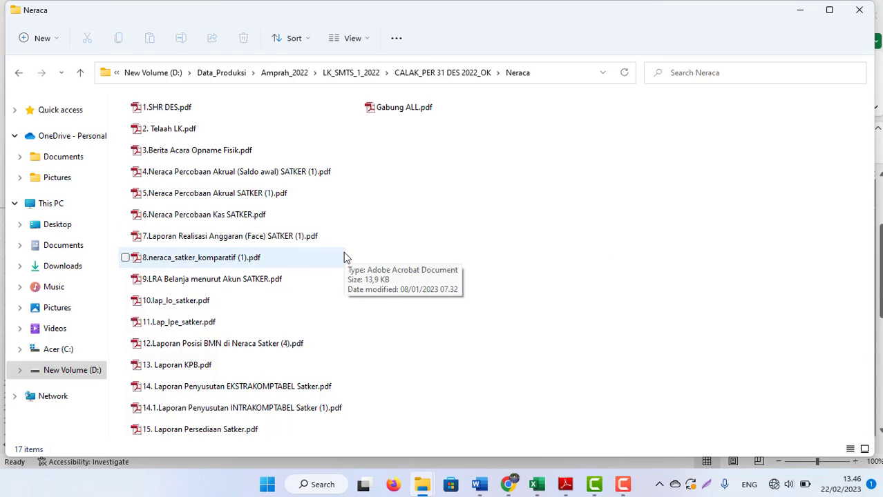
click(174, 306)
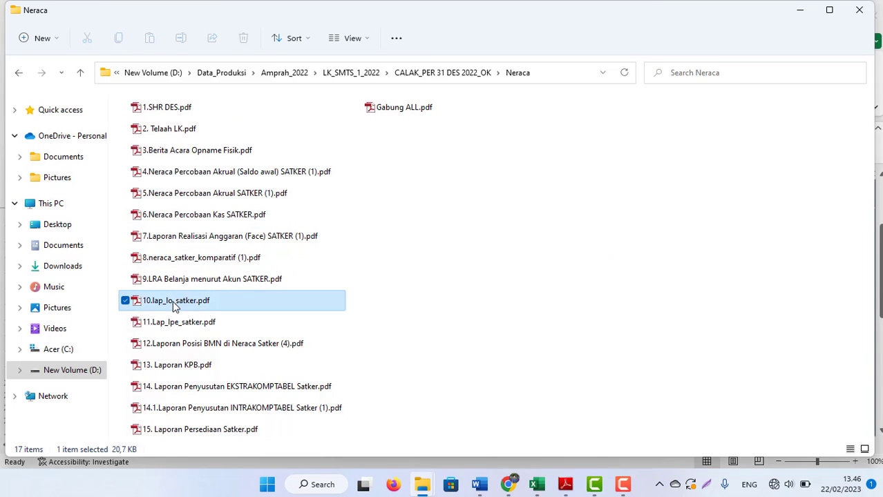
double_click(174, 306)
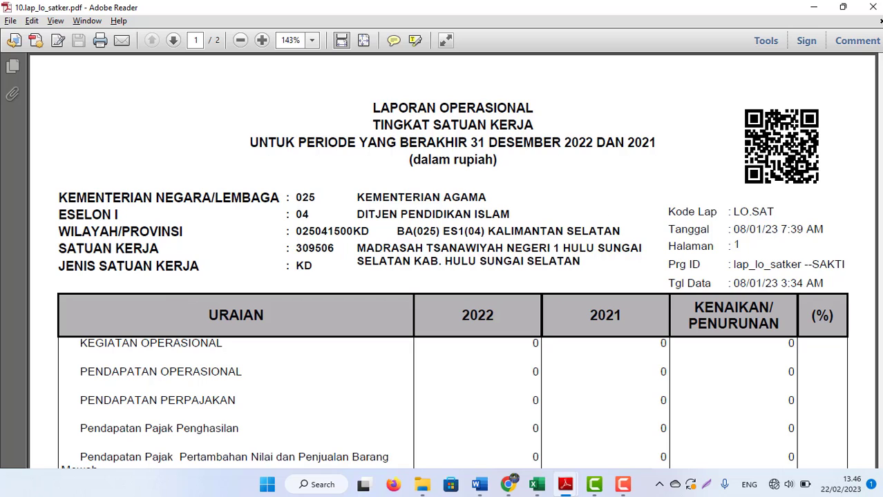
Step: Compare the 2022 Surplus/Defisit LO total on ANALISIS LO with the LO report's figure
scroll(561, 267, down, 10)
scroll(562, 267, down, 5)
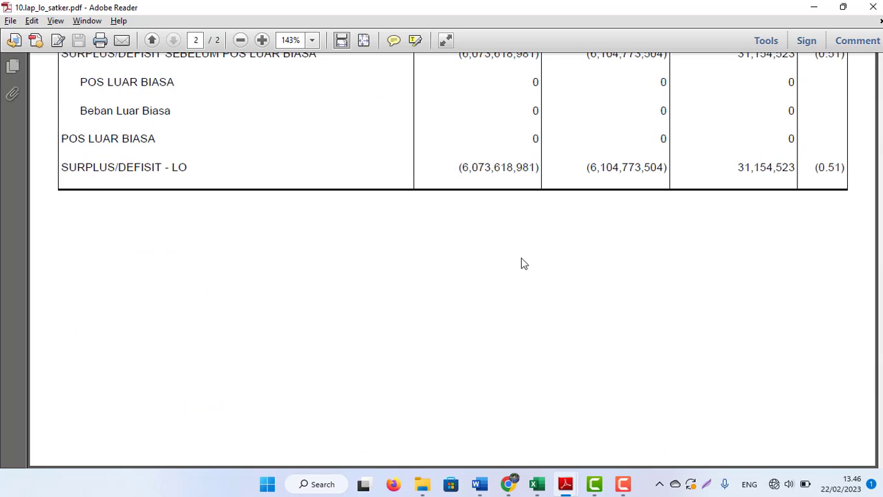
mouse_move(537, 485)
click(500, 409)
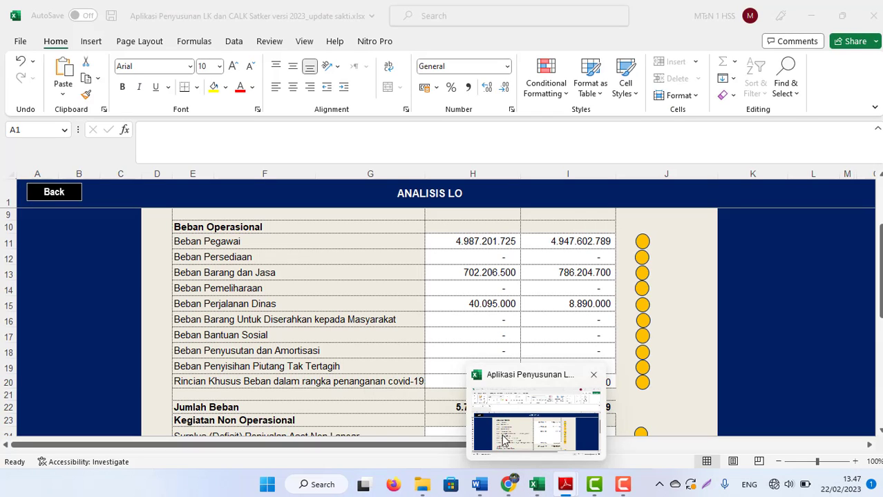
drag(879, 269, 879, 380)
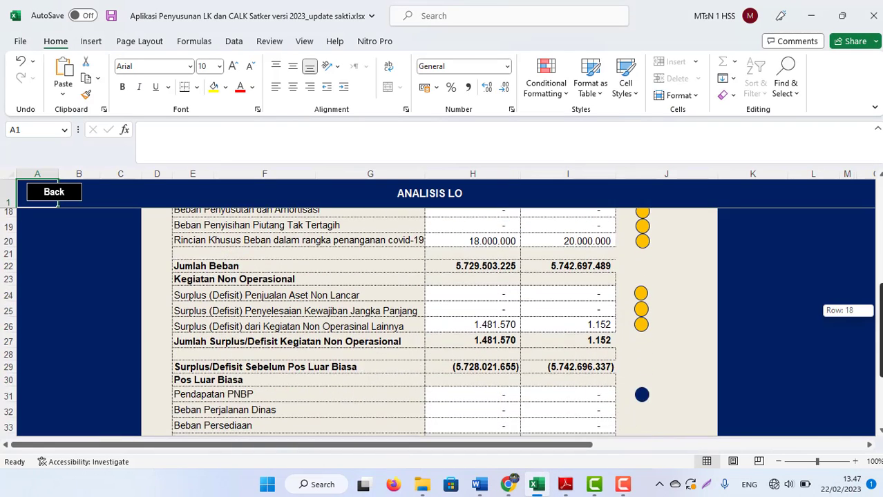
click(461, 379)
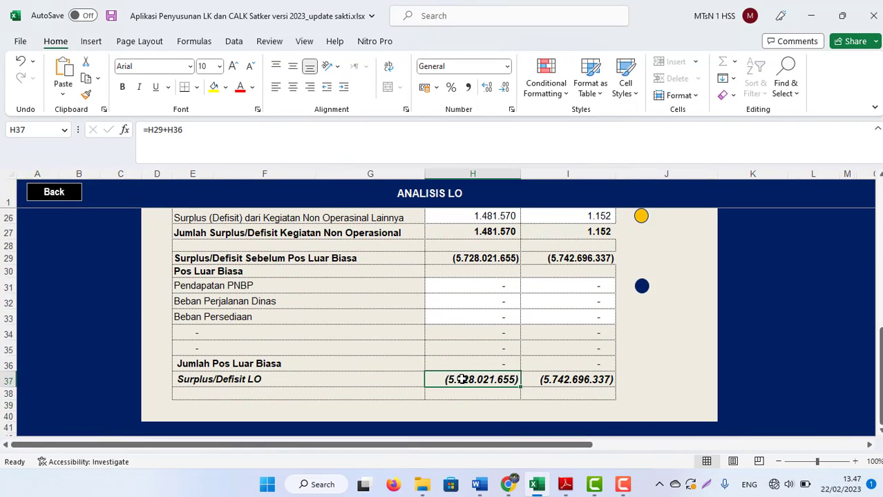
key(alt+Tab)
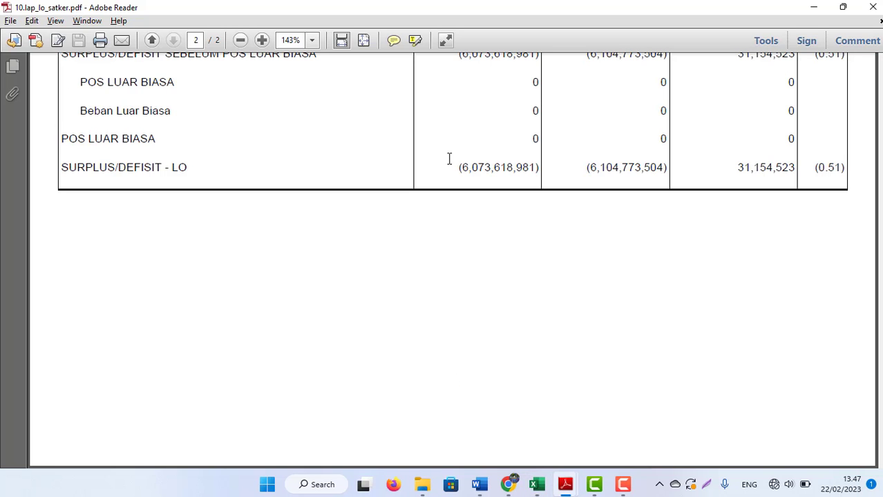
double_click(496, 171)
key(alt+Tab)
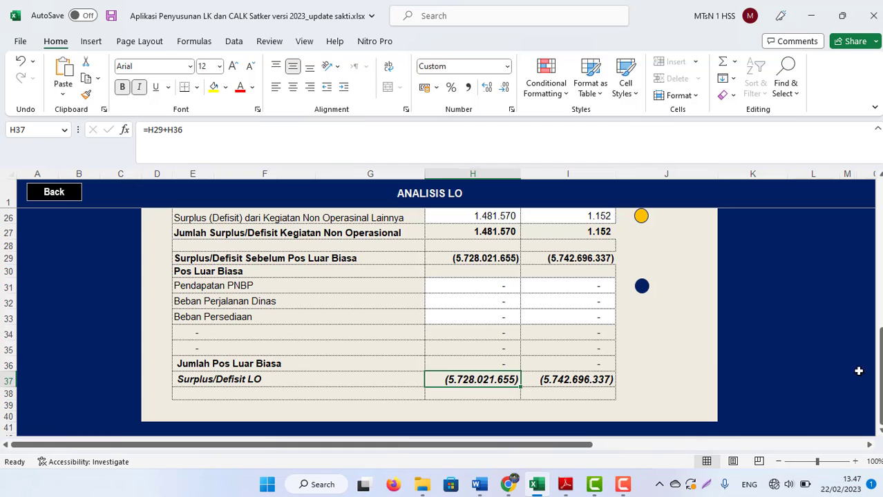
Step: Select the 2022 amounts in H11 and H7 for checking against the LO report
drag(880, 379, 880, 258)
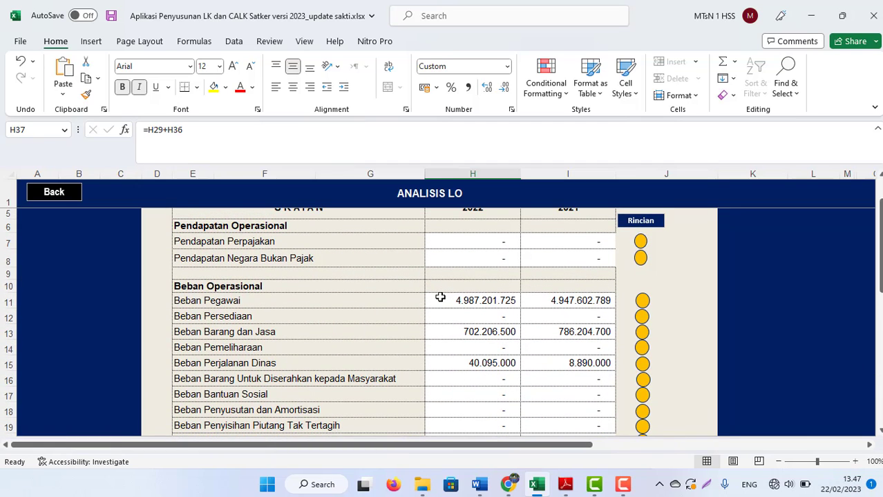
click(440, 297)
key(Up)
key(Up)
key(Up)
key(Up)
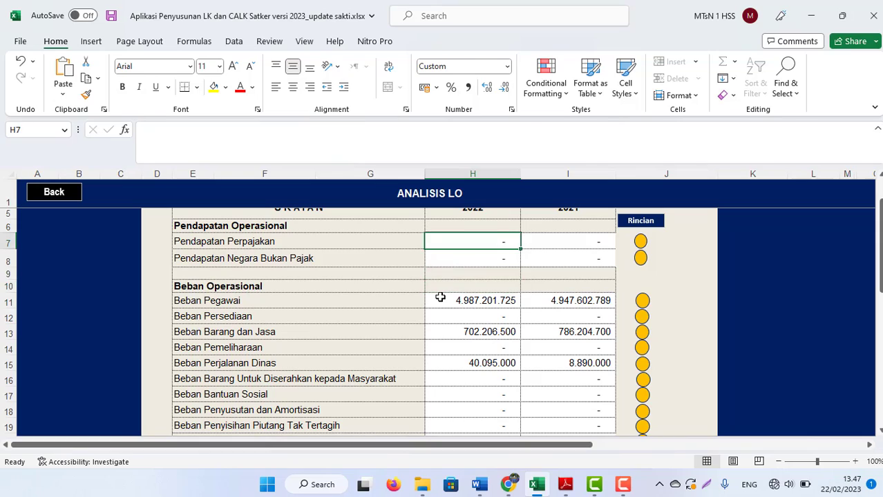
key(alt+Tab)
Step: On the PDF's page 1, compare 2022 Beban Pegawai 4,987,201,725 with cell H11
scroll(442, 262, up, 10)
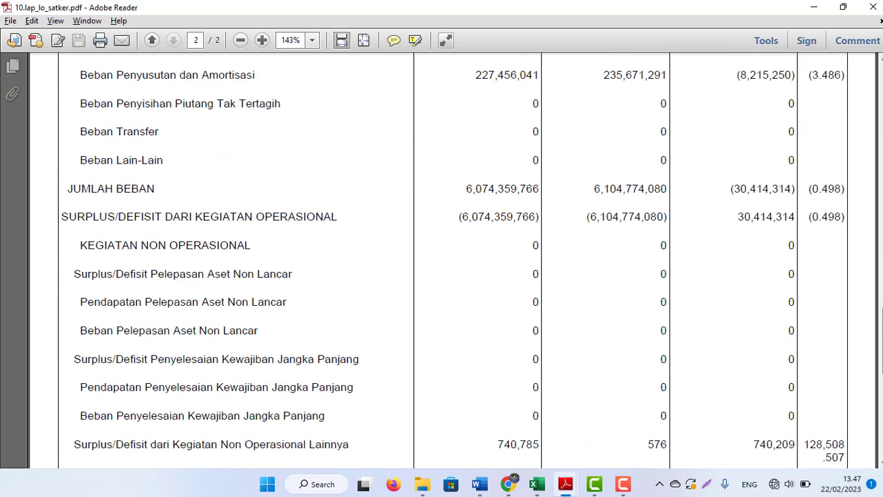
scroll(442, 263, up, 3)
scroll(442, 262, up, 1)
scroll(442, 262, down, 4)
scroll(442, 263, down, 4)
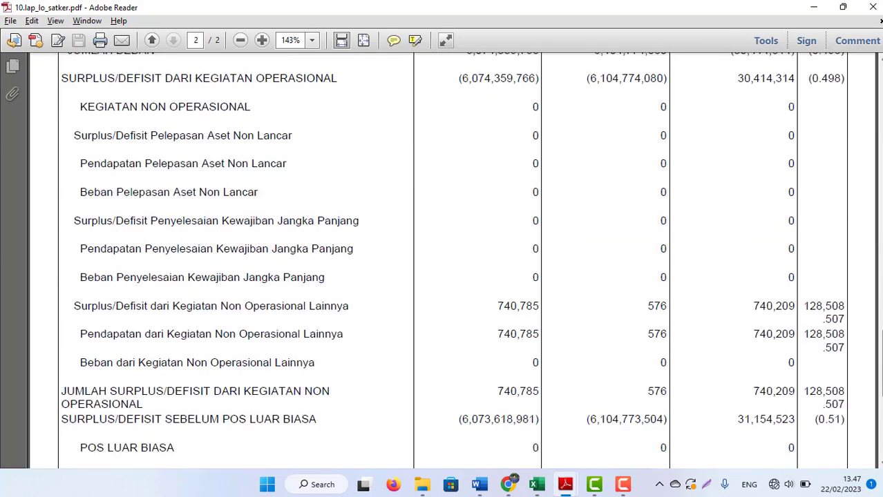
scroll(442, 262, down, 1)
scroll(442, 262, up, 1)
scroll(442, 262, up, 3)
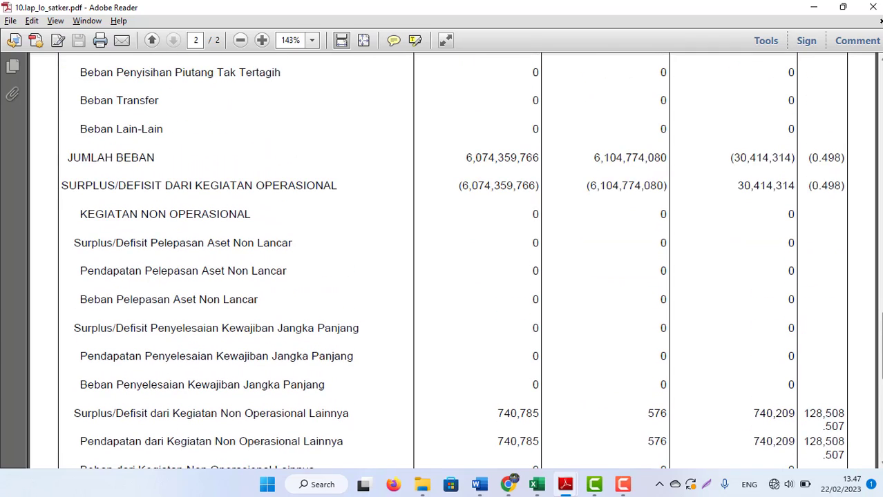
scroll(442, 263, up, 2)
scroll(442, 262, up, 5)
scroll(442, 263, up, 1)
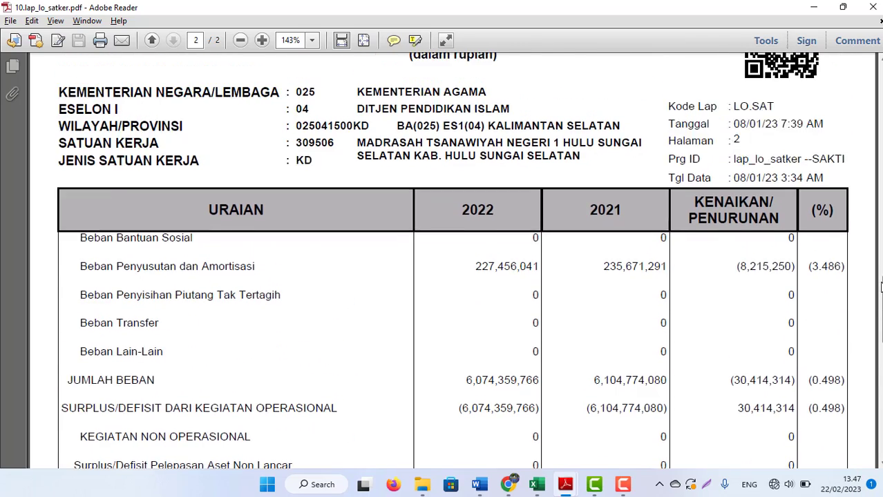
scroll(442, 263, up, 5)
scroll(442, 263, up, 4)
scroll(442, 263, up, 5)
scroll(442, 263, up, 7)
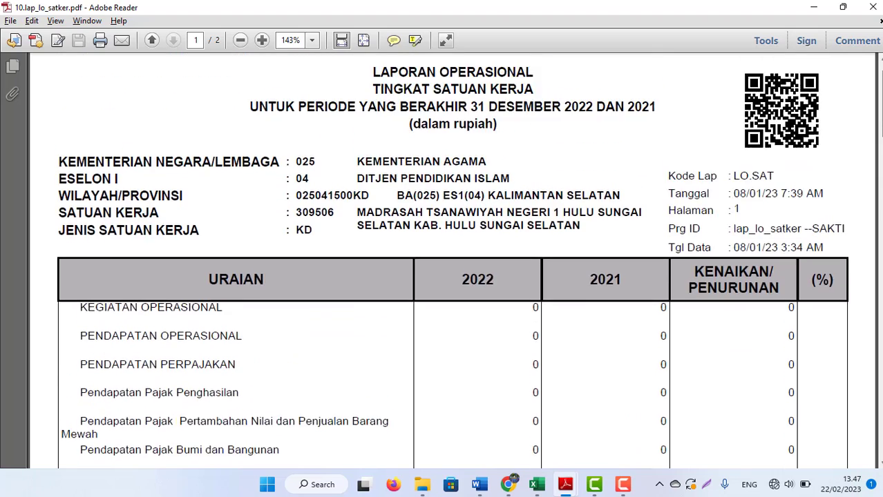
scroll(443, 262, down, 9)
scroll(442, 262, down, 5)
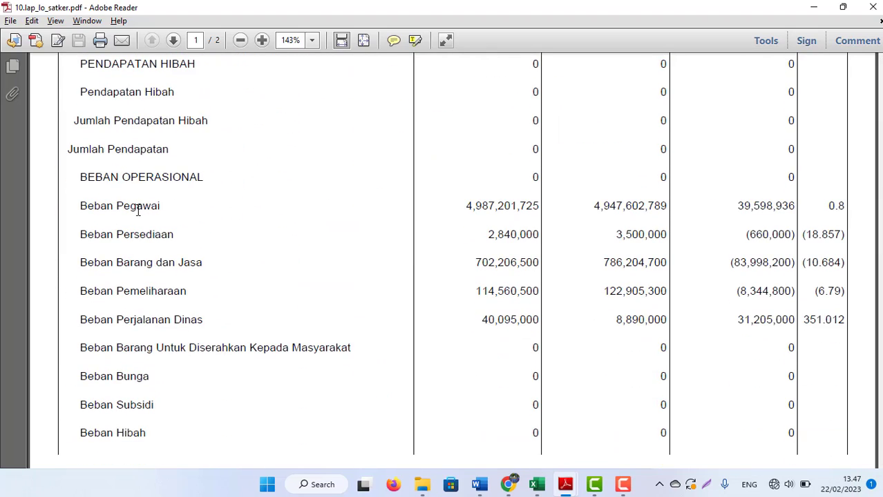
key(alt+Tab)
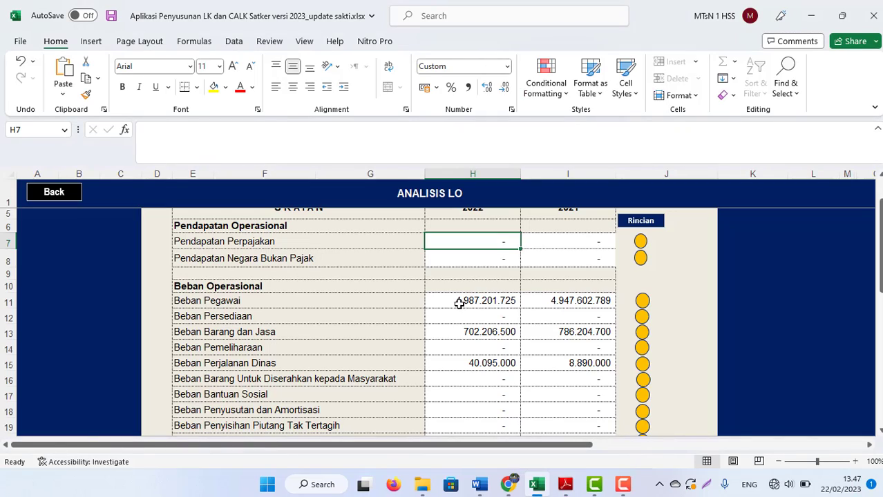
click(459, 303)
key(alt+Tab)
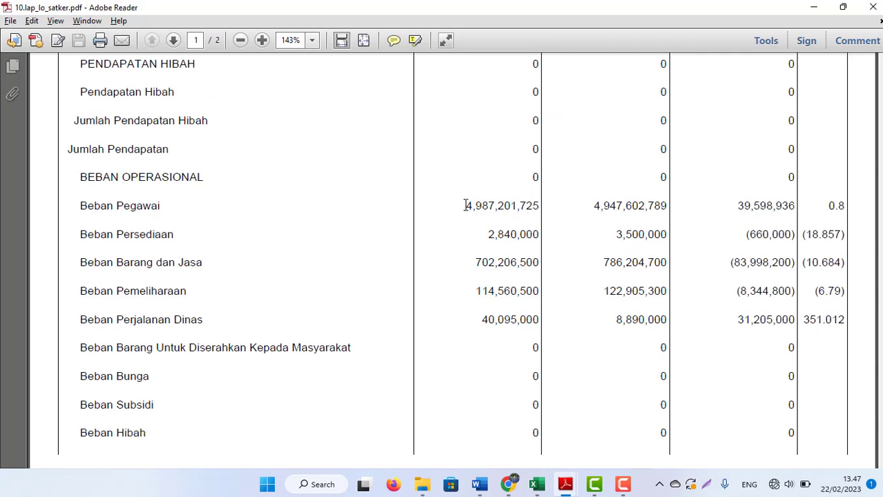
drag(465, 206, 542, 213)
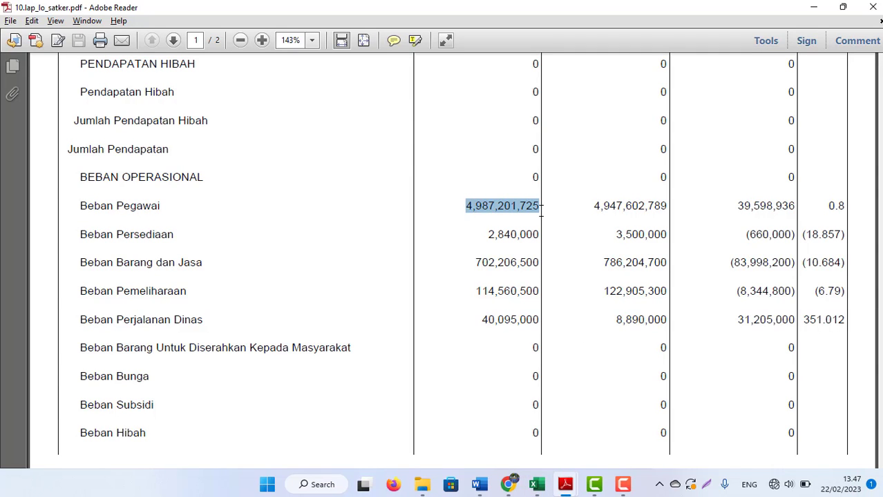
key(alt+Tab)
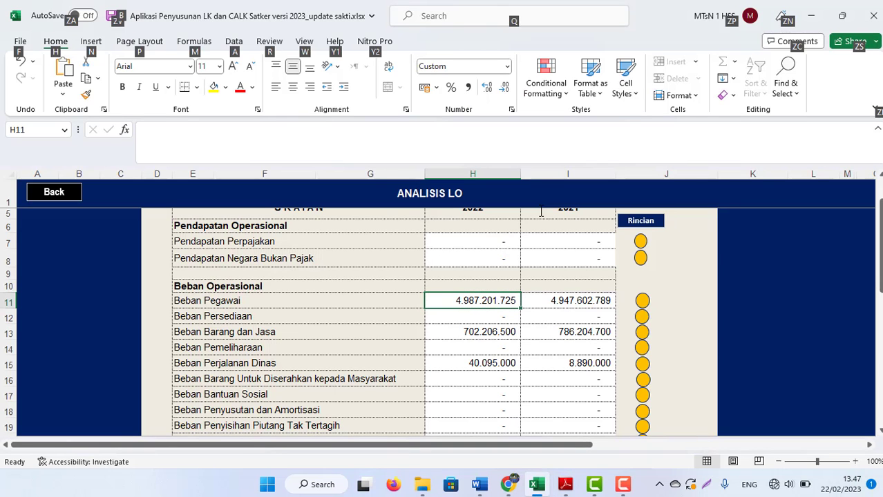
Step: Check the 2021 Beban Pegawai in I11 and compare H12 with Beban Persediaan 2,840,000
key(alt)
click(585, 302)
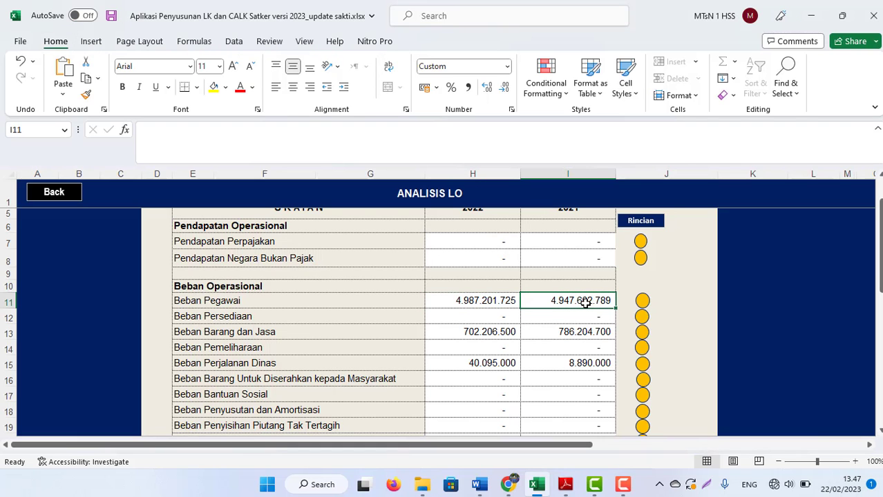
key(alt+Tab)
key(alt+Tab)
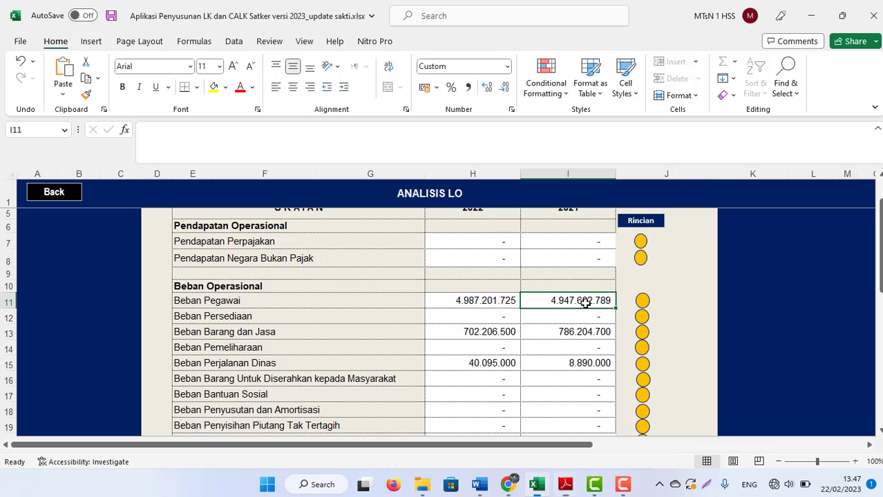
click(473, 319)
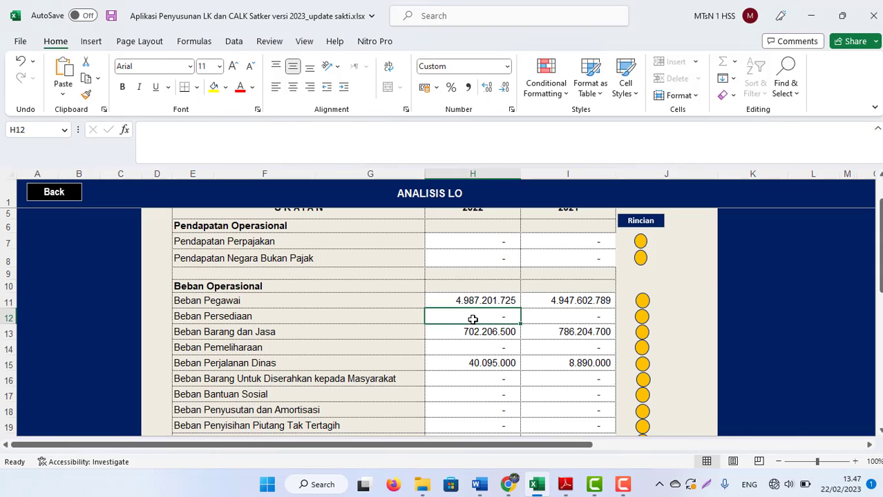
key(alt+Tab)
drag(488, 234, 537, 240)
key(alt+Tab)
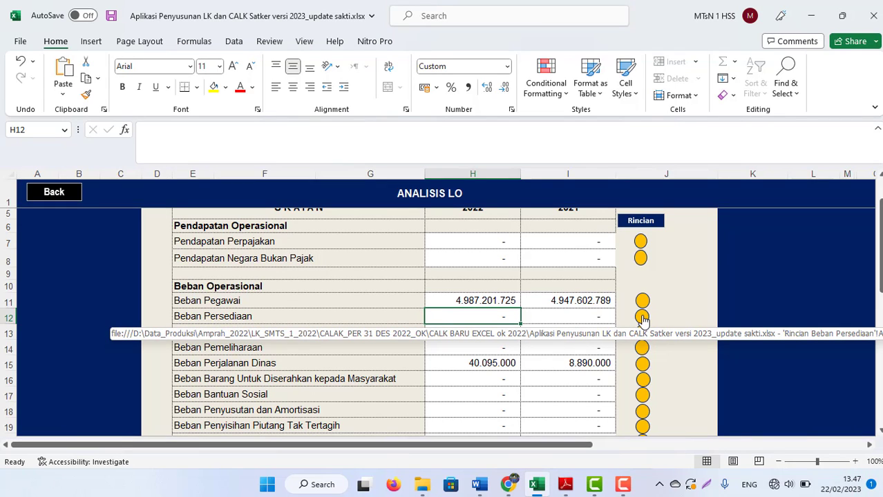
Step: Open the Rincian Beban Persediaan sheet and copy account code 593111 from the trial-balance PDF
click(642, 317)
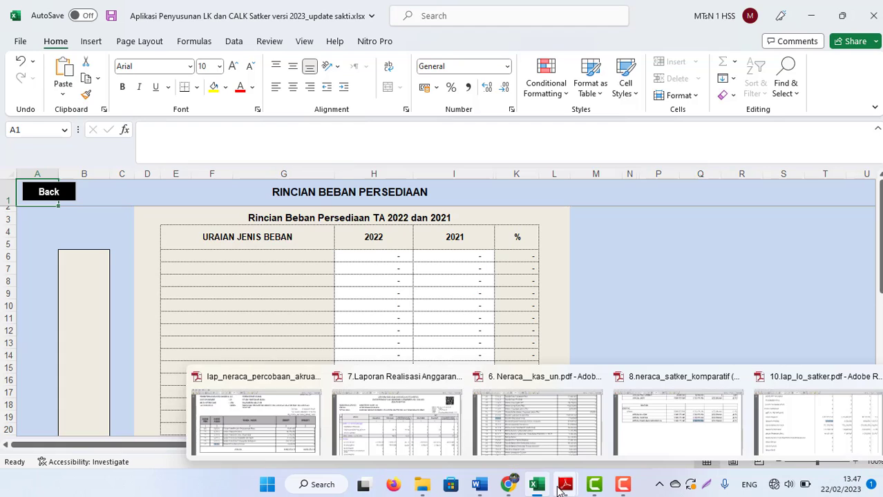
mouse_move(564, 485)
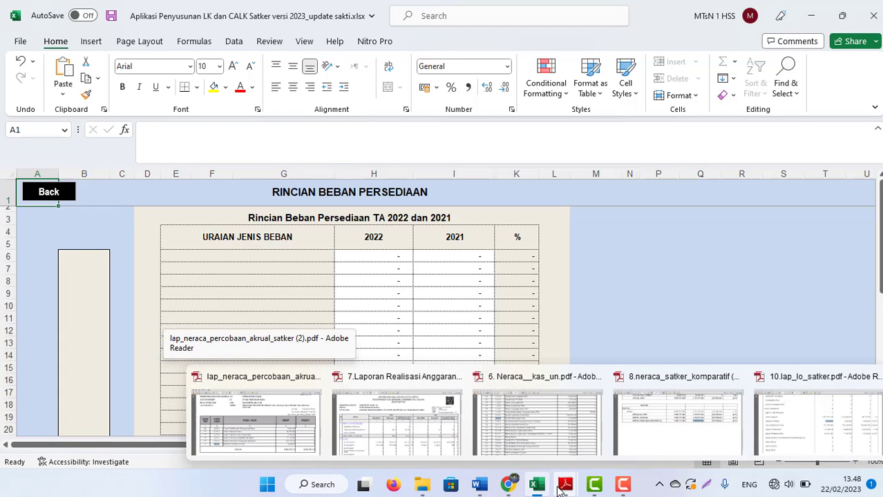
click(235, 414)
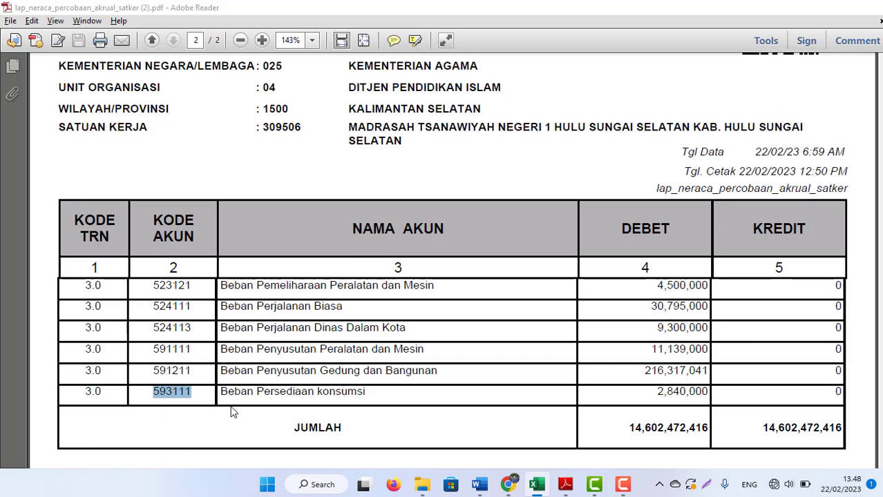
click(329, 392)
drag(222, 393, 351, 393)
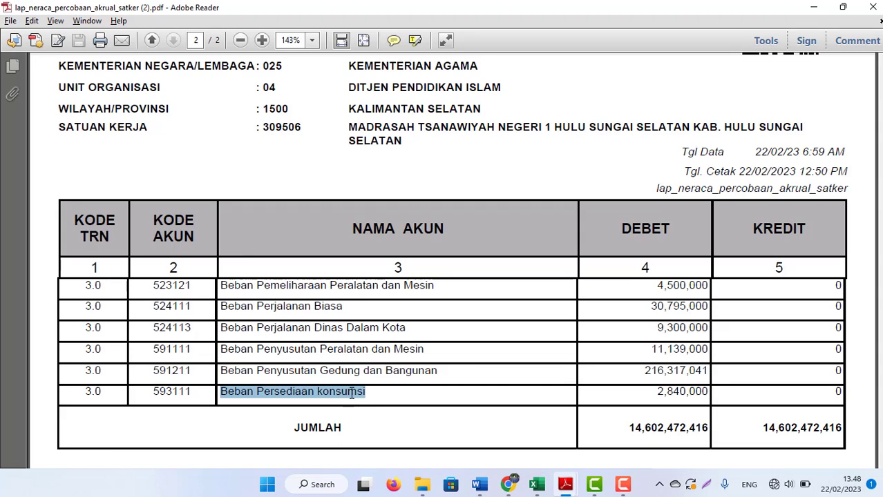
click(190, 377)
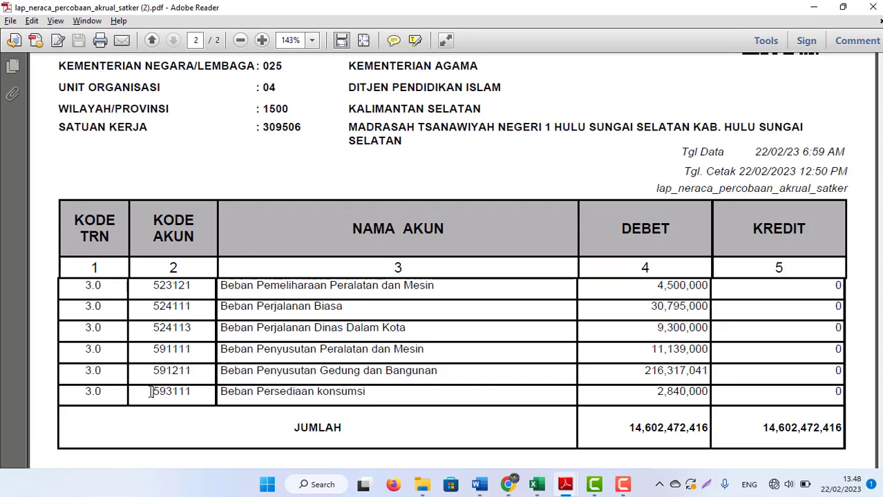
drag(151, 392, 197, 392)
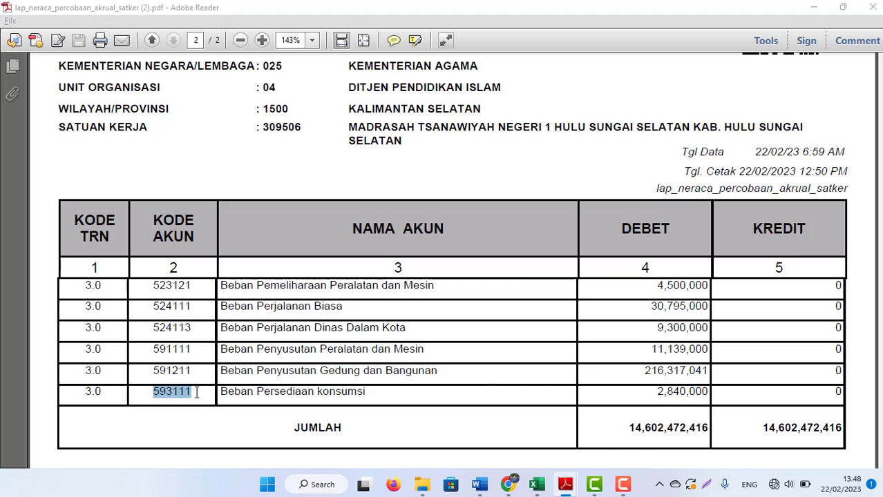
key(alt+Tab)
Step: Paste account code 593111 into B6 and confirm H12 Beban Persediaan now reads 2.840.000
click(83, 255)
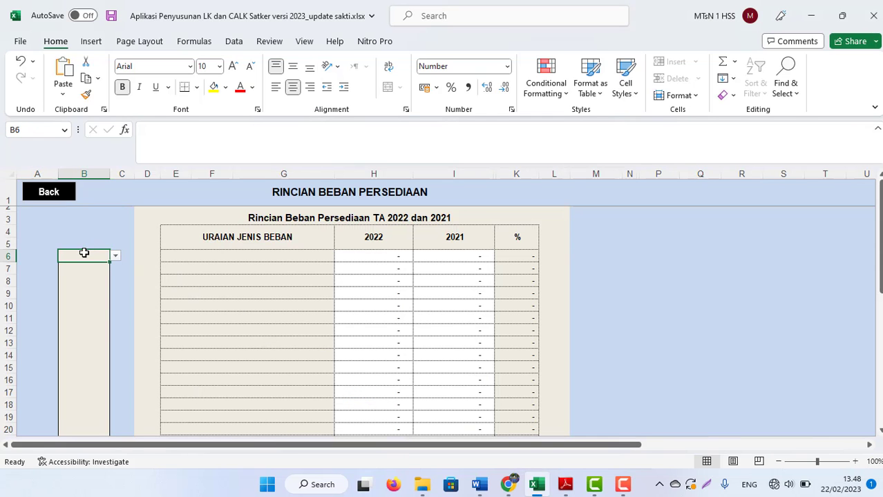
right_click(83, 258)
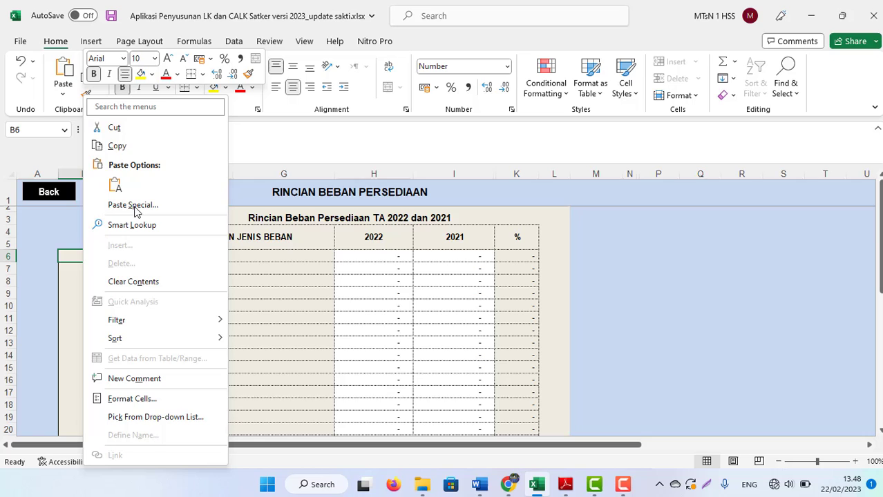
click(115, 187)
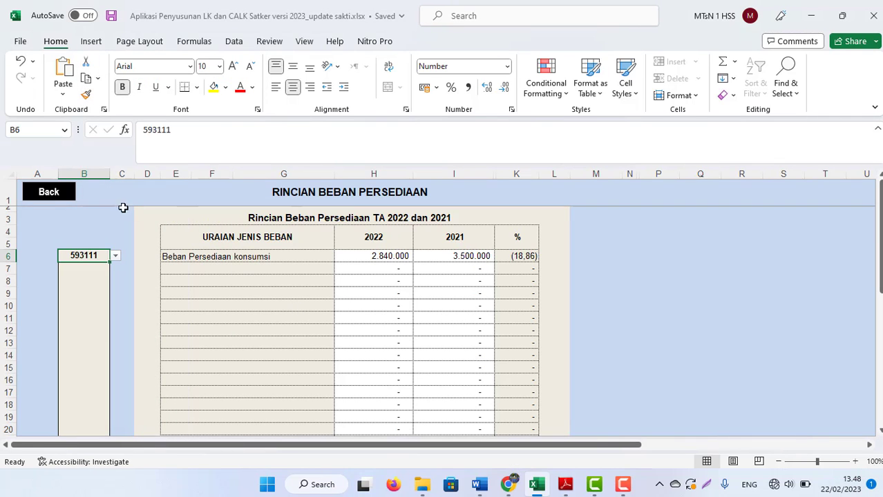
click(54, 192)
click(476, 318)
mouse_move(565, 484)
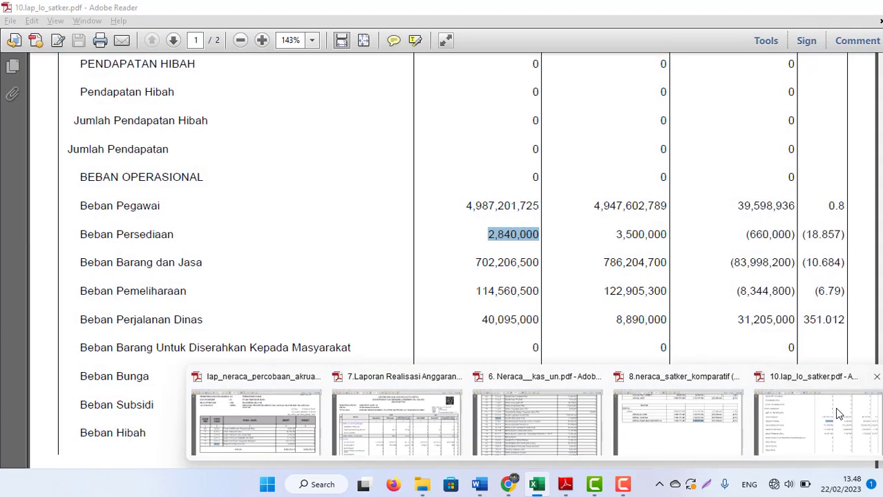
click(825, 418)
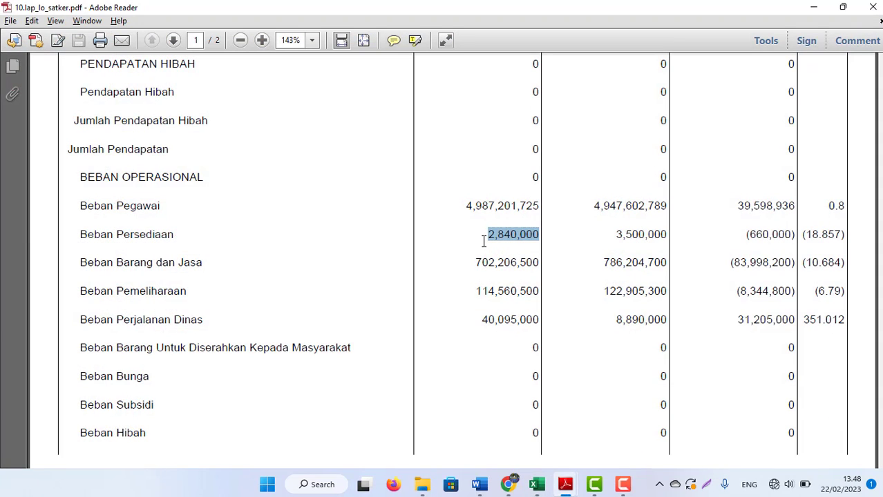
key(alt+Tab)
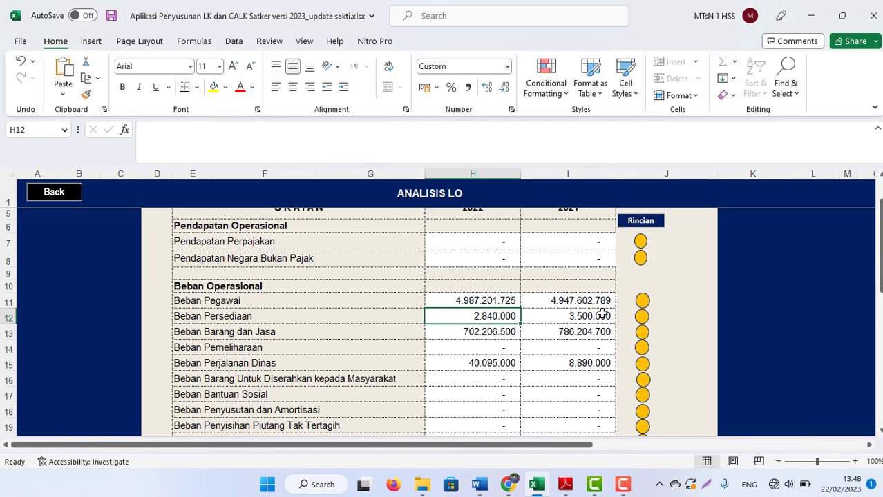
Step: Compare Beban Barang dan Jasa in H13 with the report's 702,206,500 and open its detail sheet
click(497, 332)
key(alt+Tab)
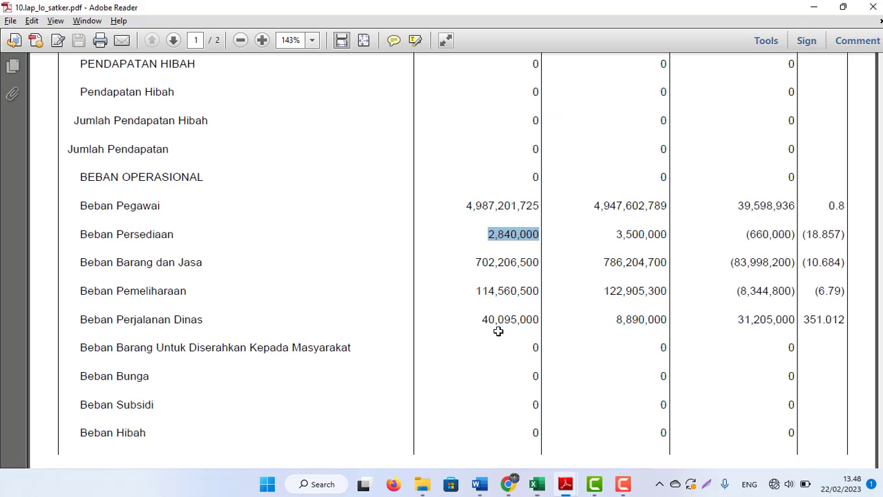
drag(475, 263, 544, 262)
click(605, 261)
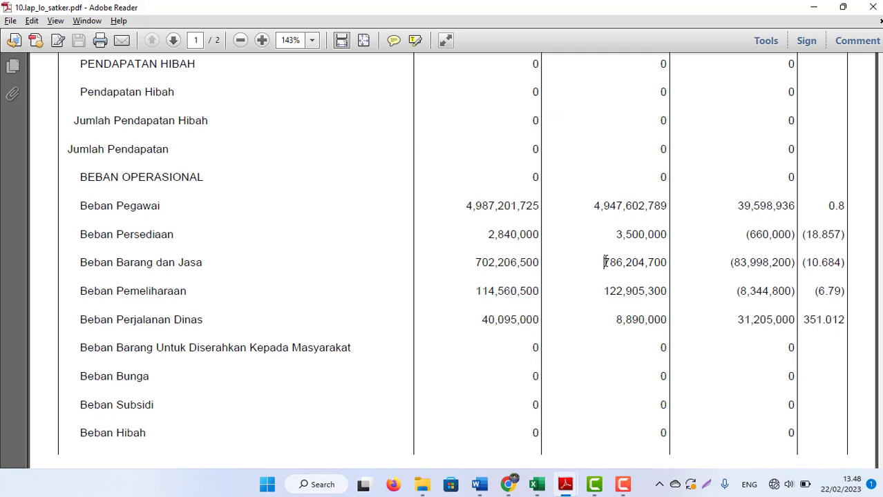
key(alt+Tab)
click(642, 331)
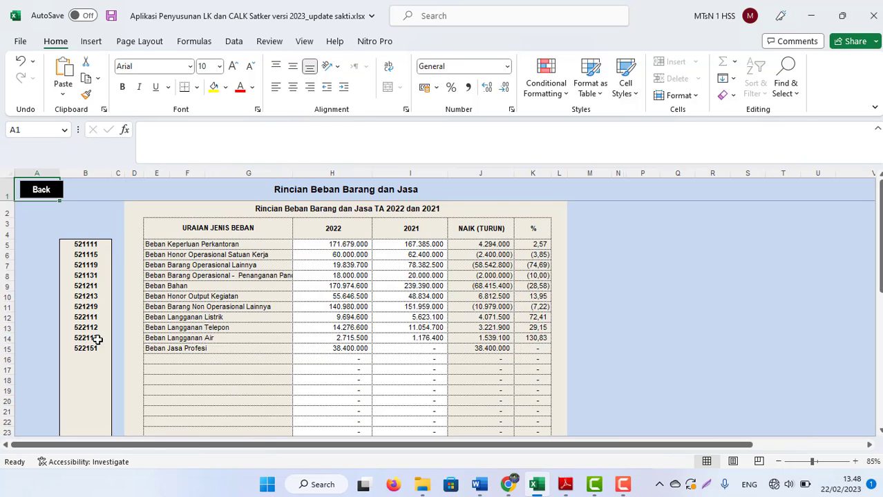
Step: Compare Beban Pemeliharaan in H14 with the report's 114,560,500, then open its Rincian sheet
click(54, 196)
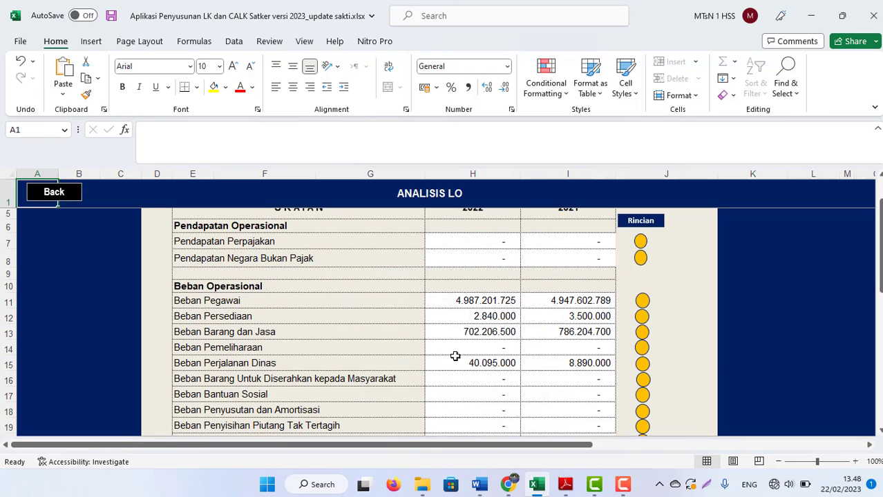
click(491, 353)
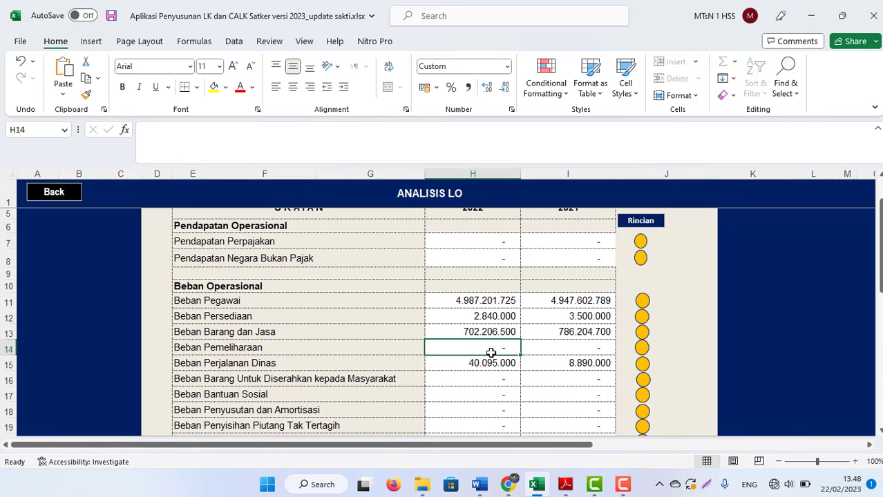
key(alt+Tab)
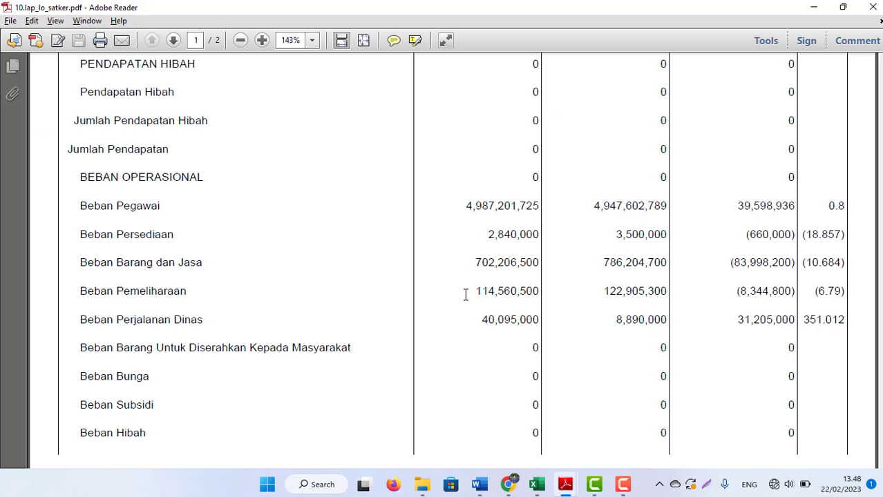
drag(465, 295, 531, 295)
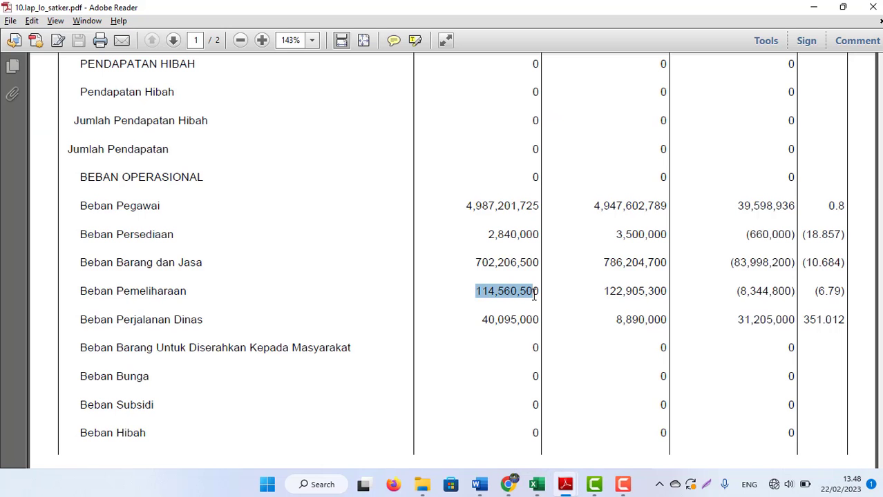
key(alt+Tab)
click(641, 348)
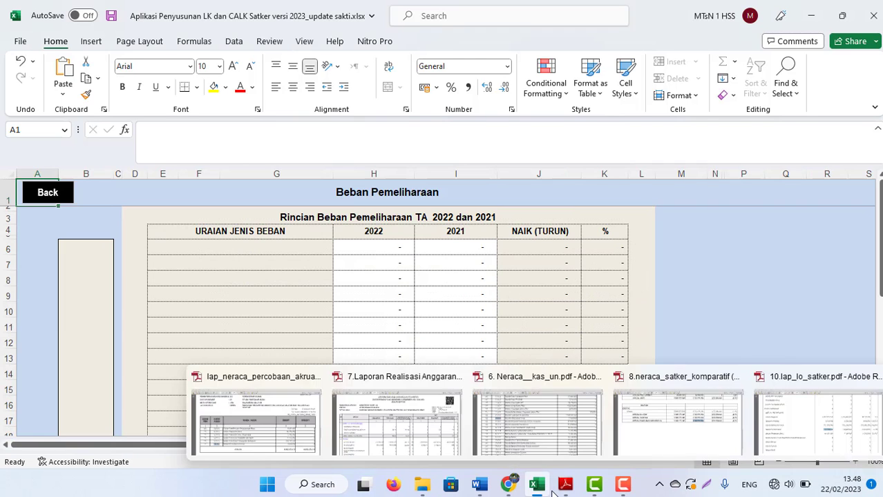
mouse_move(565, 485)
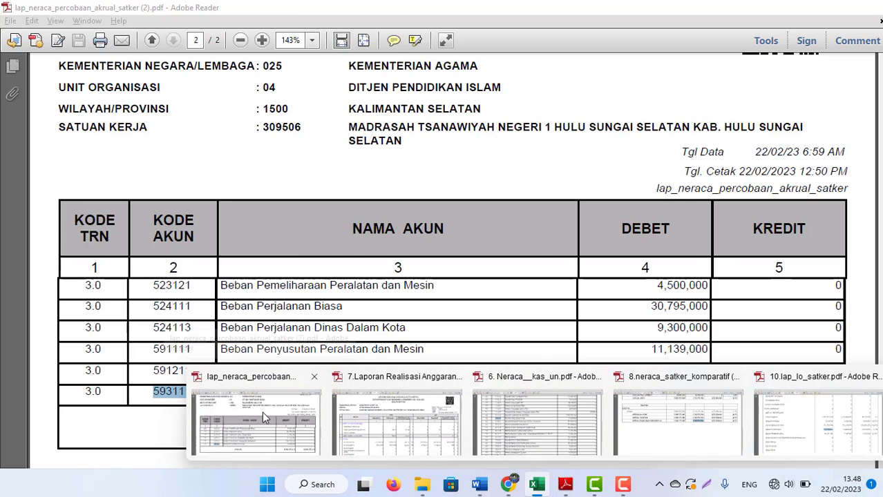
Step: Copy account code 523111 from the trial balance and paste it into B6
click(262, 412)
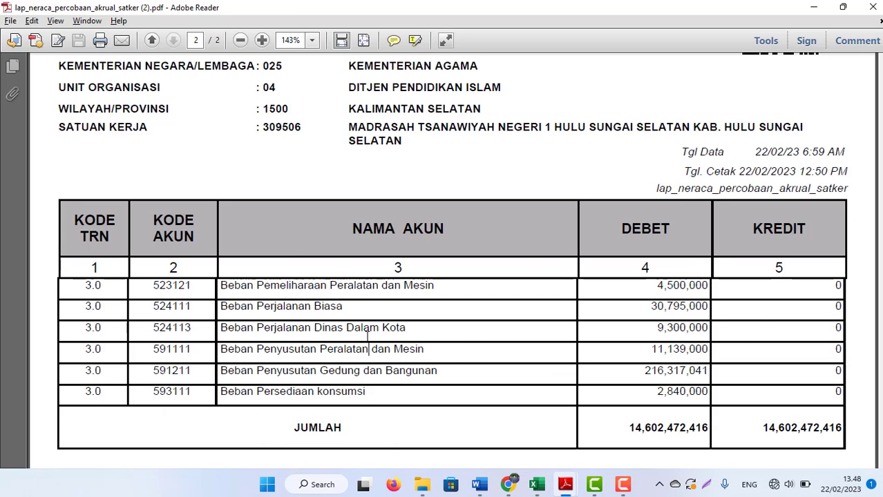
drag(198, 285, 160, 285)
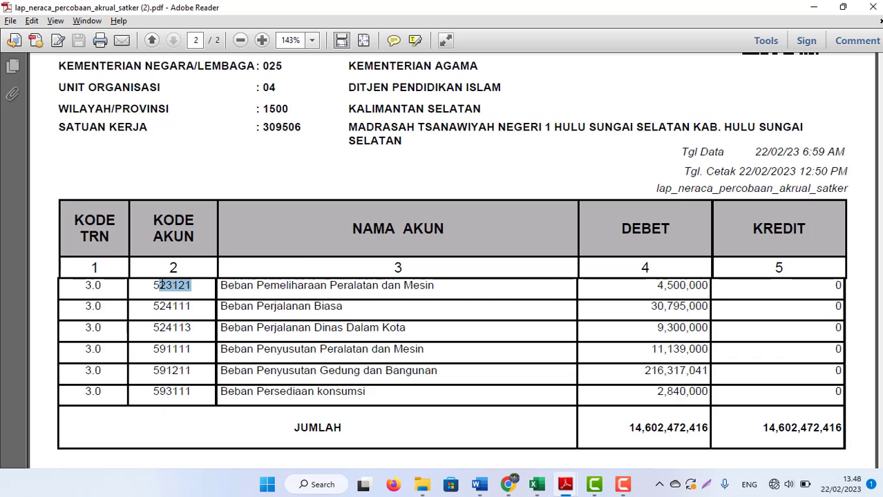
click(161, 285)
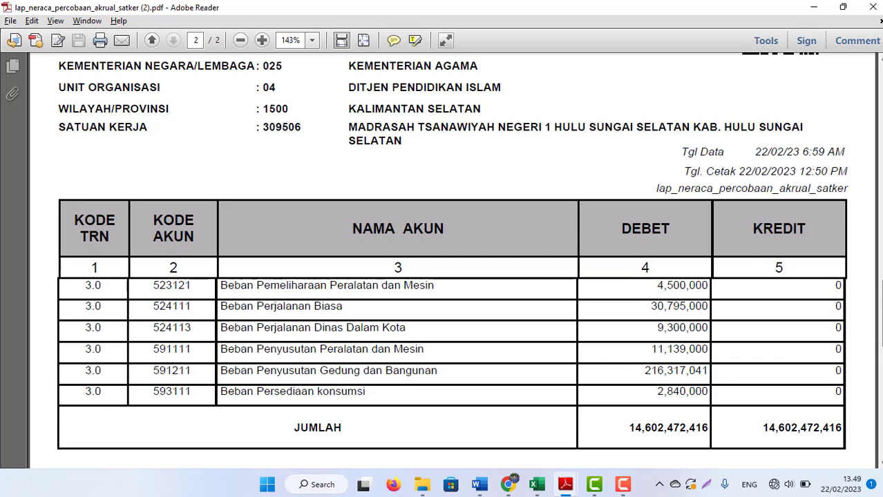
scroll(495, 224, up, 2)
scroll(494, 223, up, 5)
scroll(495, 224, up, 2)
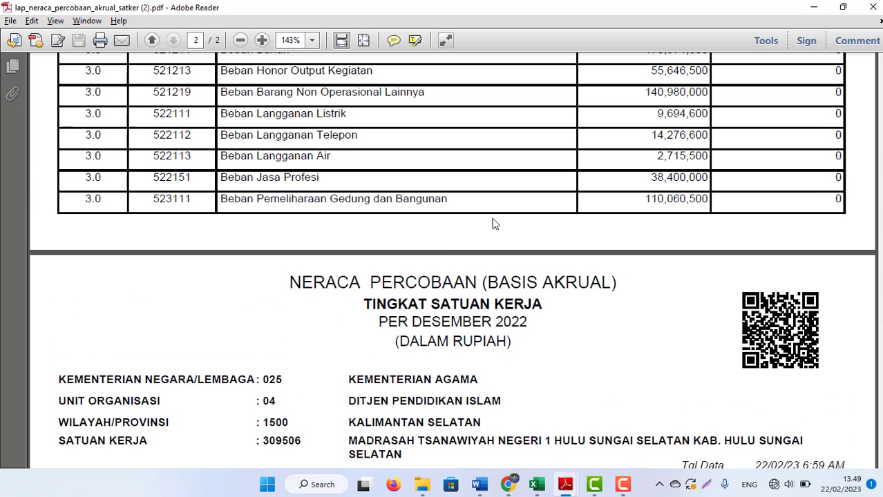
drag(198, 199, 150, 195)
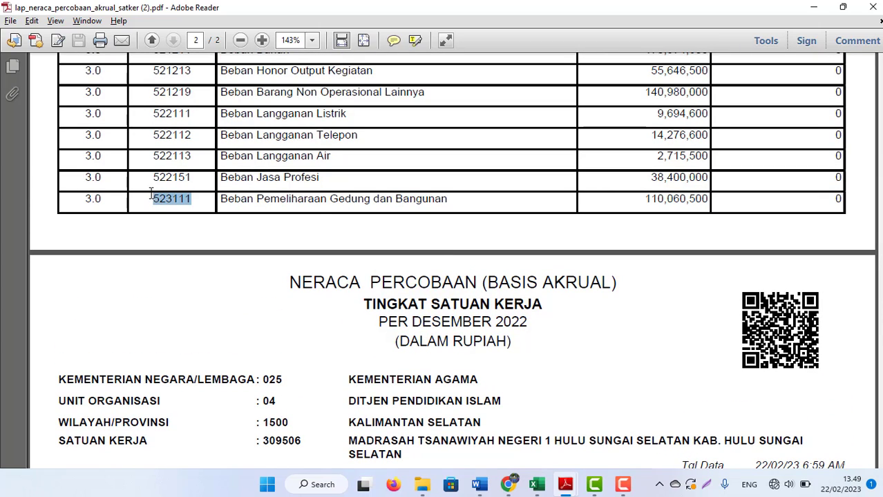
key(alt+Tab)
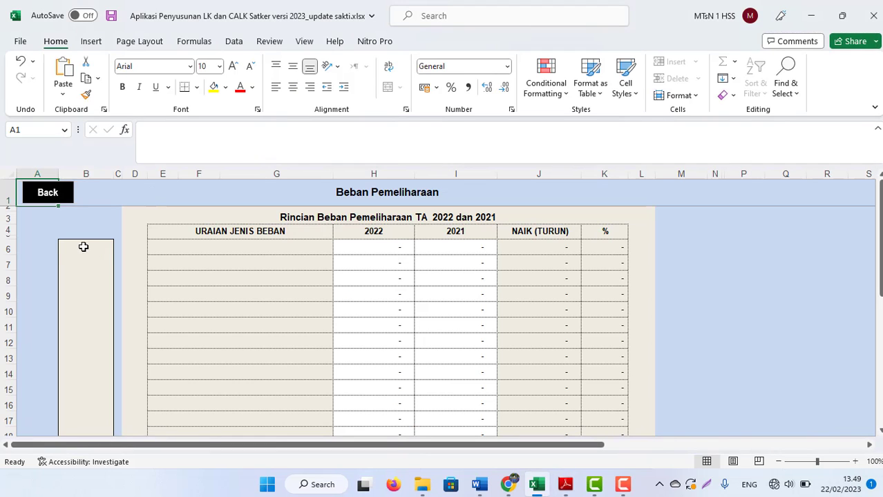
click(85, 248)
right_click(85, 251)
click(118, 187)
key(Return)
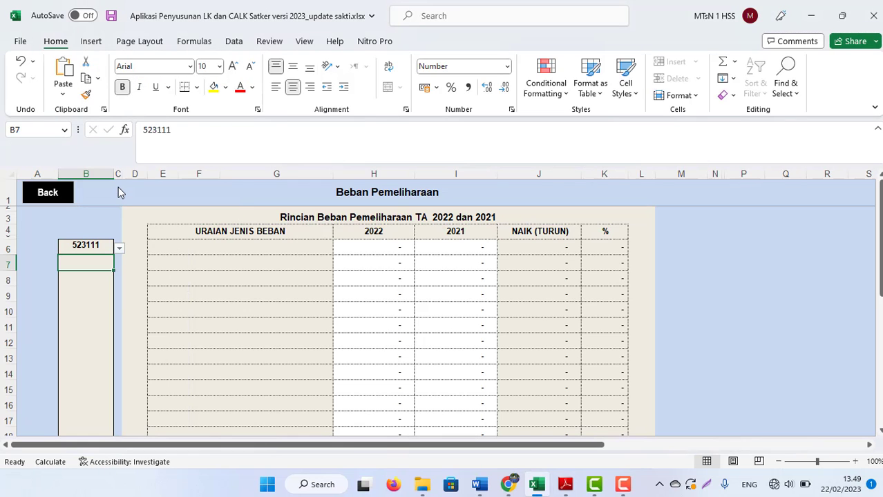
Step: Paste account code 523121 into B7 as plain text and save the workbook
key(alt+Tab)
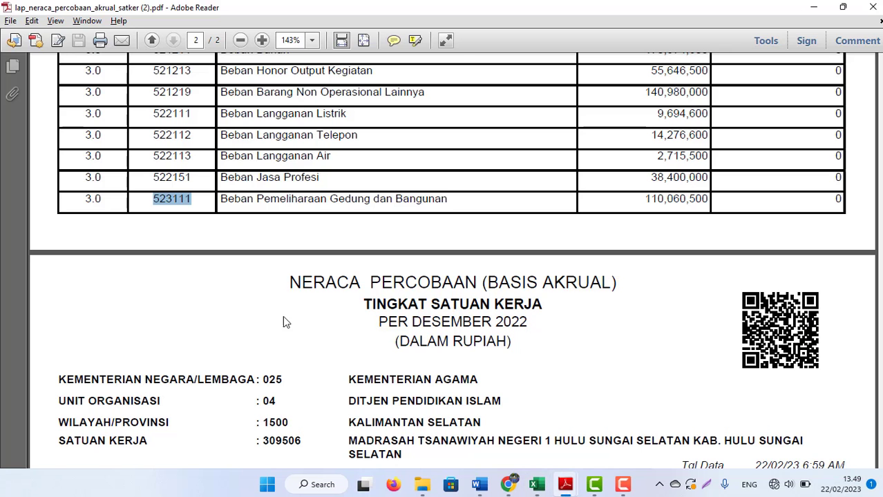
scroll(603, 290, down, 3)
scroll(603, 290, down, 3)
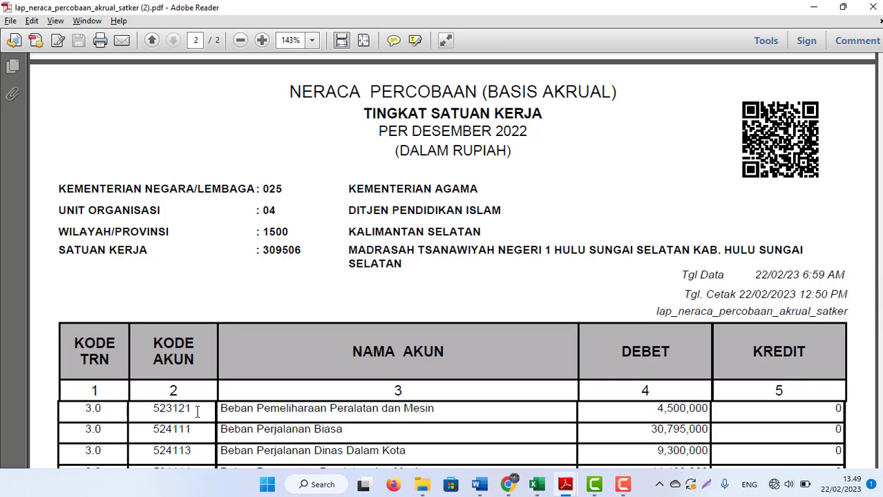
drag(192, 408, 148, 408)
key(alt+Tab)
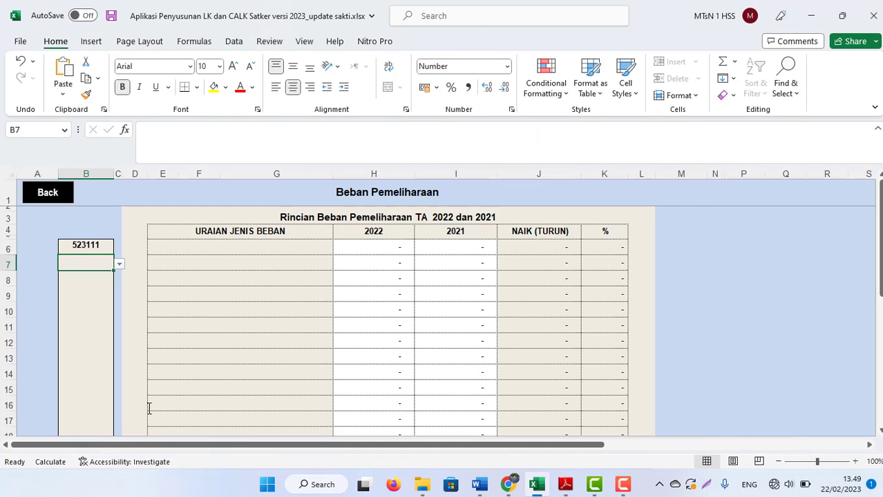
right_click(78, 264)
click(109, 179)
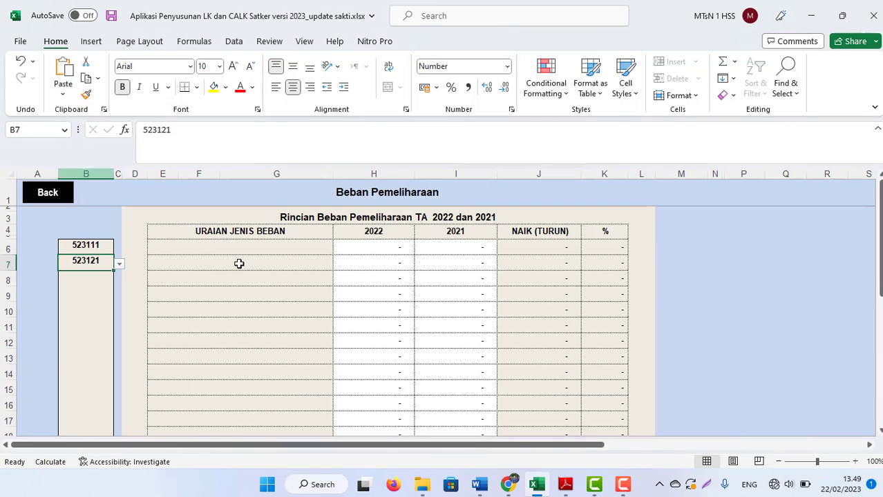
key(ctrl+s)
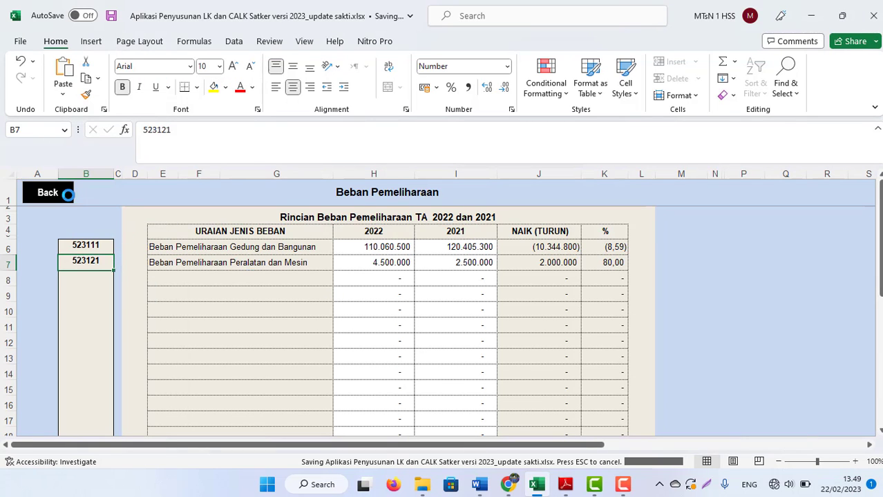
click(66, 199)
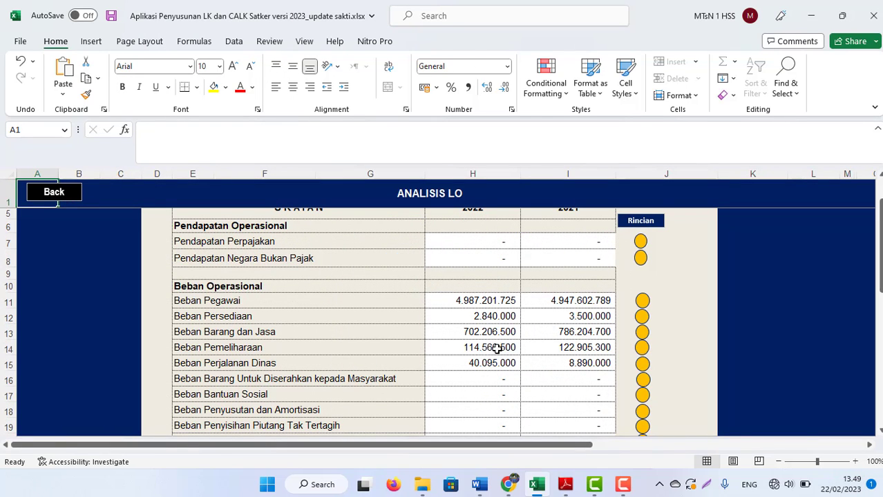
mouse_move(564, 484)
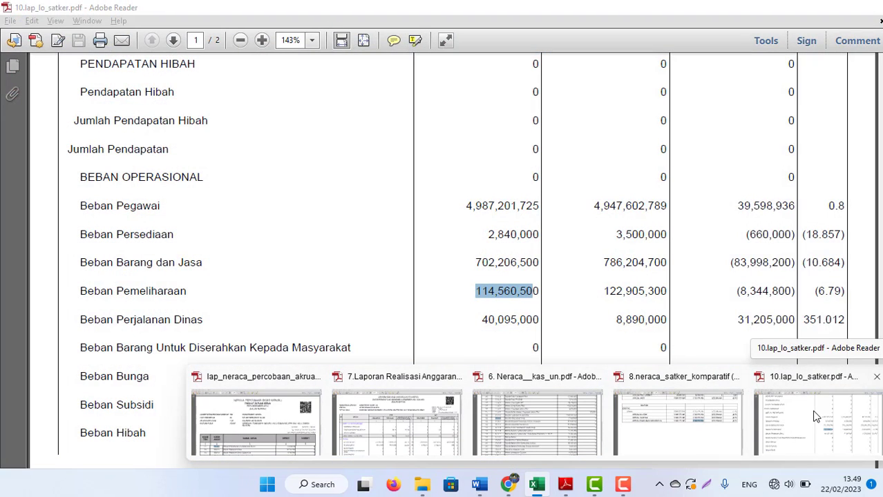
Step: Check H15 and the Jumlah Beban total in H22 against page 2 of the LO report, then open the Beban Penyusutan dan Amortisasi detail
click(813, 416)
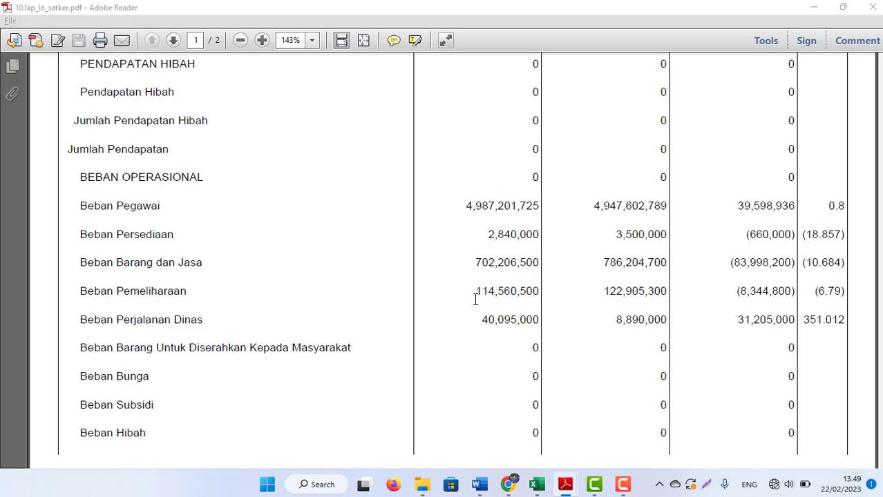
key(alt+Tab)
click(488, 363)
key(Down)
key(Down)
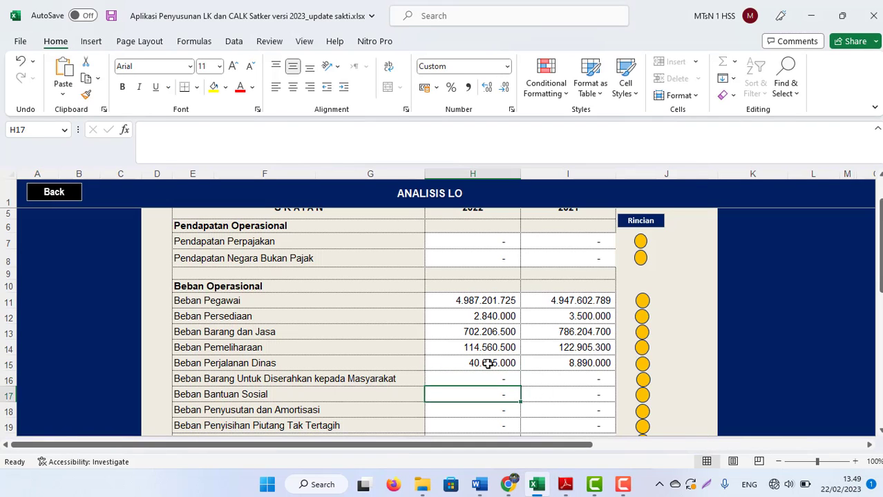
key(Down)
key(Down)
key(Down)
key(Down)
key(alt+Tab)
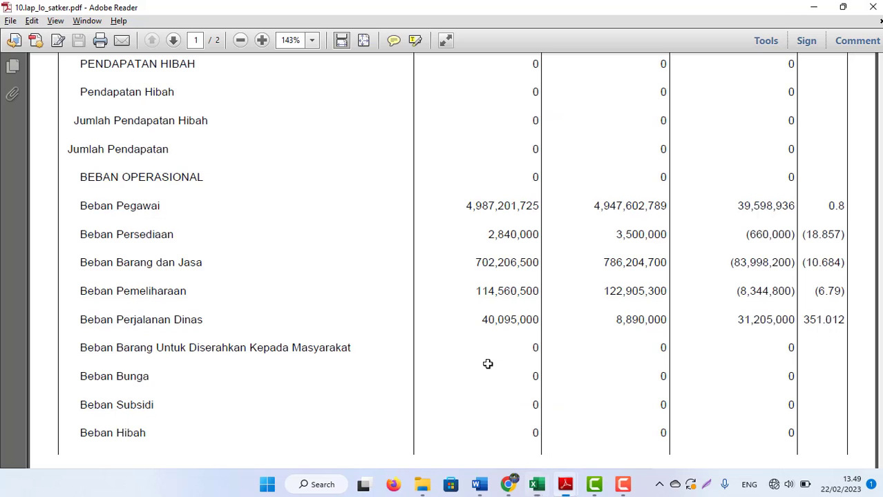
scroll(475, 291, down, 5)
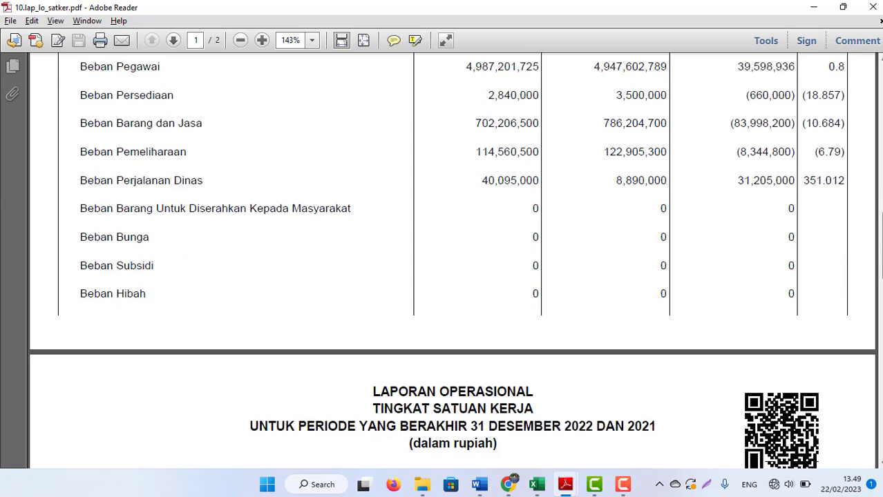
scroll(475, 291, down, 5)
scroll(475, 291, down, 1)
scroll(475, 291, down, 5)
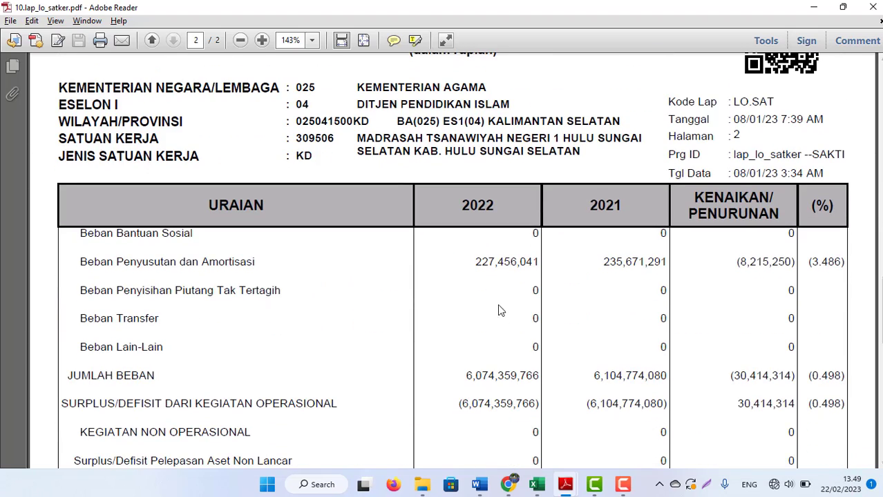
key(alt+Tab)
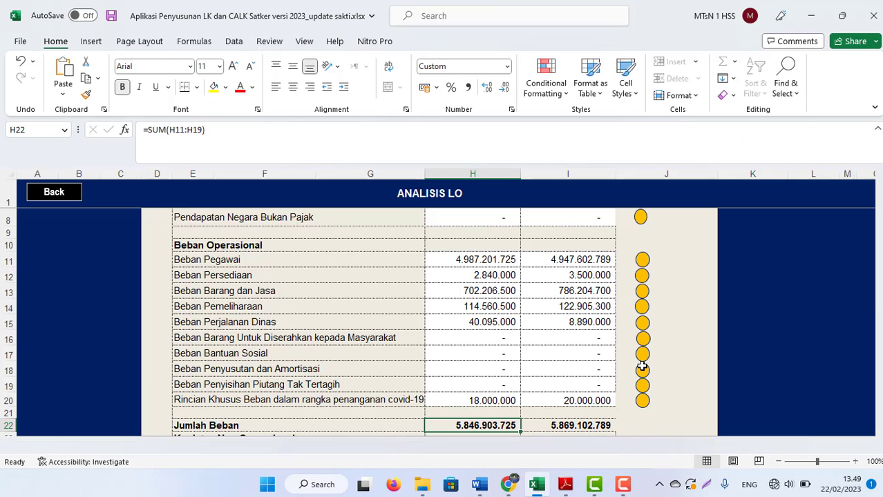
click(641, 368)
mouse_move(565, 484)
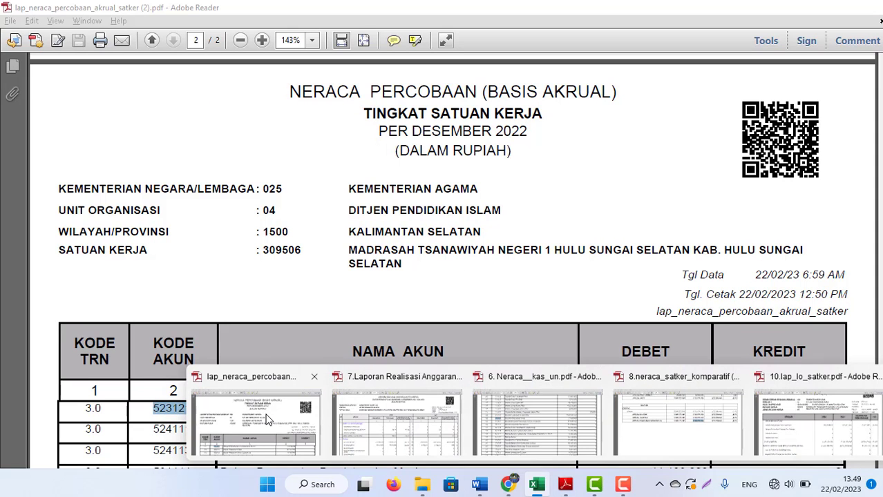
Step: Copy account code 591111 from the trial balance PDF into cell B5 of the depreciation breakdown
click(268, 420)
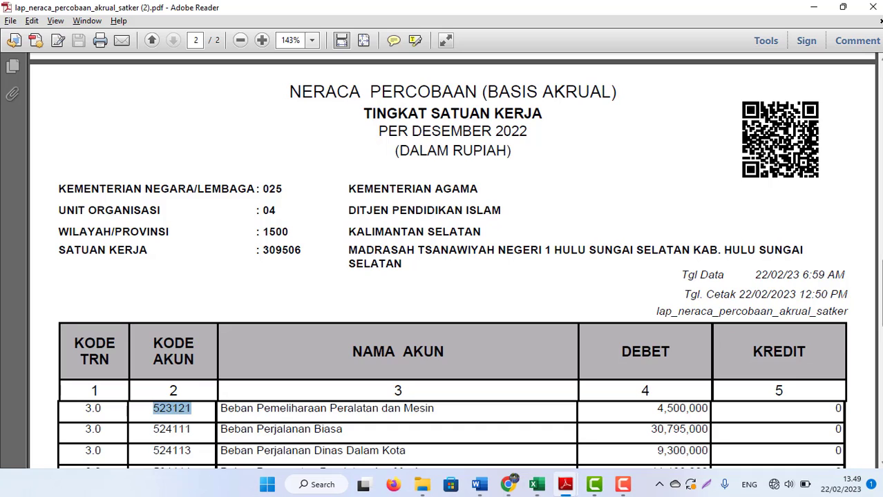
scroll(879, 324, down, 10)
scroll(879, 324, down, 5)
scroll(879, 325, up, 3)
scroll(878, 325, up, 5)
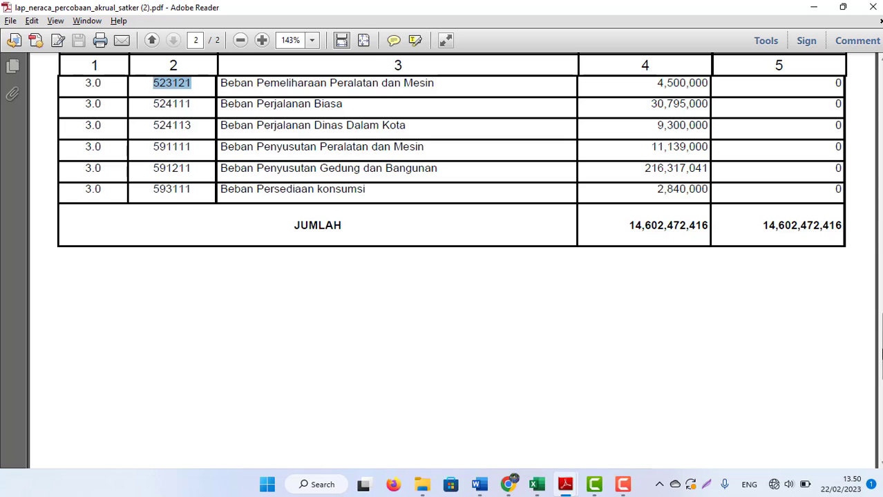
scroll(364, 425, up, 5)
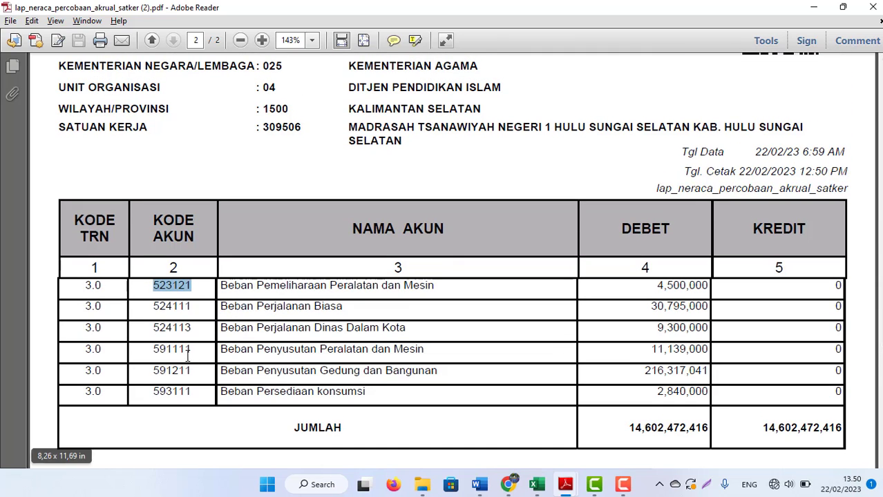
drag(191, 371, 161, 371)
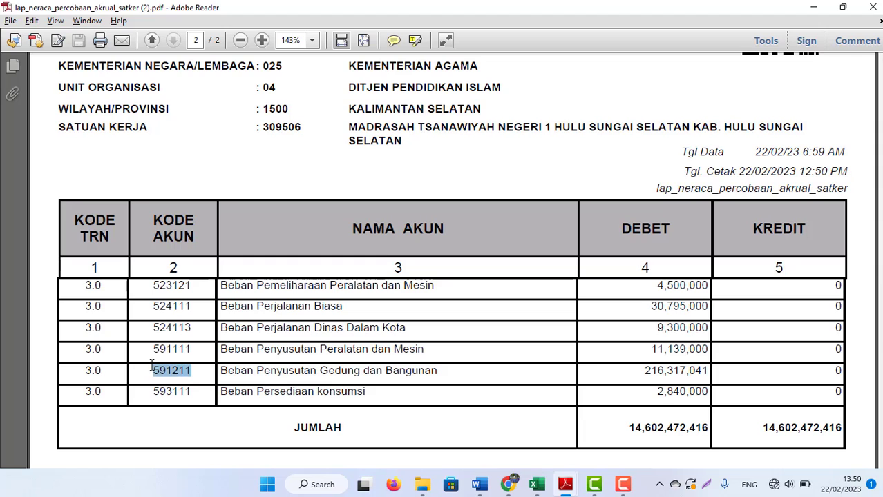
drag(201, 350, 162, 352)
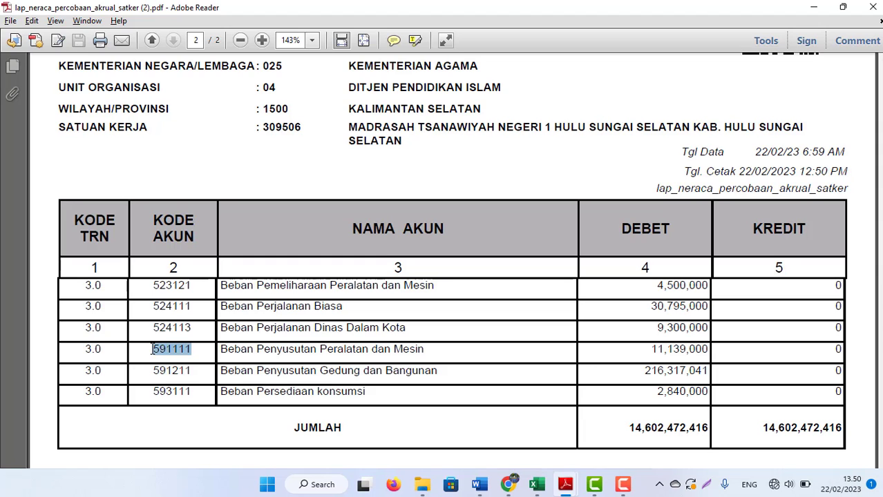
key(alt+Tab)
click(80, 250)
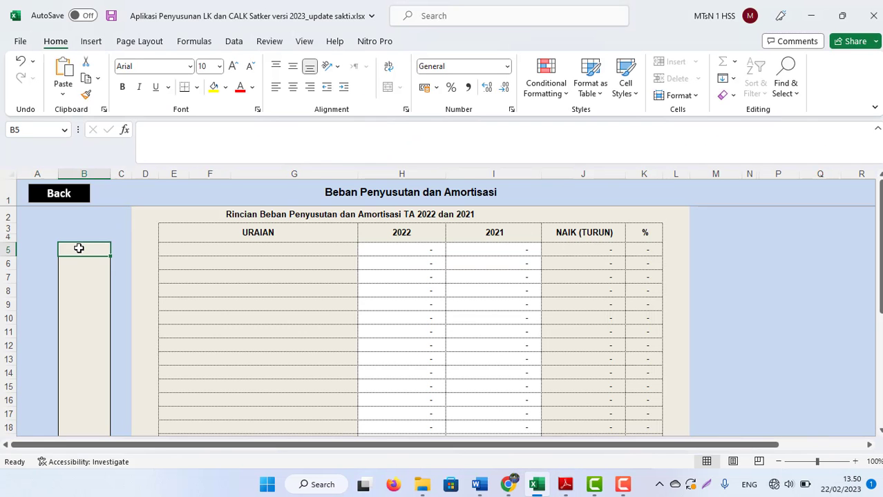
right_click(79, 254)
click(114, 201)
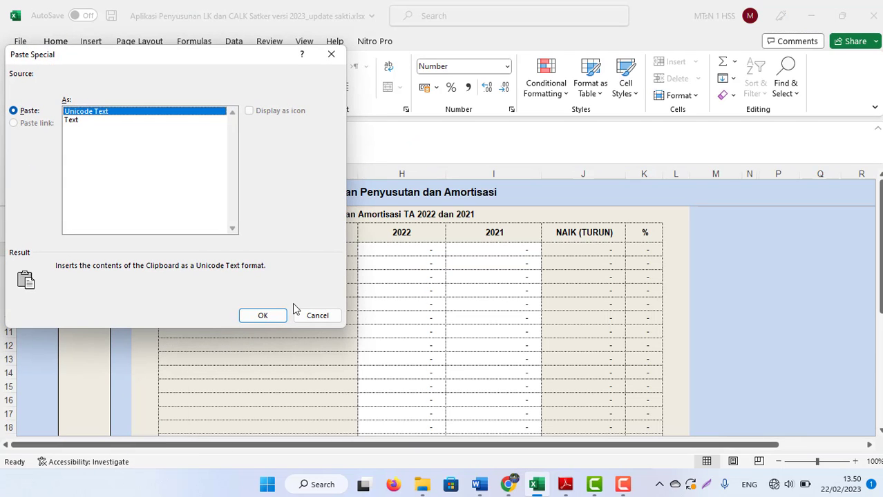
click(317, 316)
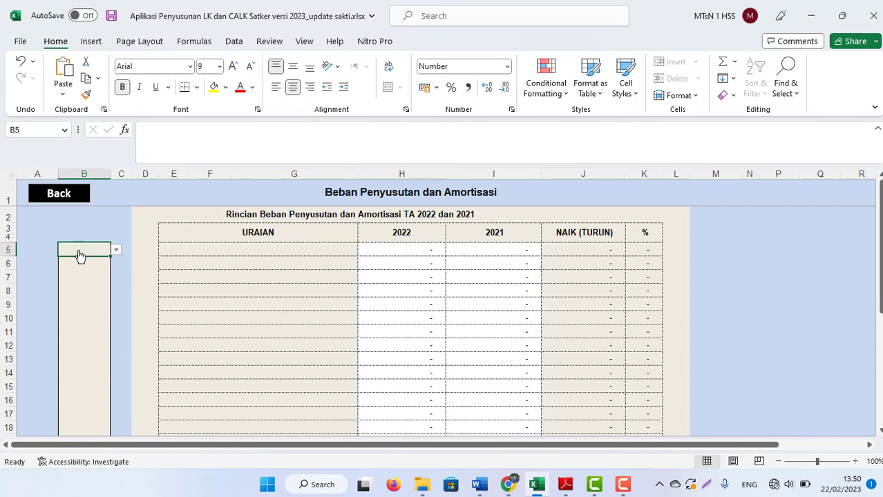
right_click(81, 255)
click(109, 181)
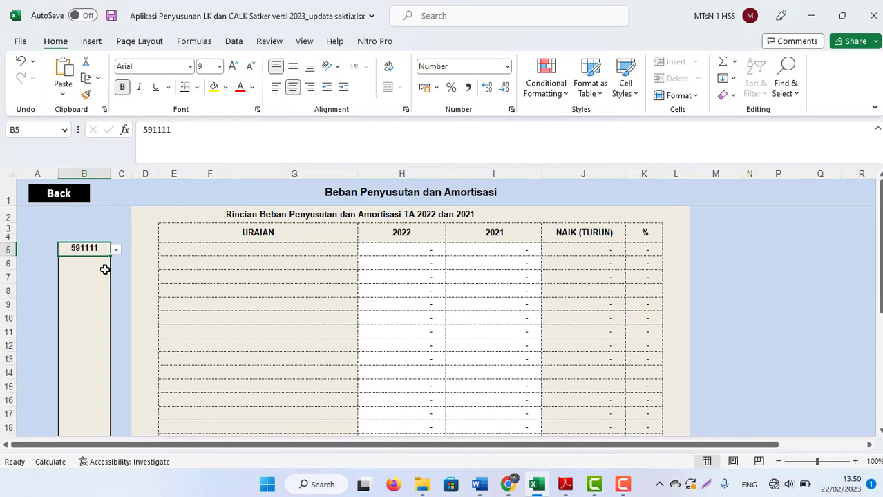
Step: Paste account 591211 from the PDF into B6, save, and go back to ANALISIS LO
key(alt+Tab)
drag(197, 373, 136, 375)
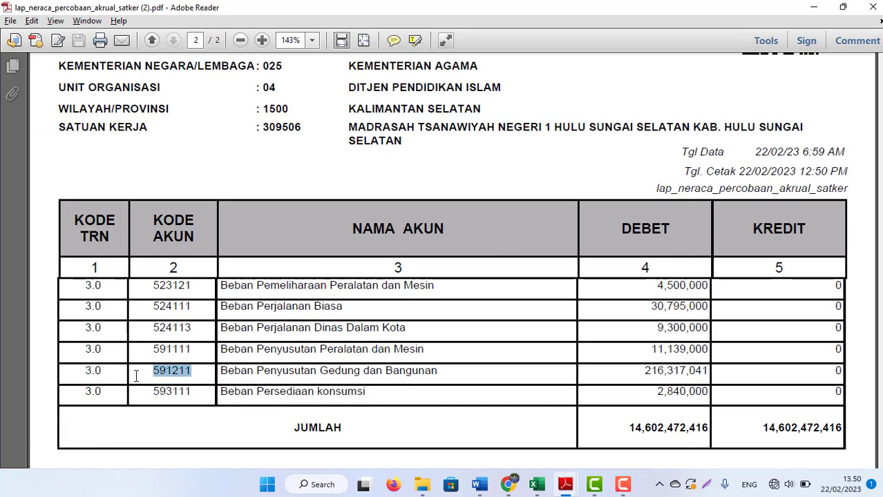
key(alt+Tab)
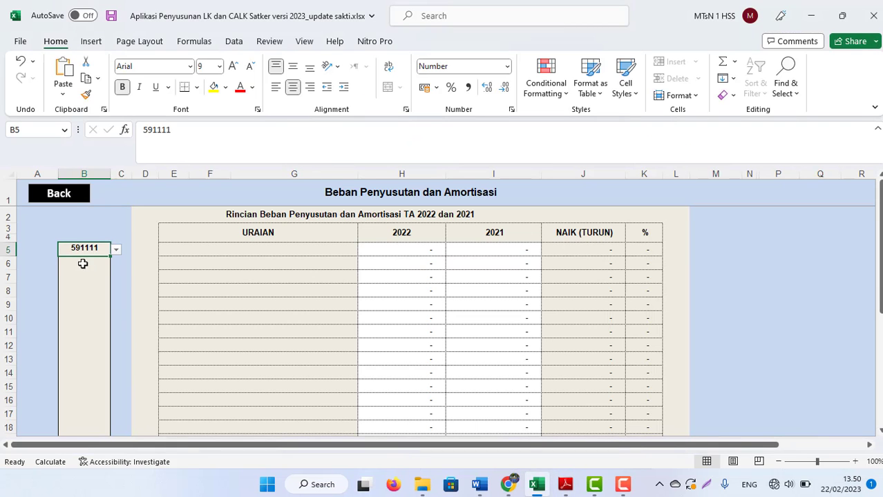
click(83, 266)
right_click(82, 269)
click(113, 182)
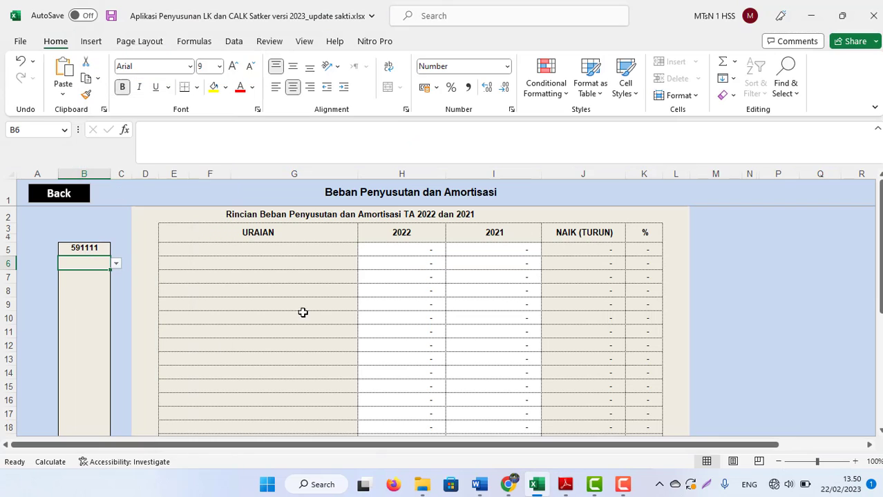
text(591211)
key(ctrl+s)
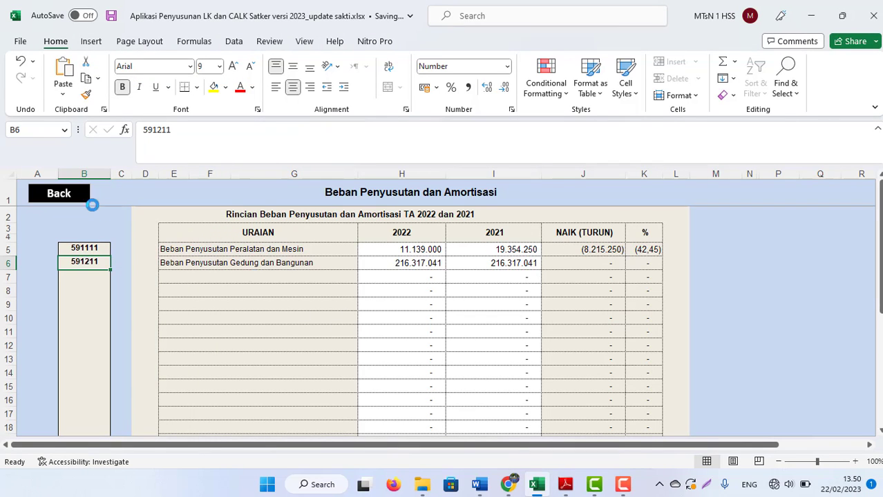
click(76, 197)
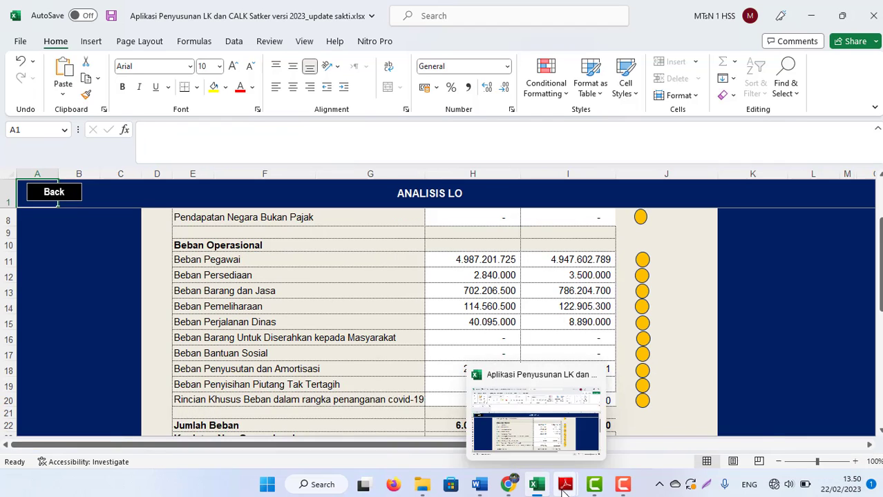
mouse_move(565, 485)
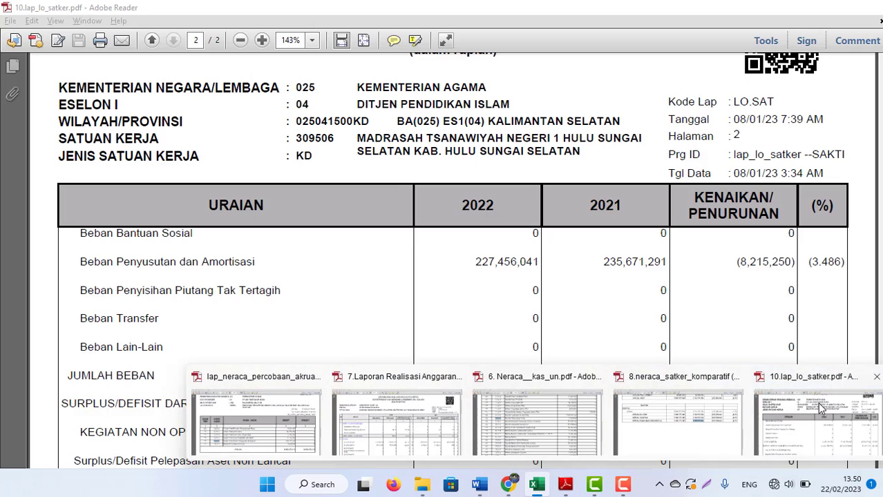
click(820, 409)
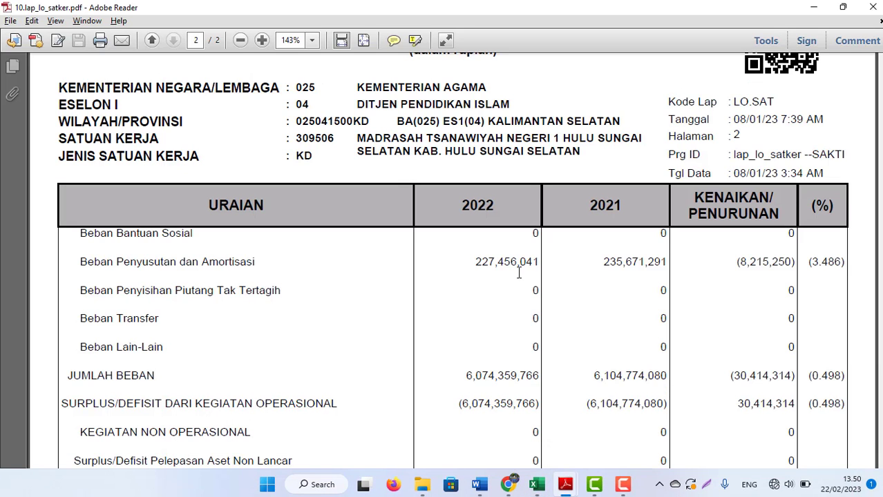
key(alt+Tab)
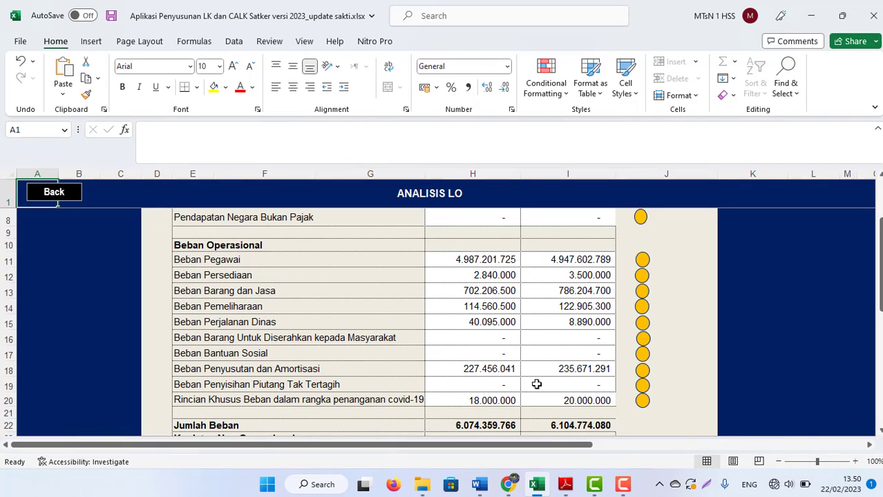
click(536, 384)
key(Down)
key(Down)
key(Down)
key(Down)
key(Down)
key(Down)
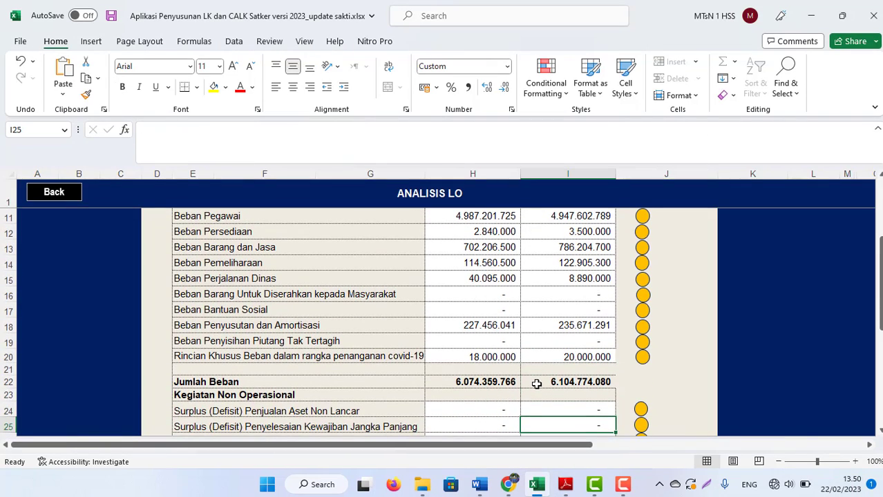
key(alt+Tab)
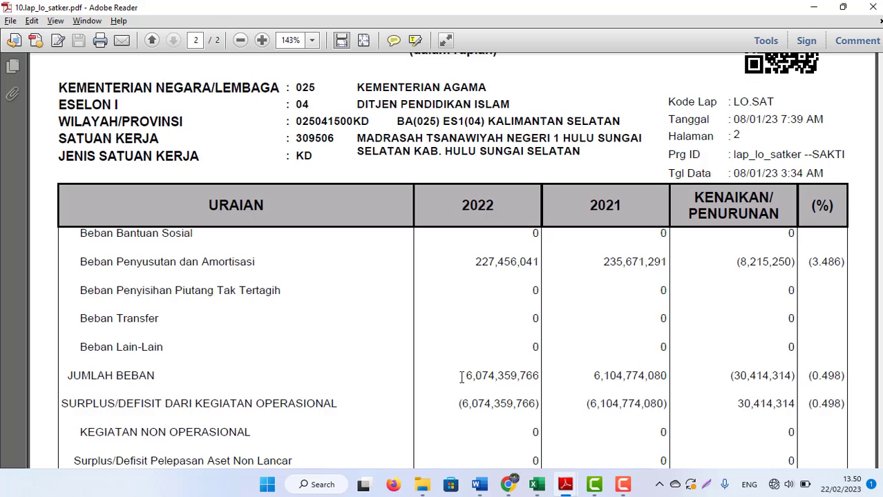
drag(462, 377, 527, 381)
key(alt+Tab)
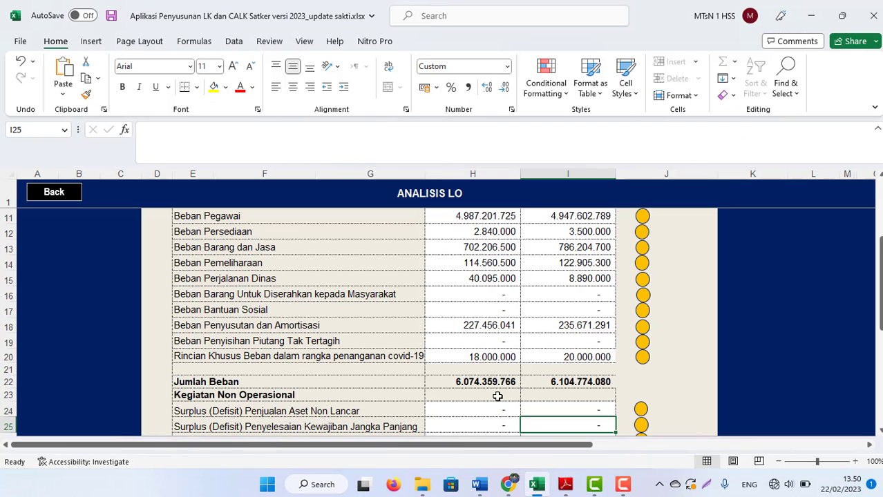
drag(879, 283, 879, 315)
click(475, 393)
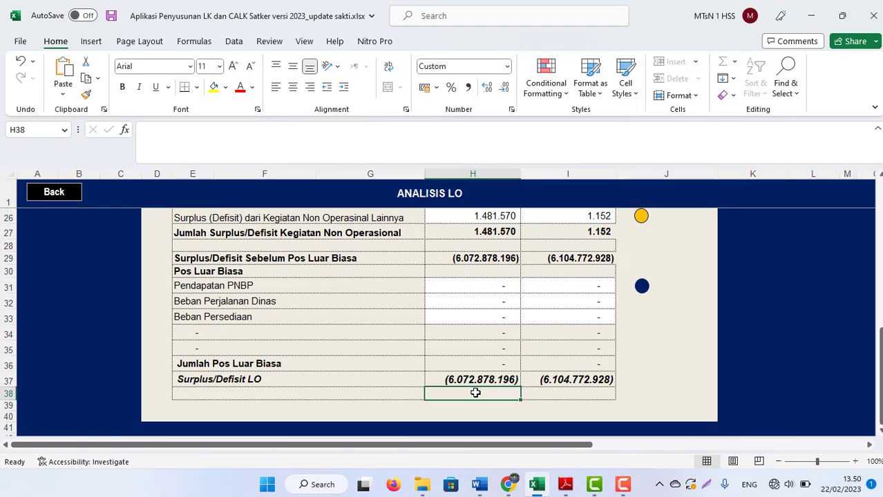
key(alt+Tab)
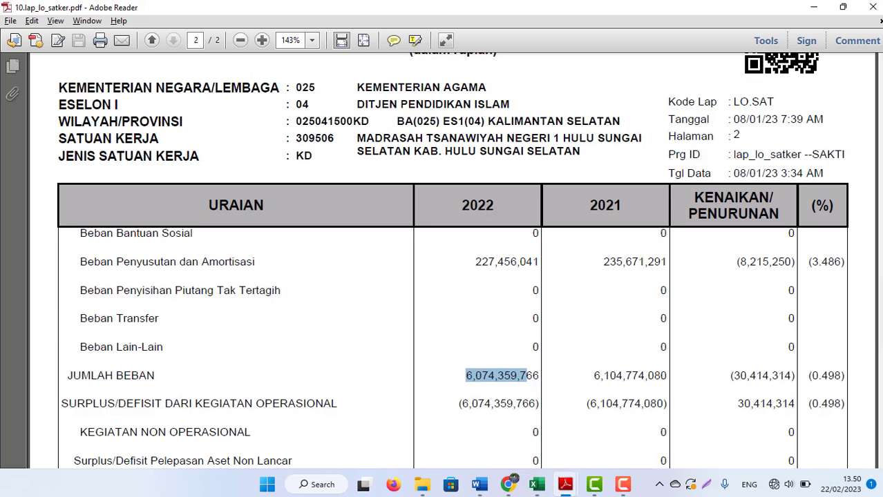
scroll(577, 344, down, 10)
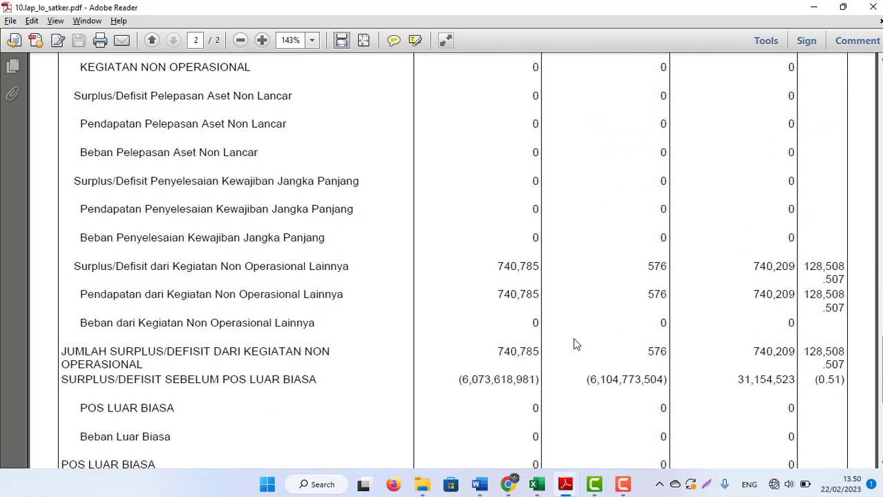
key(alt+Tab)
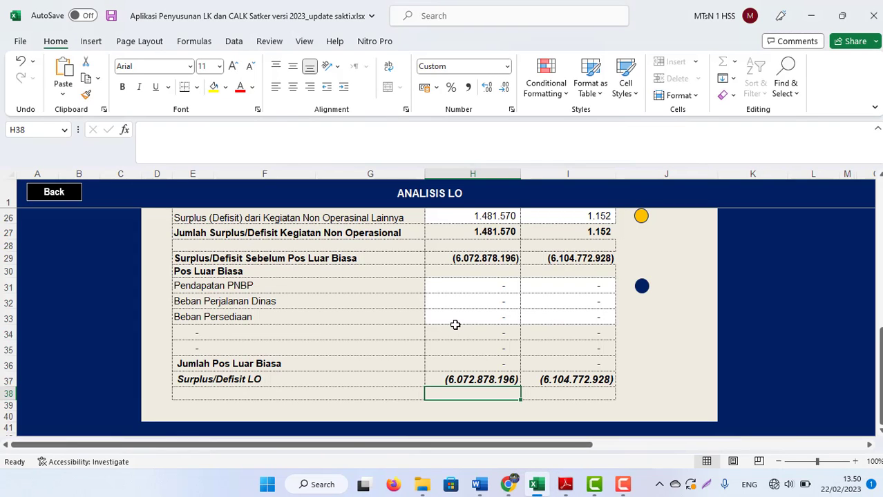
key(alt+Tab)
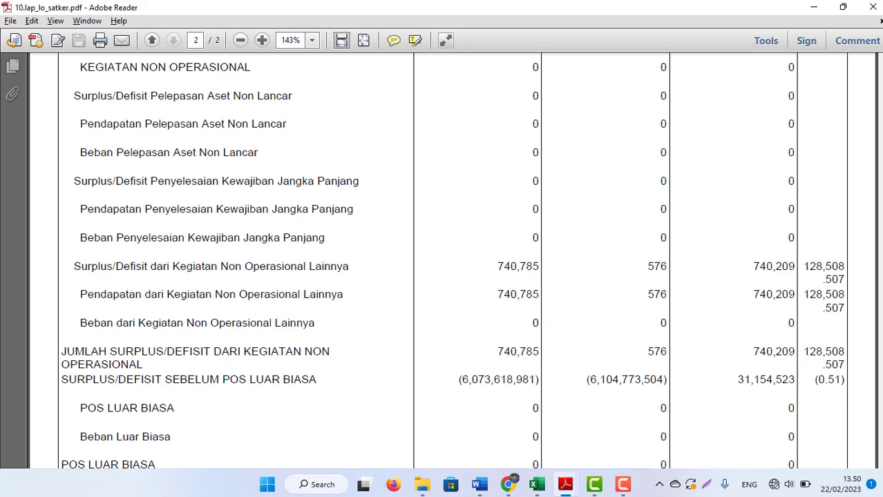
scroll(453, 261, down, 9)
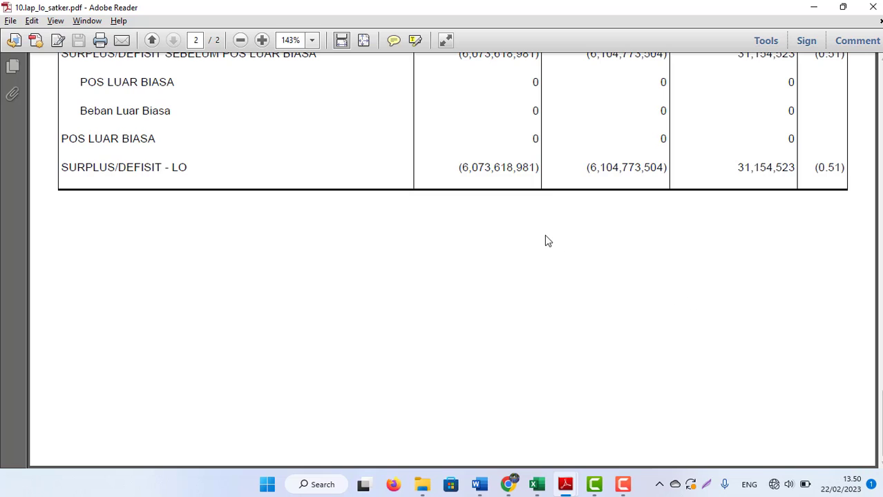
key(alt+Tab)
click(453, 291)
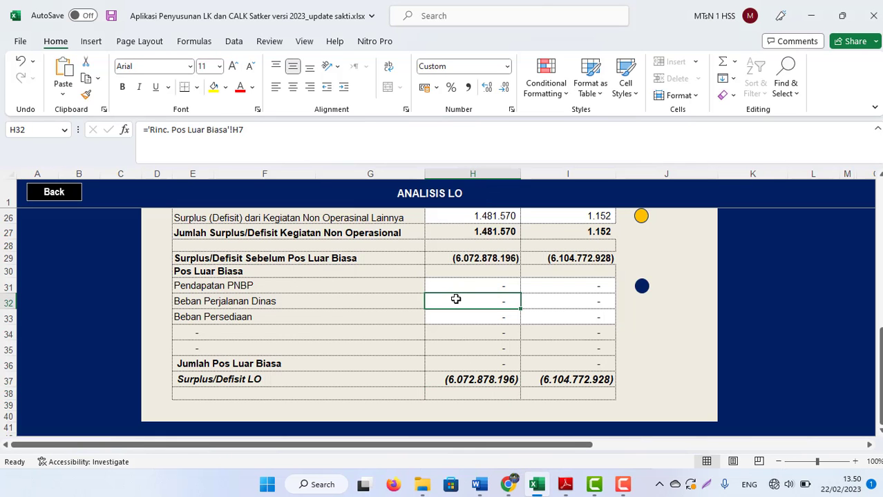
key(Up)
key(Up)
key(Up)
key(Up)
key(Up)
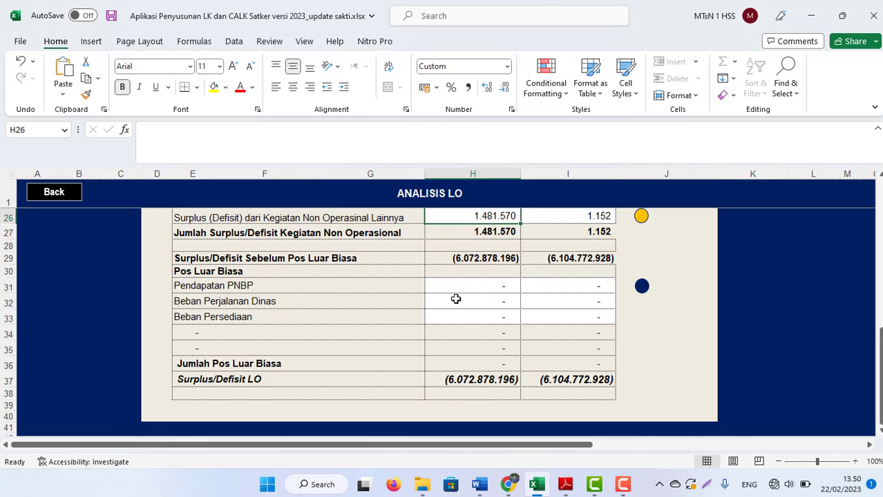
key(Up)
key(Up)
key(Up)
key(Up)
key(Up)
key(Up)
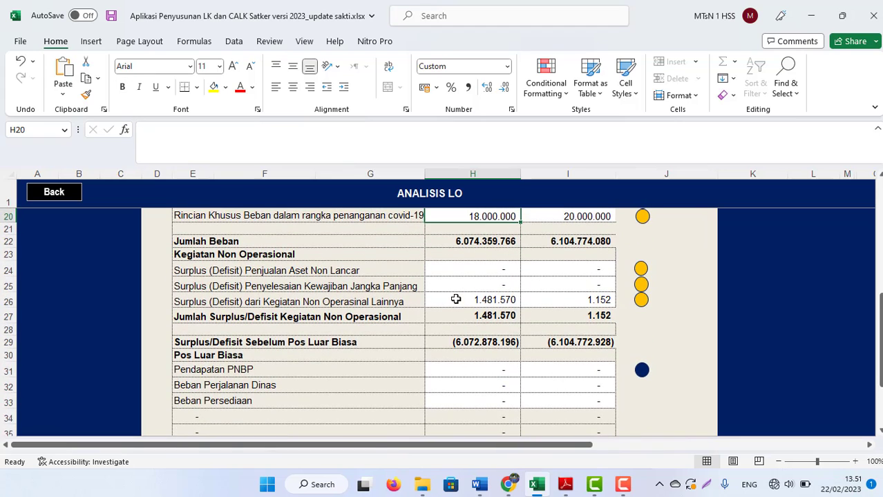
key(Up)
key(Up)
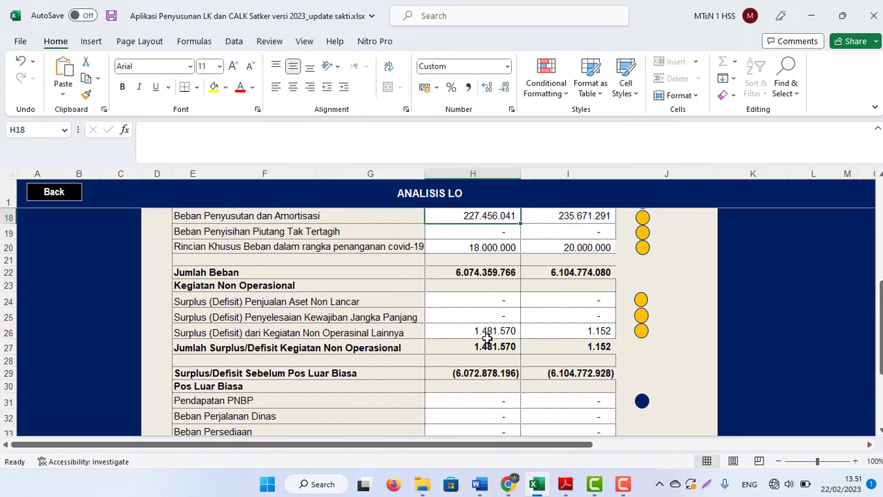
click(473, 330)
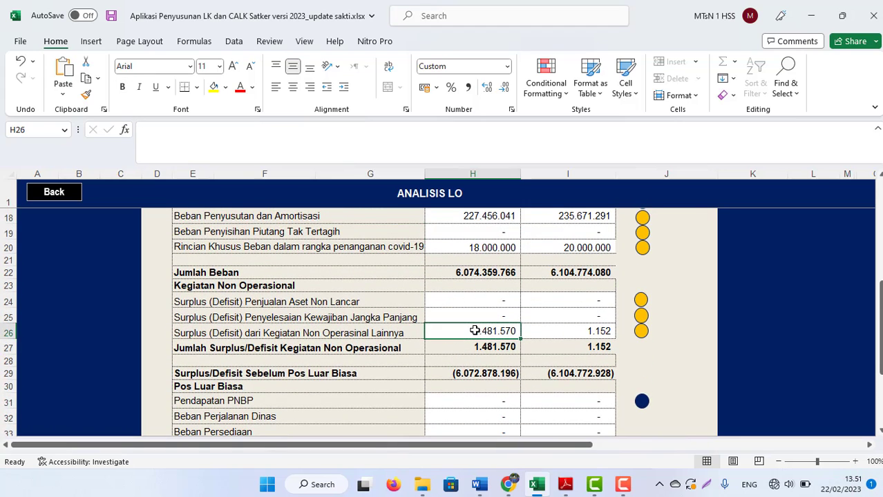
key(alt+Tab)
scroll(442, 259, up, 10)
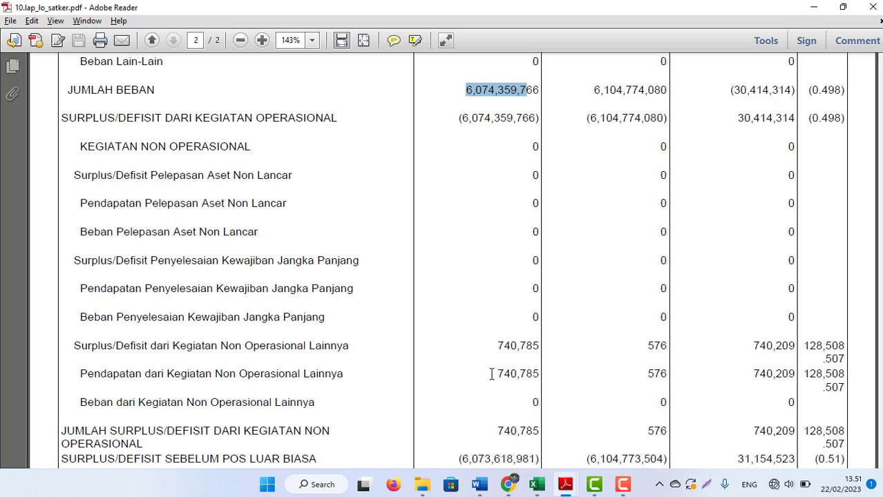
click(491, 374)
key(alt+Tab)
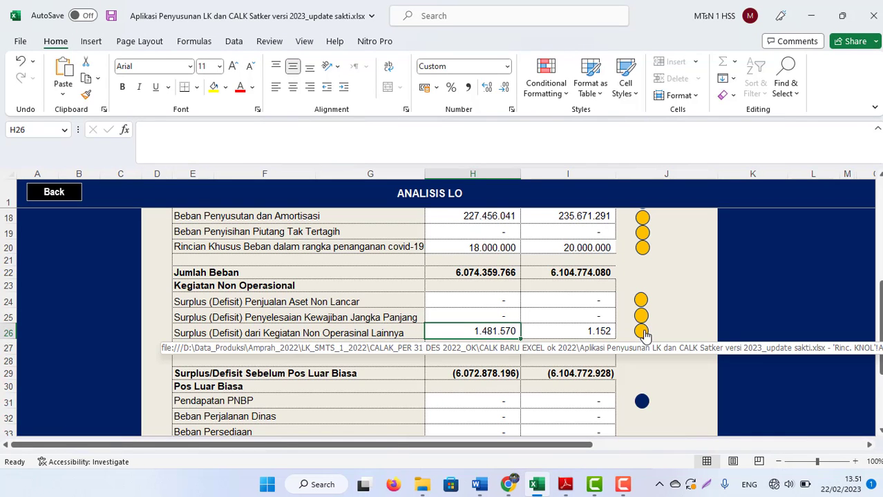
Step: Delete the duplicate 425911 entry from the non-operational breakdown, recalculating the total to 740.785
click(641, 331)
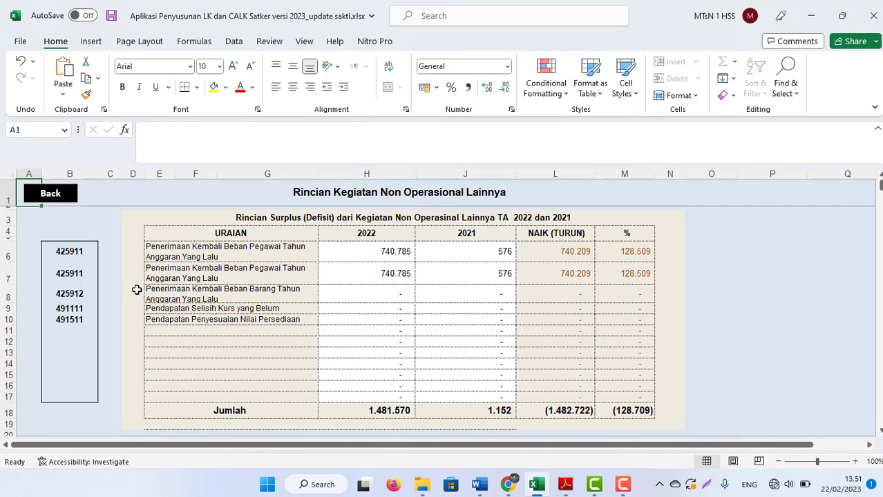
click(61, 274)
key(Delete)
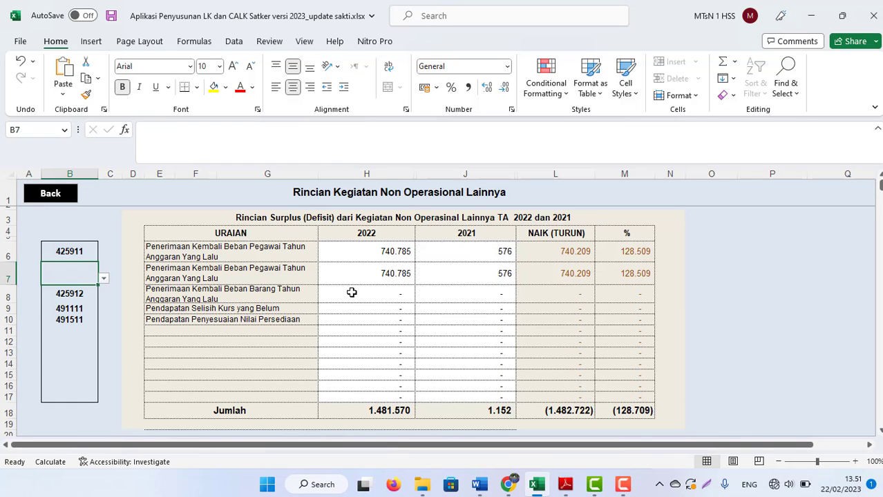
key(ctrl+s)
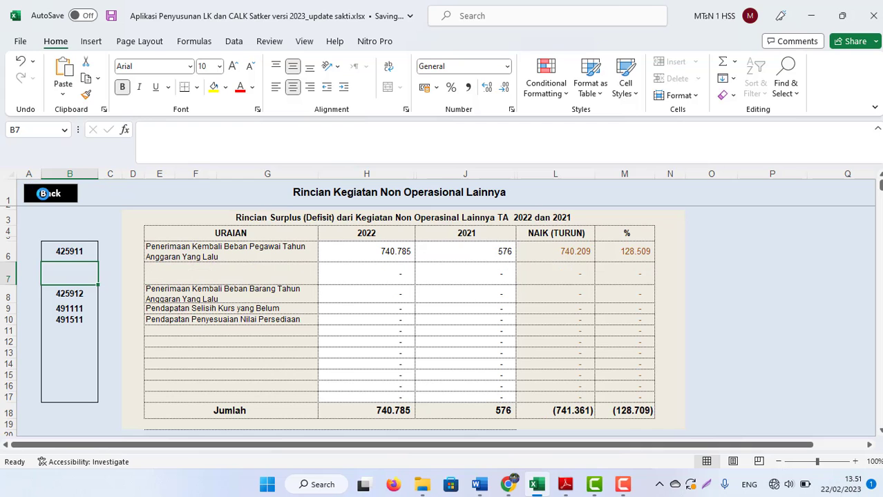
click(46, 195)
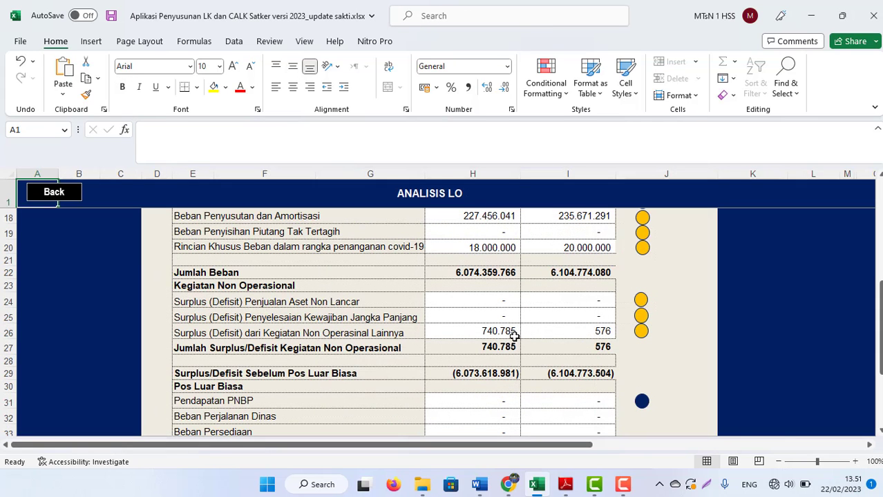
Step: Check the corrected 2022 non-operational surplus of 740.785 against the LO report PDF
click(514, 335)
key(alt+Tab)
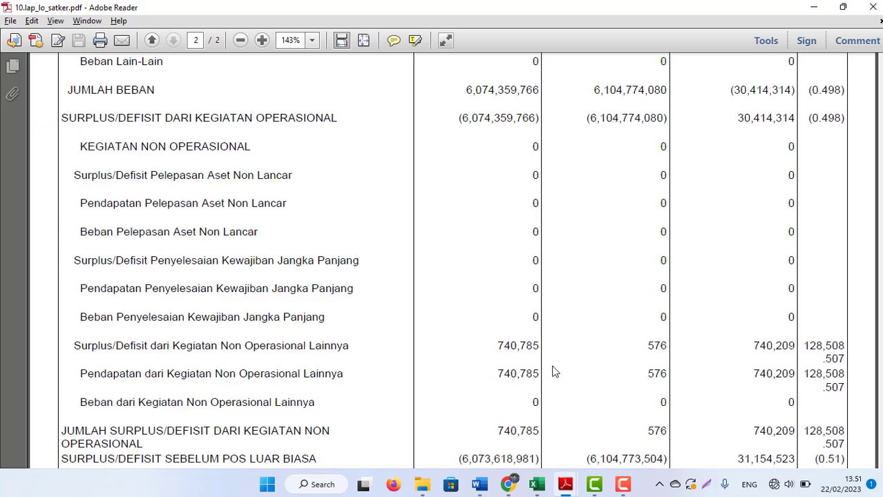
key(alt+Tab)
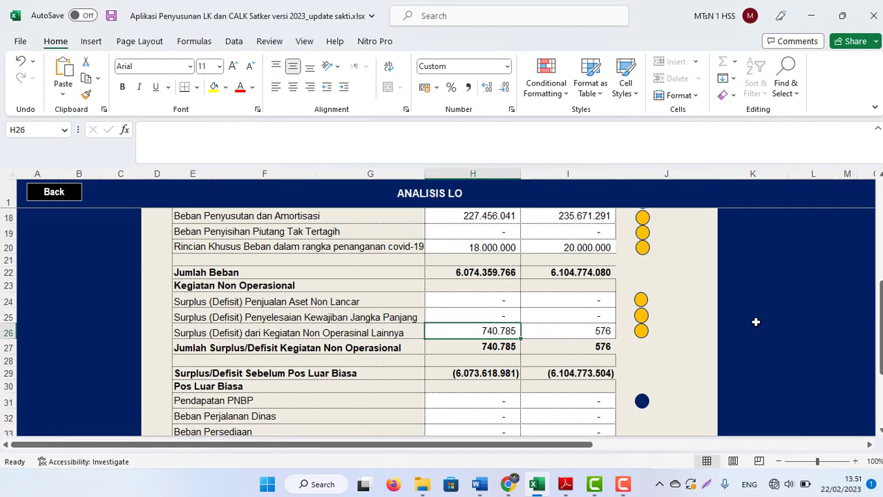
scroll(755, 322, down, 3)
Step: Match the 2022 Surplus/Defisit LO against the PDF's (6.073.618.981), then save and return to the menu
click(446, 382)
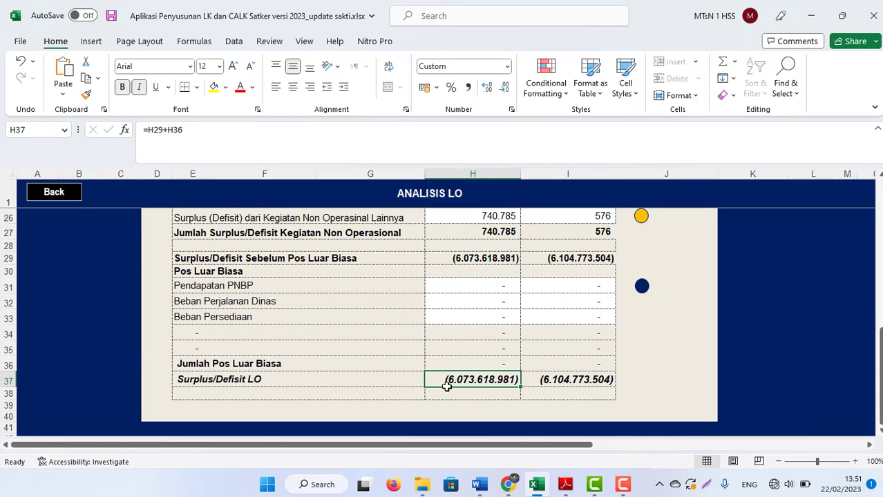
key(alt+Tab)
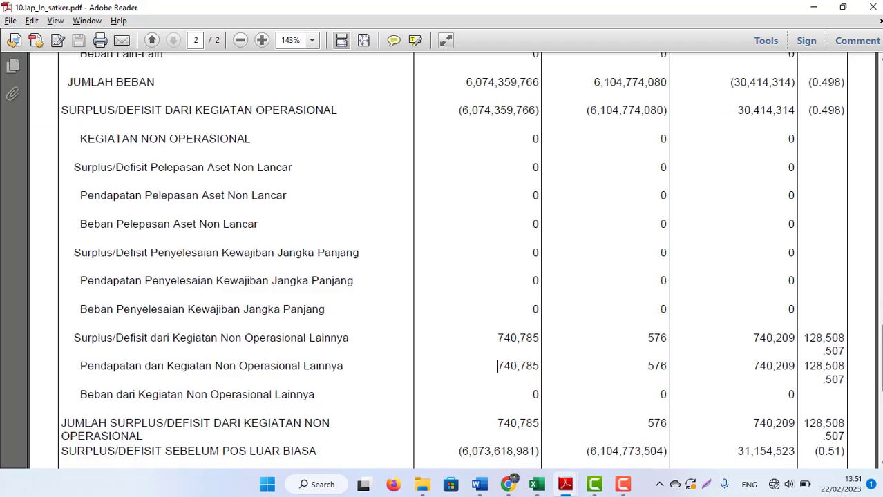
scroll(492, 362, down, 5)
drag(444, 173, 548, 177)
key(alt+Tab)
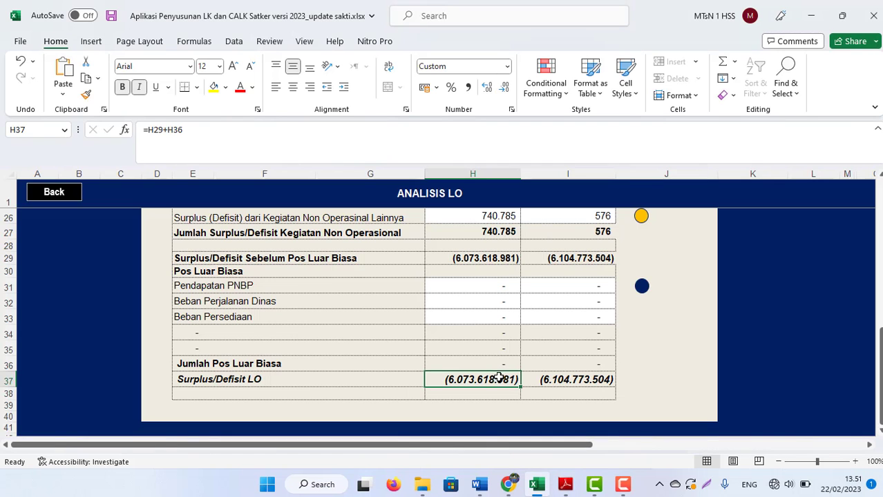
key(alt+Tab)
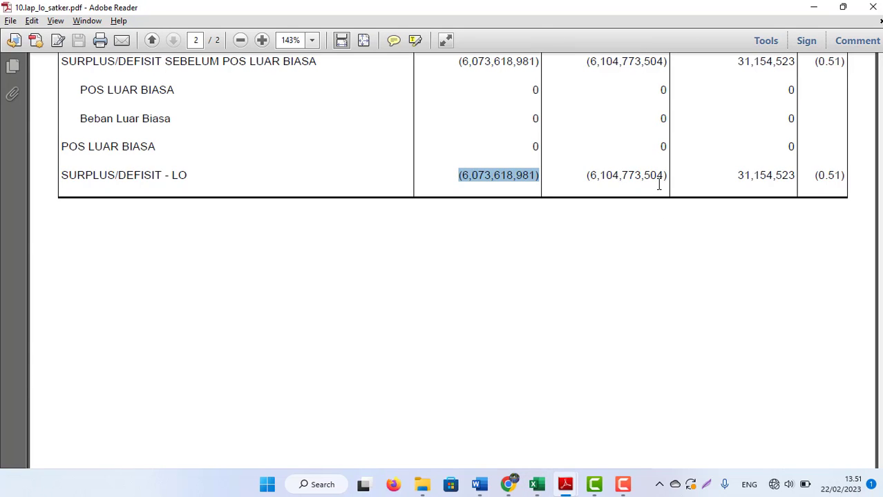
key(alt+Tab)
key(ctrl+s)
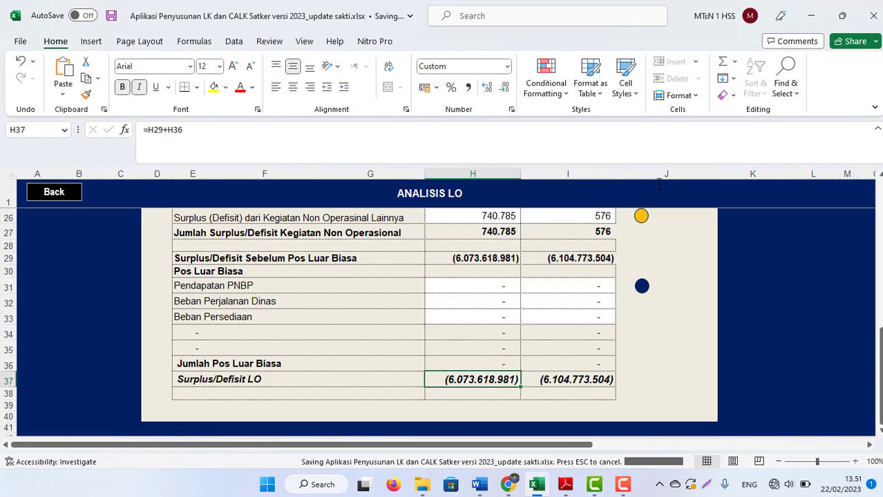
click(65, 192)
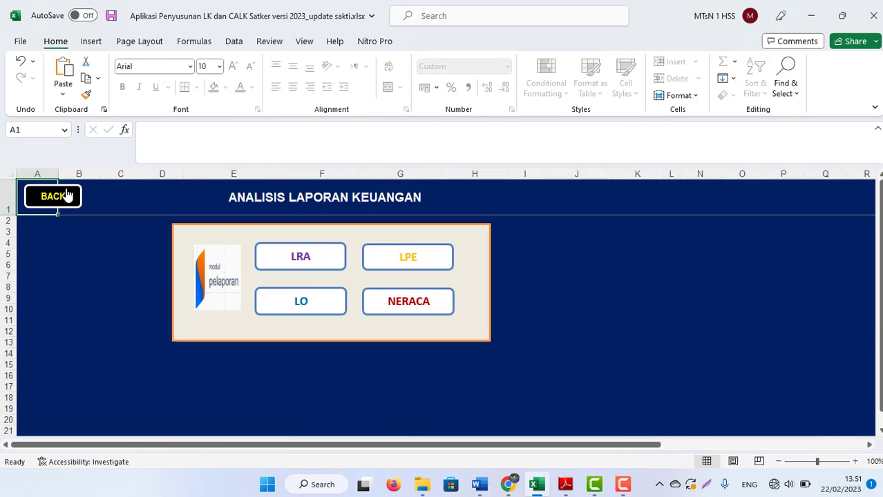
Step: Open the ANALISIS LPE sheet alongside the SAKTI equity report 11.Lap_lpe_satker.pdf
click(429, 260)
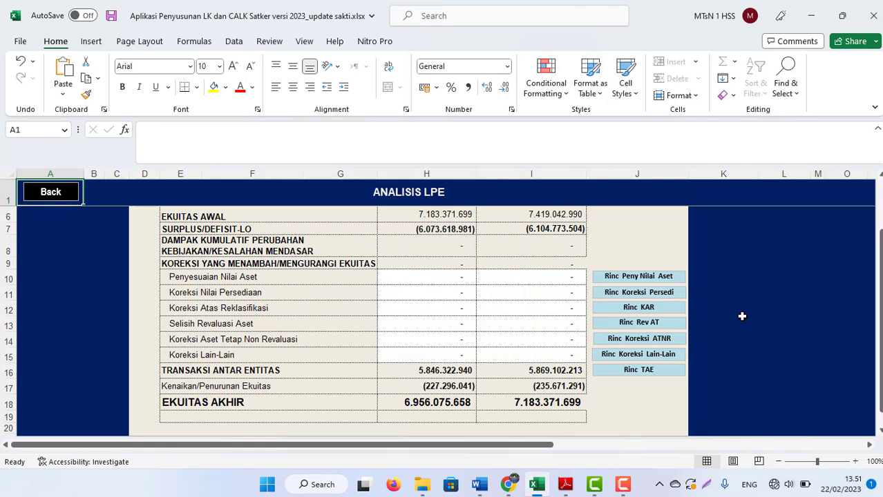
mouse_move(565, 484)
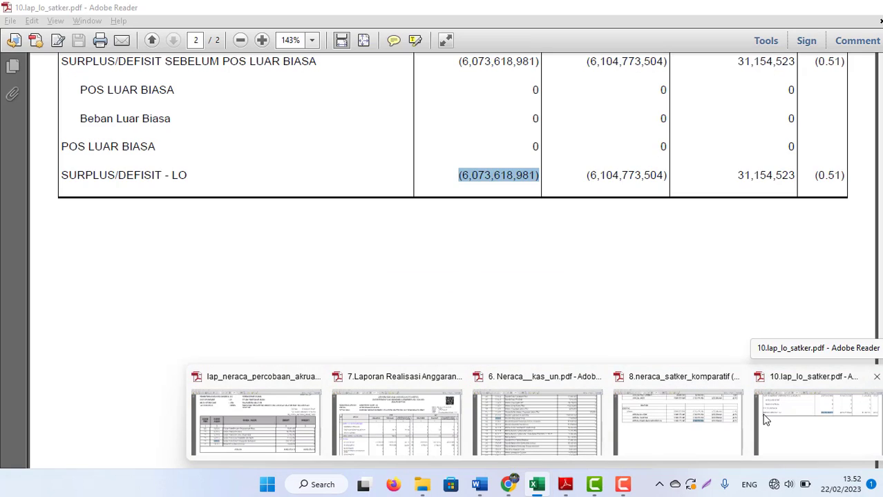
mouse_move(422, 484)
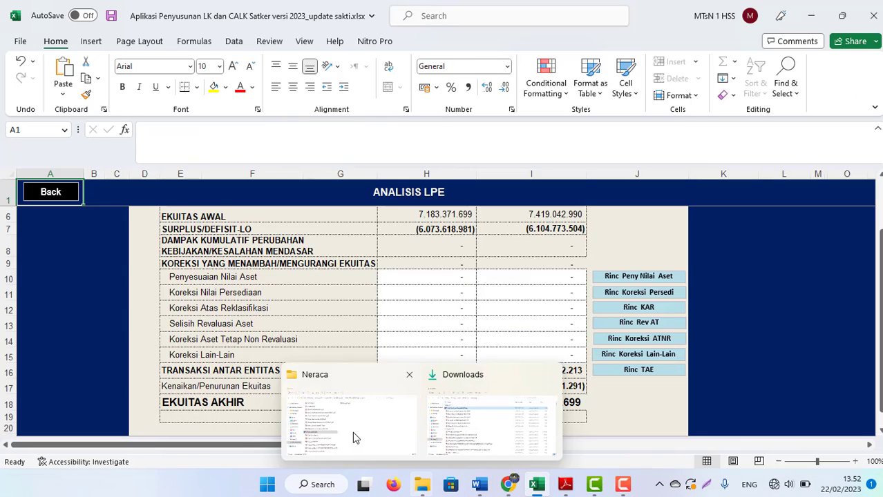
click(353, 435)
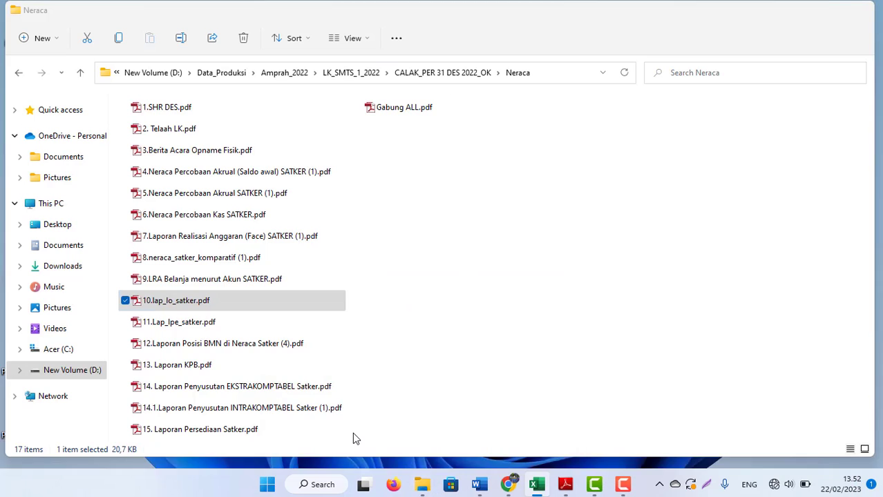
click(191, 326)
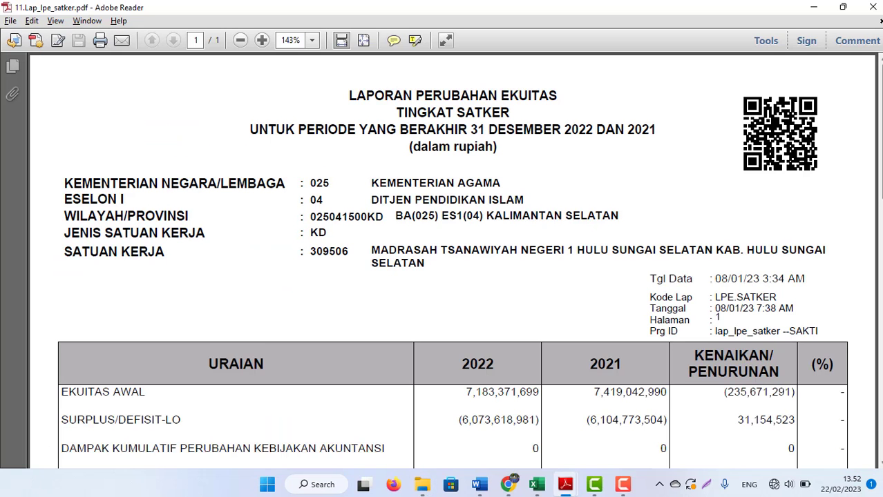
scroll(453, 263, down, 10)
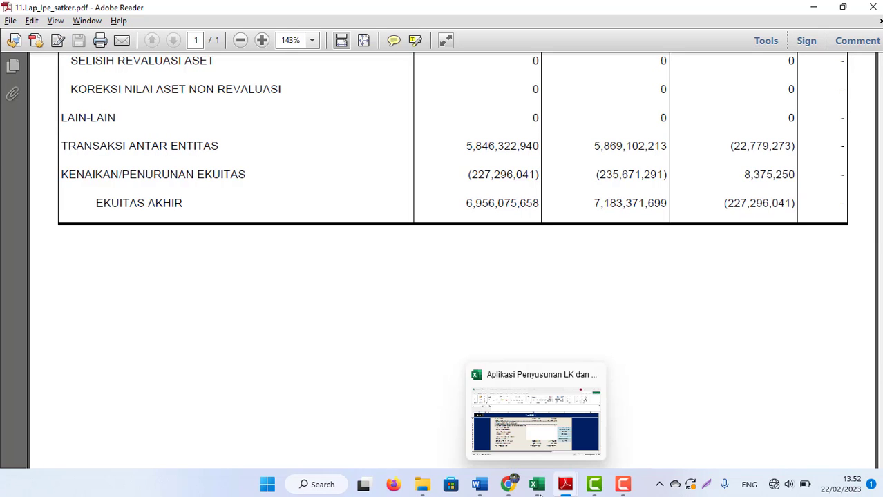
Step: Compare closing equity in H18 (6.956.075.658) and I18 (7.183.371.699) with the PDF, then return to the menu
click(504, 445)
click(447, 401)
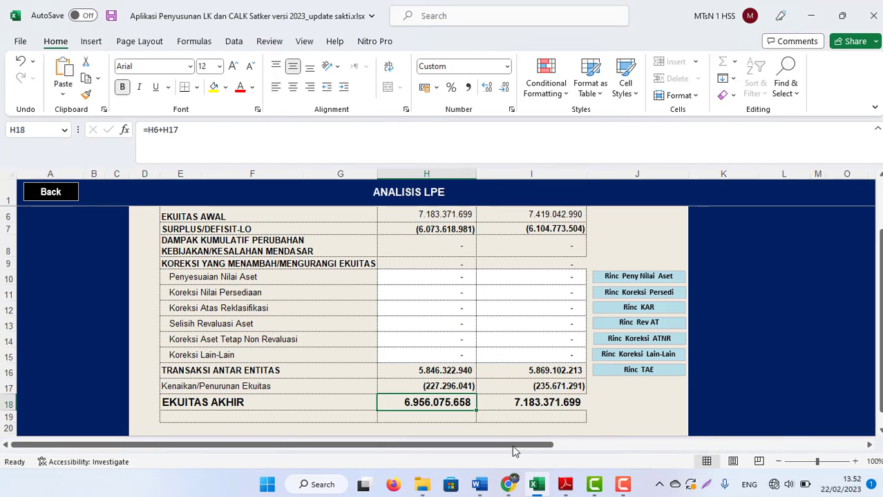
key(alt+Tab)
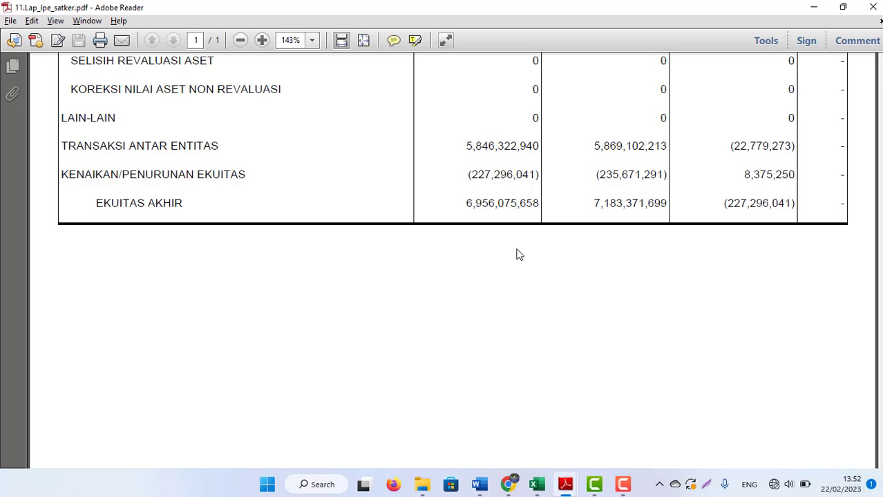
drag(582, 203, 668, 214)
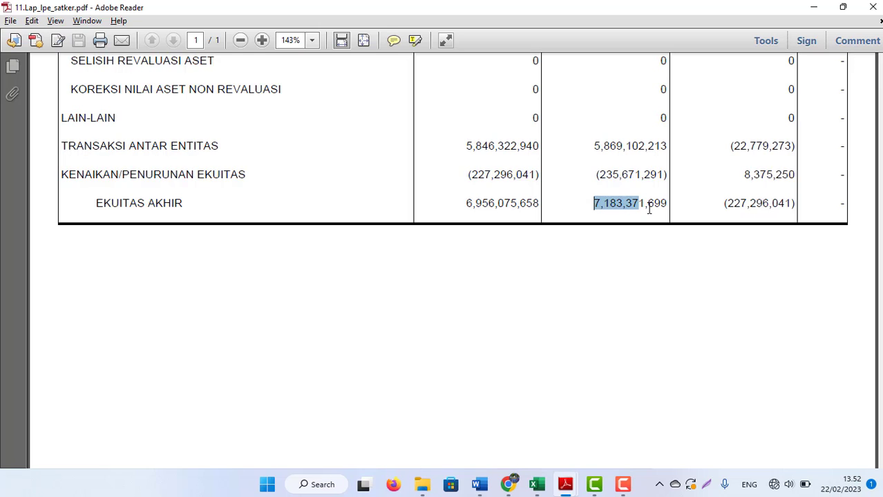
key(alt+Tab)
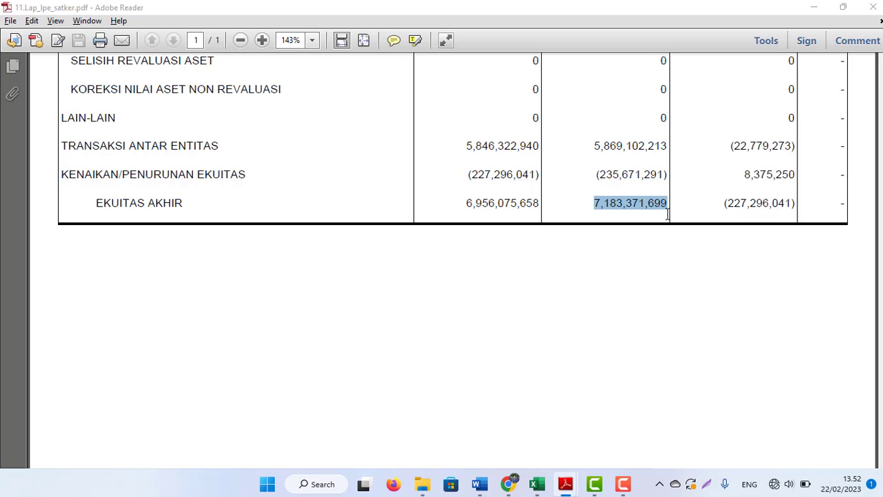
click(563, 399)
key(Up)
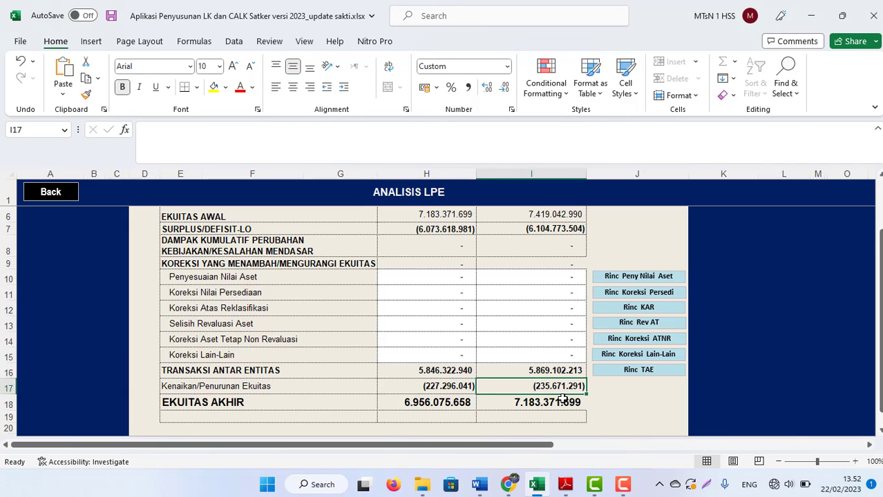
key(Up)
key(Up)
key(Up)
key(Up)
key(Up)
key(Up)
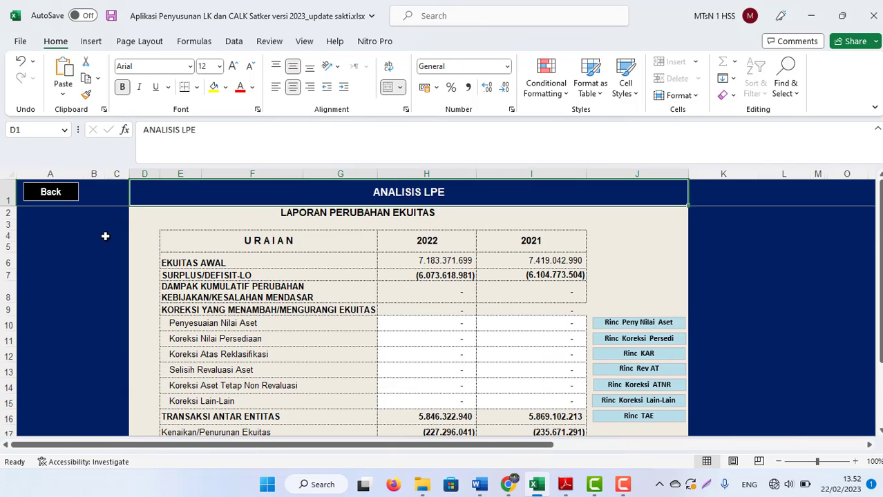
click(56, 197)
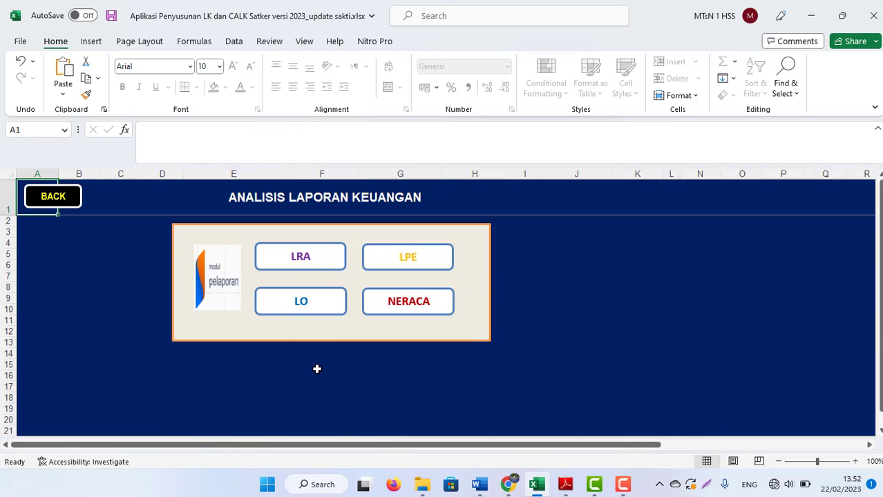
Step: Go to the CaLK components and review the Profil dan Kebijakan Teknis notes page
click(55, 199)
click(216, 367)
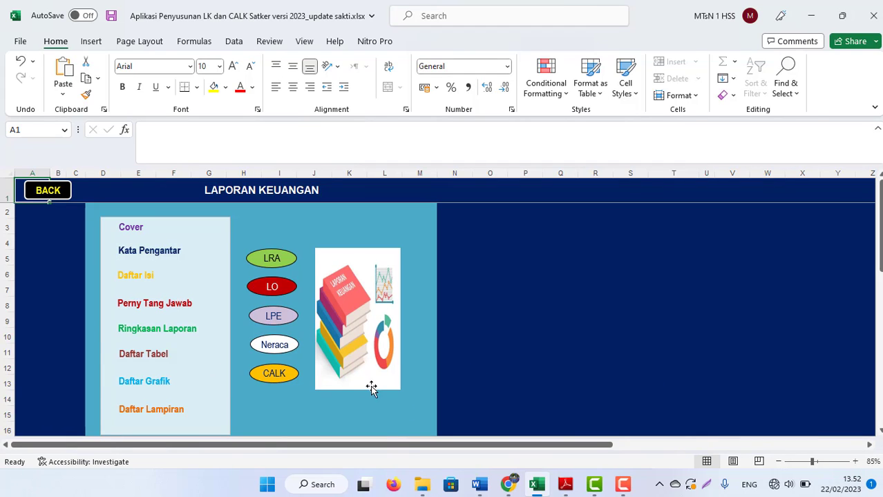
click(275, 375)
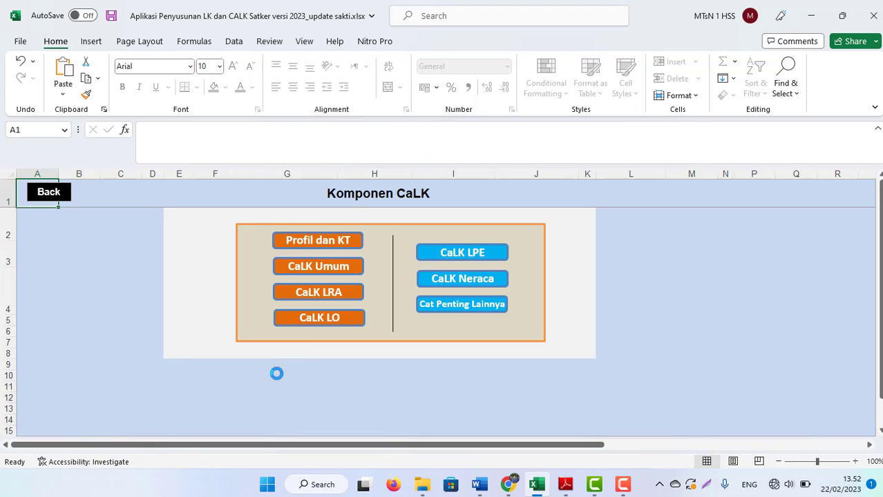
click(331, 248)
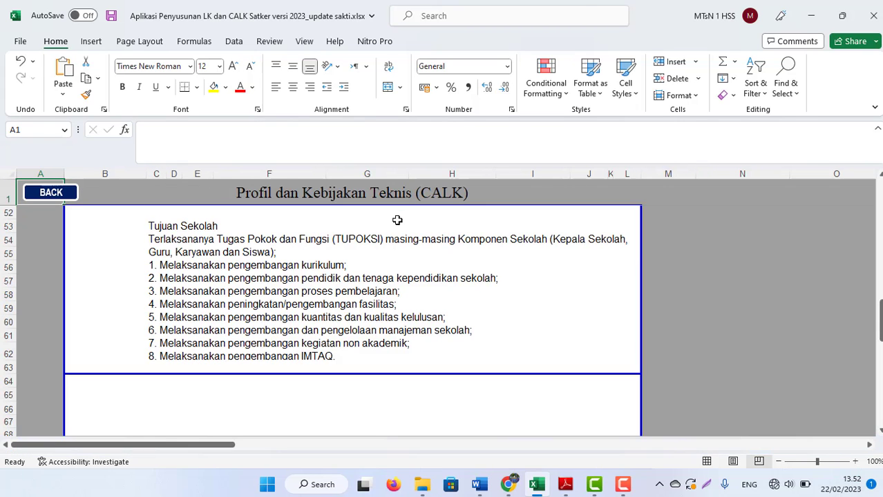
drag(878, 321, 878, 200)
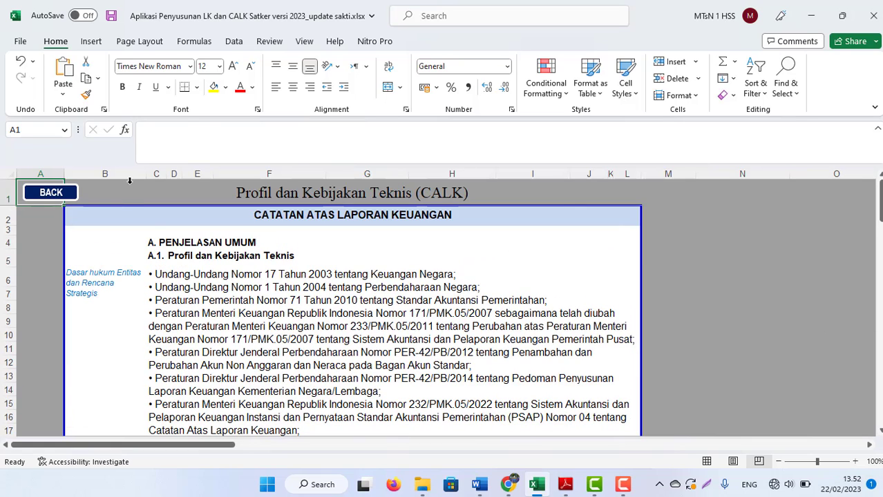
click(66, 199)
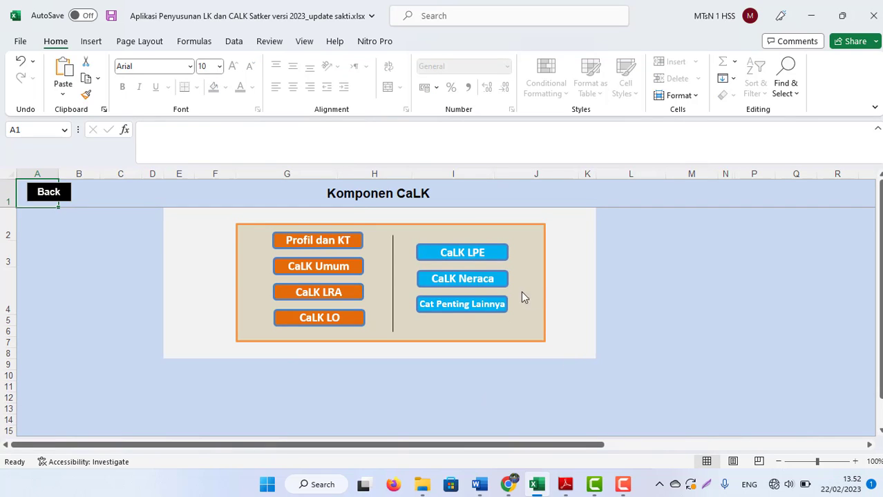
Step: Review the Pengungkapan Penting Lainnya page and the CaLK notes on LRA items
click(482, 307)
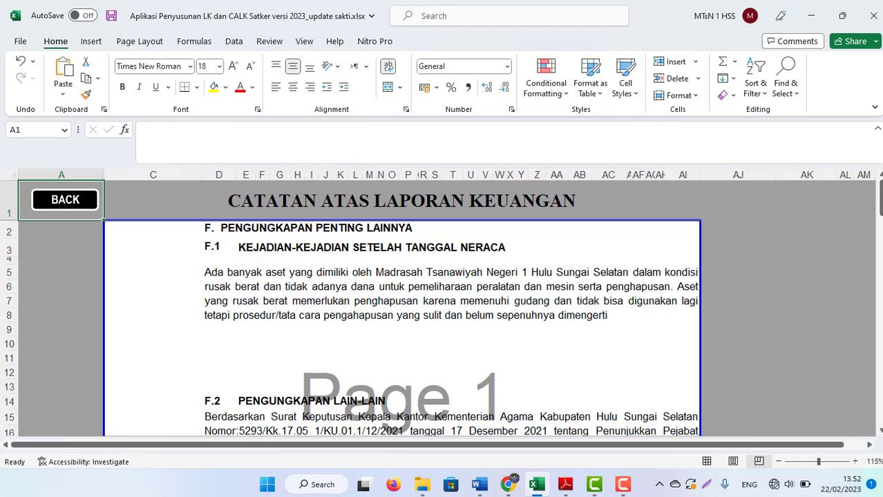
drag(879, 201, 474, 129)
click(87, 200)
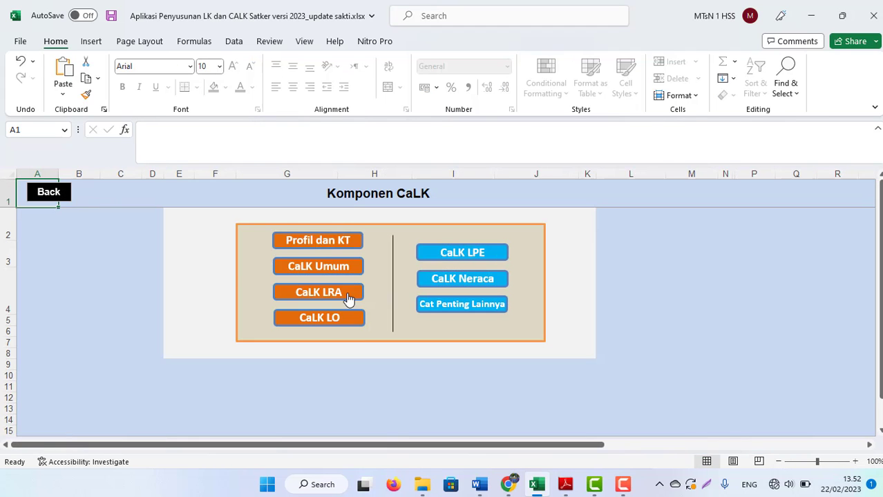
click(349, 298)
Step: Navigate back through the main menu to the Analisis Laporan Keuangan menu
click(45, 199)
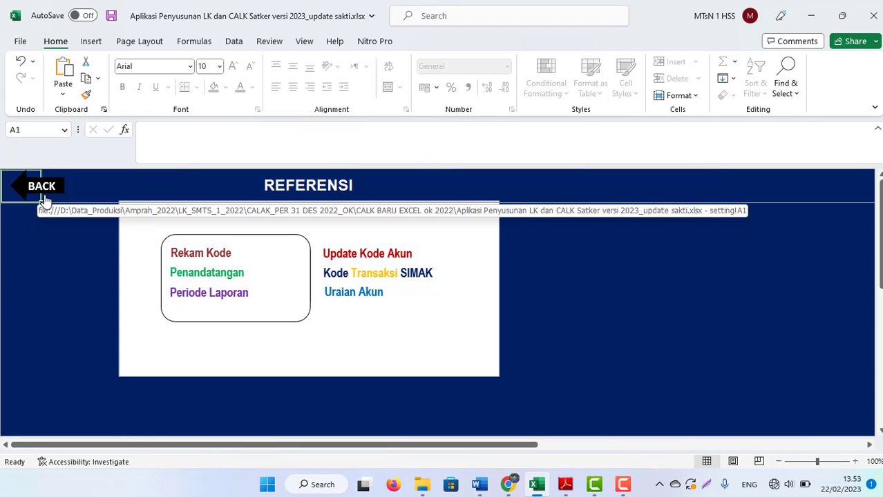
click(45, 198)
click(234, 335)
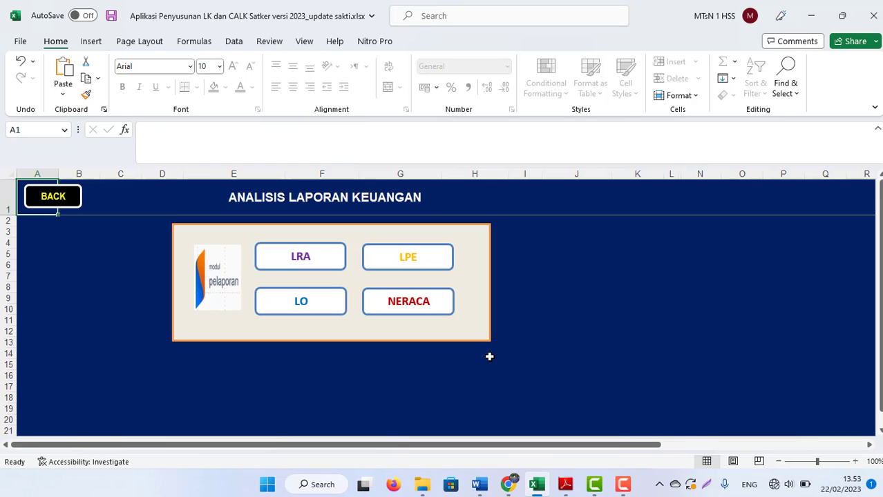
click(623, 486)
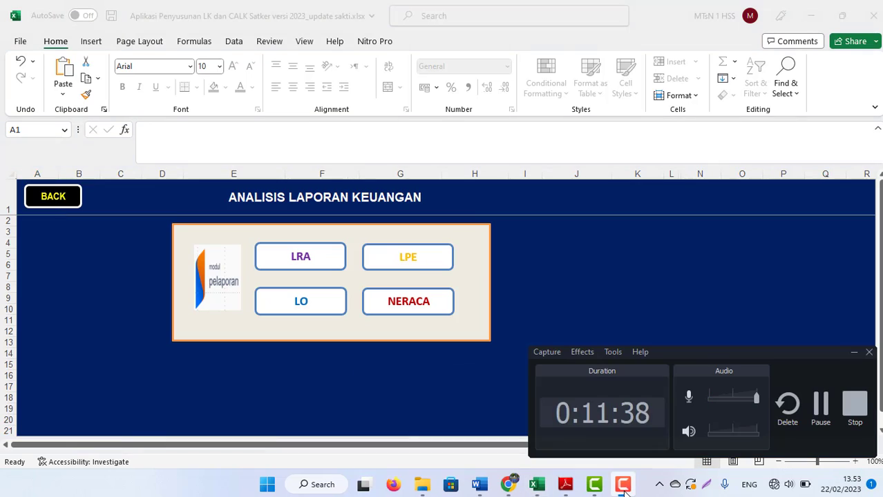